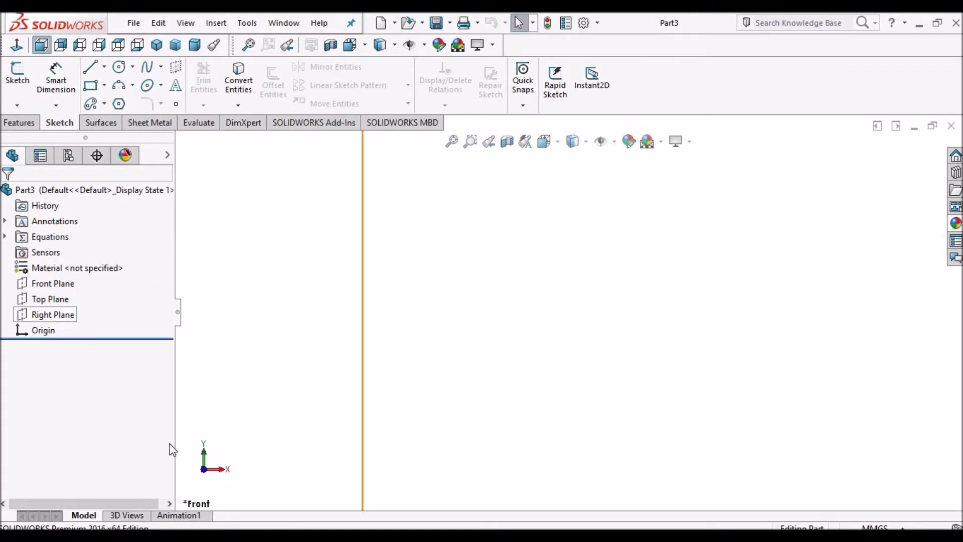
# Step: Start a sketch on the Right Plane and draw a circle centred on the origin, with a radius of about 55.8 mm
pyautogui.hotkey('alt', 'Tab')
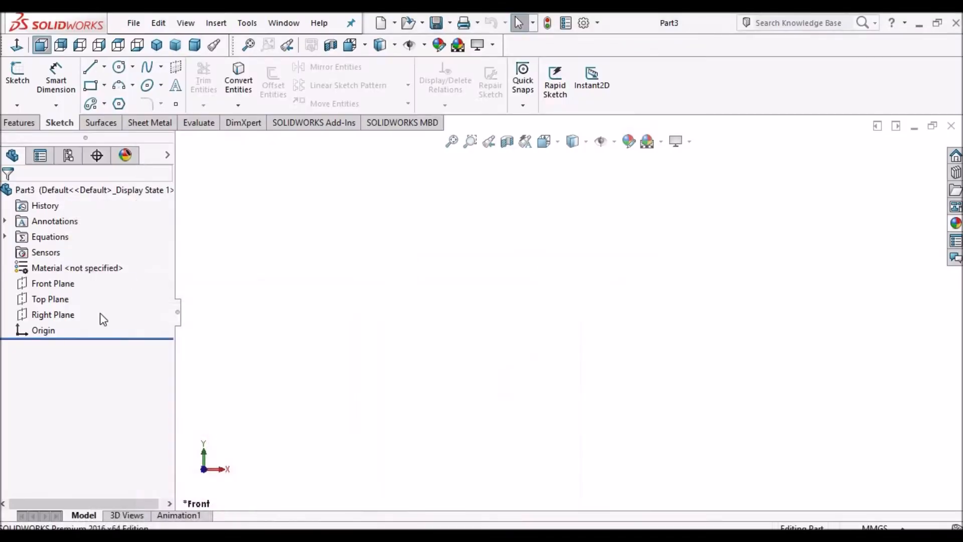
pyautogui.click(53, 314)
pyautogui.scroll(8, 483, 281)
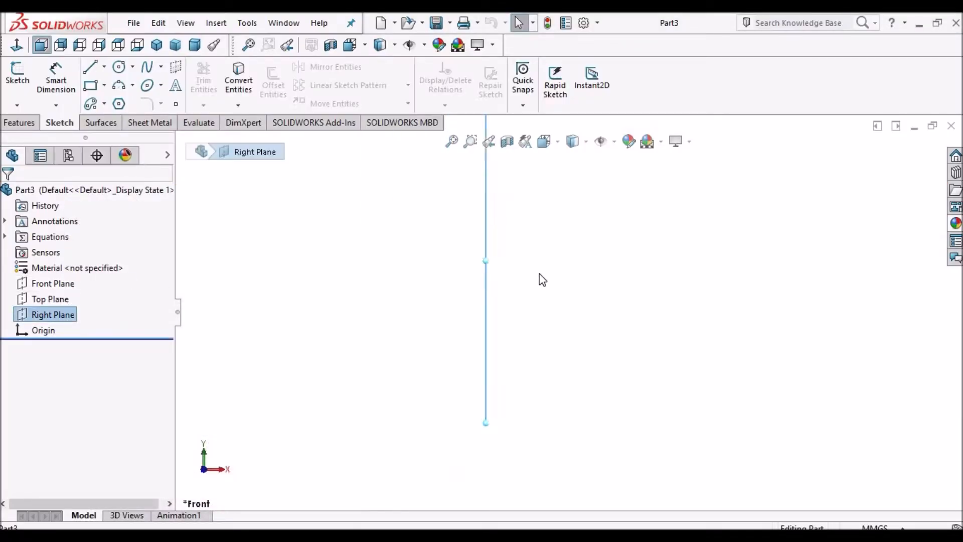
pyautogui.click(22, 75)
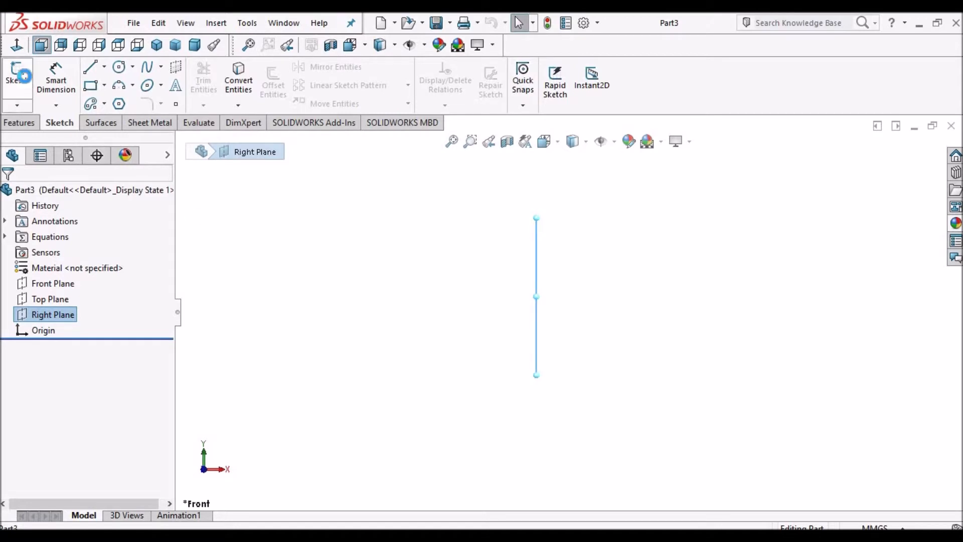
pyautogui.click(18, 46)
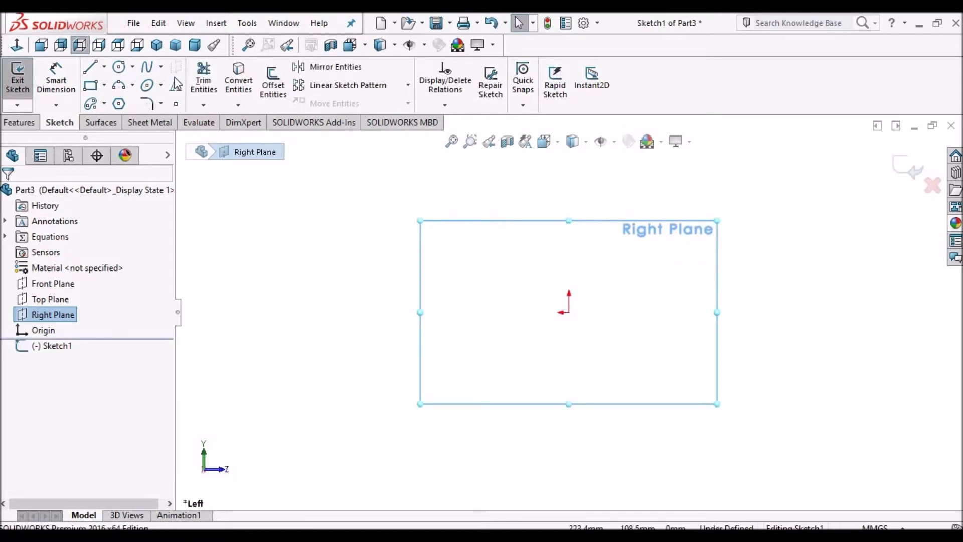
pyautogui.click(122, 68)
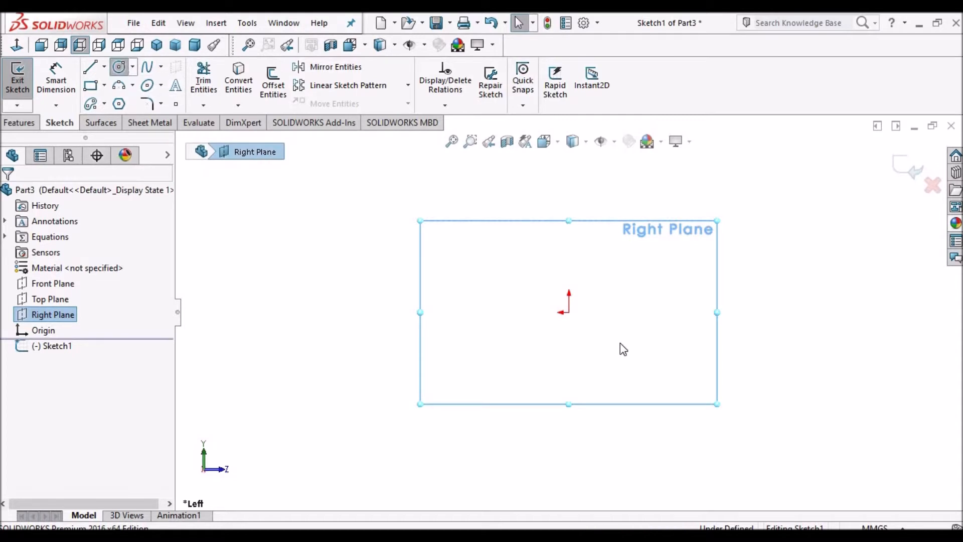
pyautogui.click(569, 311)
pyautogui.click(642, 255)
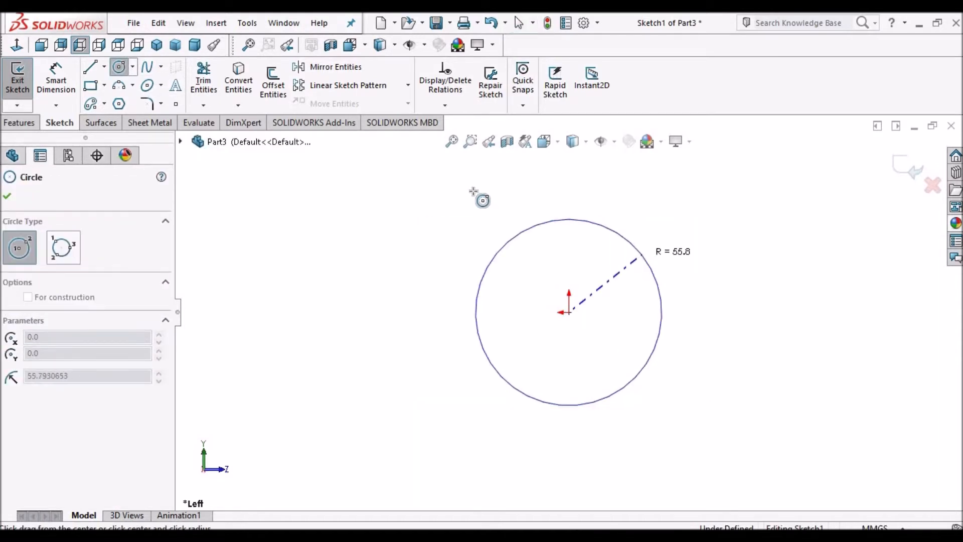
pyautogui.rightClick(482, 199)
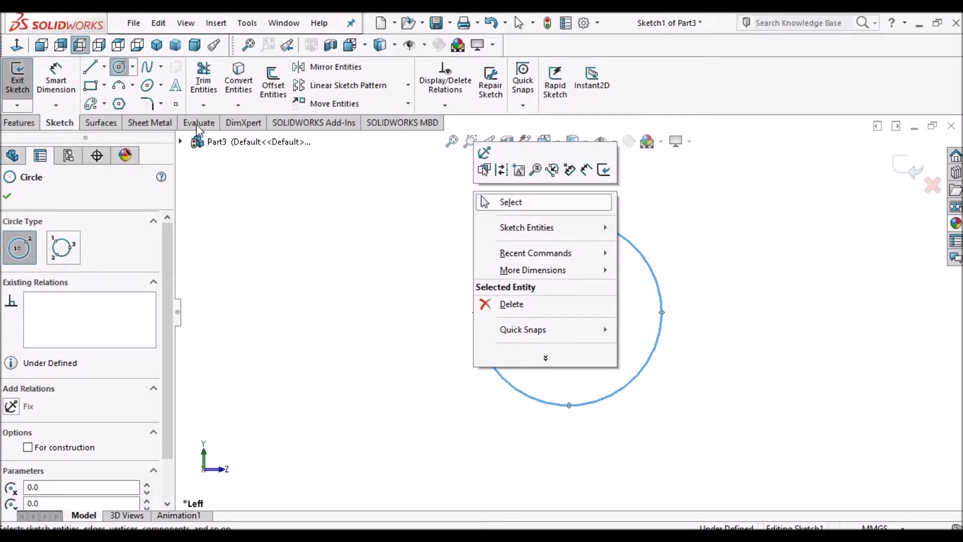
pyautogui.click(488, 201)
# Step: Dimension the circle's diameter and set it to 60 mm
pyautogui.click(56, 81)
pyautogui.click(614, 236)
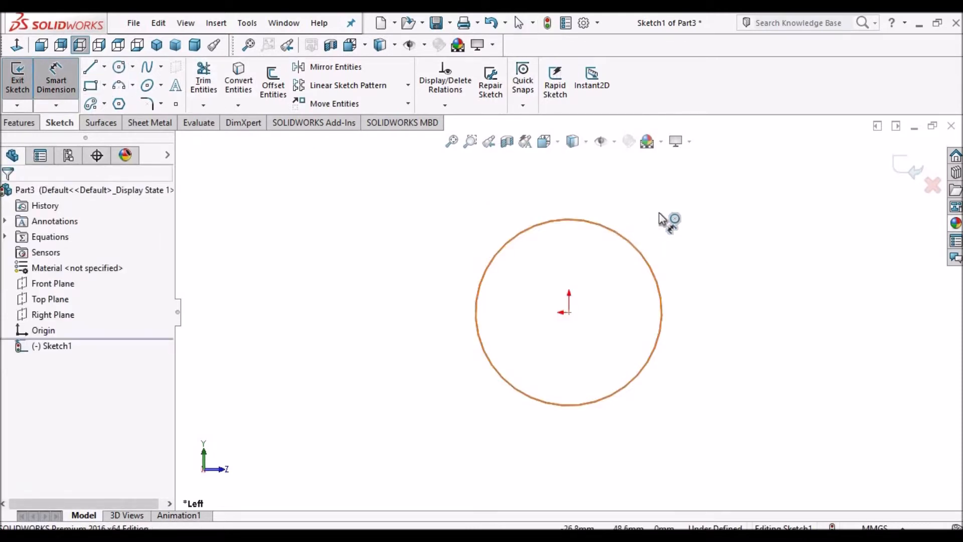
pyautogui.click(675, 205)
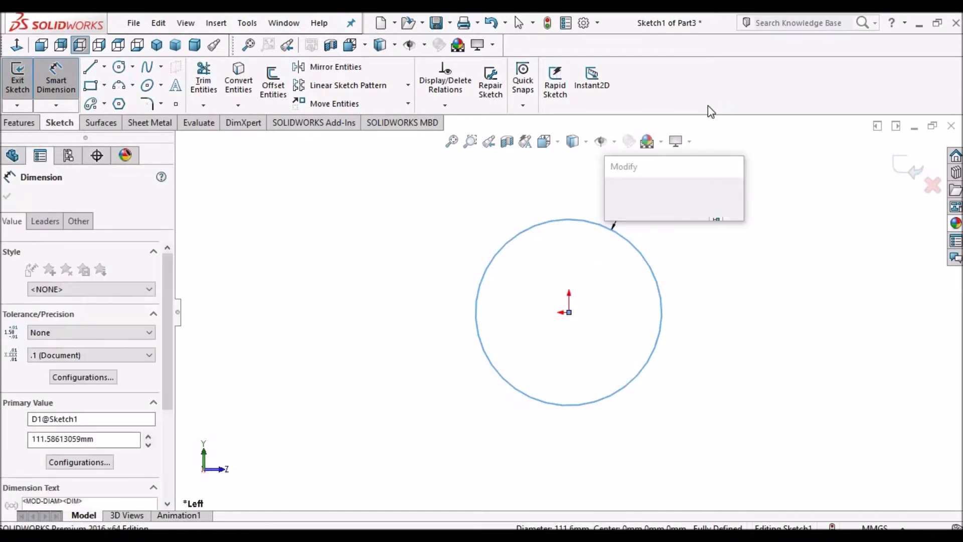
pyautogui.doubleClick(690, 207)
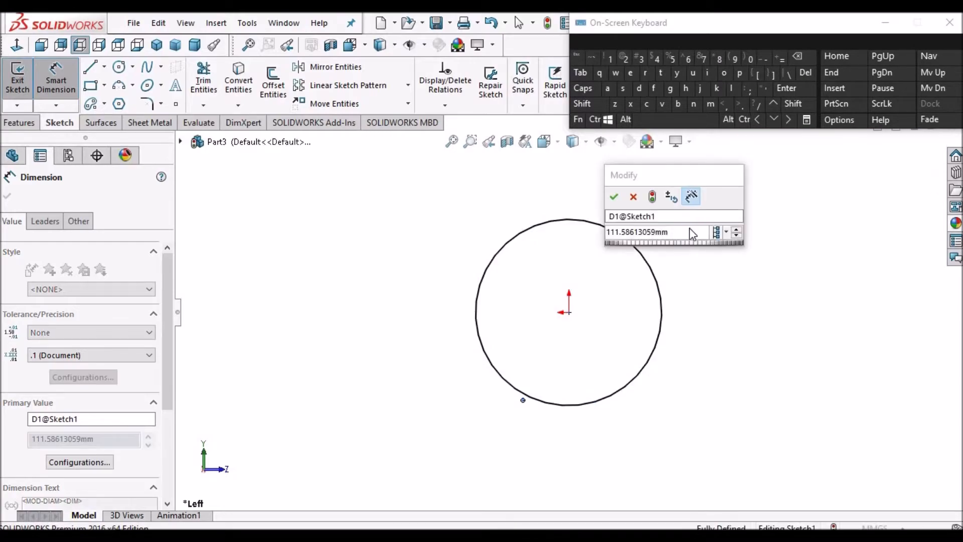
pyautogui.doubleClick(682, 232)
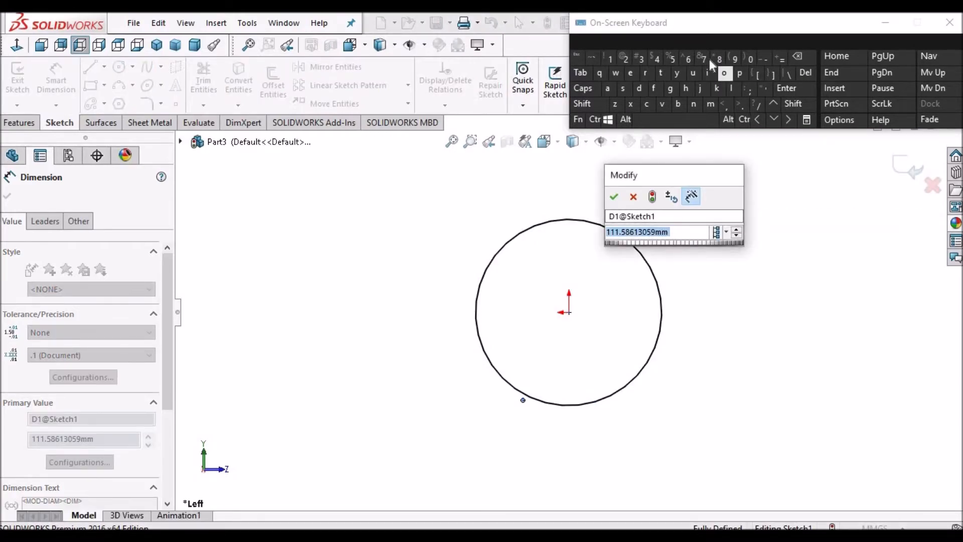
pyautogui.click(688, 59)
pyautogui.write('0')
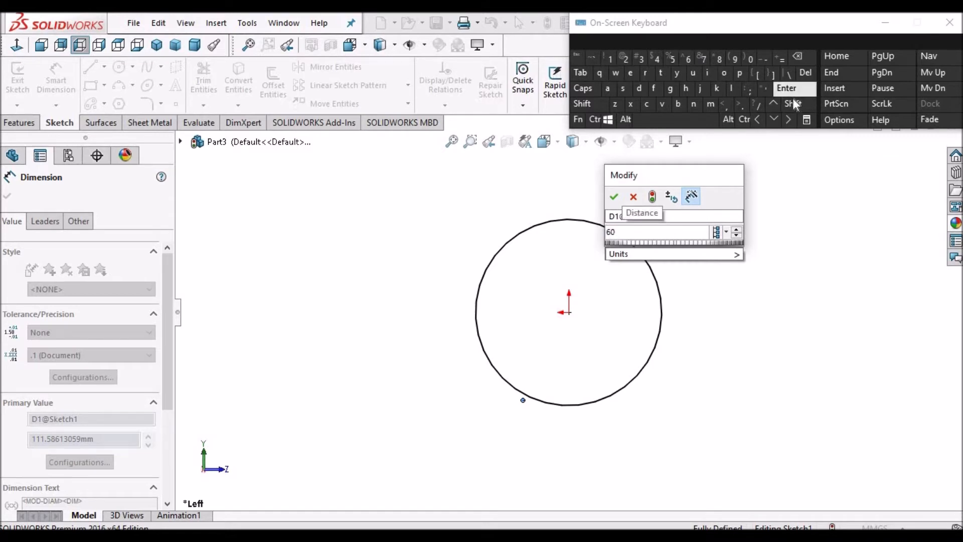
pyautogui.click(614, 197)
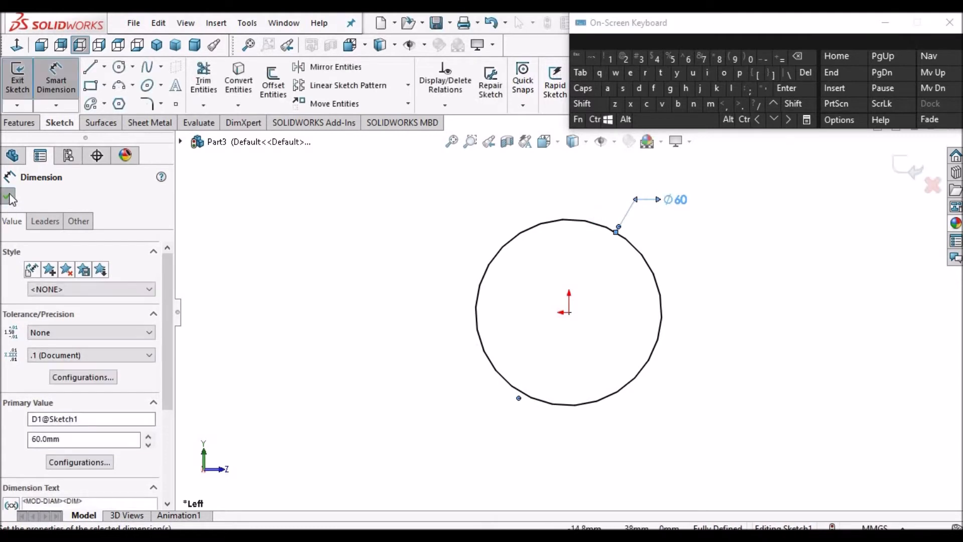
pyautogui.press('Escape')
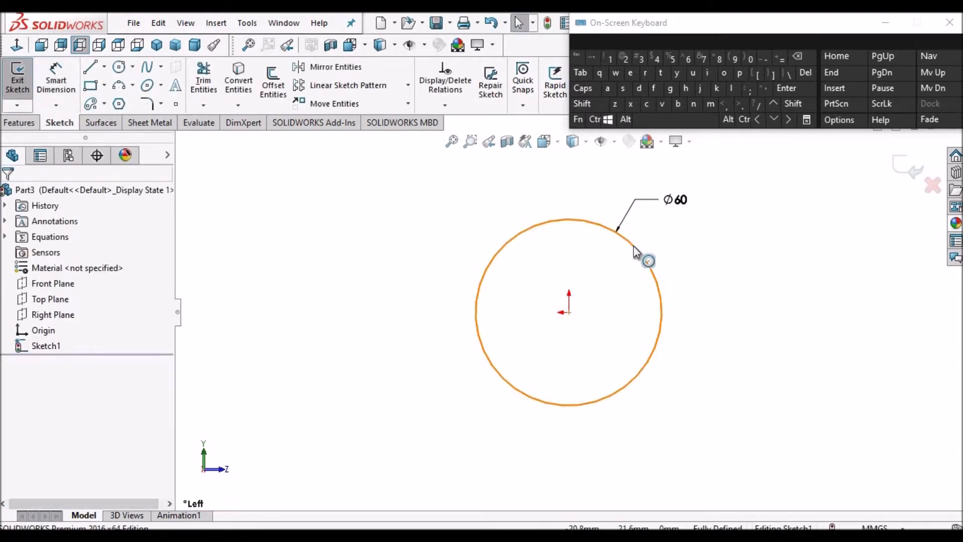
# Step: Extrude the circle as a boss with the Mid Plane end condition and a depth of 80 mm, checking the length in the reference drawing
pyautogui.click(20, 123)
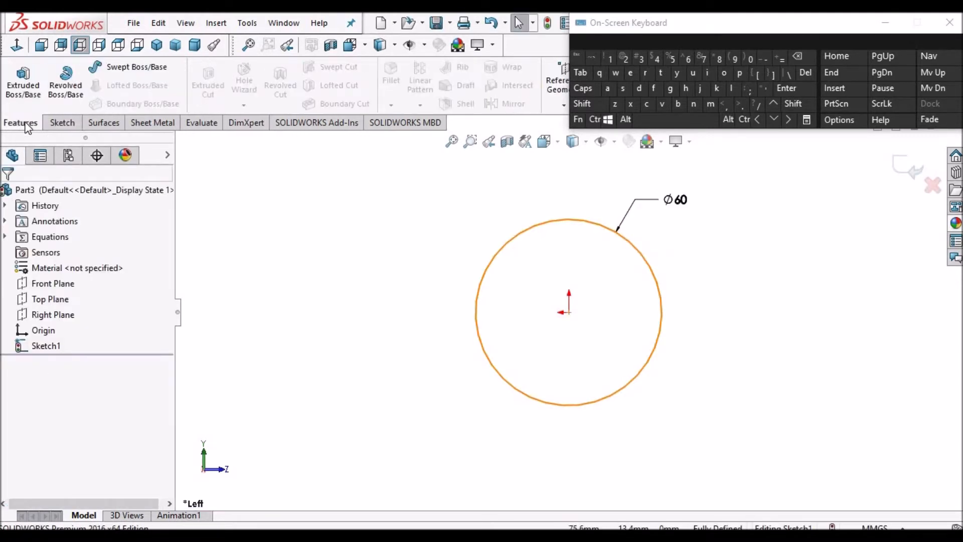
pyautogui.click(23, 76)
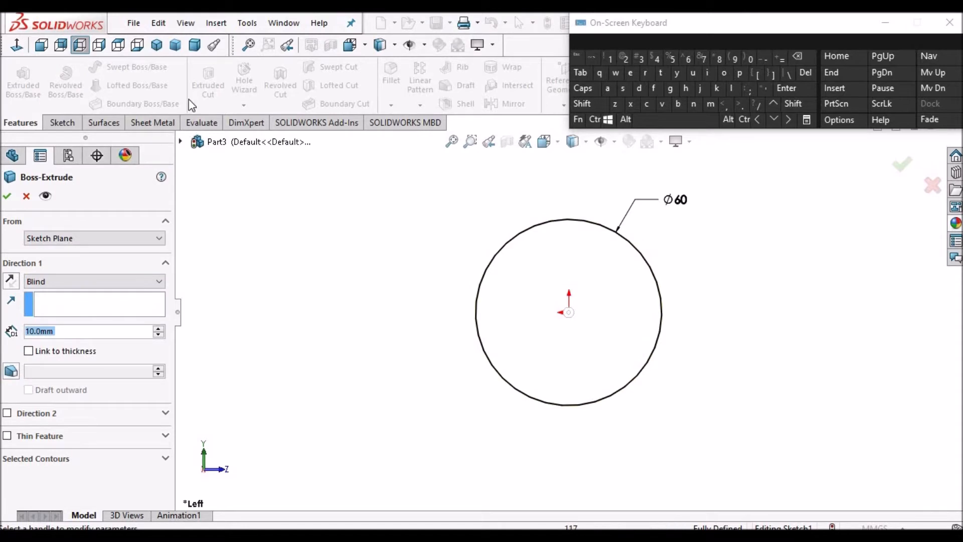
pyautogui.click(175, 44)
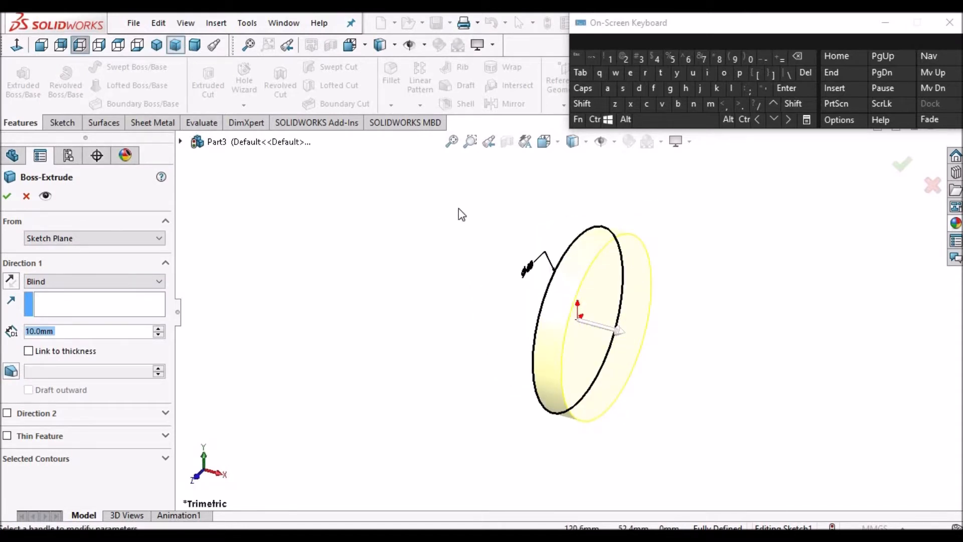
pyautogui.click(194, 47)
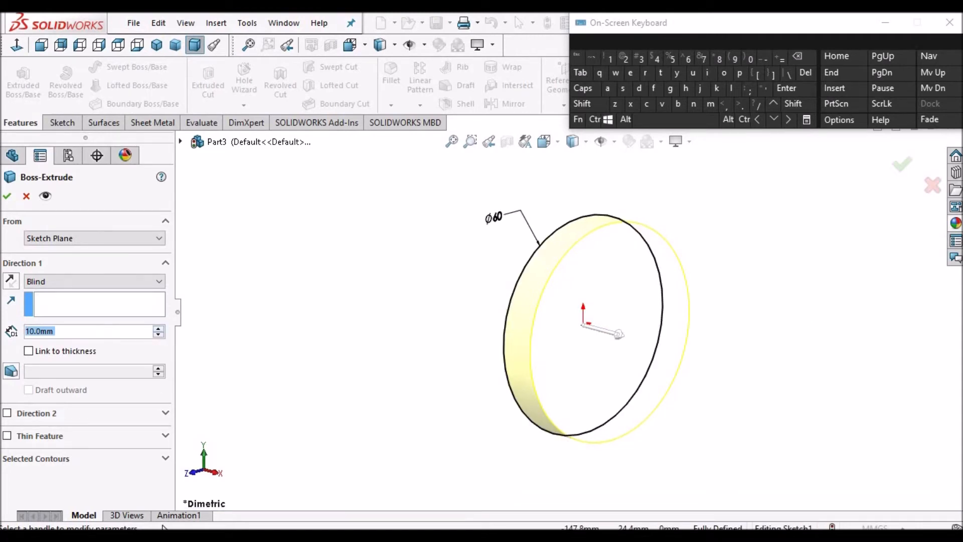
pyautogui.click(172, 535)
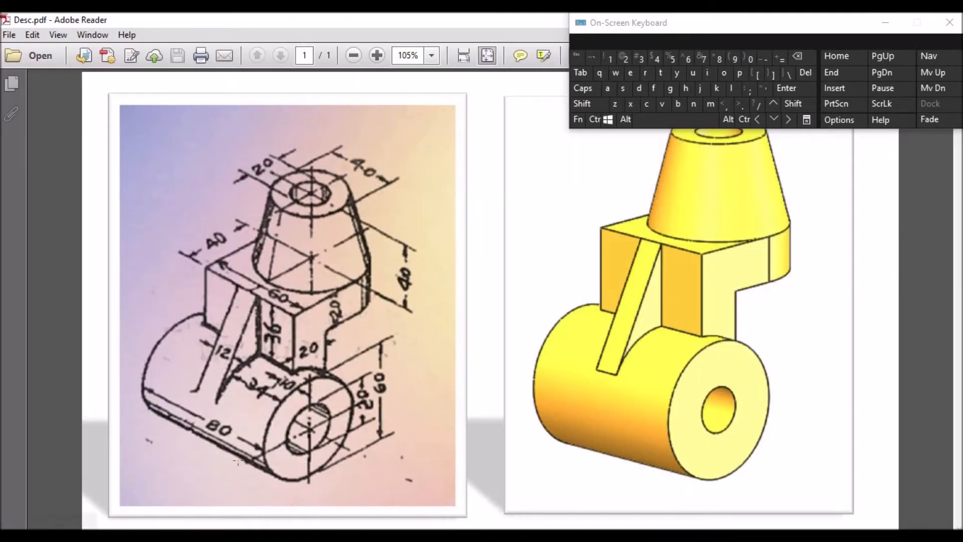
pyautogui.click(199, 534)
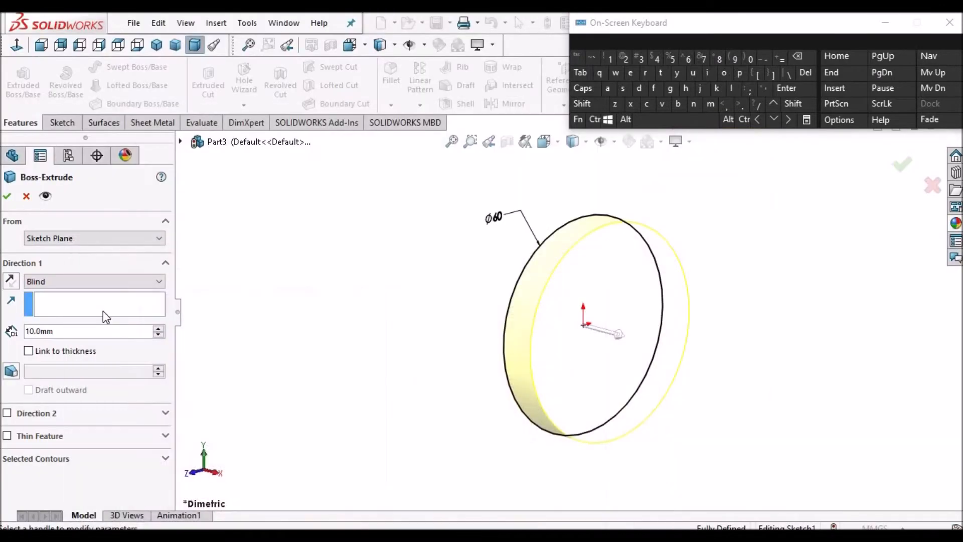
pyautogui.click(159, 283)
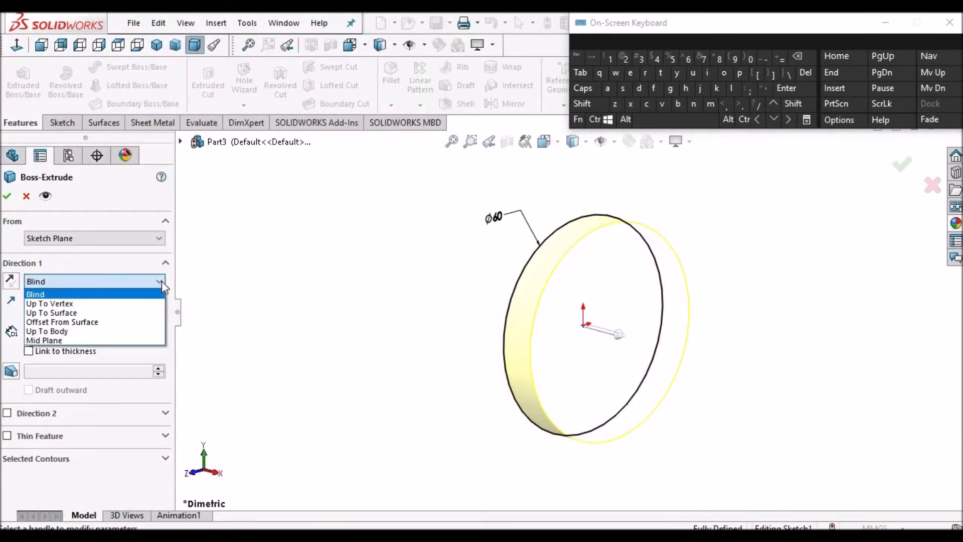
pyautogui.click(135, 341)
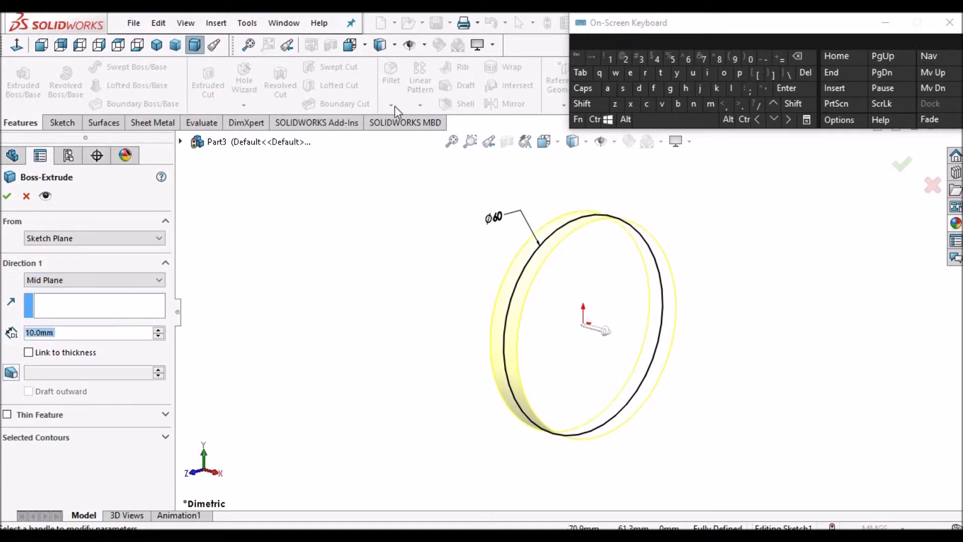
pyautogui.click(723, 59)
pyautogui.click(750, 60)
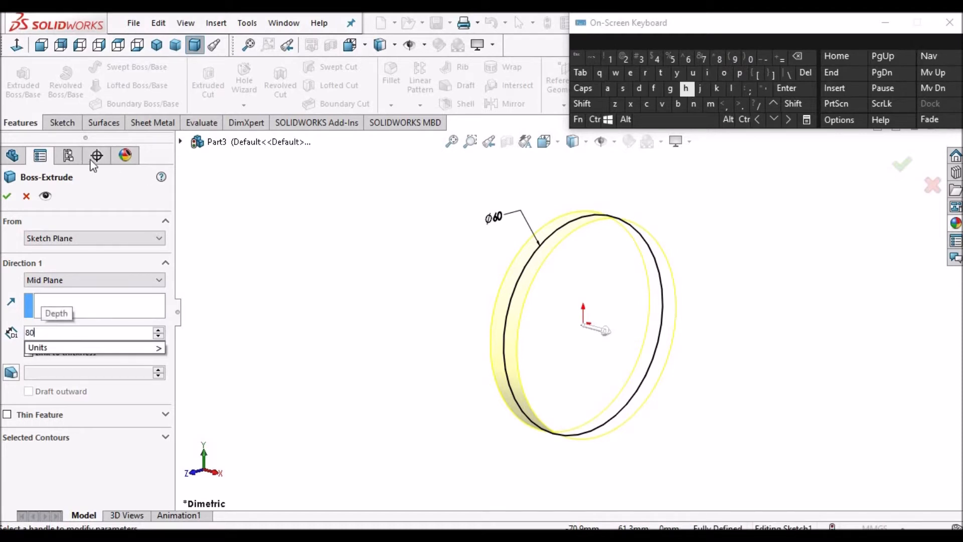
pyautogui.click(7, 196)
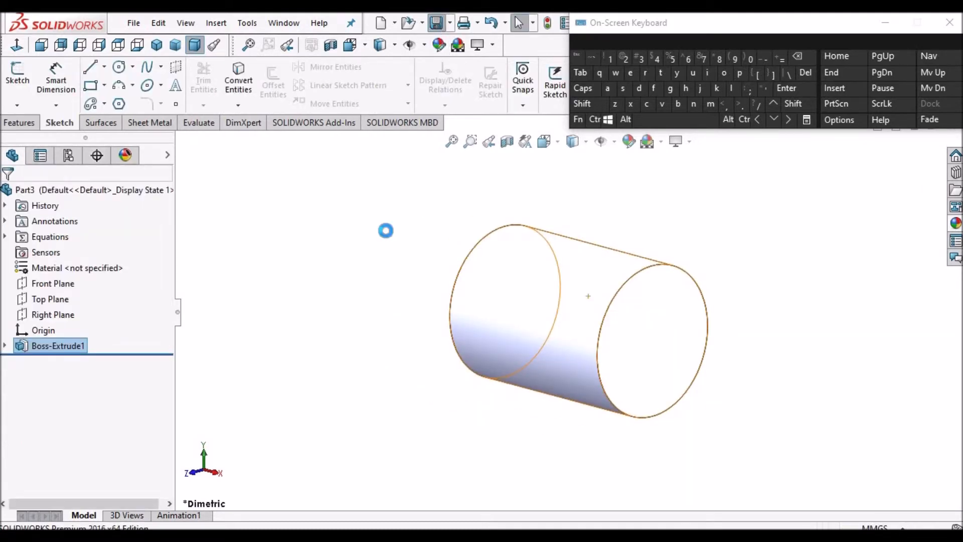
# Step: Save the model as a part file named Part3
pyautogui.hotkey('ctrl', 's')
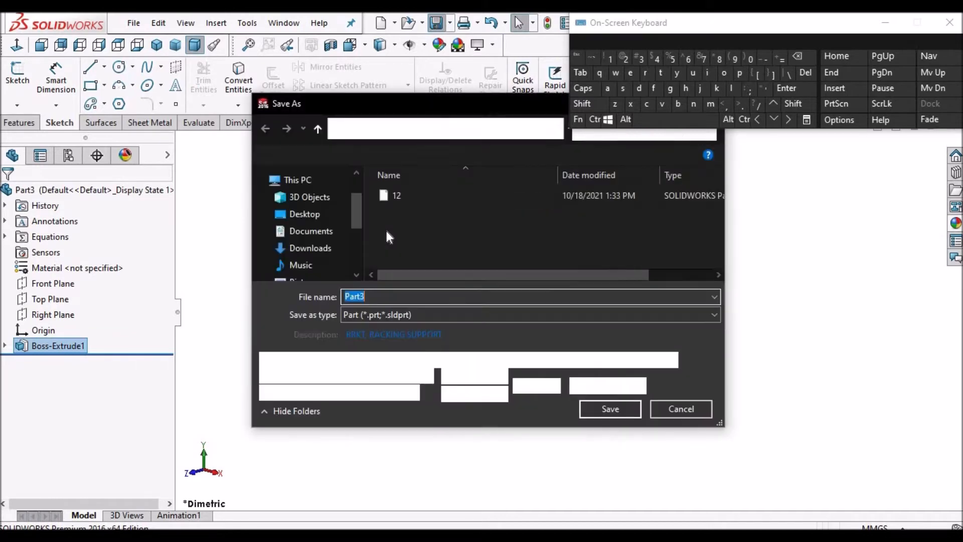
pyautogui.click(600, 405)
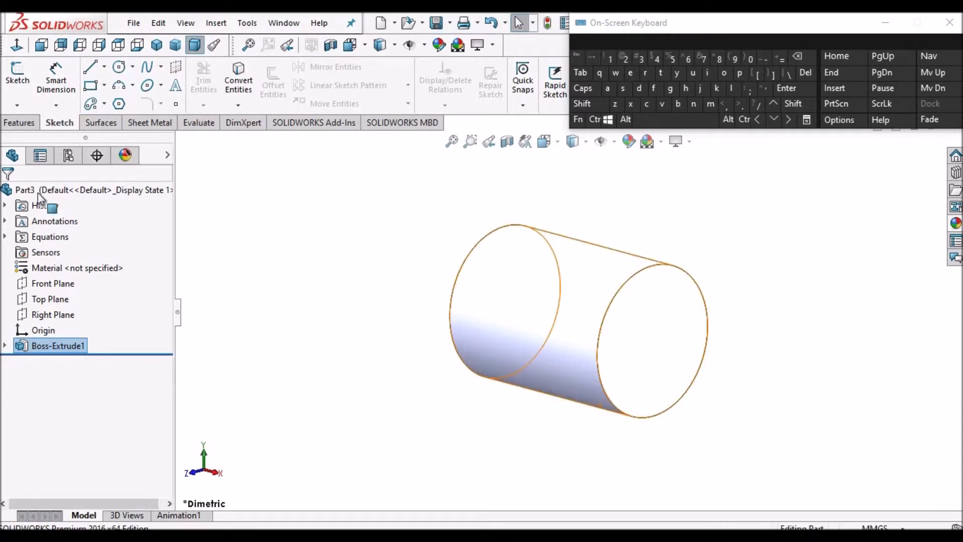
# Step: Apply a light yellow colour appearance to the whole part, with RGB values 255, 254, 119
pyautogui.rightClick(69, 188)
pyautogui.click(105, 167)
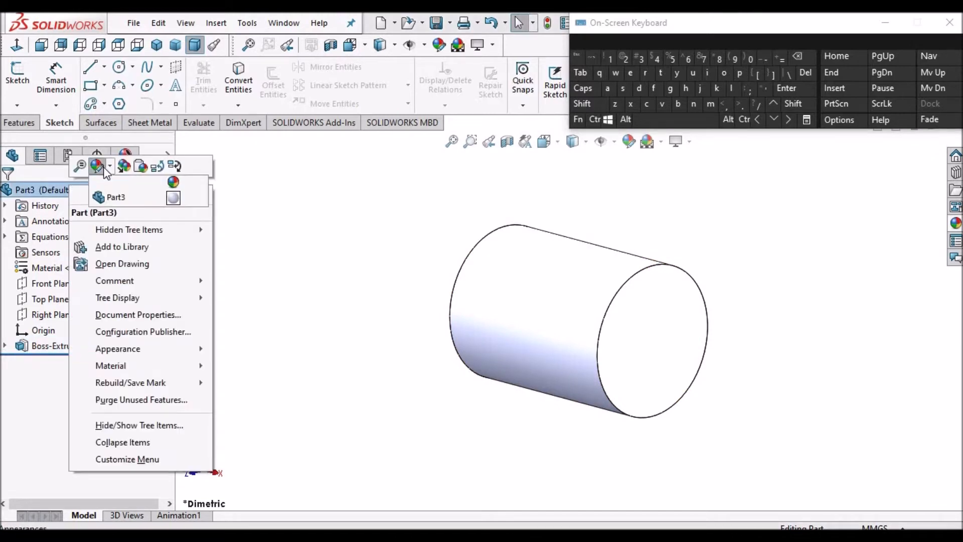
pyautogui.click(114, 197)
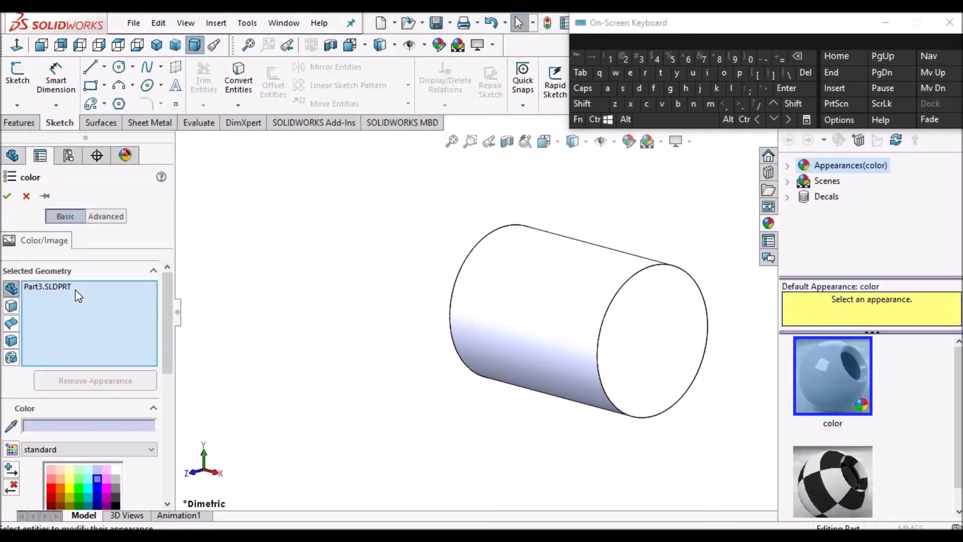
pyautogui.scroll(-6, 100, 351)
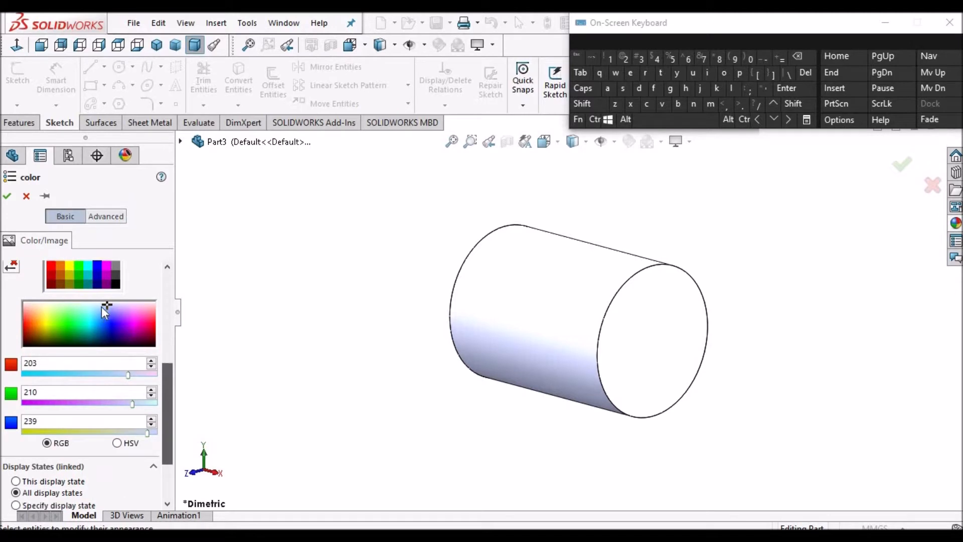
pyautogui.click(107, 304)
pyautogui.click(54, 317)
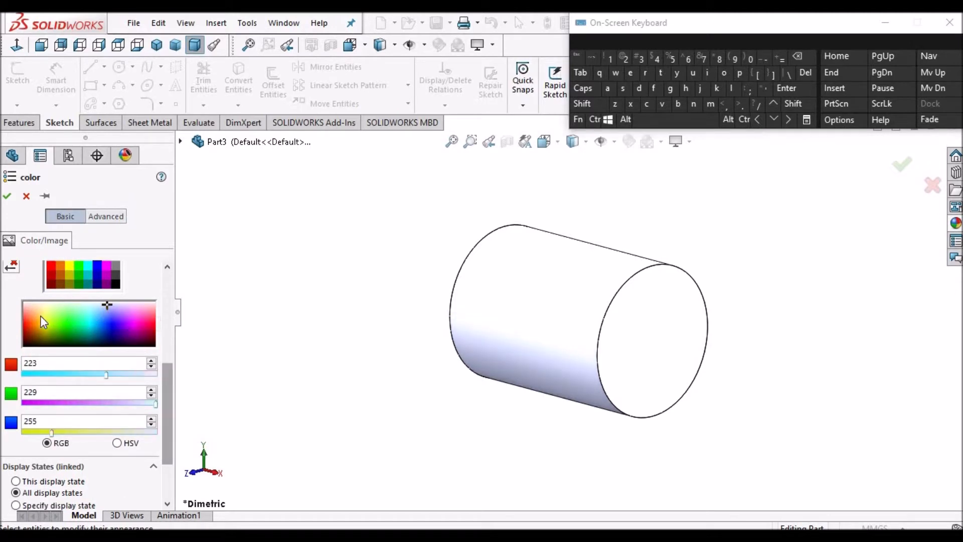
pyautogui.click(47, 320)
pyautogui.click(40, 306)
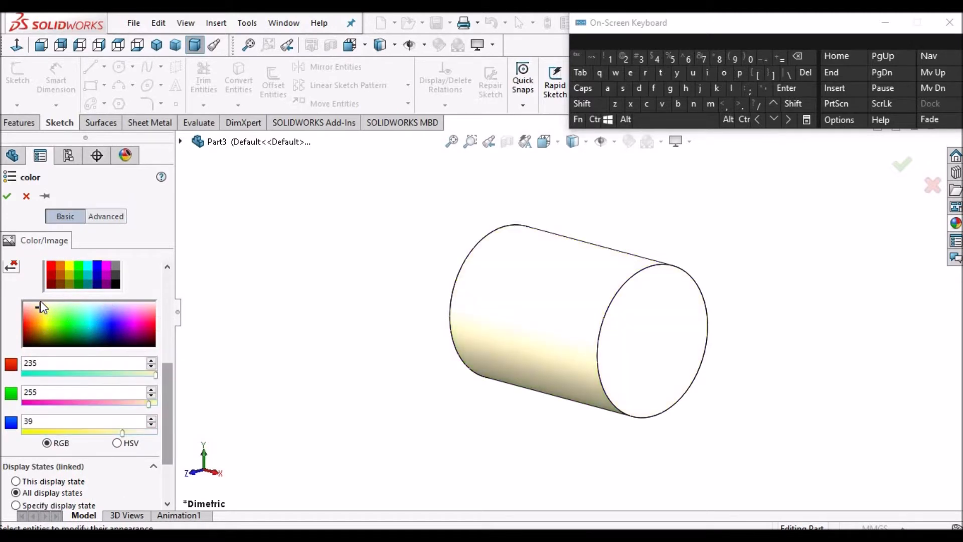
pyautogui.click(47, 317)
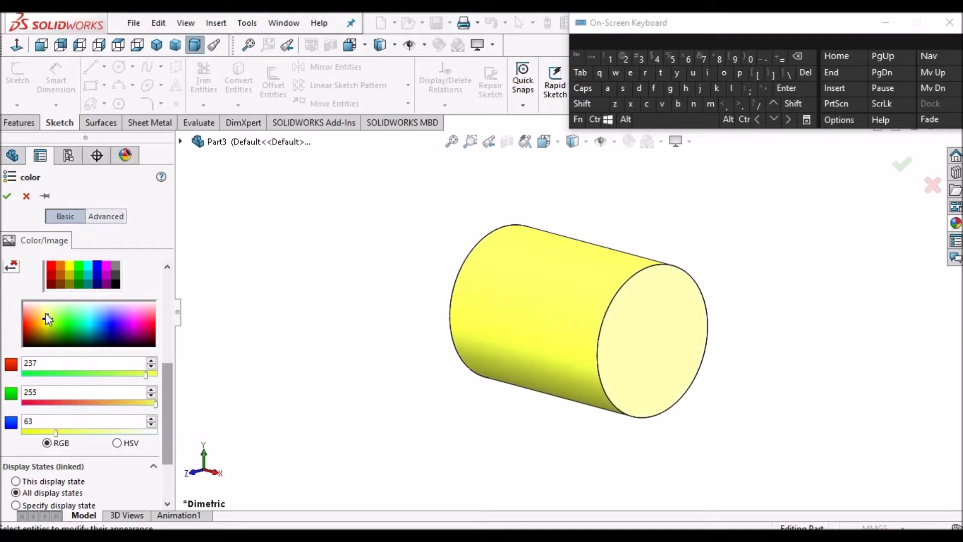
pyautogui.click(45, 313)
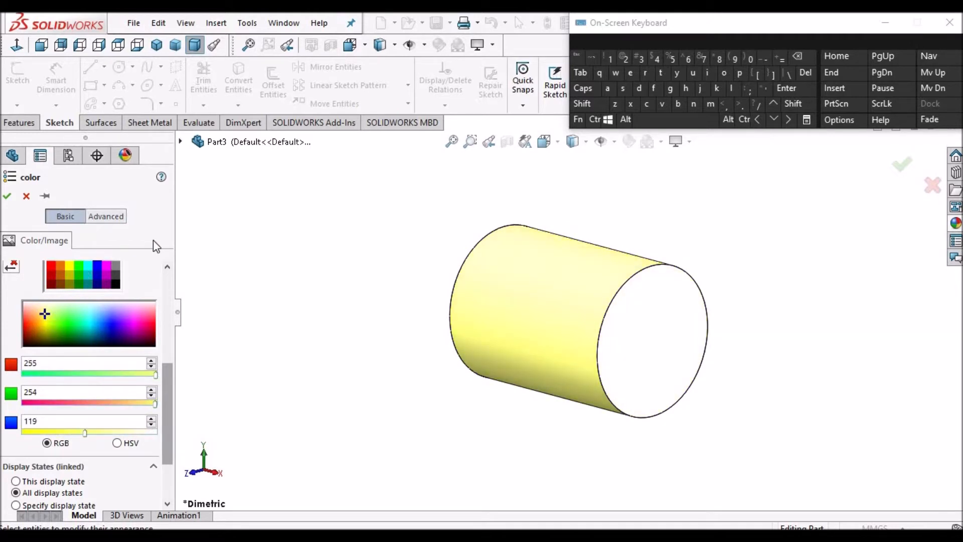
pyautogui.click(7, 196)
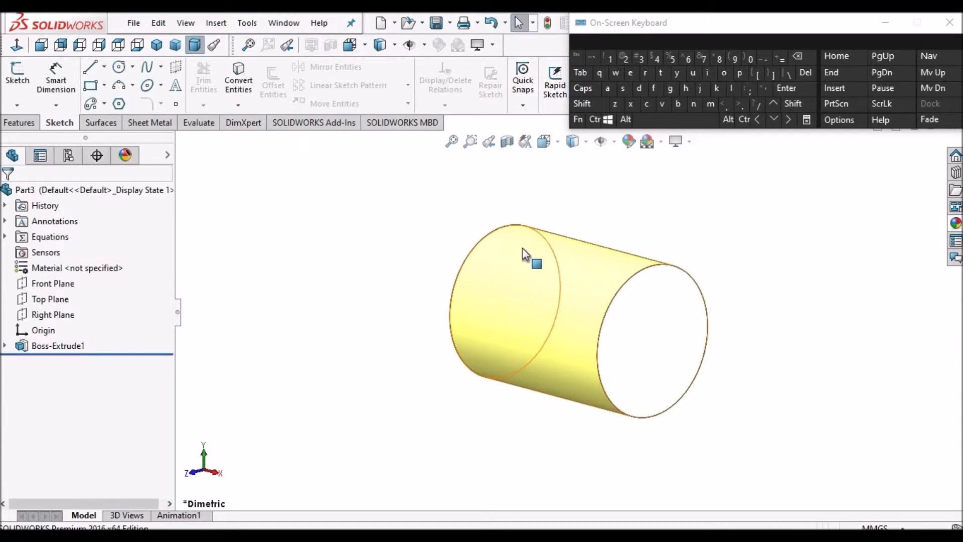
# Step: Save the recoloured part
pyautogui.press('z')
pyautogui.press('z')
pyautogui.press('z')
pyautogui.click(436, 24)
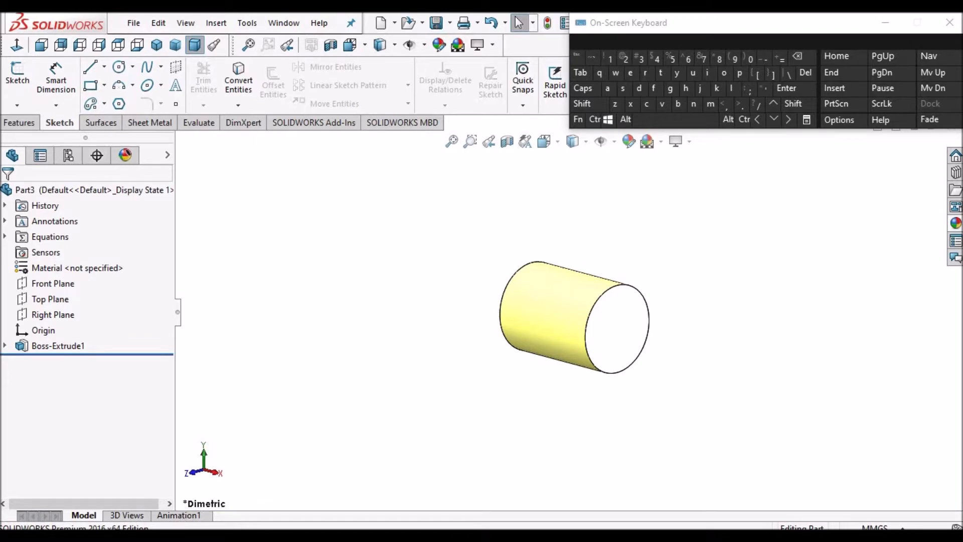
# Step: Create a reference plane offset 66 mm above the Top Plane, checking the height in the reference drawing
pyautogui.hotkey('alt', 'Tab')
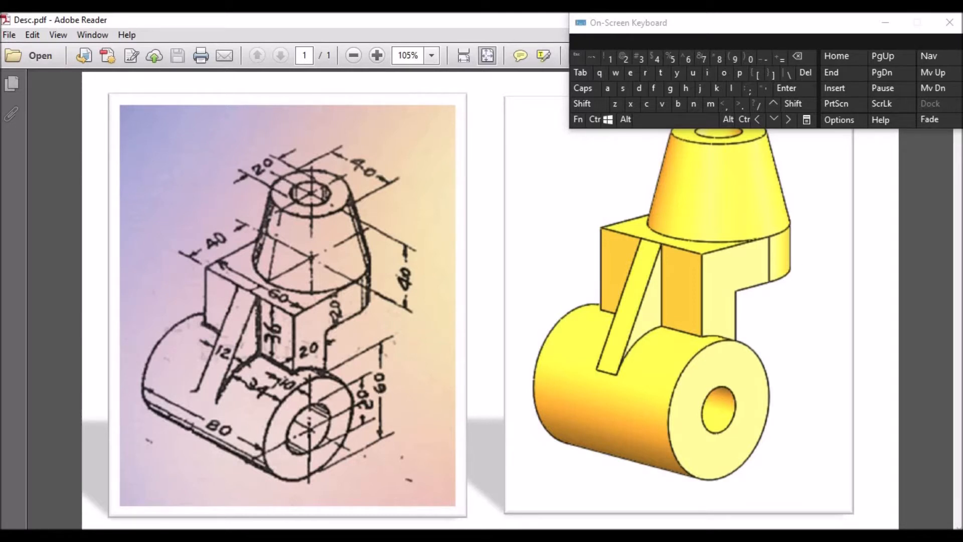
pyautogui.hotkey('alt', 'Tab')
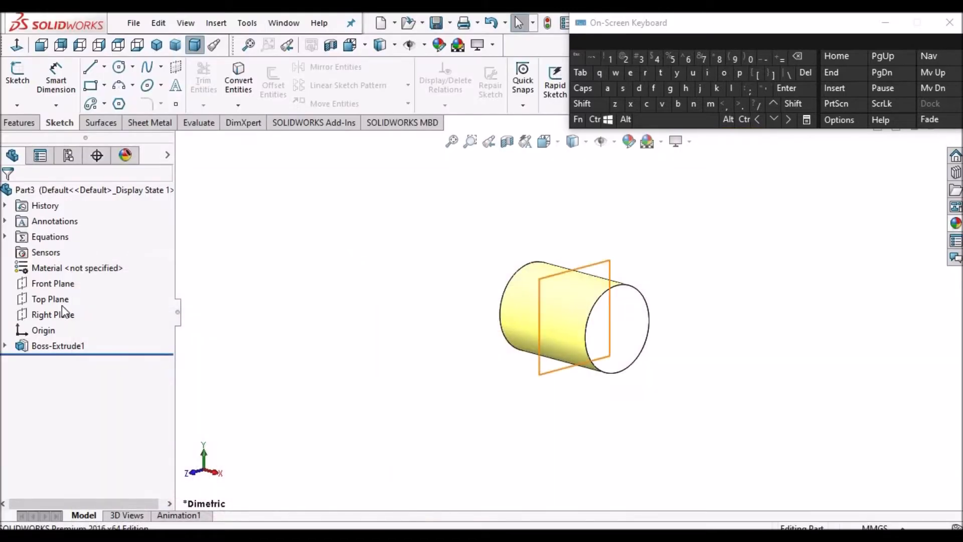
pyautogui.click(50, 299)
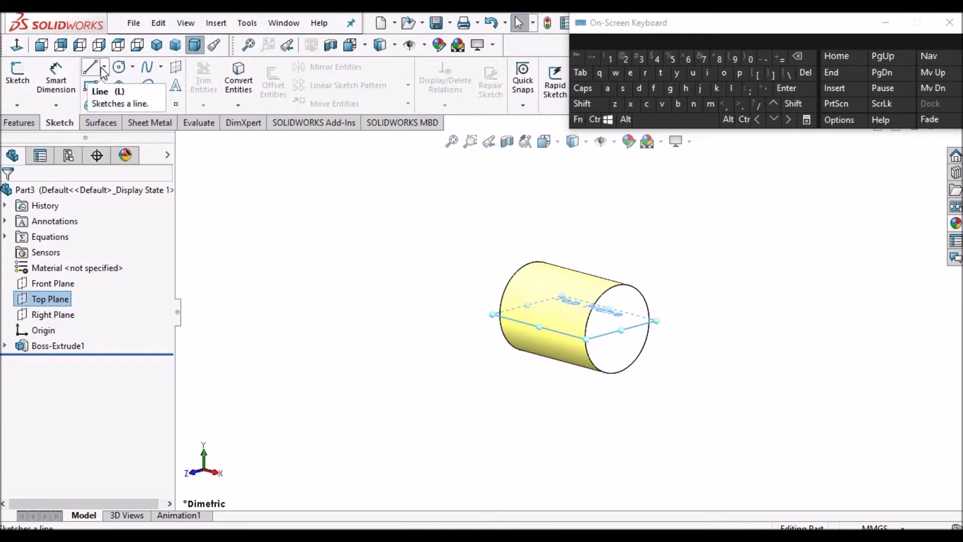
pyautogui.click(20, 123)
pyautogui.click(563, 104)
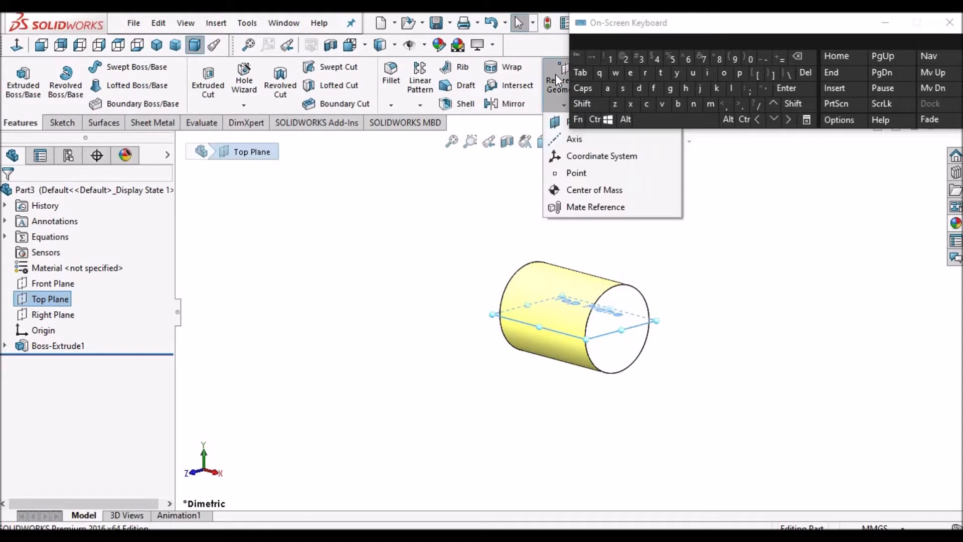
pyautogui.click(560, 125)
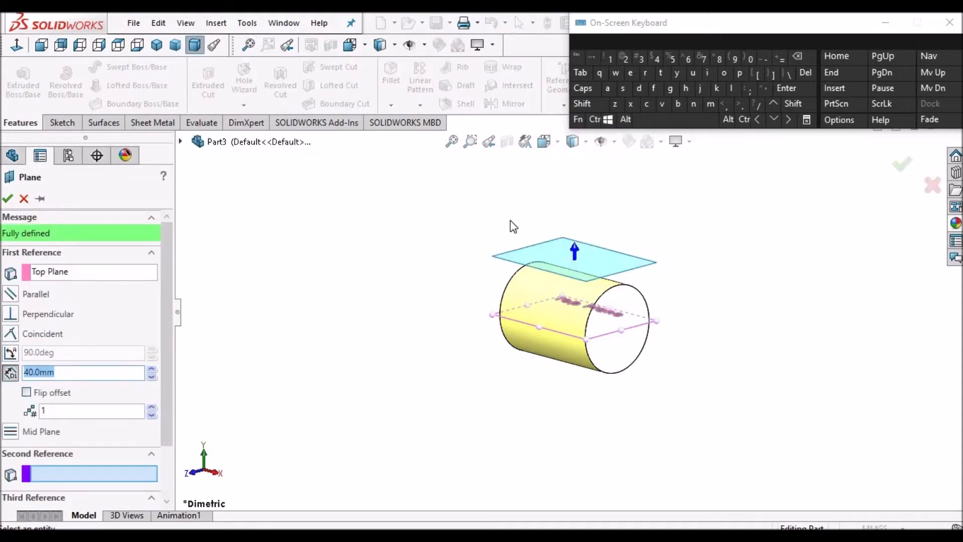
pyautogui.click(687, 61)
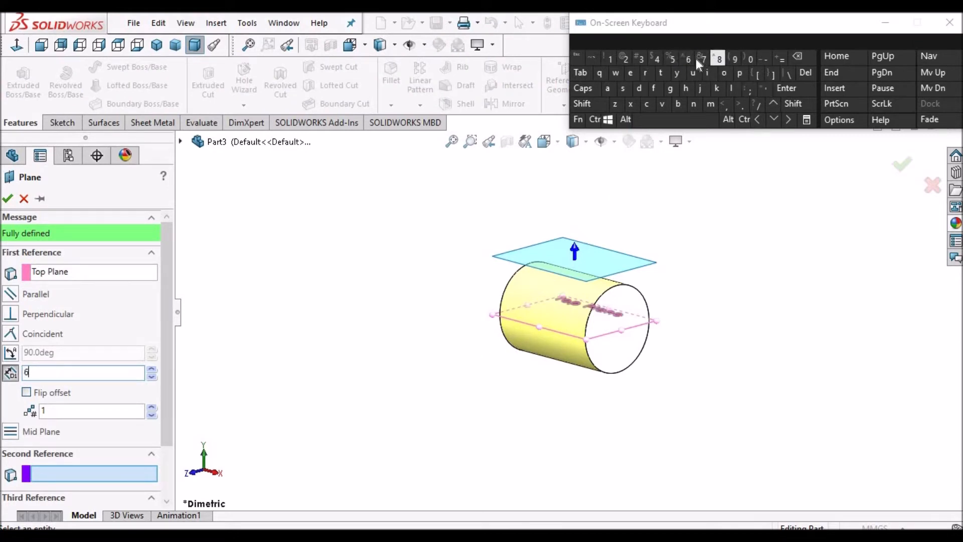
pyautogui.click(688, 60)
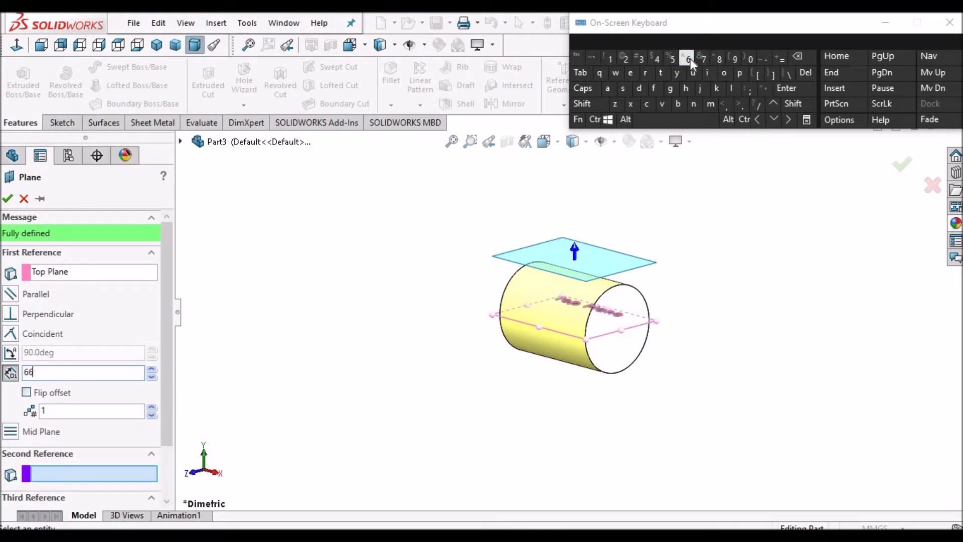
pyautogui.click(11, 196)
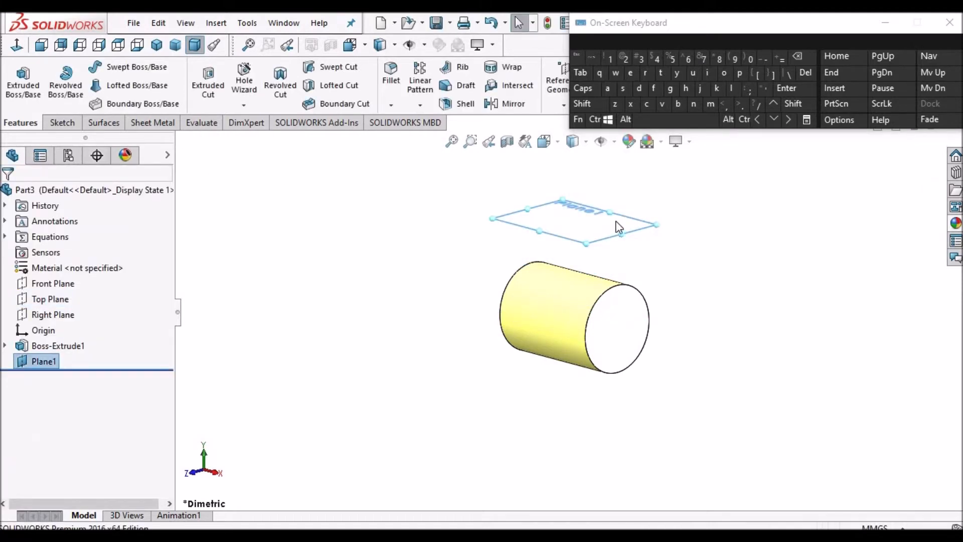
# Step: Start a sketch on the offset plane and draw a corner rectangle about 26 mm wide above the origin, consulting the reference drawing
pyautogui.click(62, 122)
pyautogui.click(21, 76)
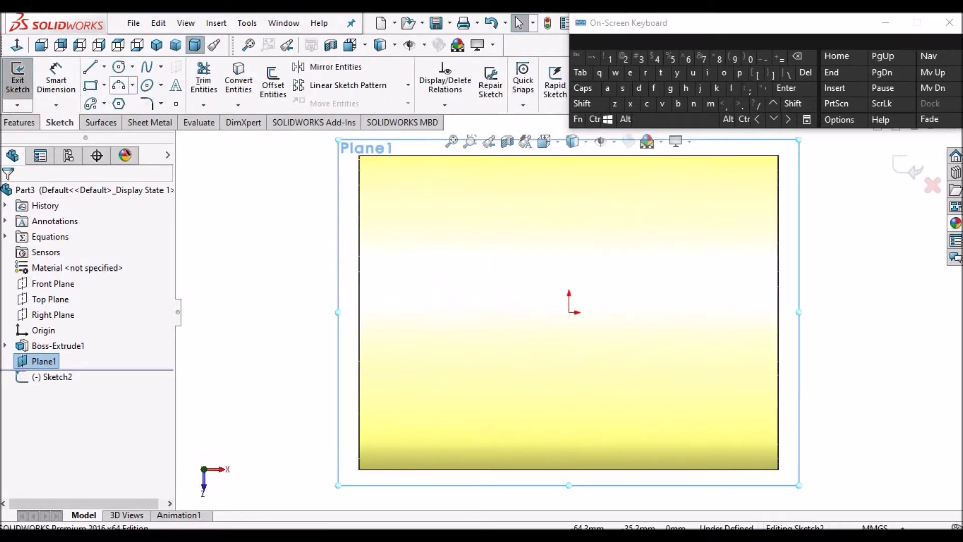
pyautogui.click(232, 535)
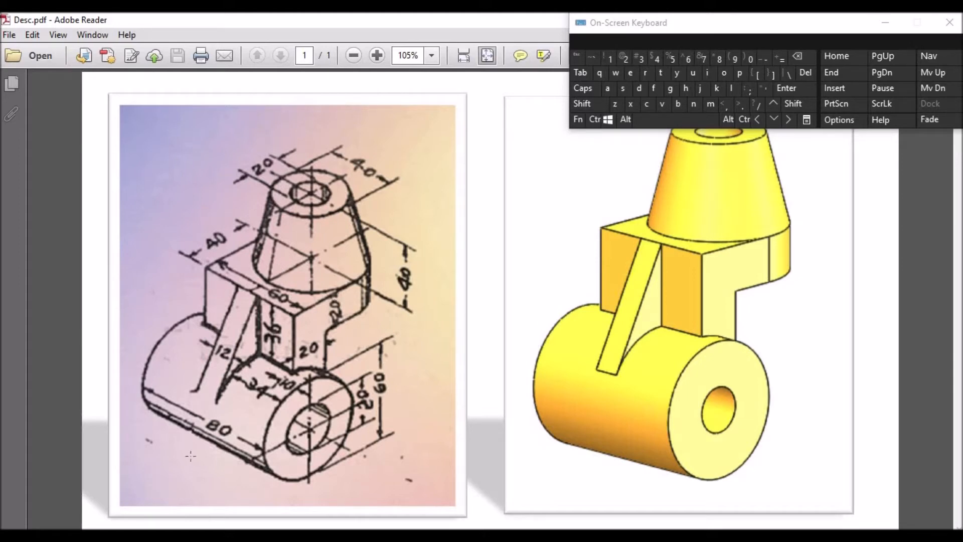
pyautogui.click(209, 527)
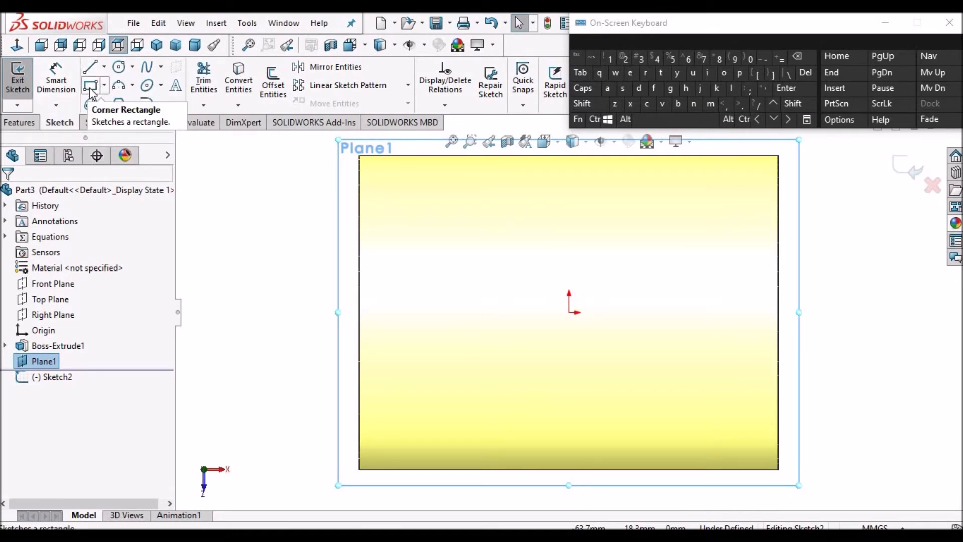
pyautogui.click(90, 88)
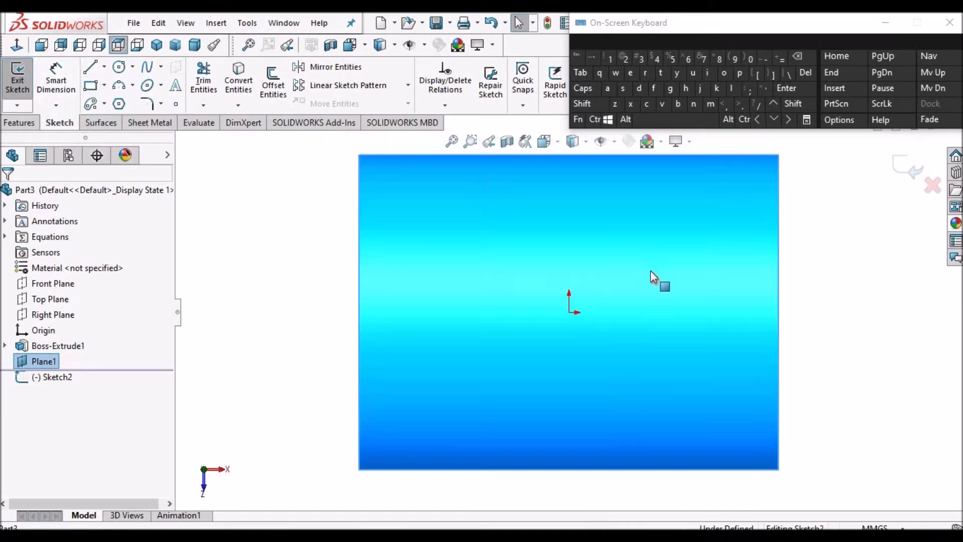
pyautogui.click(91, 86)
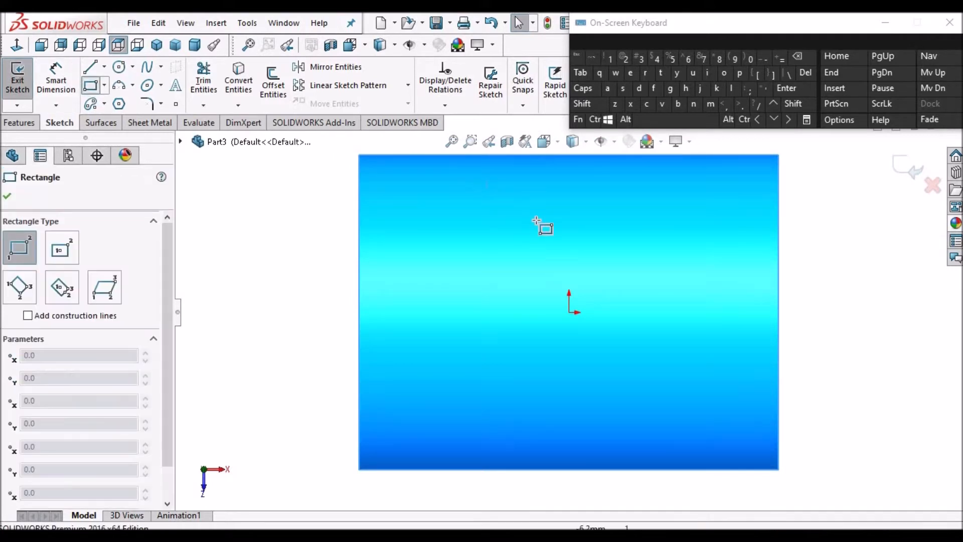
pyautogui.moveTo(524, 214); pyautogui.dragTo(663, 266)
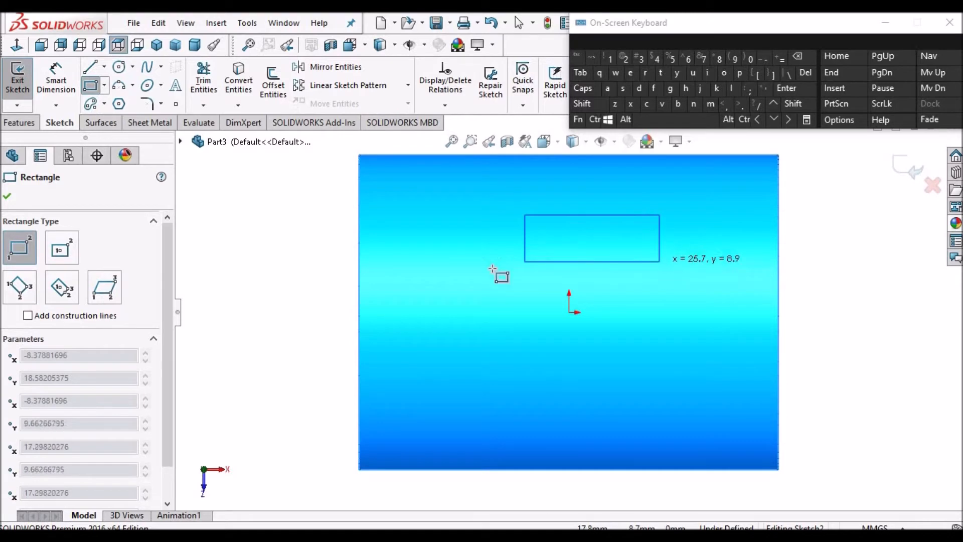
pyautogui.rightClick(222, 189)
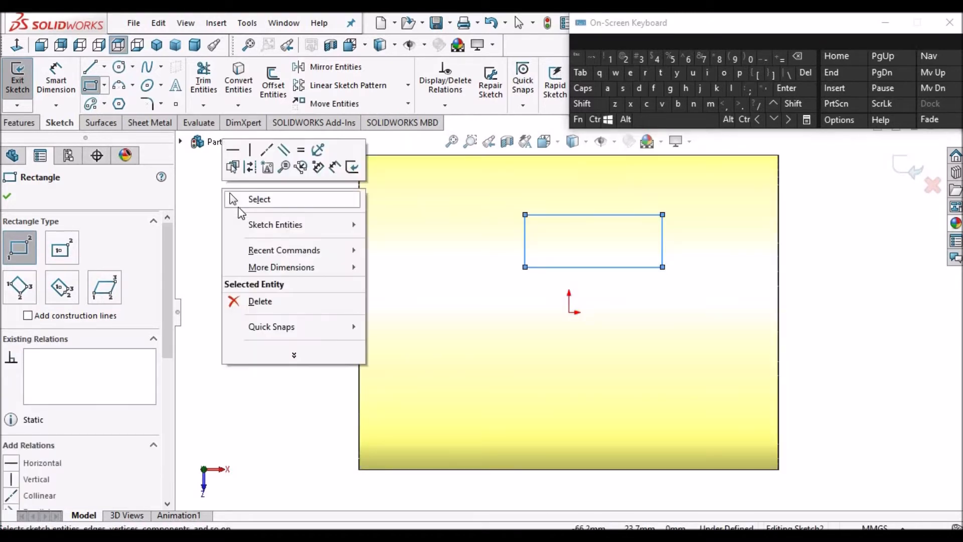
pyautogui.click(240, 197)
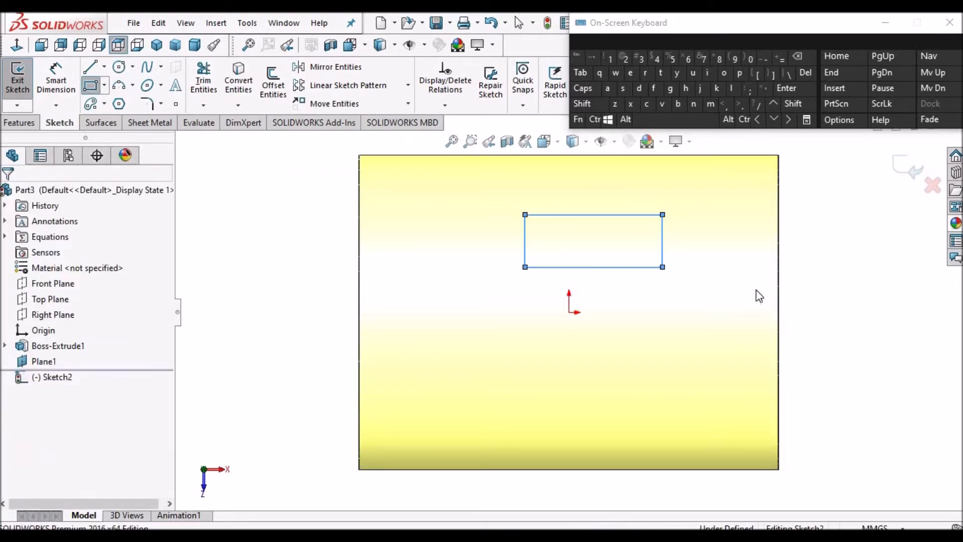
# Step: Make the midpoint of the rectangle's lower edge coincident with the origin
pyautogui.click(644, 266)
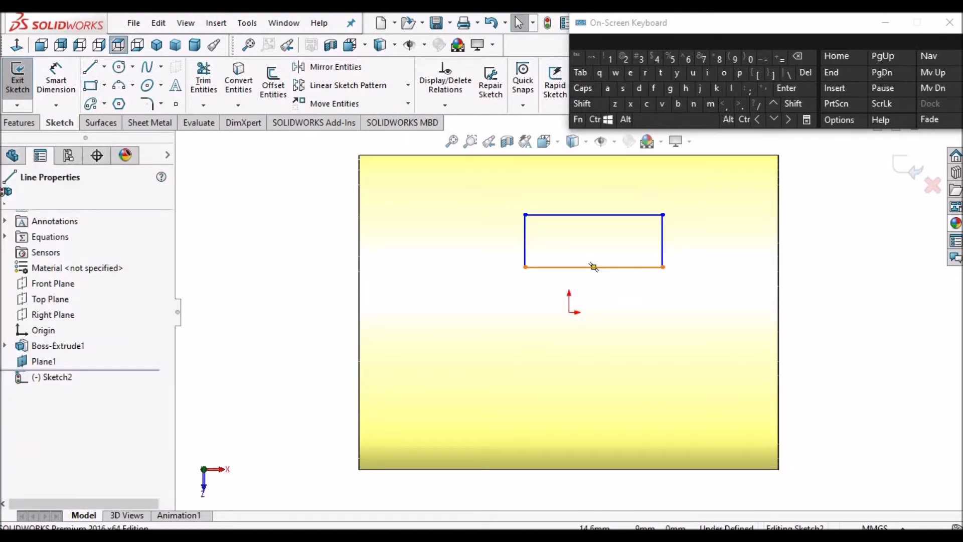
pyautogui.rightClick(644, 266)
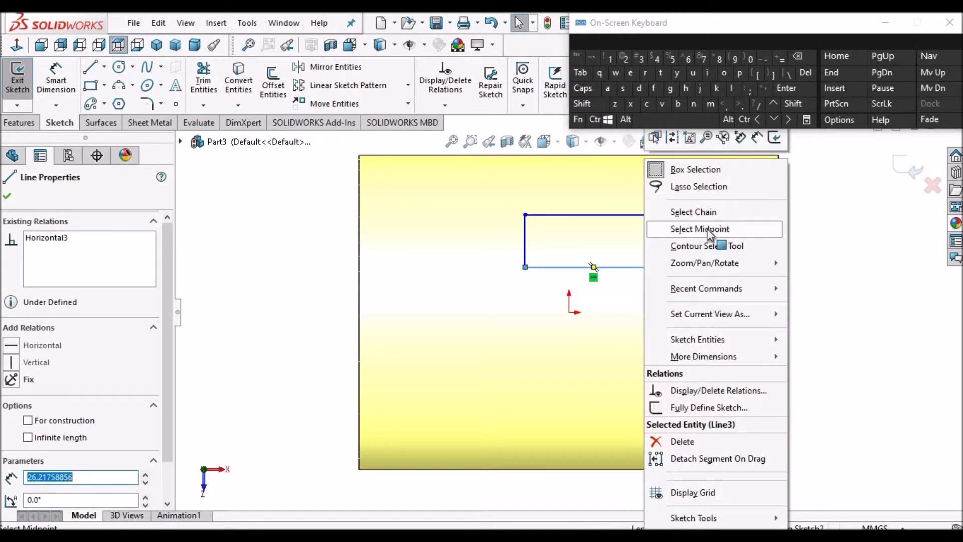
pyautogui.click(708, 230)
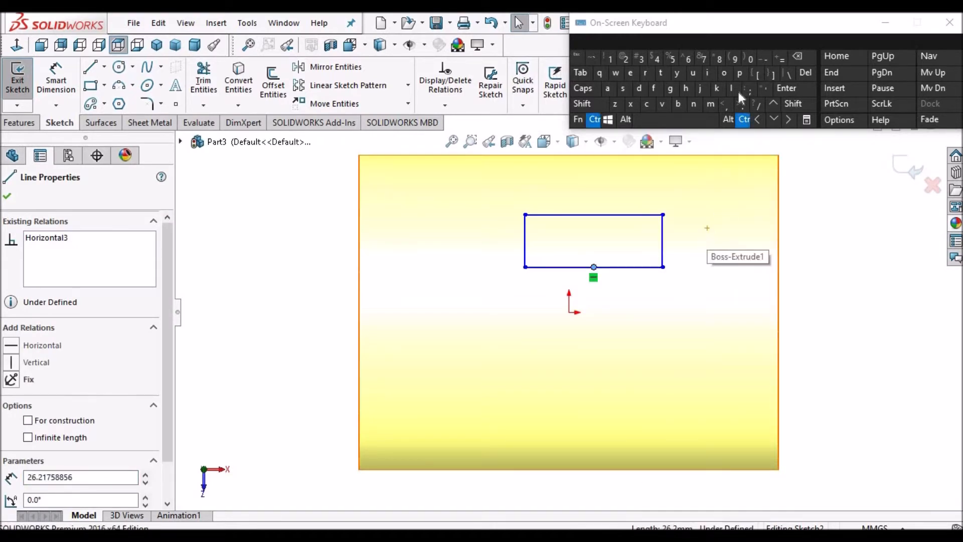
pyautogui.keyDown('ctrl'); pyautogui.click(569, 312); pyautogui.keyUp('ctrl')
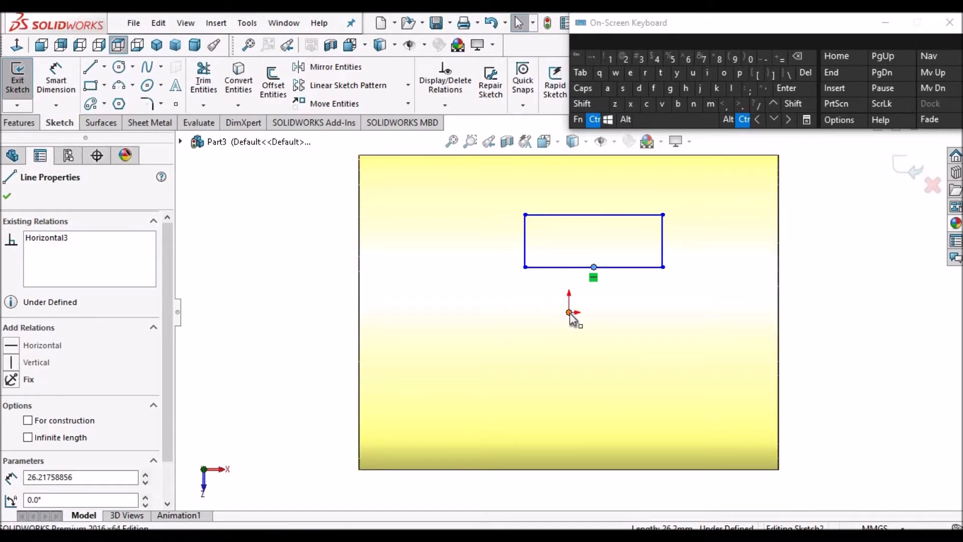
pyautogui.keyDown('ctrl'); pyautogui.click(569, 313); pyautogui.keyUp('ctrl')
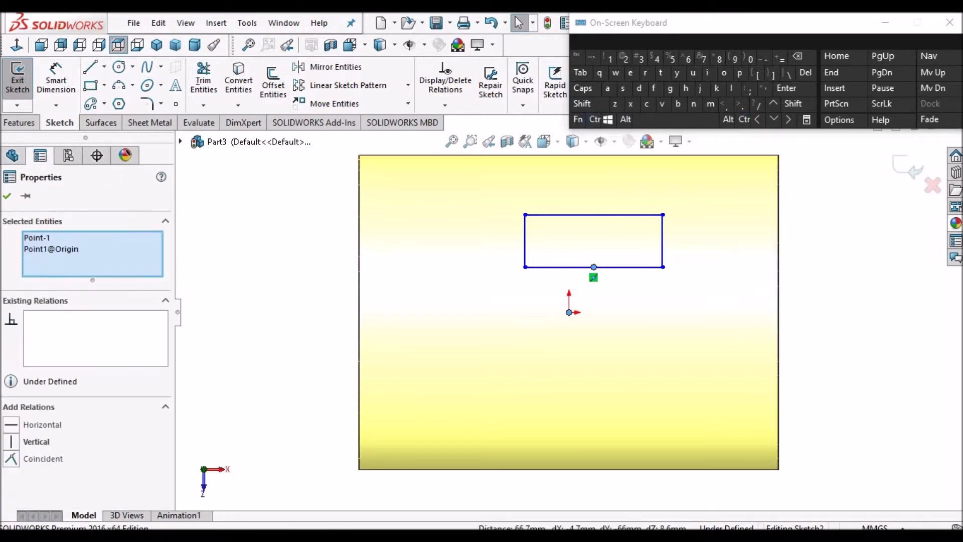
pyautogui.click(11, 458)
pyautogui.click(7, 197)
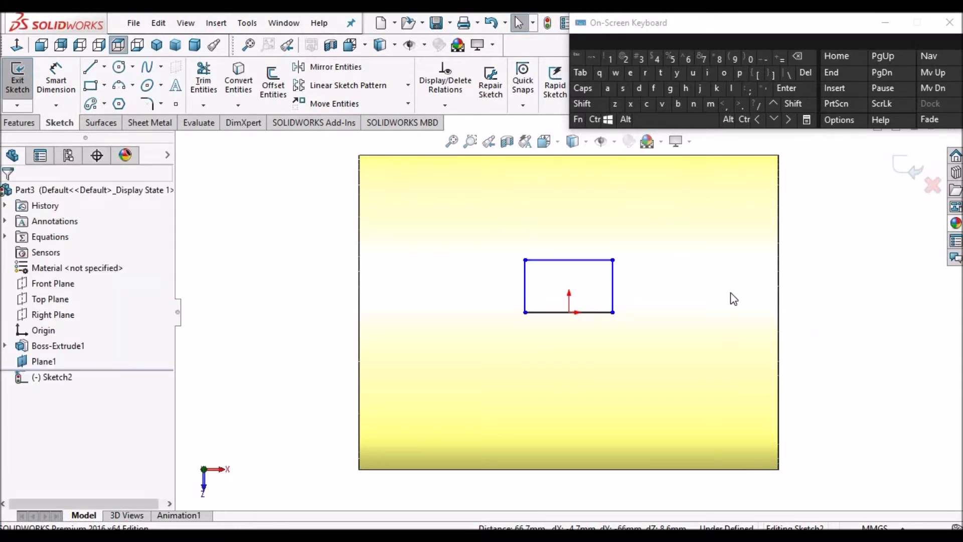
# Step: Dimension the rectangle's lower edge to 60 mm, checking the width in the reference drawing
pyautogui.scroll(-3, 731, 299)
pyautogui.scroll(2, 664, 289)
pyautogui.click(56, 78)
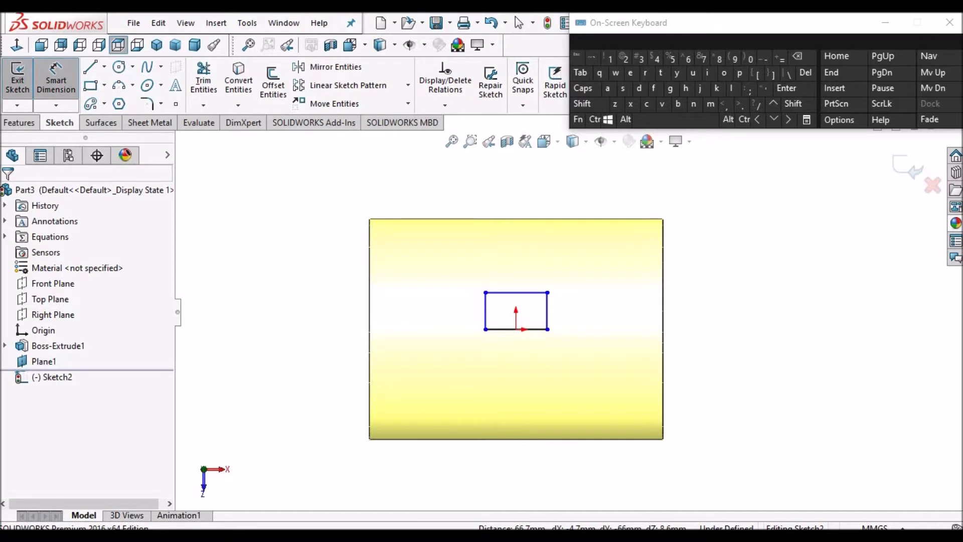
pyautogui.click(150, 533)
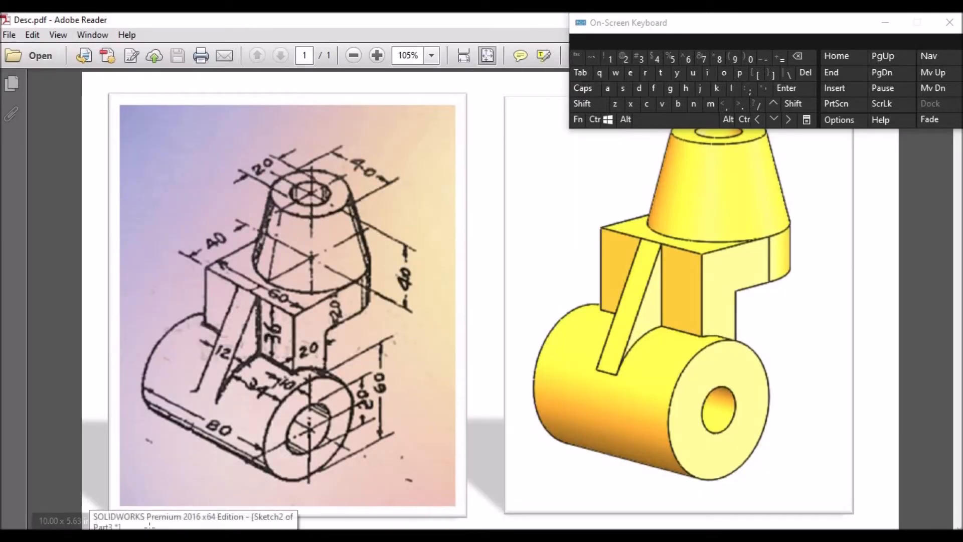
pyautogui.click(193, 532)
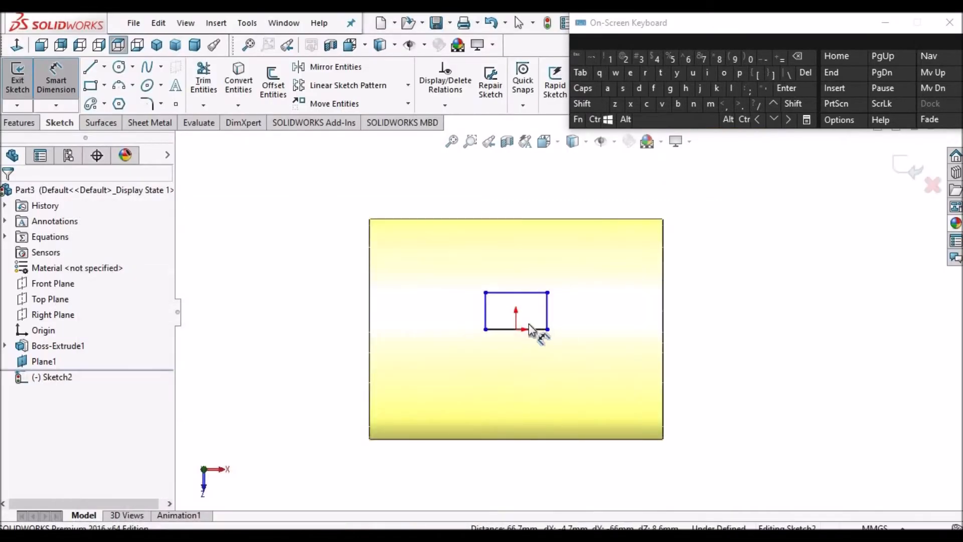
pyautogui.click(535, 330)
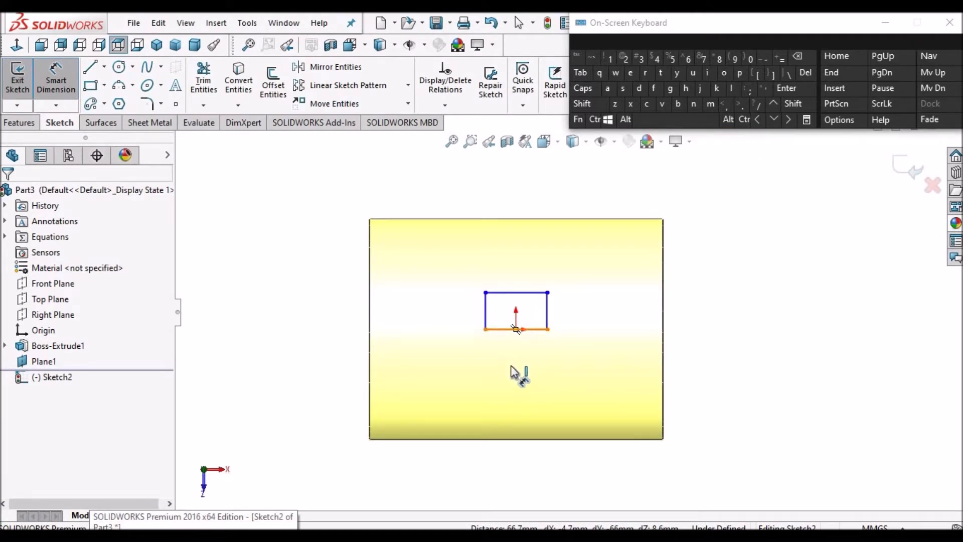
pyautogui.click(518, 374)
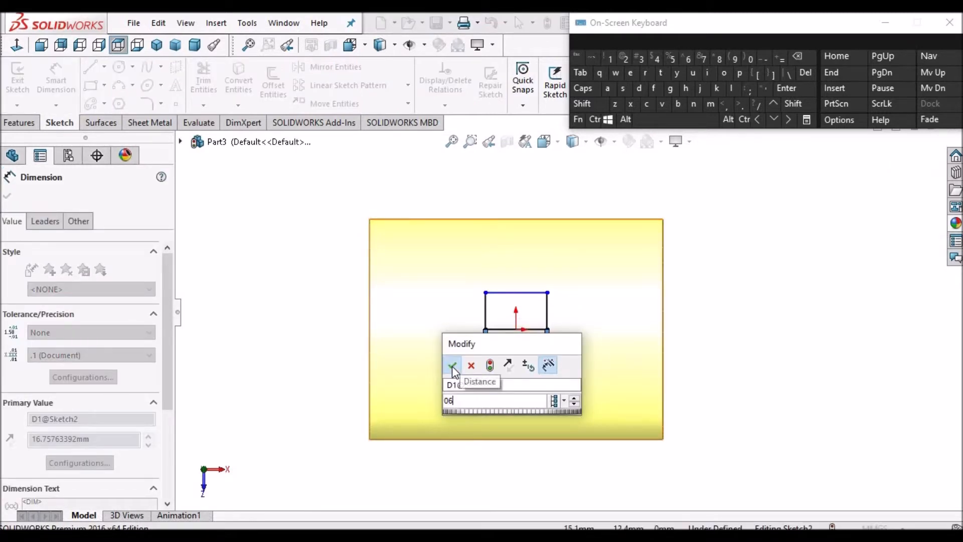
pyautogui.moveTo(465, 402); pyautogui.dragTo(425, 403)
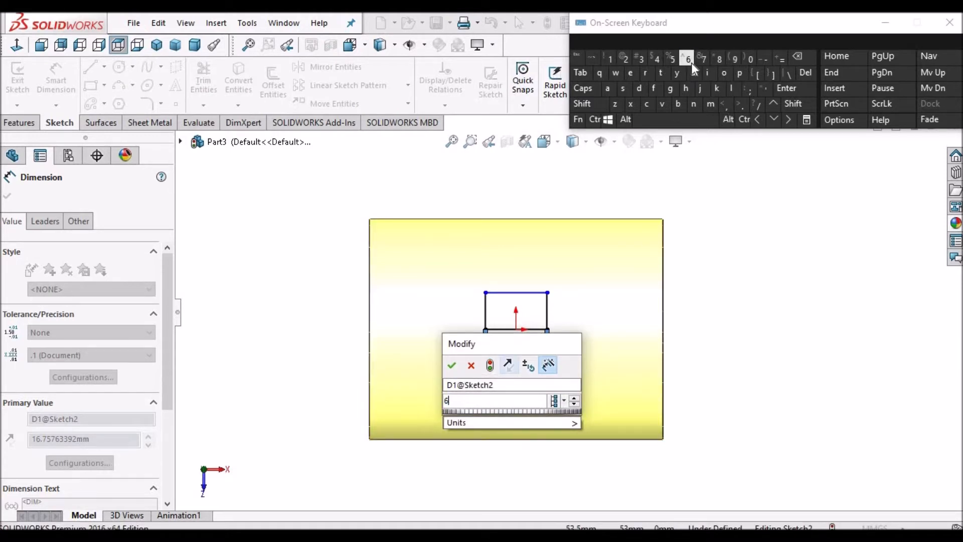
pyautogui.click(751, 59)
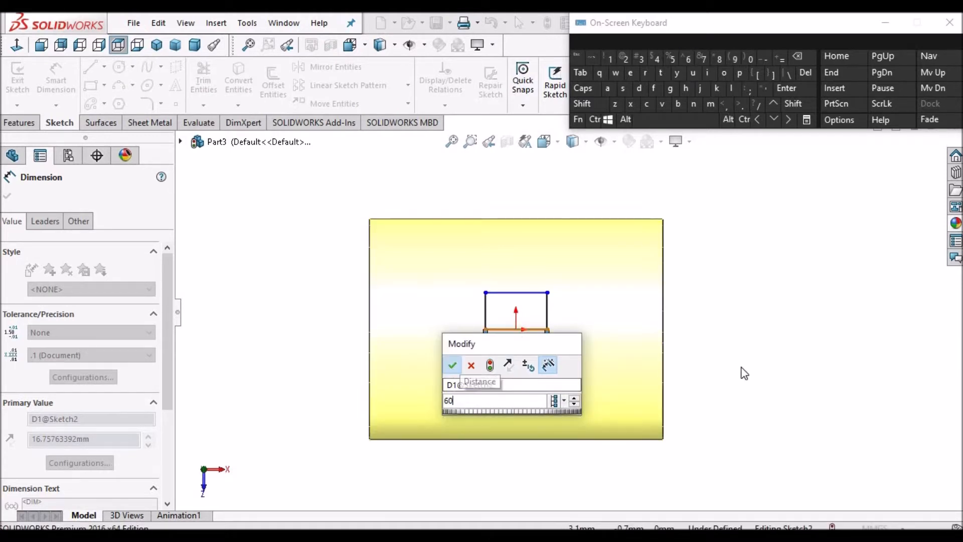
pyautogui.click(509, 268)
pyautogui.click(7, 197)
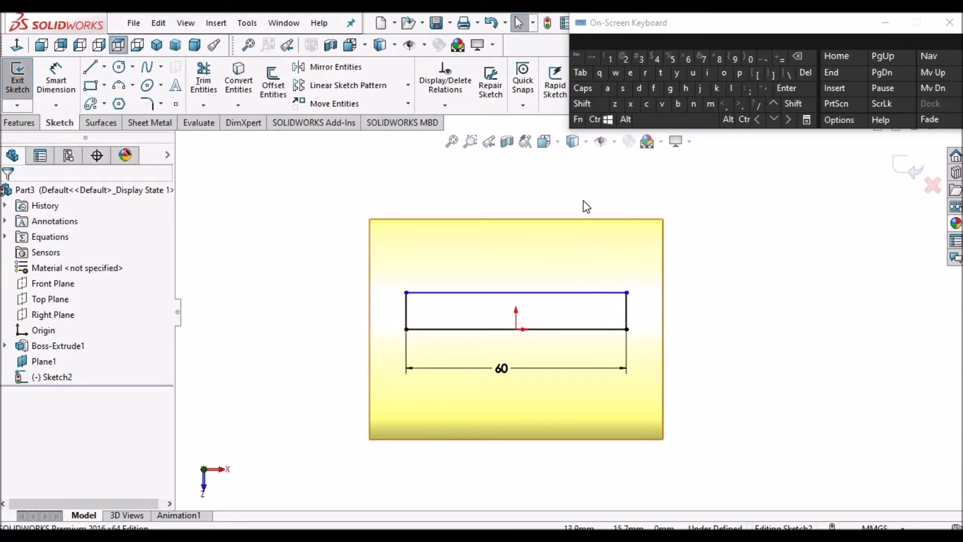
# Step: Delete the rectangle's upper edge to leave the profile open at the top
pyautogui.scroll(2, 559, 230)
pyautogui.scroll(-2, 553, 277)
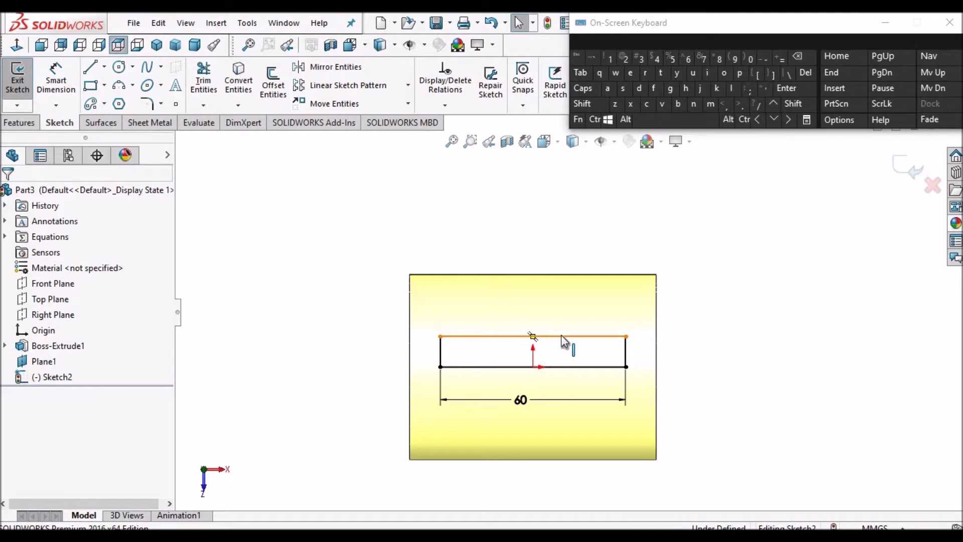
pyautogui.click(561, 335)
pyautogui.rightClick(561, 336)
pyautogui.click(594, 442)
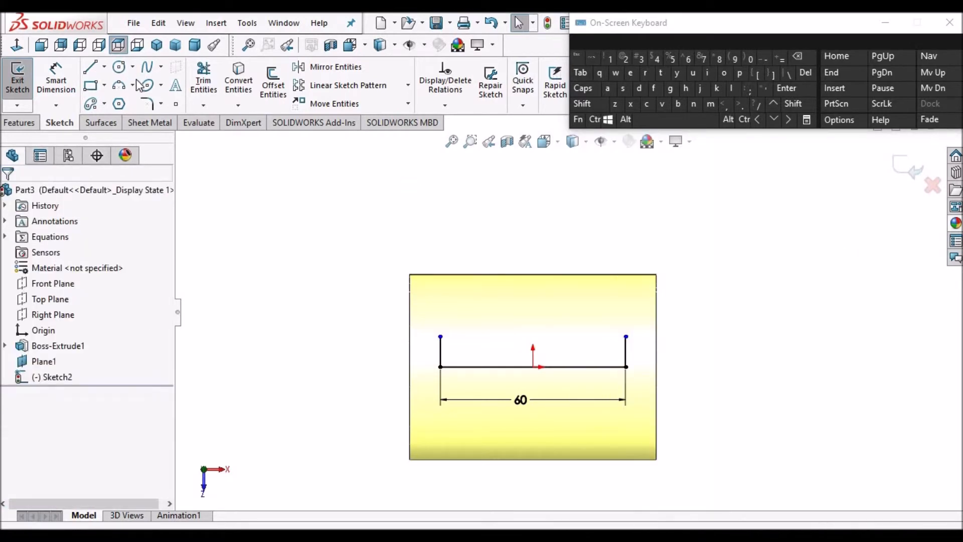
# Step: Draw a three-point arc of about 30.2 mm radius joining the upper ends of the profile's two vertical lines, bulging upward
pyautogui.click(121, 84)
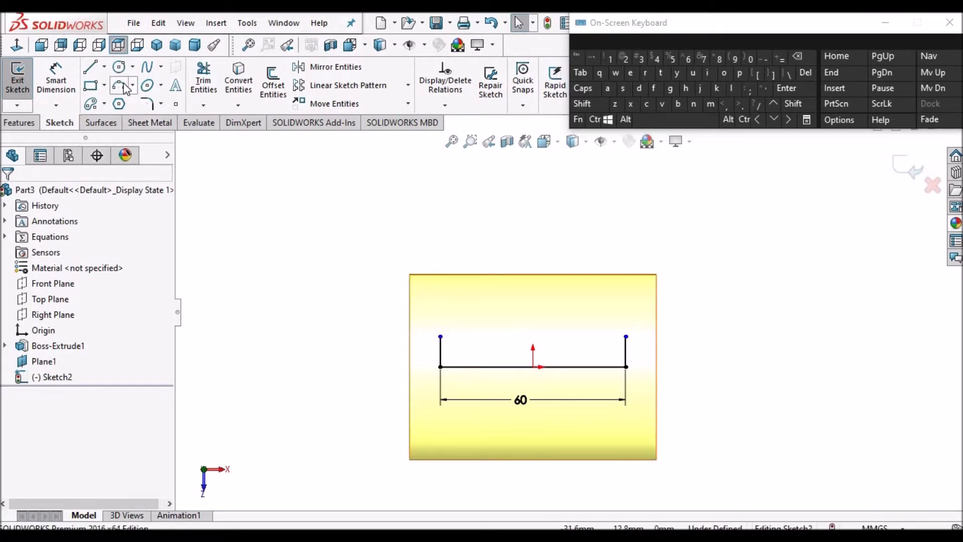
pyautogui.click(441, 337)
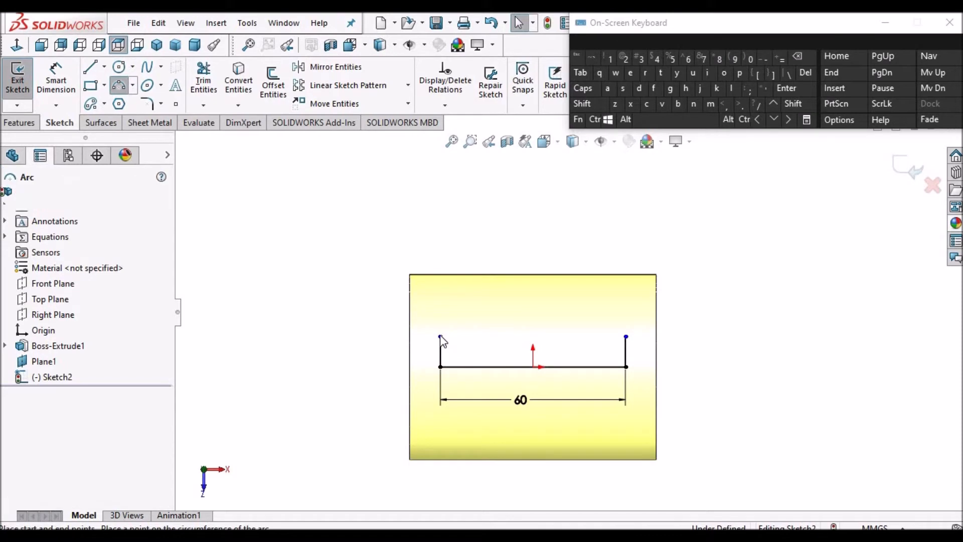
pyautogui.click(626, 337)
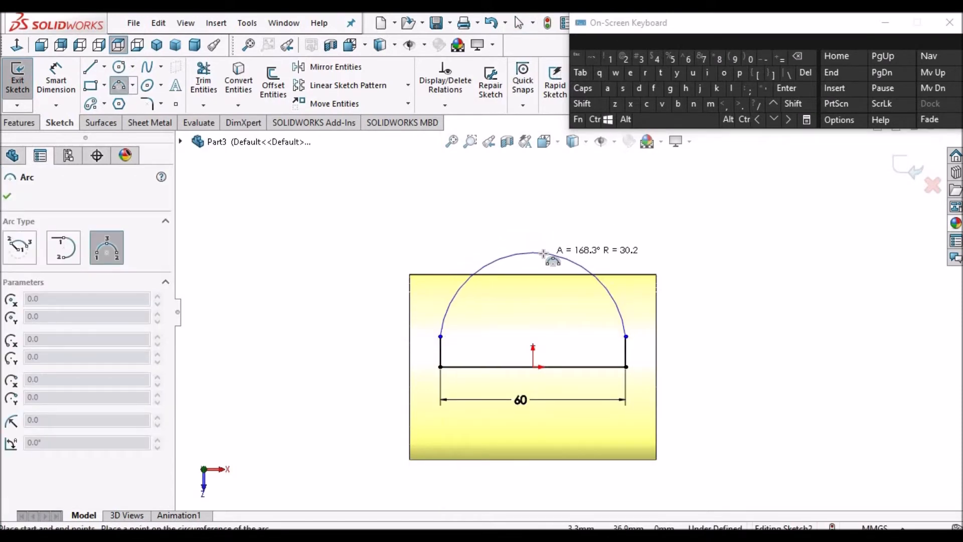
pyautogui.click(540, 253)
pyautogui.rightClick(424, 202)
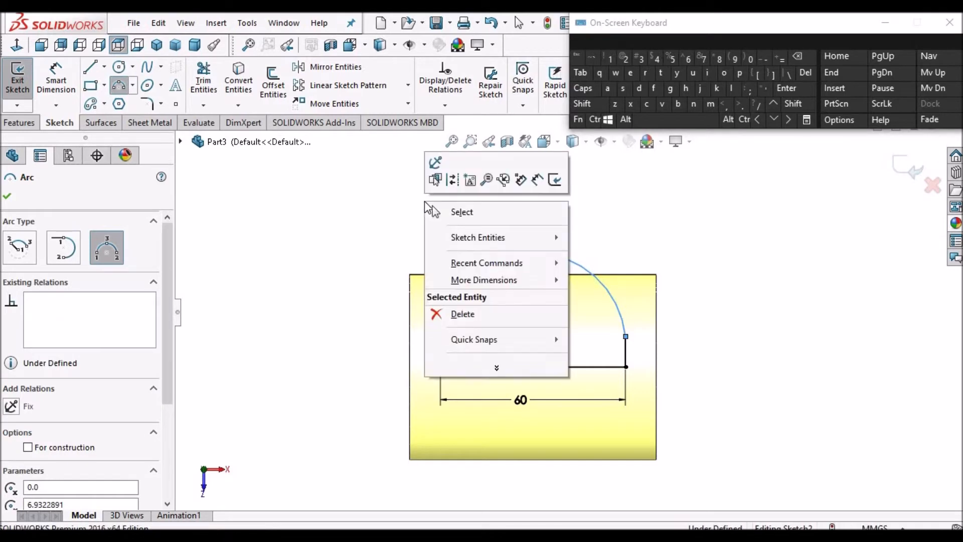
pyautogui.click(454, 211)
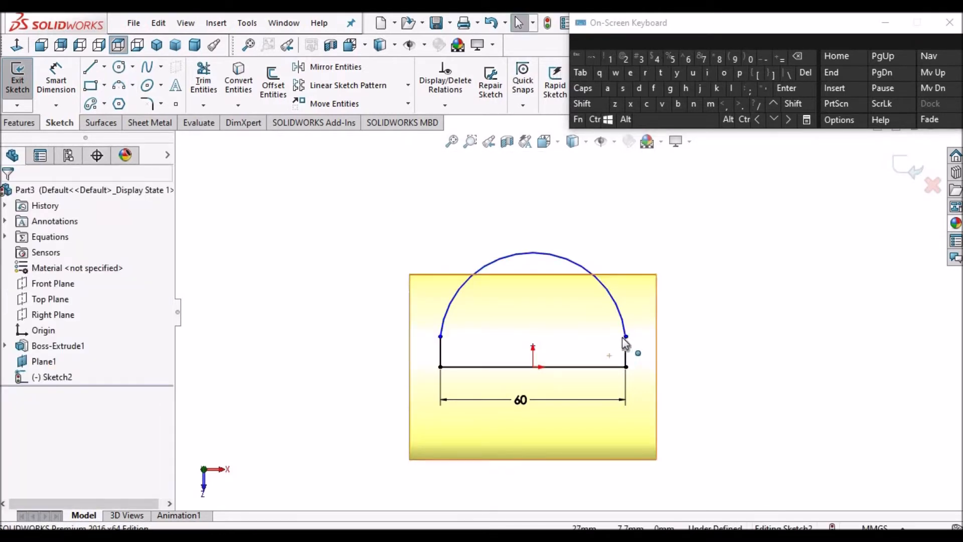
pyautogui.click(625, 337)
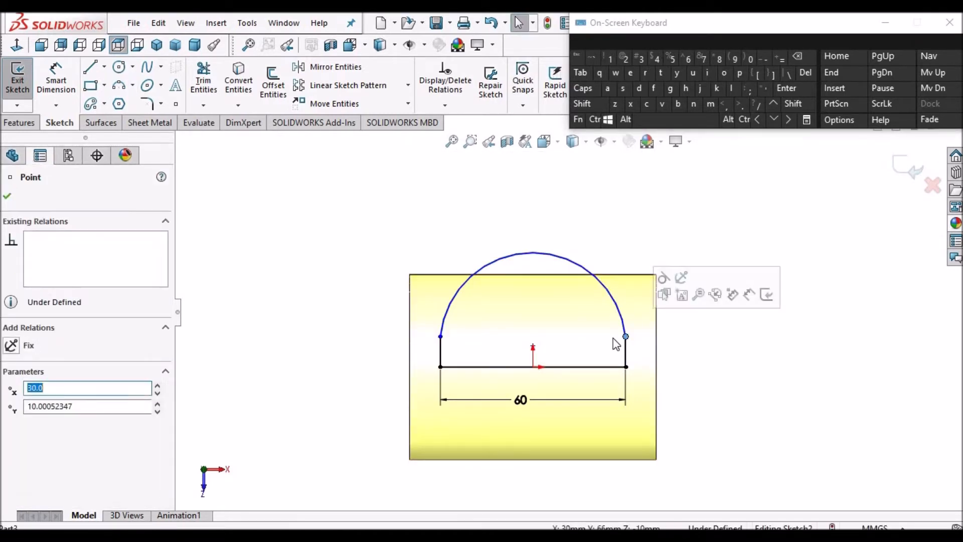
pyautogui.click(8, 198)
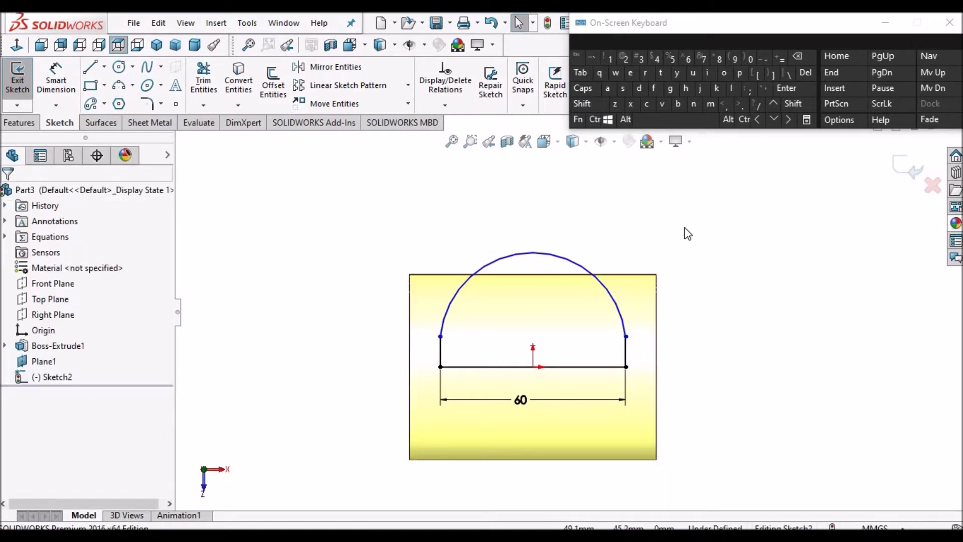
# Step: Dimension the arc's radius to 30 mm
pyautogui.click(73, 72)
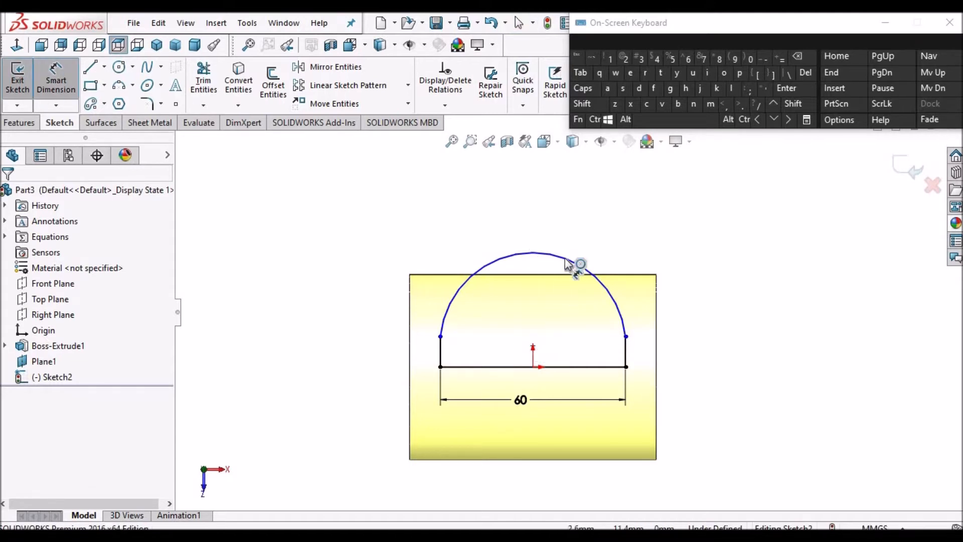
pyautogui.scroll(-2, 546, 335)
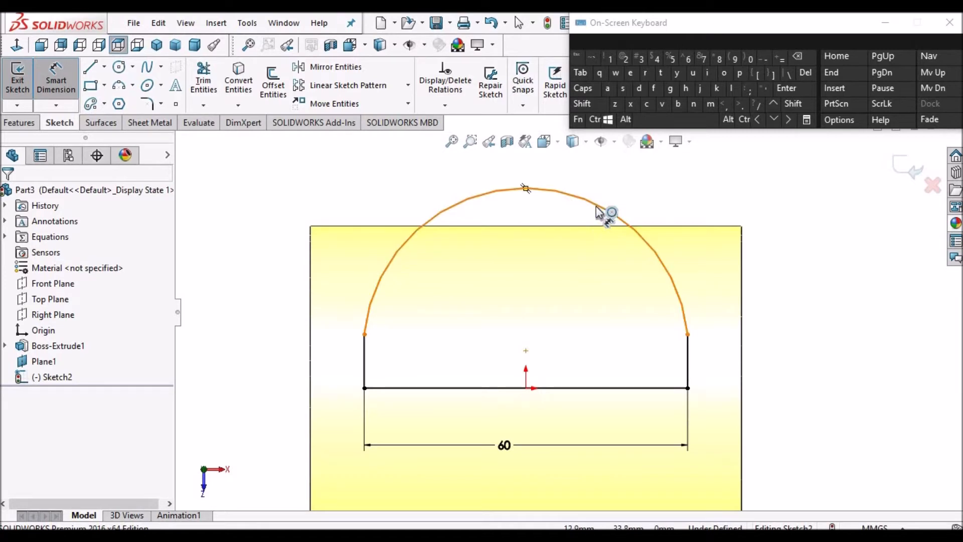
pyautogui.click(576, 249)
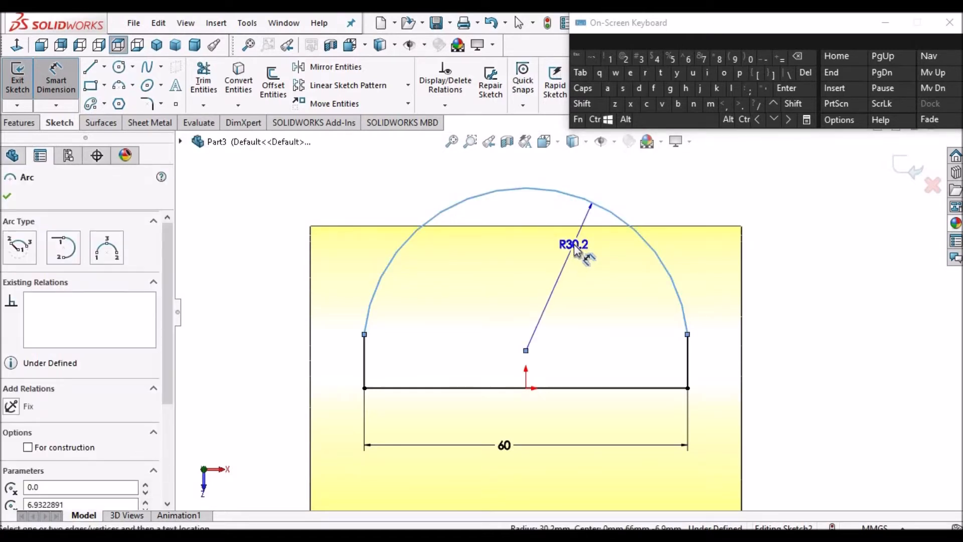
pyautogui.click(575, 250)
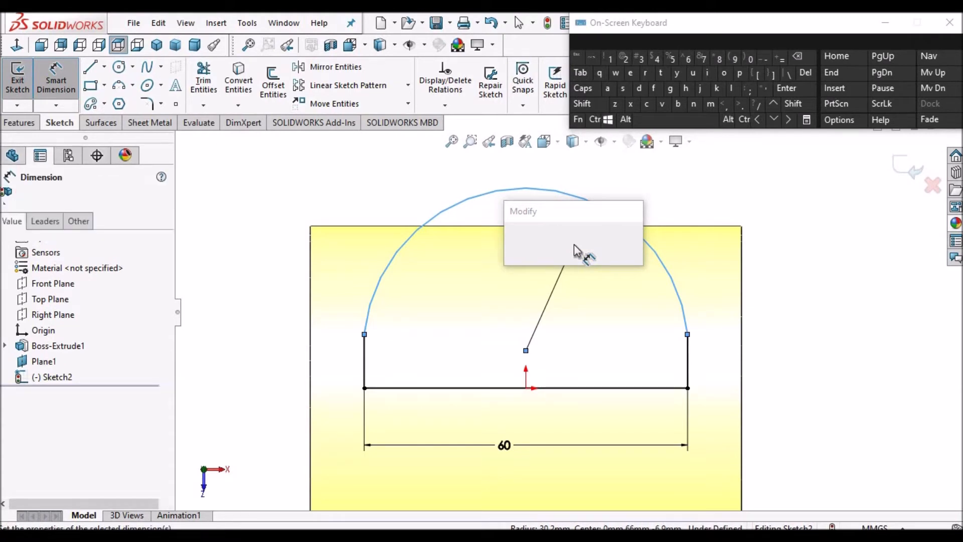
pyautogui.write('30')
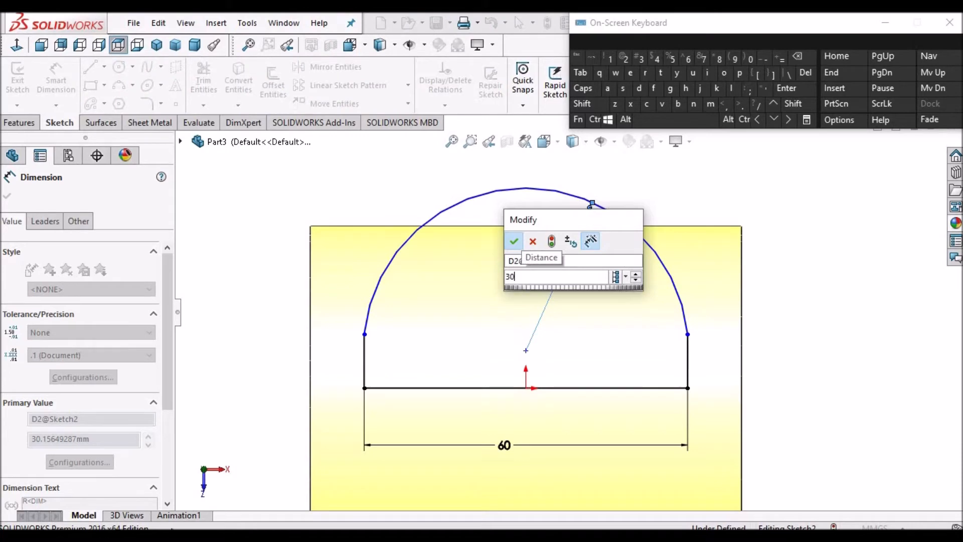
pyautogui.click(512, 242)
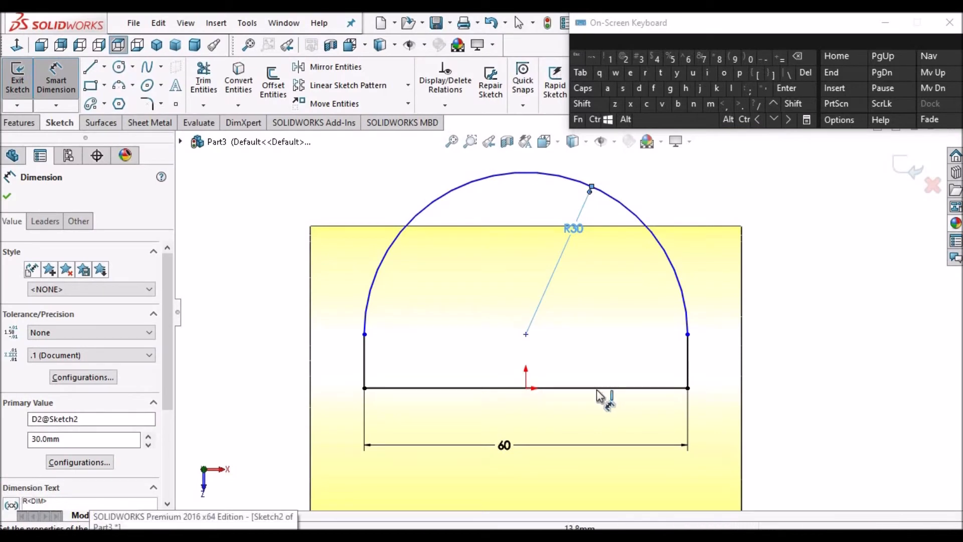
# Step: Dimension the distance between the profile's lower edge and the arc's centre to 40 mm
pyautogui.click(526, 335)
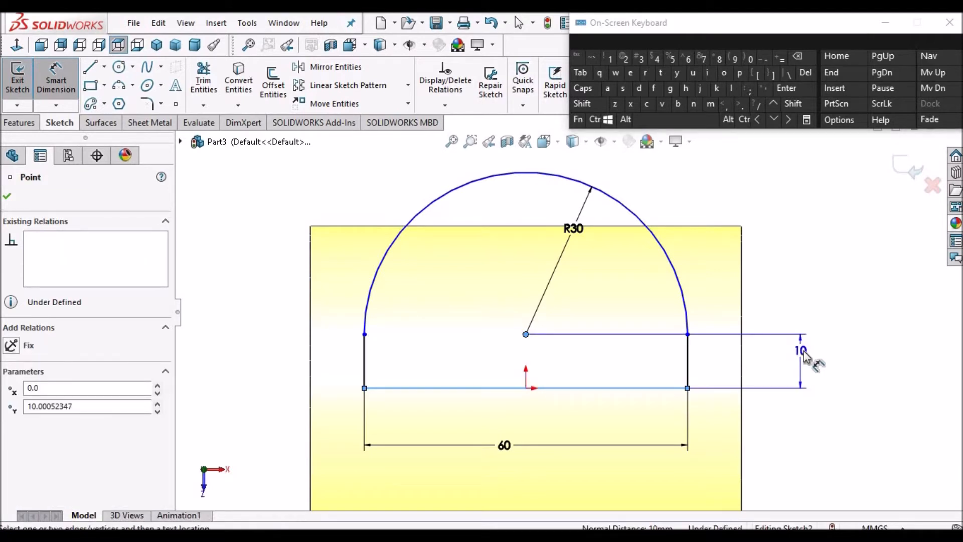
pyautogui.click(805, 357)
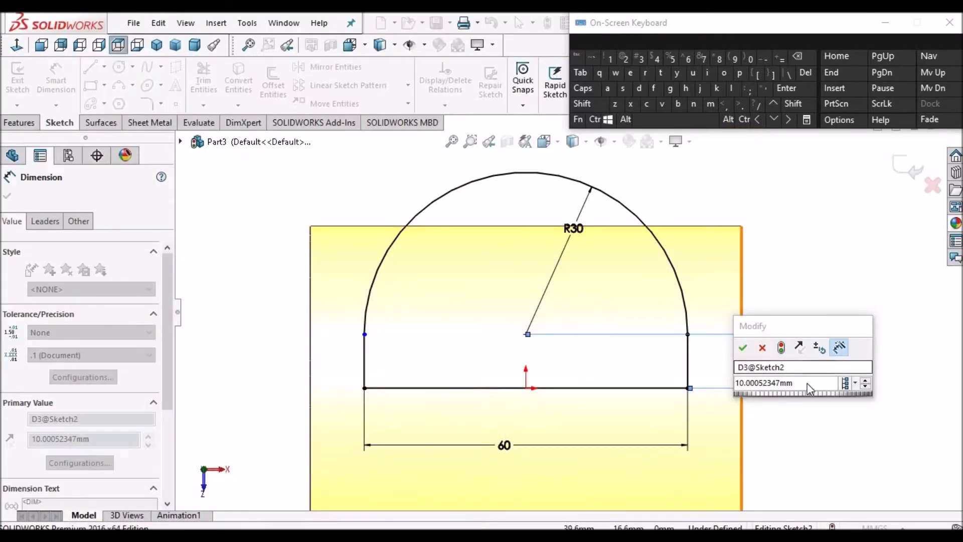
pyautogui.doubleClick(808, 383)
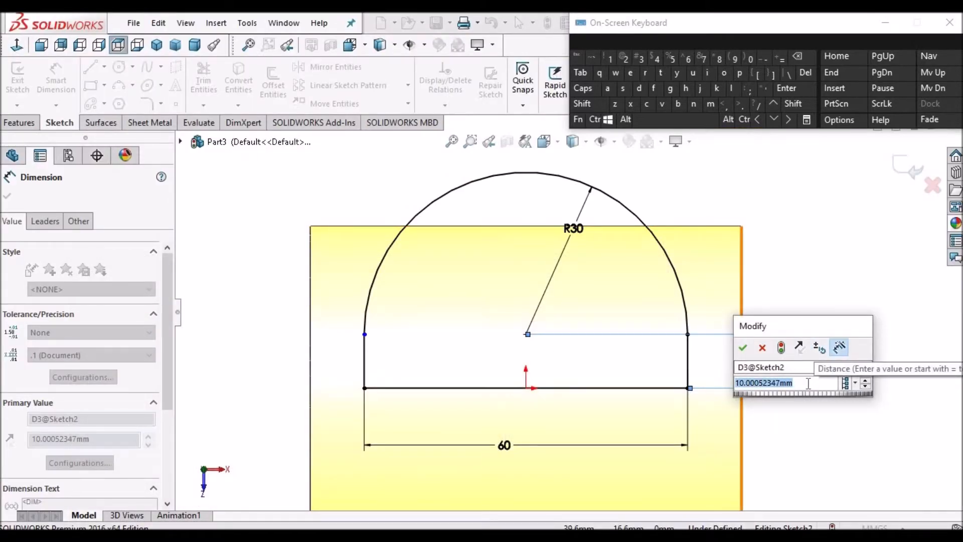
pyautogui.write('40')
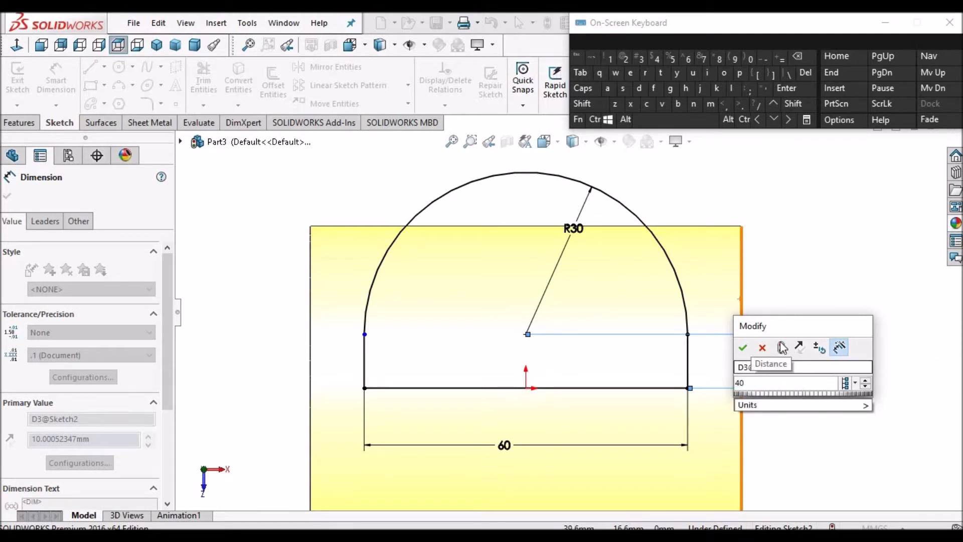
pyautogui.click(740, 349)
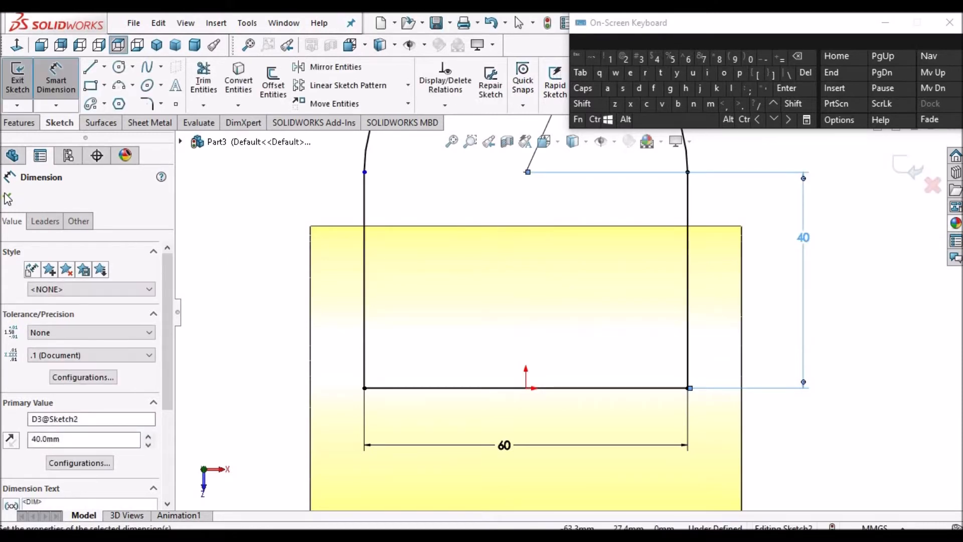
pyautogui.press('Escape')
pyautogui.press('f')
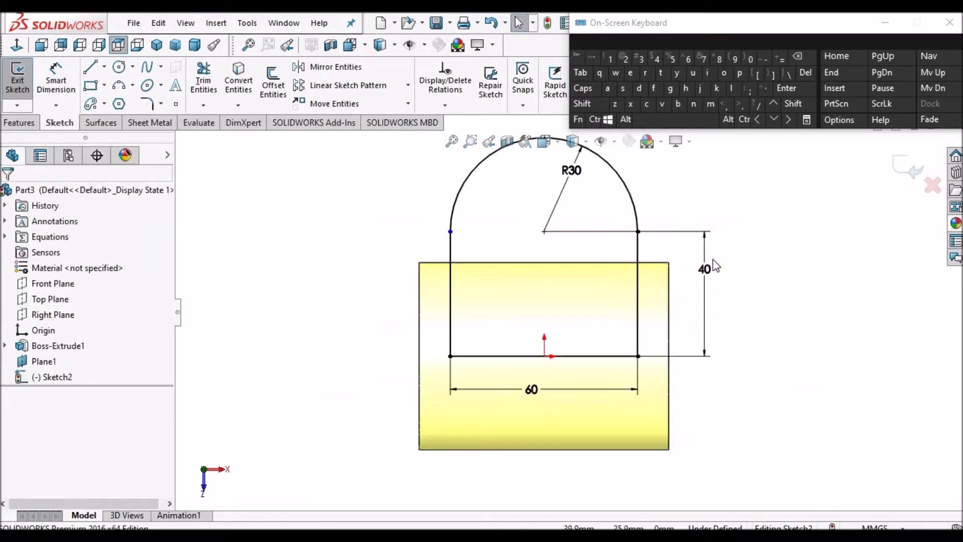
# Step: Extrude the round-ended profile as a 20 mm blind boss, with the direction reversed downward toward the cylinder
pyautogui.click(30, 123)
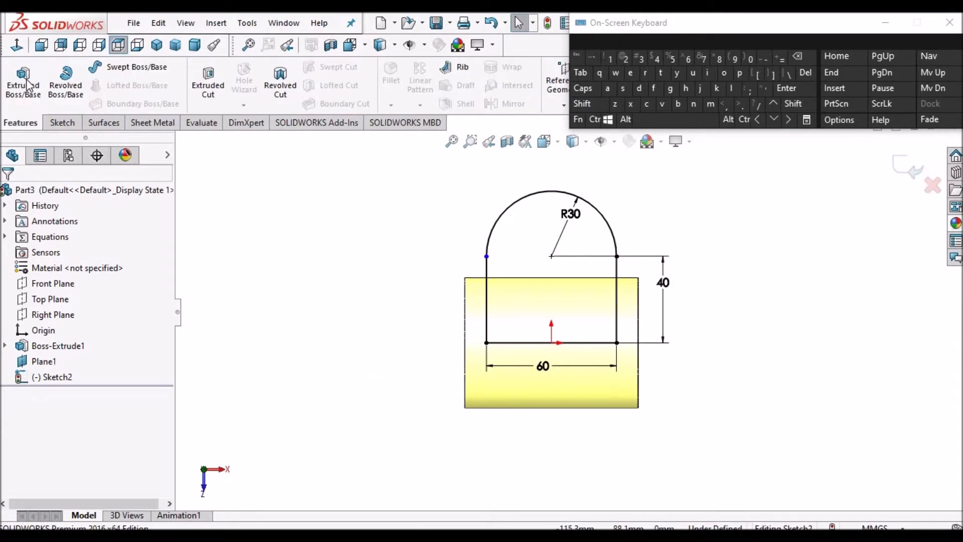
pyautogui.click(25, 82)
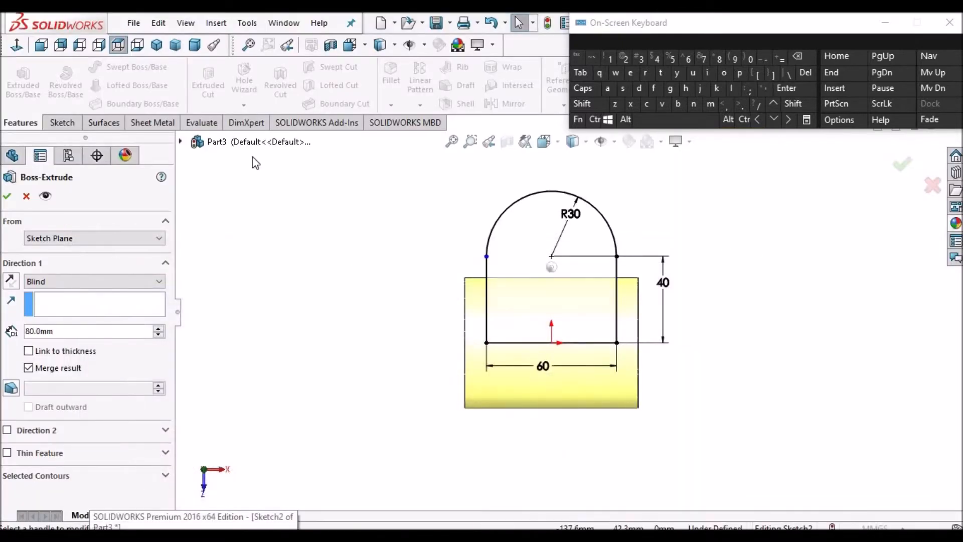
pyautogui.click(197, 45)
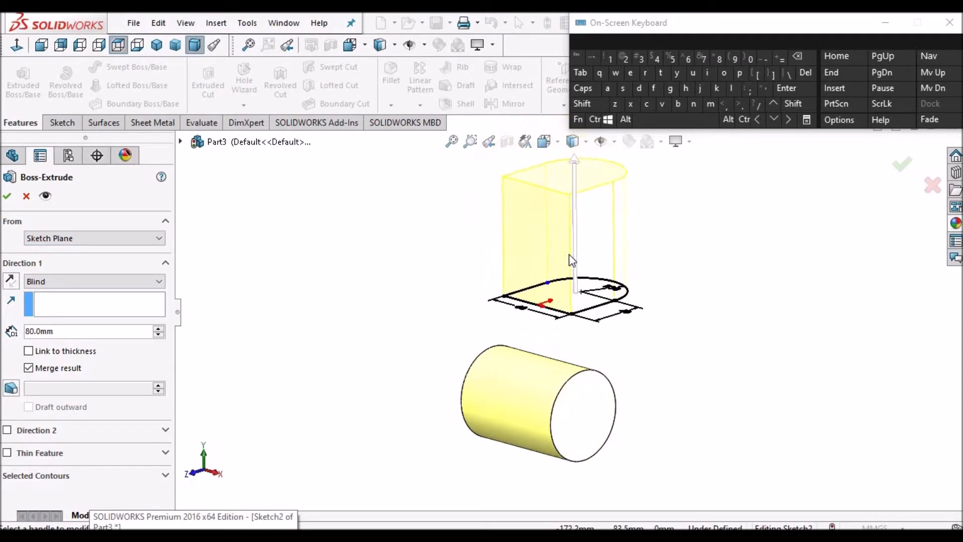
pyautogui.click(10, 281)
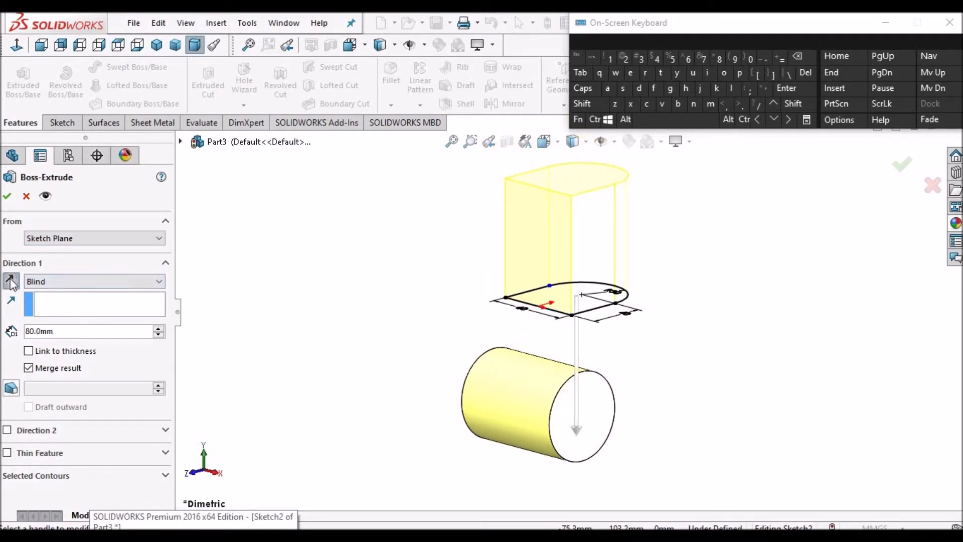
pyautogui.doubleClick(78, 332)
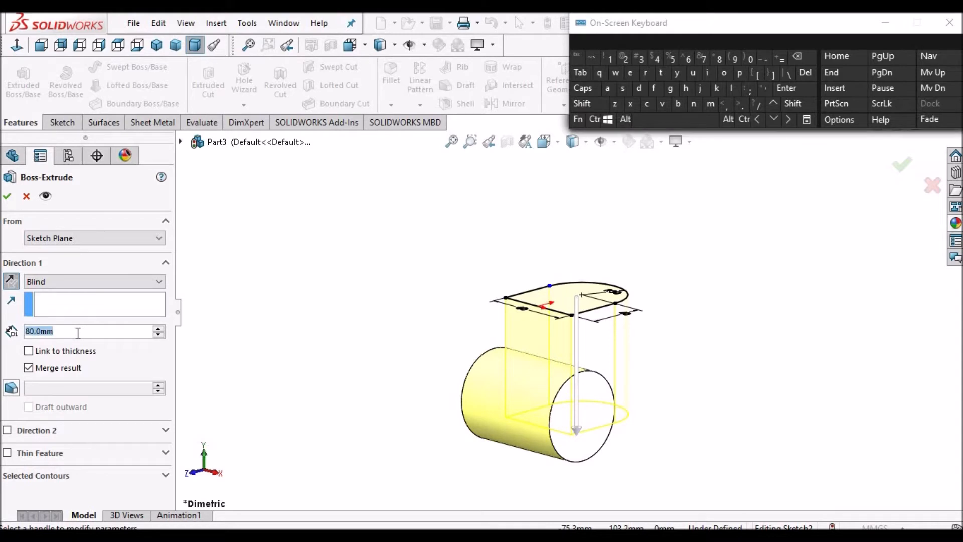
pyautogui.write('20')
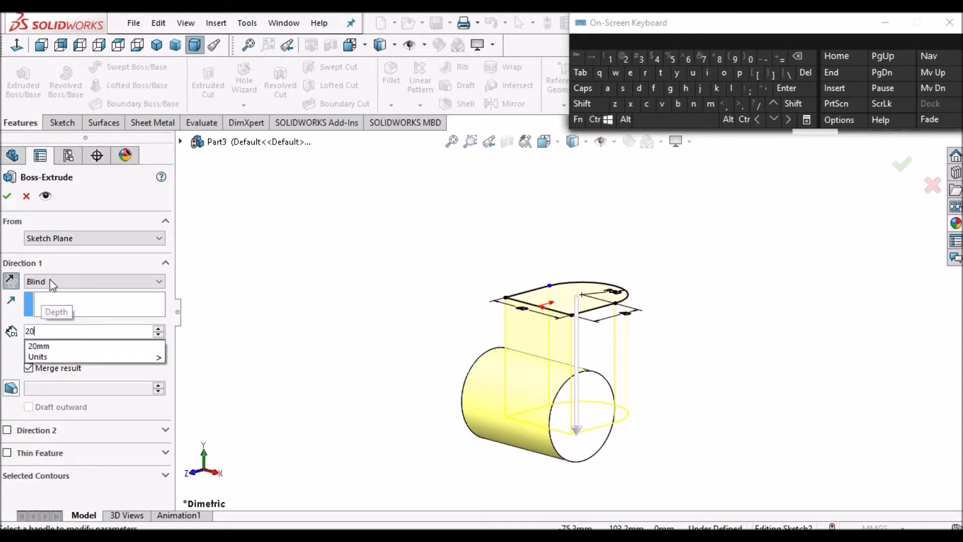
pyautogui.press('Return')
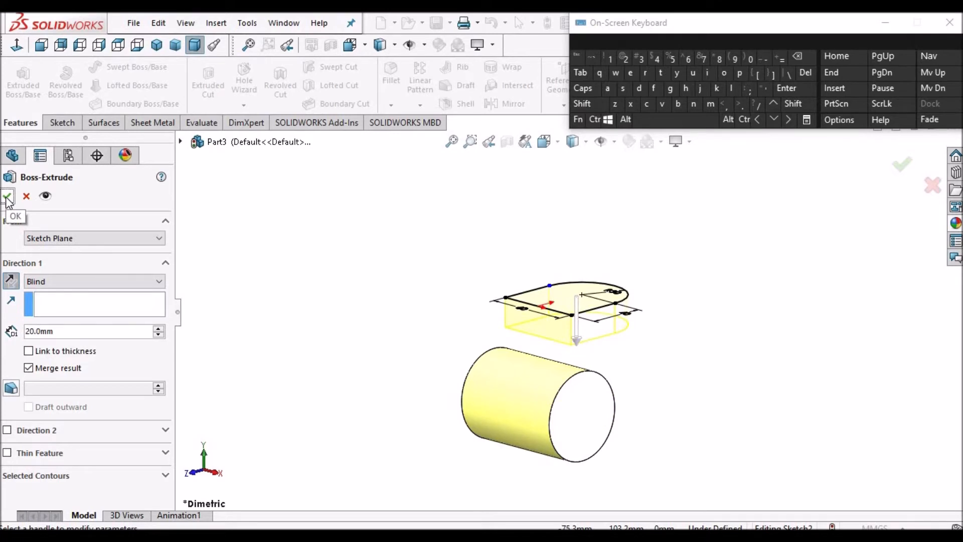
pyautogui.click(7, 197)
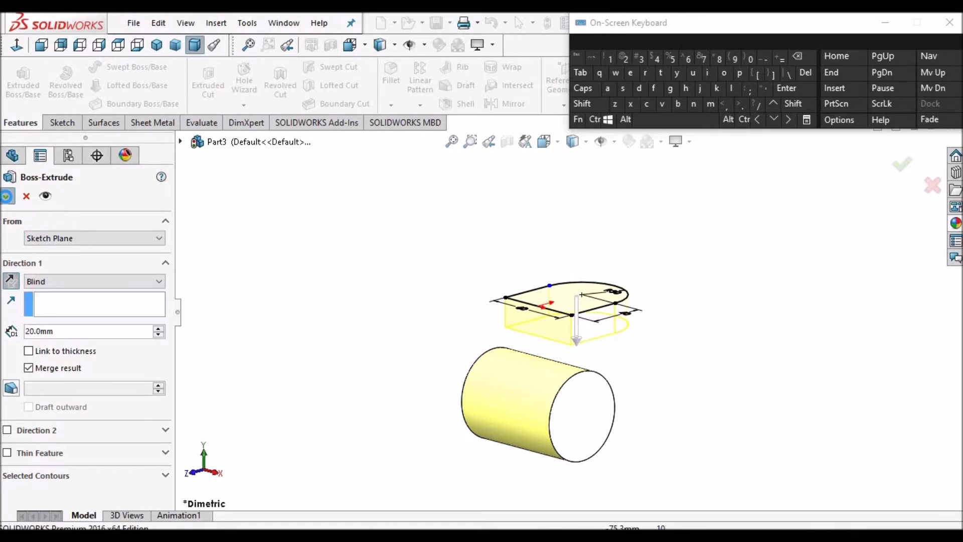
pyautogui.click(6, 197)
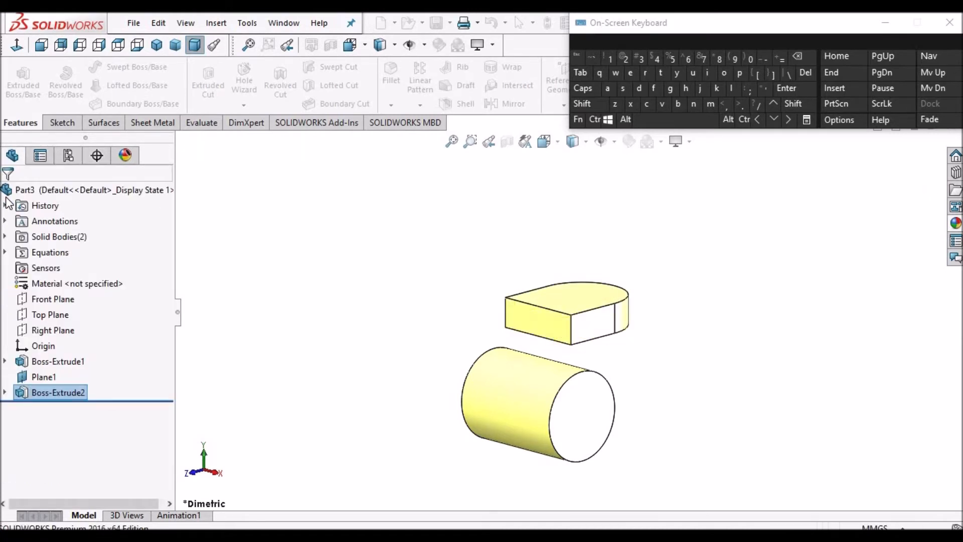
# Step: Consult the reference drawing, and start a sketch on the upper block's top face with the view normal to it
pyautogui.click(61, 123)
pyautogui.click(438, 23)
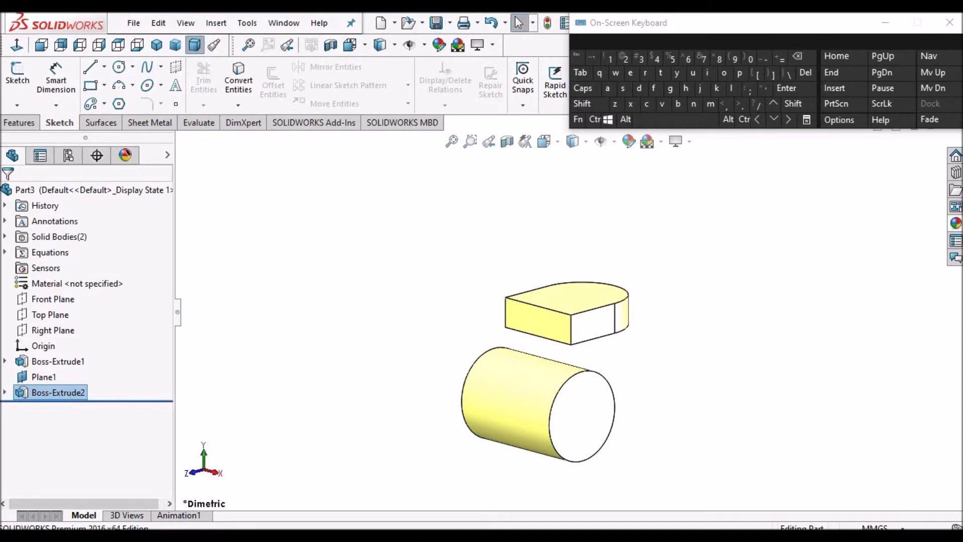
pyautogui.hotkey('alt', 'Tab')
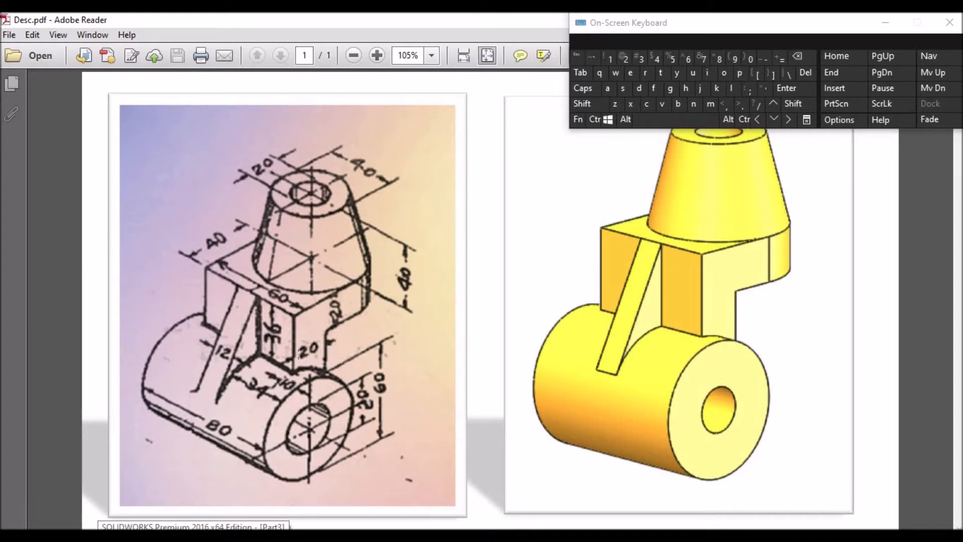
pyautogui.click(194, 535)
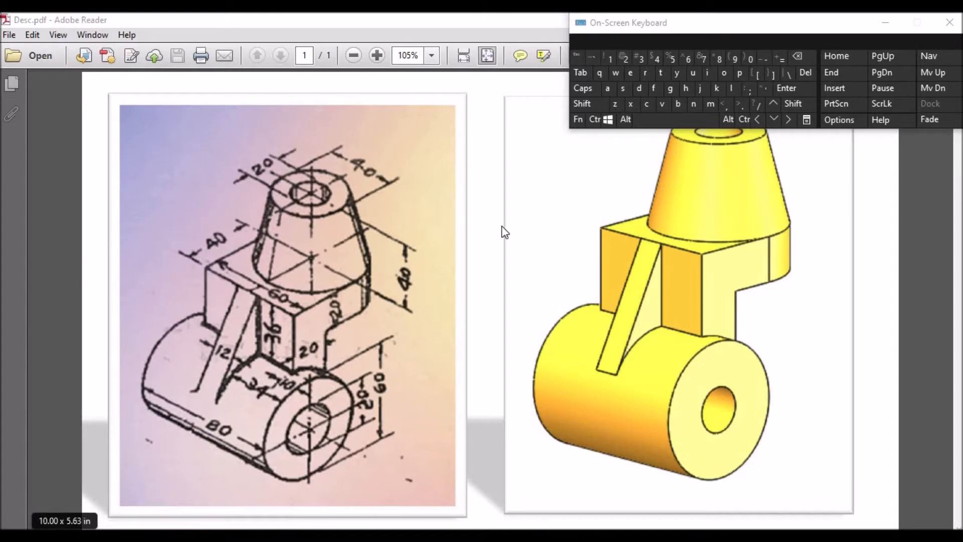
pyautogui.click(573, 299)
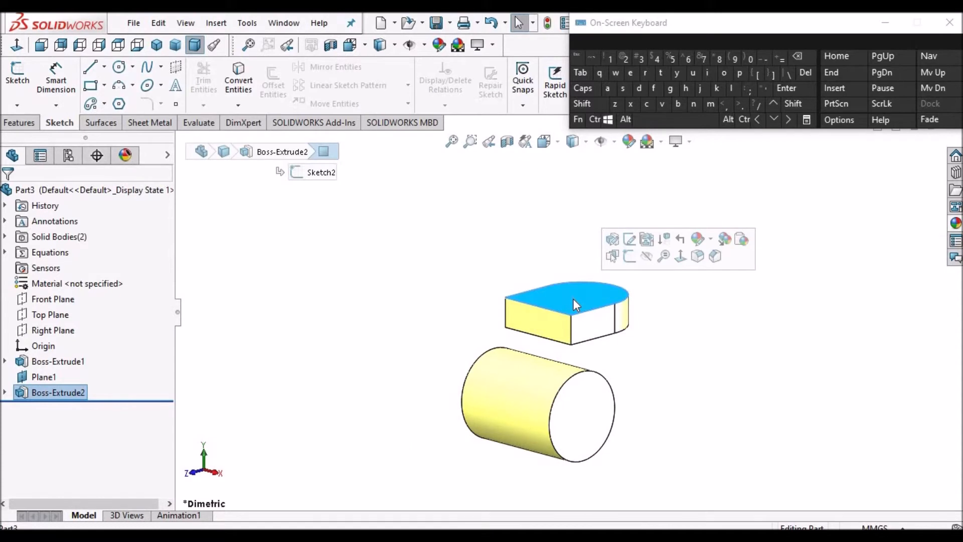
pyautogui.click(21, 82)
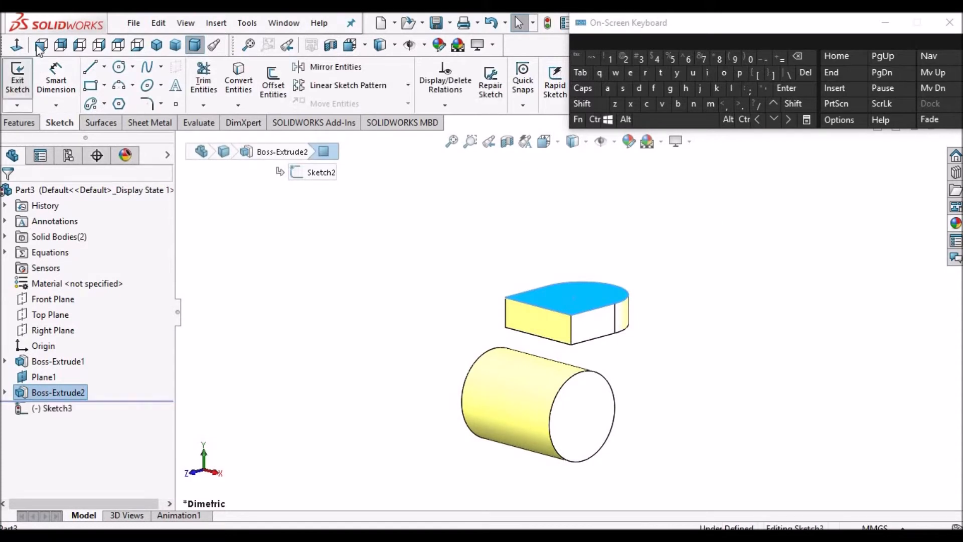
pyautogui.click(17, 46)
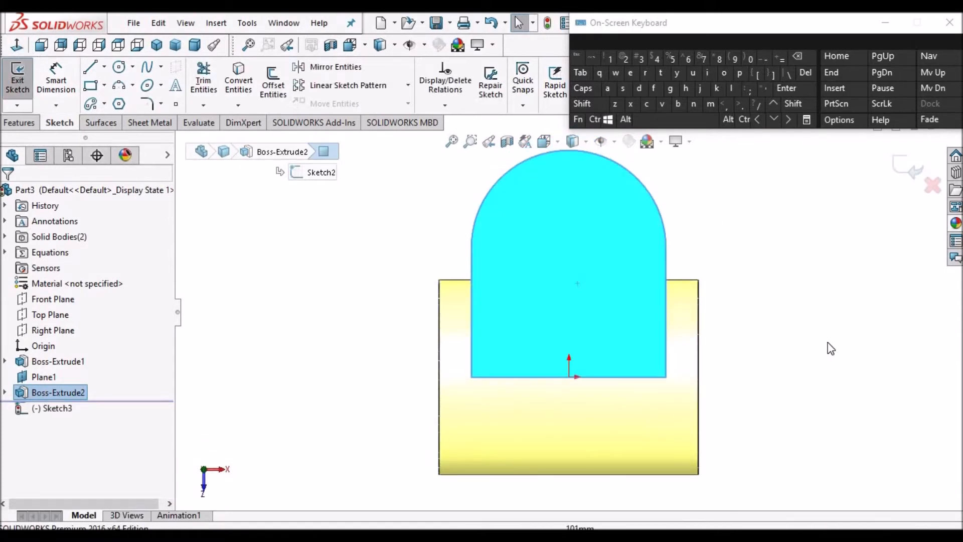
pyautogui.click(706, 388)
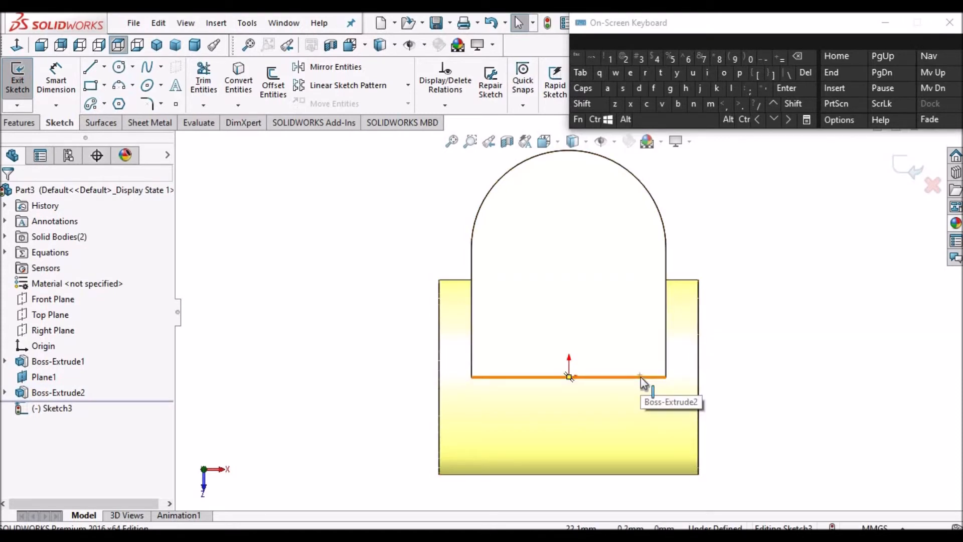
# Step: Convert the upper block's straight lower edge and both straight side edges into sketch lines
pyautogui.click(639, 377)
pyautogui.click(244, 83)
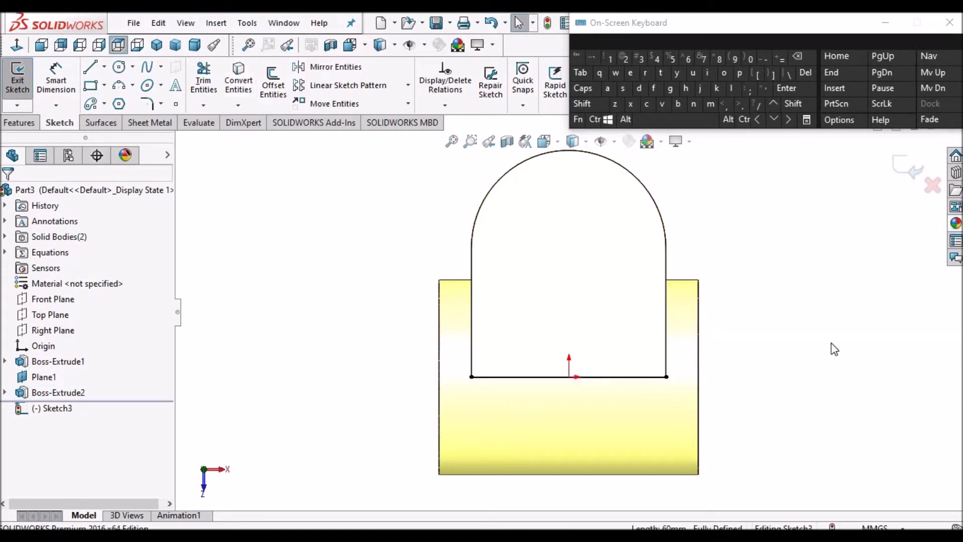
pyautogui.click(665, 354)
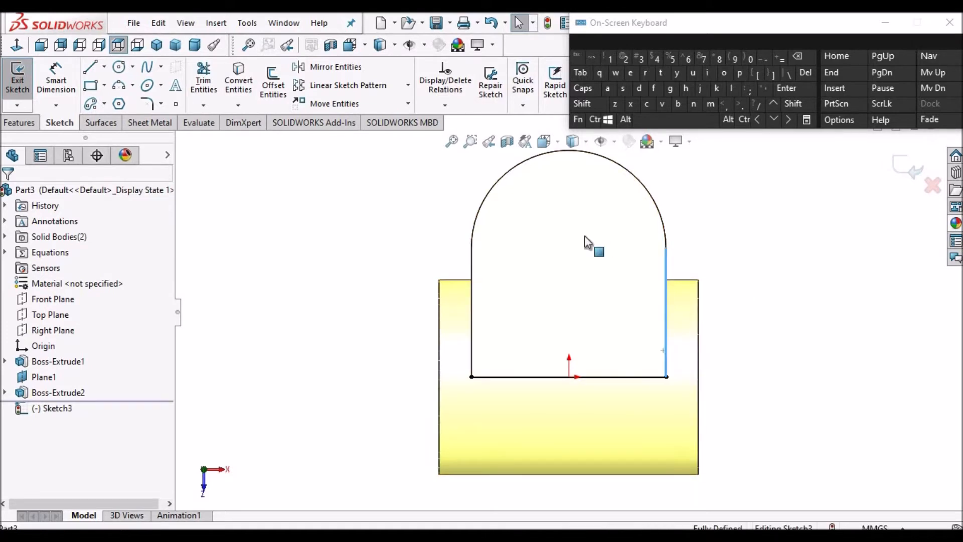
pyautogui.click(237, 82)
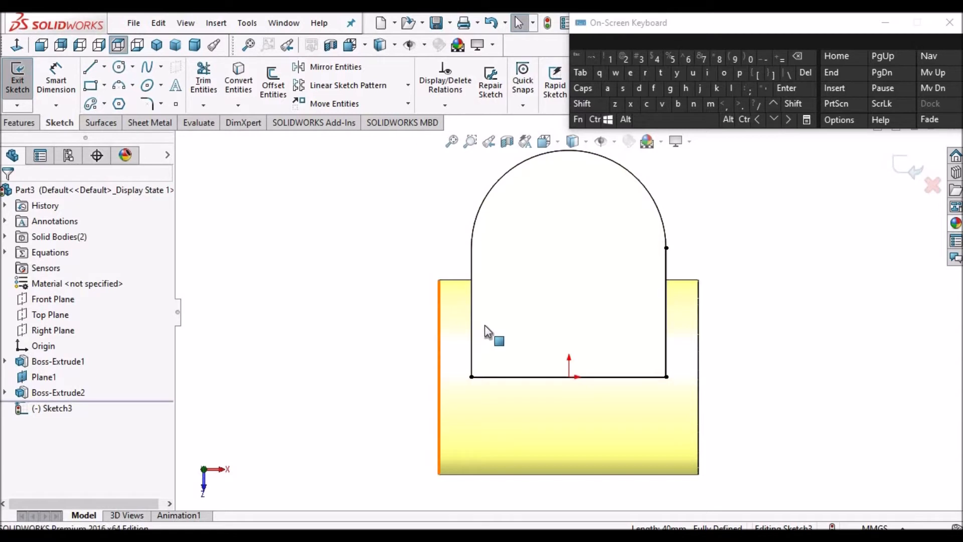
pyautogui.click(468, 321)
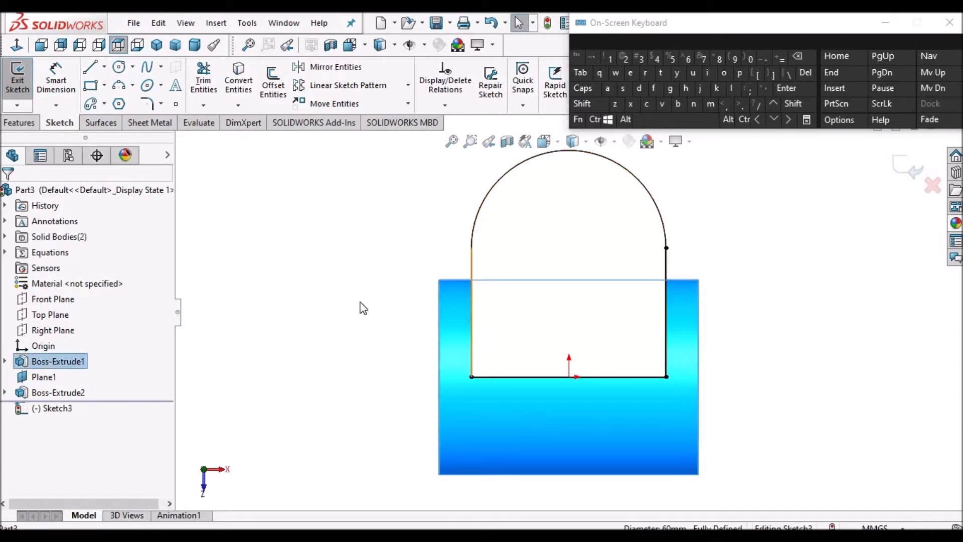
pyautogui.click(469, 309)
pyautogui.click(471, 310)
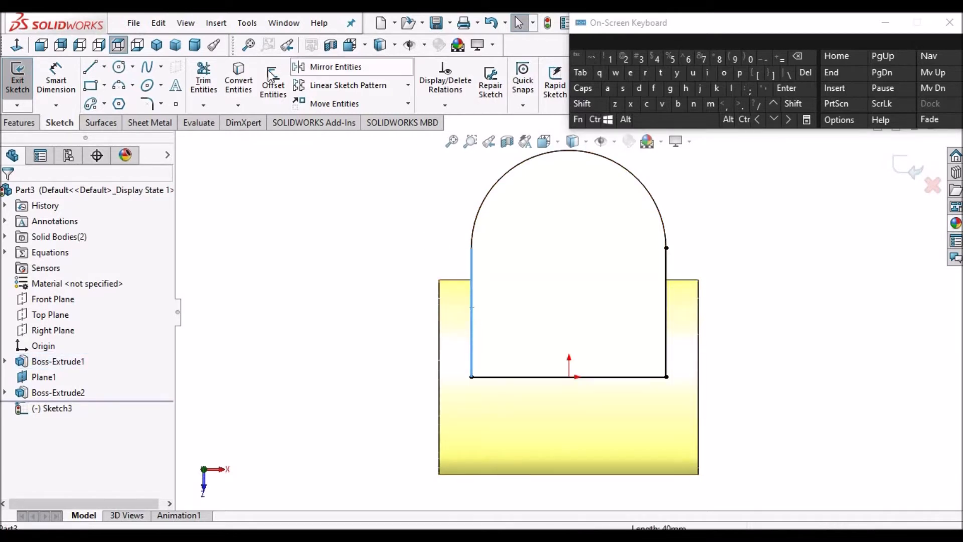
pyautogui.click(243, 86)
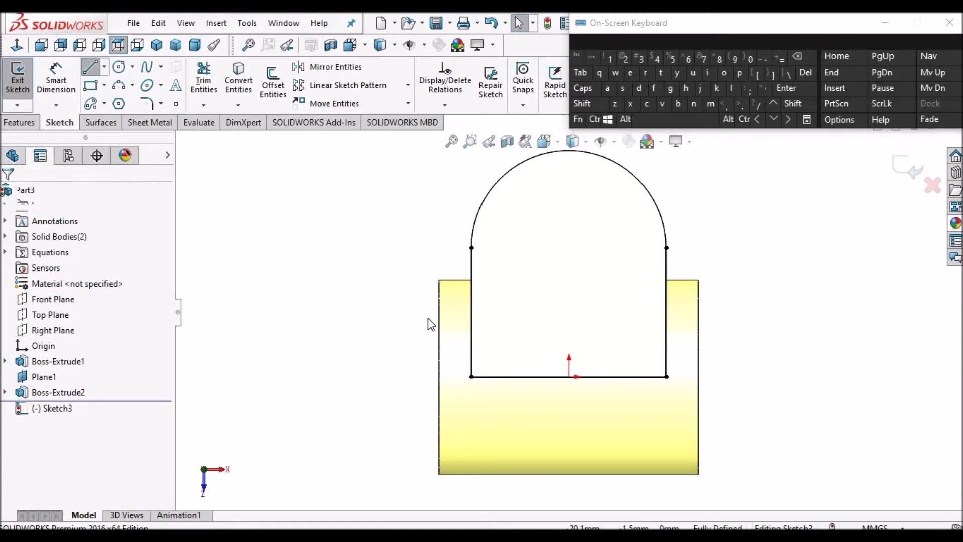
# Step: Sketch a horizontal line about 82 mm long across the block, above its straight lower edge and crossing both side lines
pyautogui.press('l')
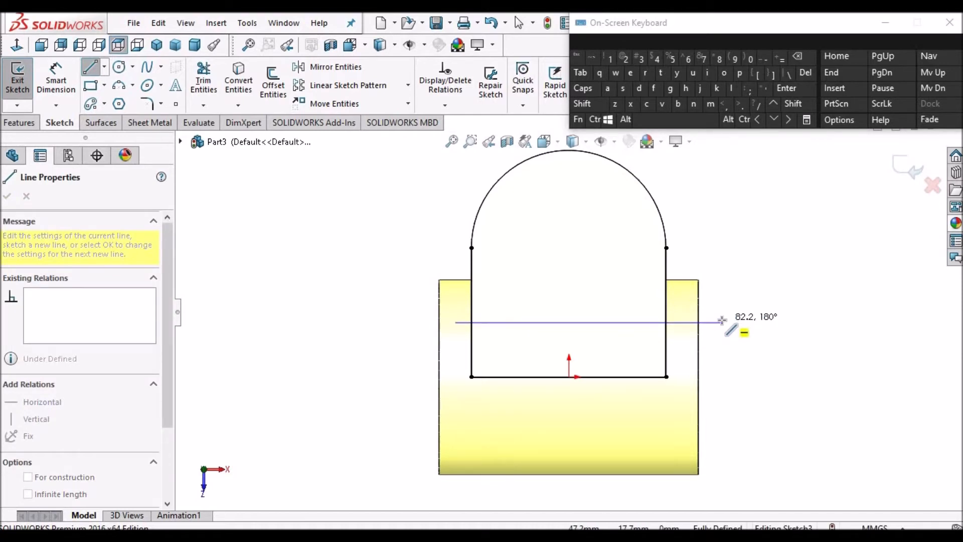
pyautogui.click(722, 322)
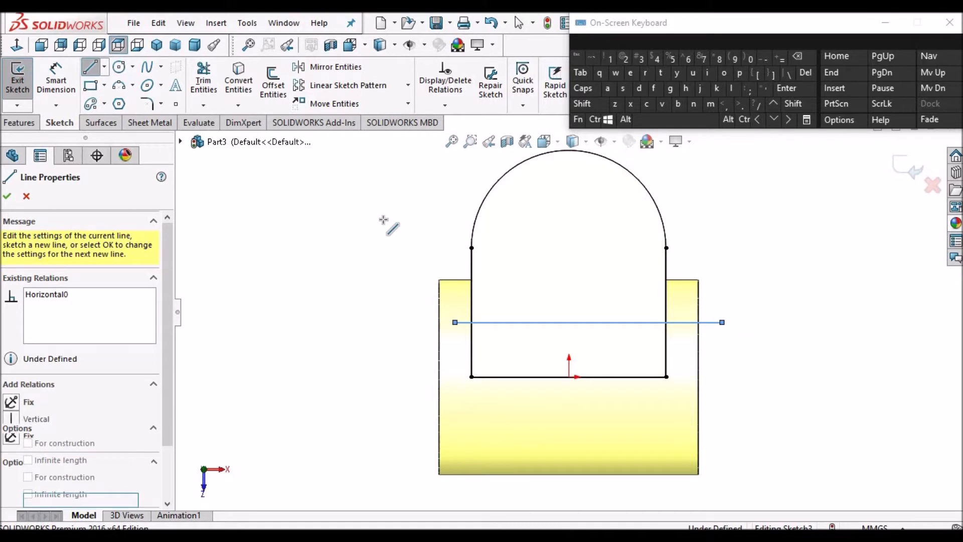
pyautogui.rightClick(387, 221)
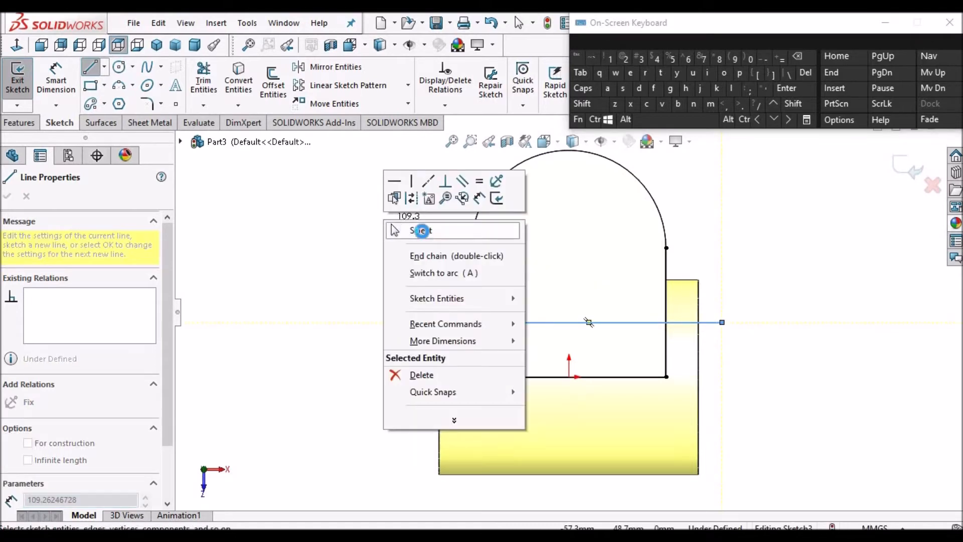
pyautogui.click(421, 231)
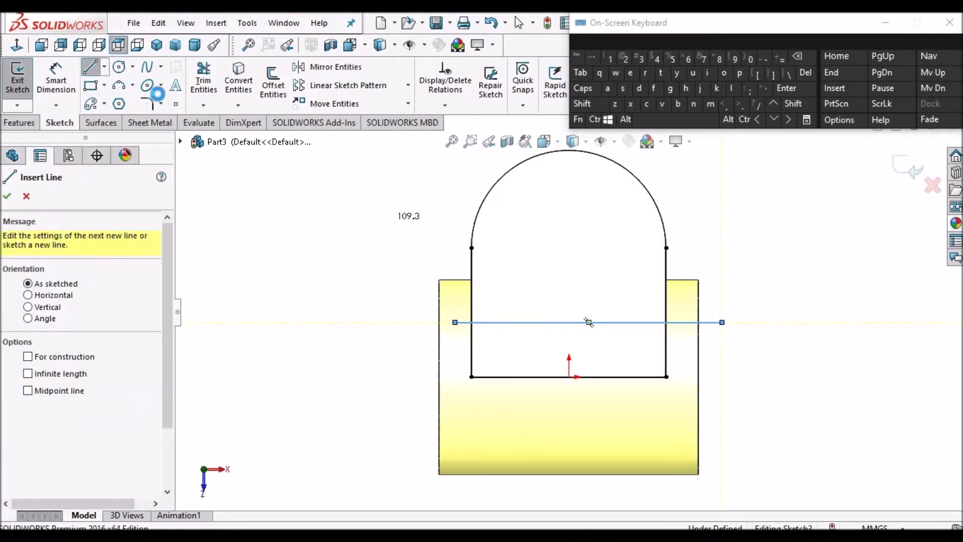
# Step: Corner-trim the horizontal line with both side lines to leave a closed rectangle along the block's straight edge
pyautogui.click(202, 90)
pyautogui.click(20, 371)
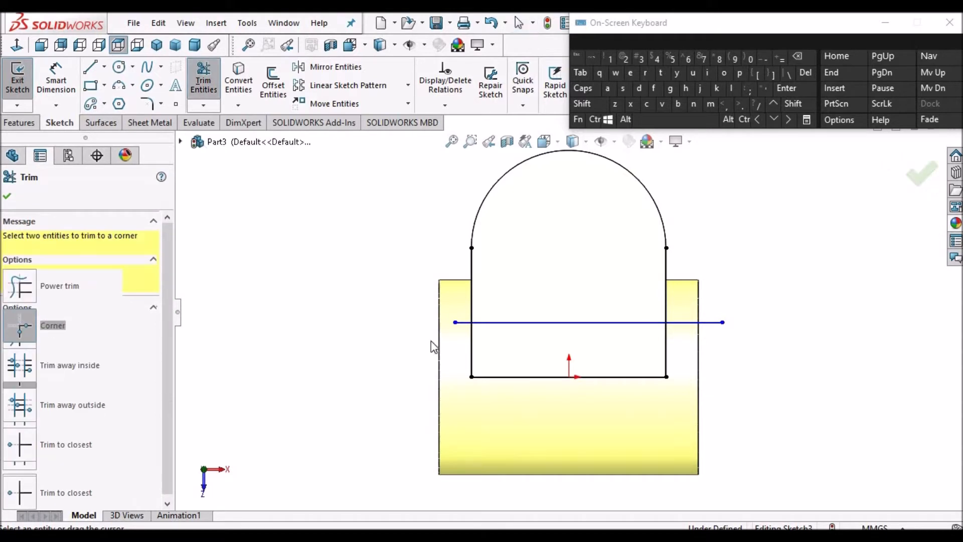
pyautogui.click(472, 348)
pyautogui.click(507, 322)
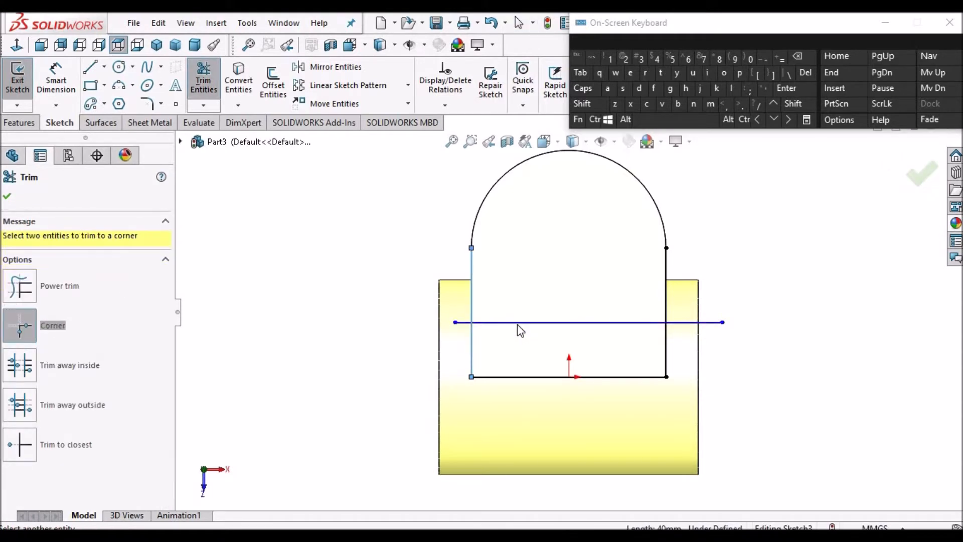
pyautogui.click(612, 322)
pyautogui.click(668, 341)
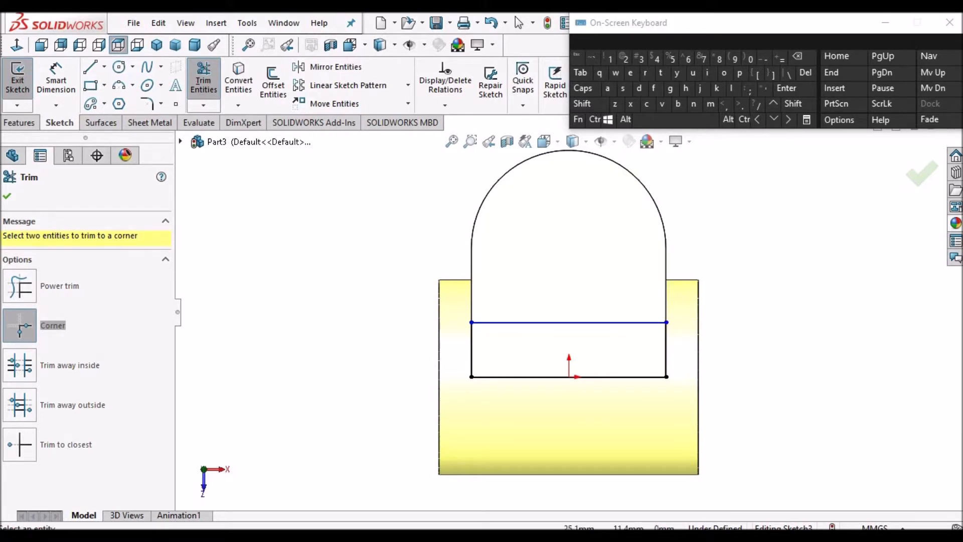
pyautogui.click(8, 195)
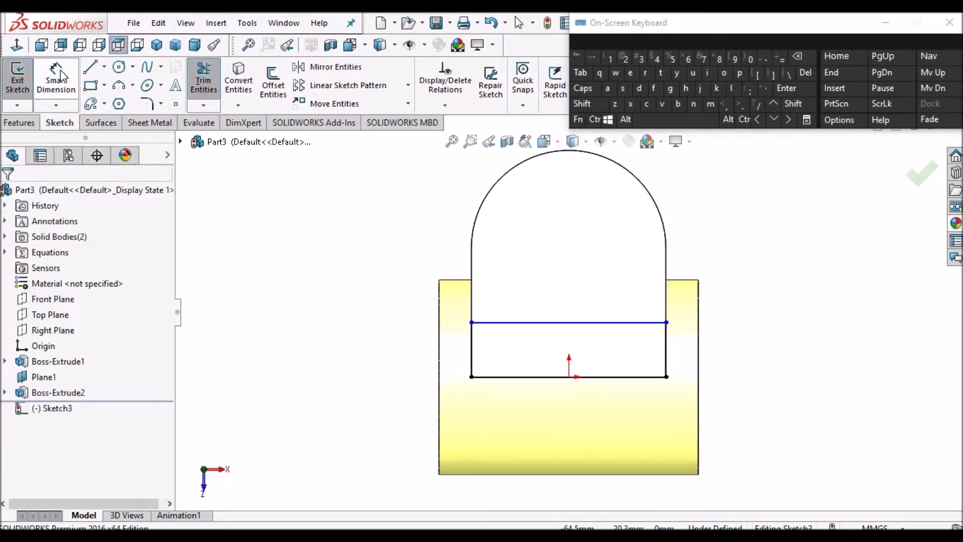
# Step: Dimension the rectangle's short side to 20 mm
pyautogui.click(59, 70)
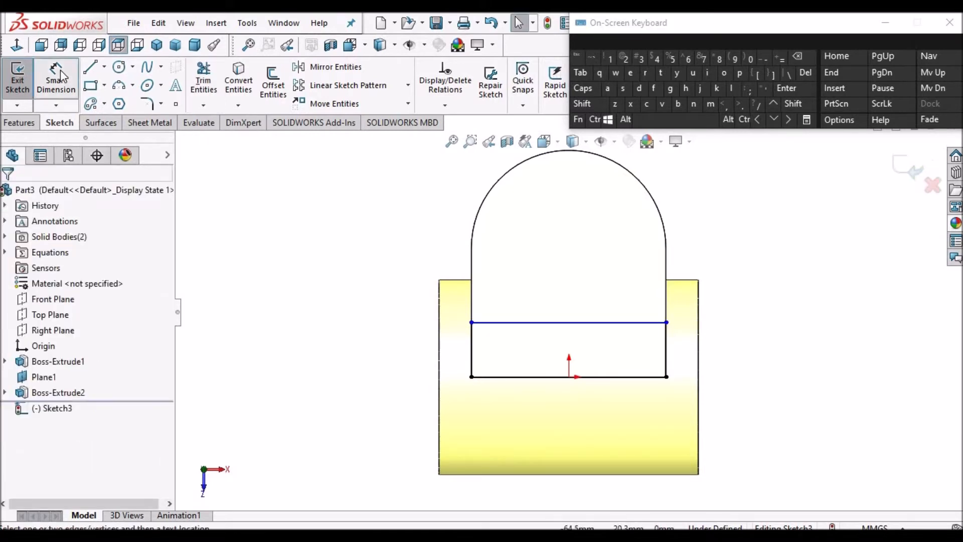
pyautogui.click(667, 350)
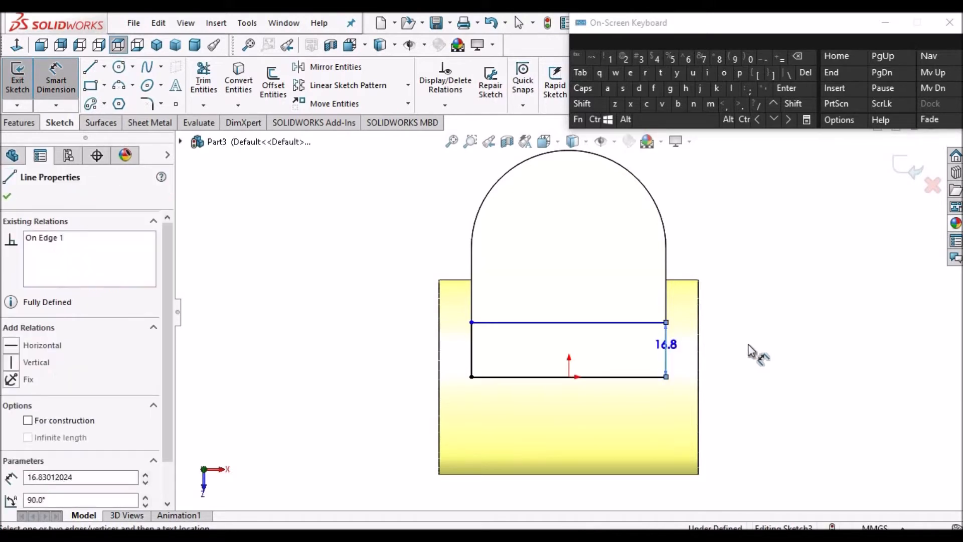
pyautogui.click(752, 351)
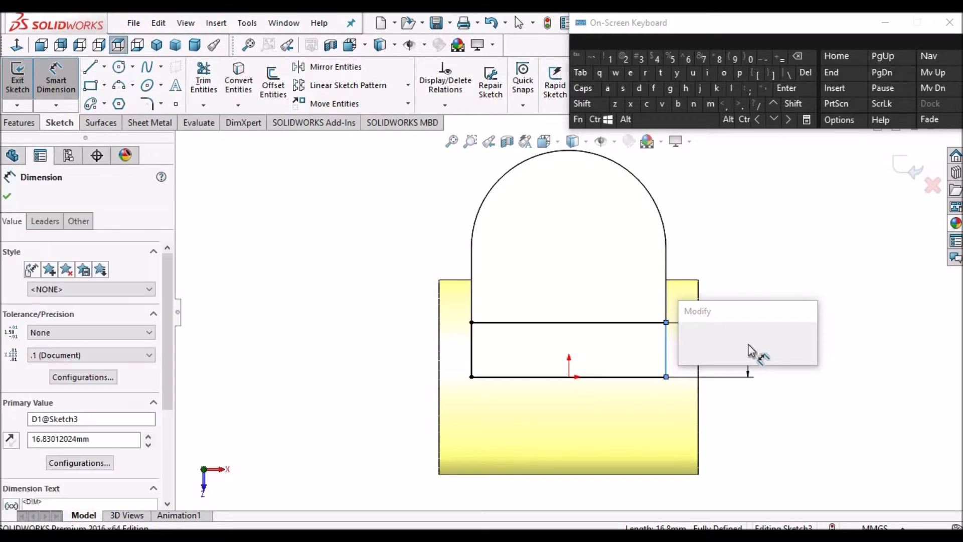
pyautogui.write('20')
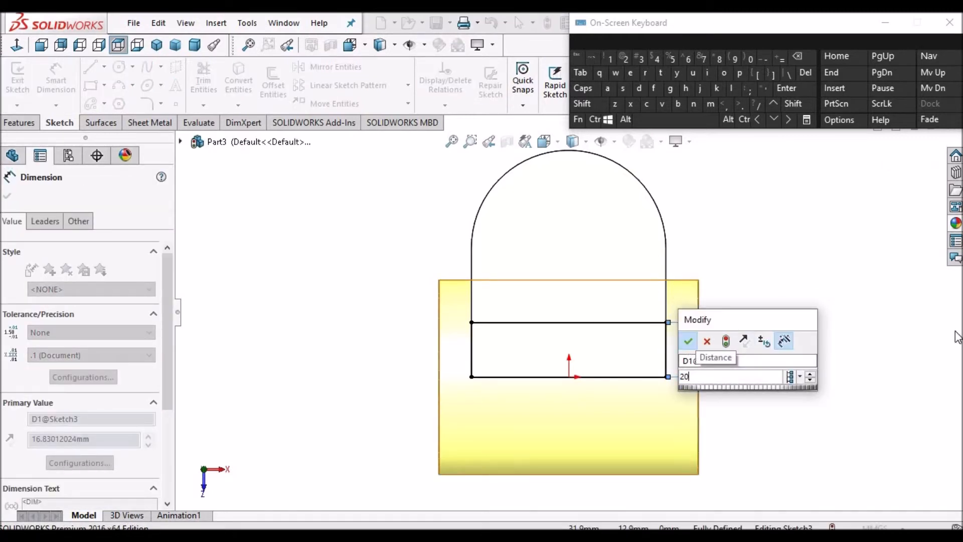
pyautogui.press('Escape')
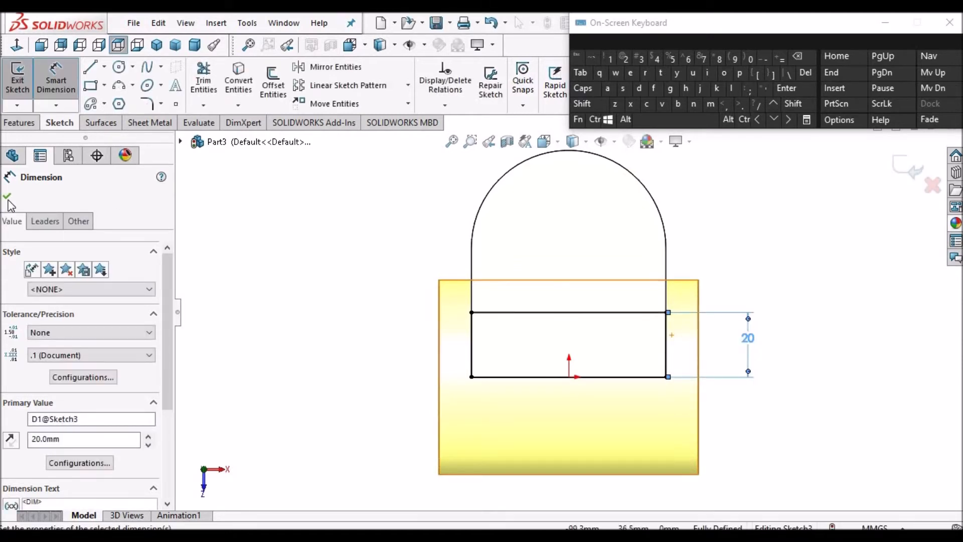
pyautogui.press('Escape')
# Step: Extrude the rectangle as a boss with Up To Surface, ending on the cylinder's curved face
pyautogui.scroll(3, 741, 307)
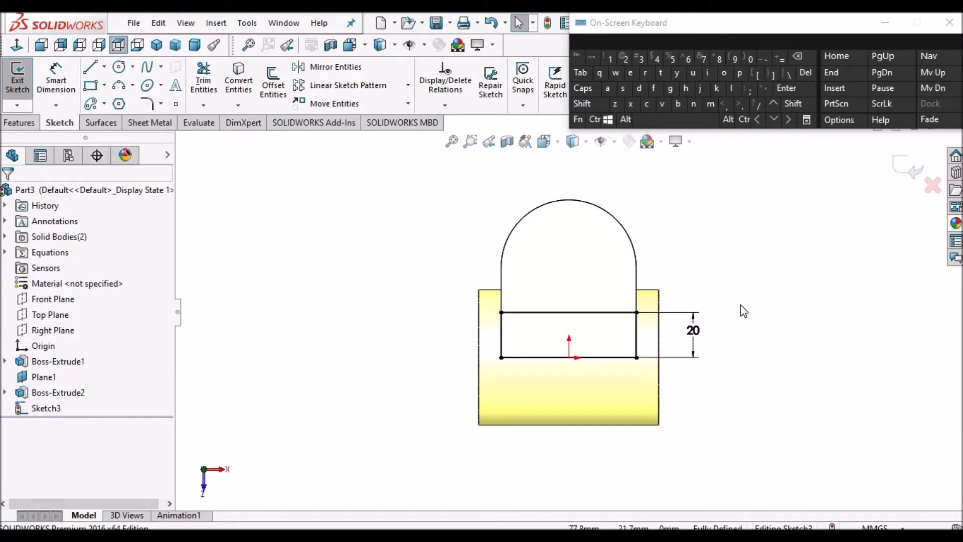
pyautogui.moveTo(674, 217); pyautogui.dragTo(617, 321, button='middle')
pyautogui.click(10, 122)
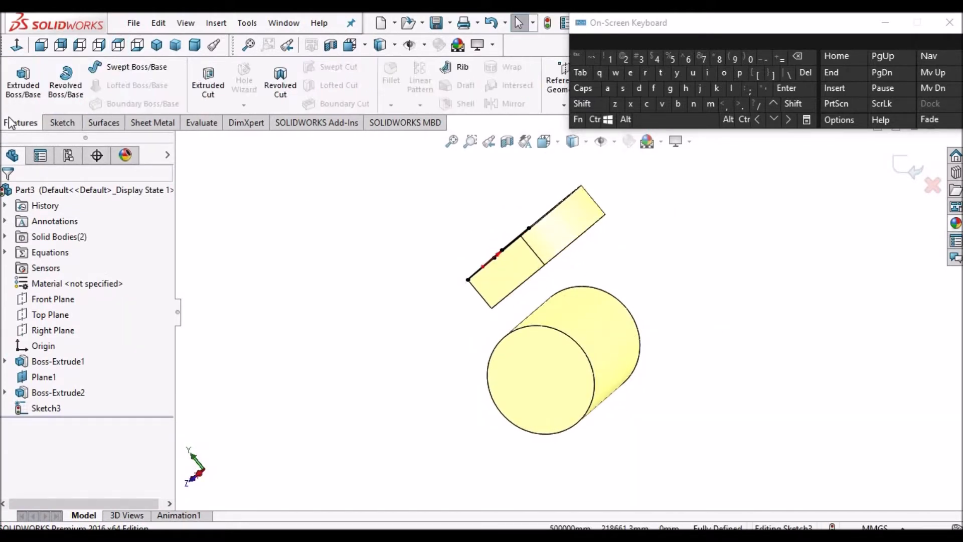
pyautogui.click(23, 85)
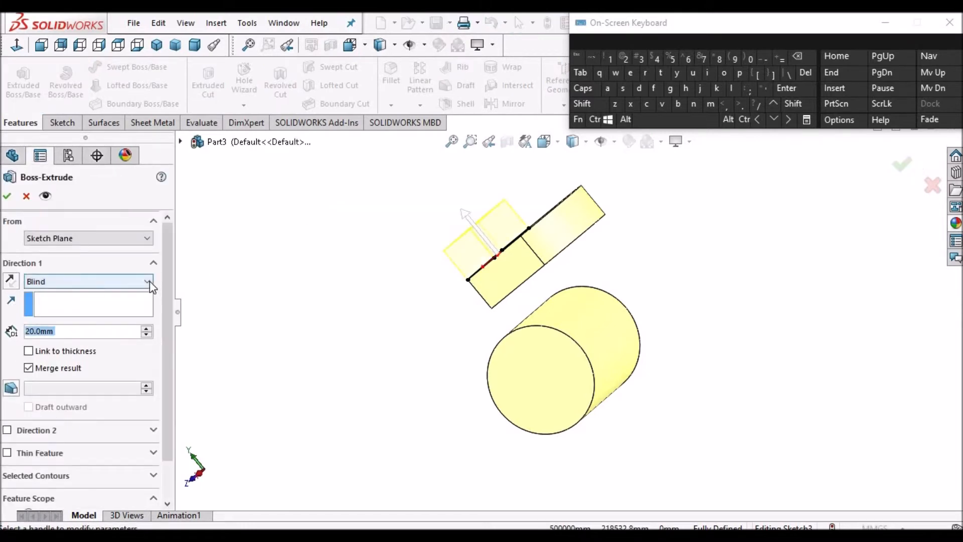
pyautogui.click(150, 281)
pyautogui.click(134, 323)
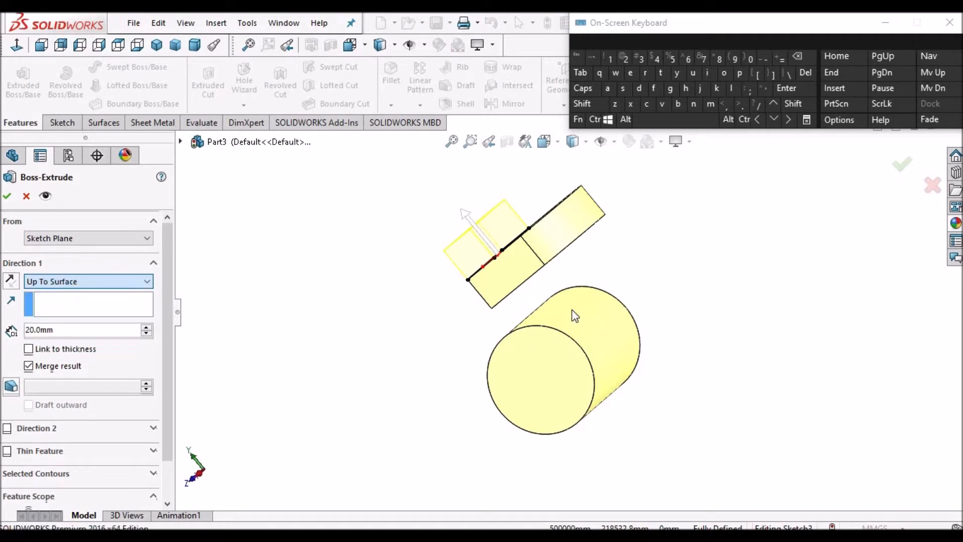
pyautogui.click(543, 314)
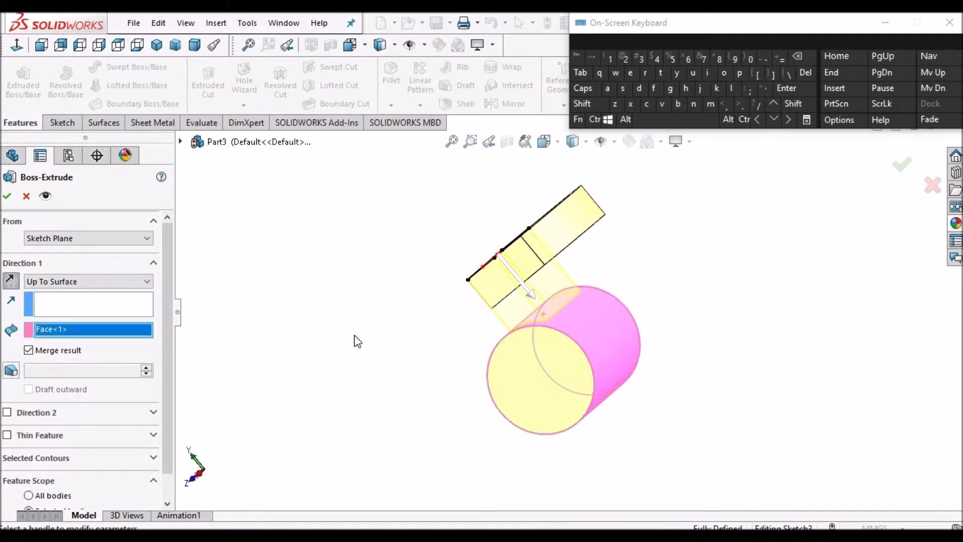
pyautogui.click(7, 195)
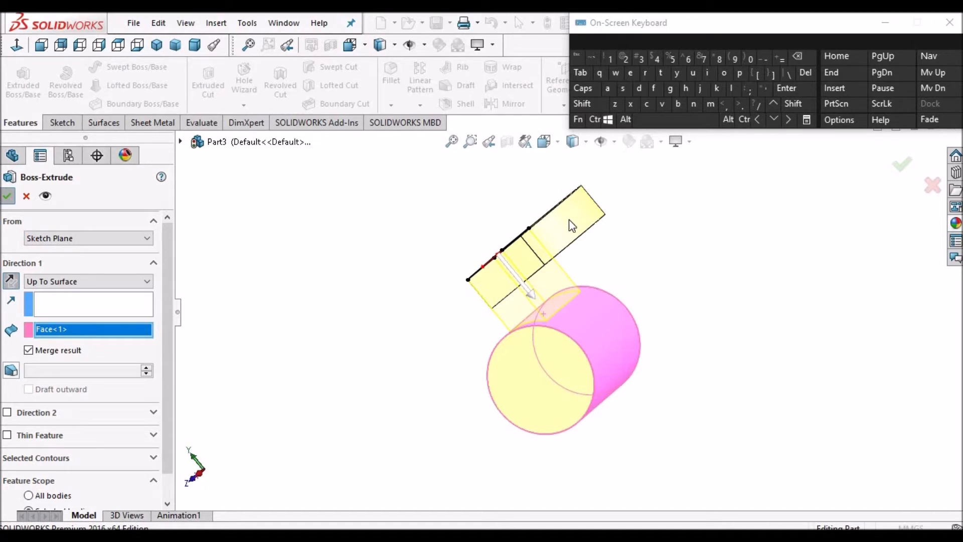
pyautogui.moveTo(569, 255); pyautogui.dragTo(623, 241, button='middle')
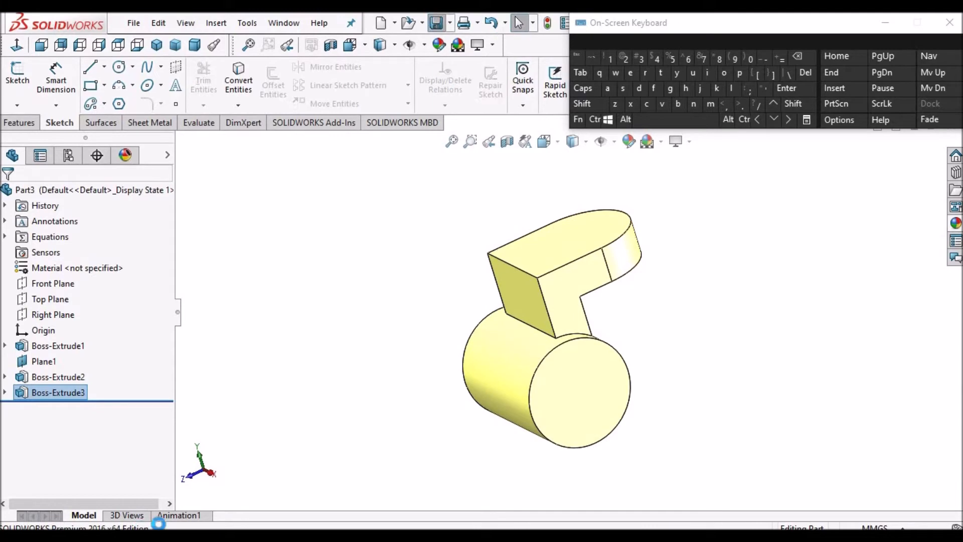
# Step: Consult the reference drawing for the conical boss, and start a sketch on the round-ended top face with the view normal to it
pyautogui.hotkey('alt', 'Tab')
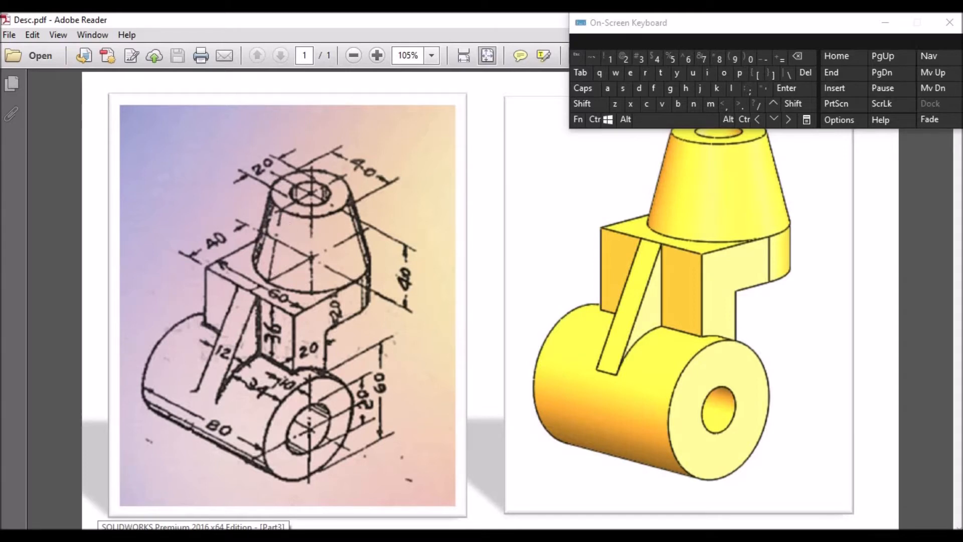
pyautogui.hotkey('alt', 'Tab')
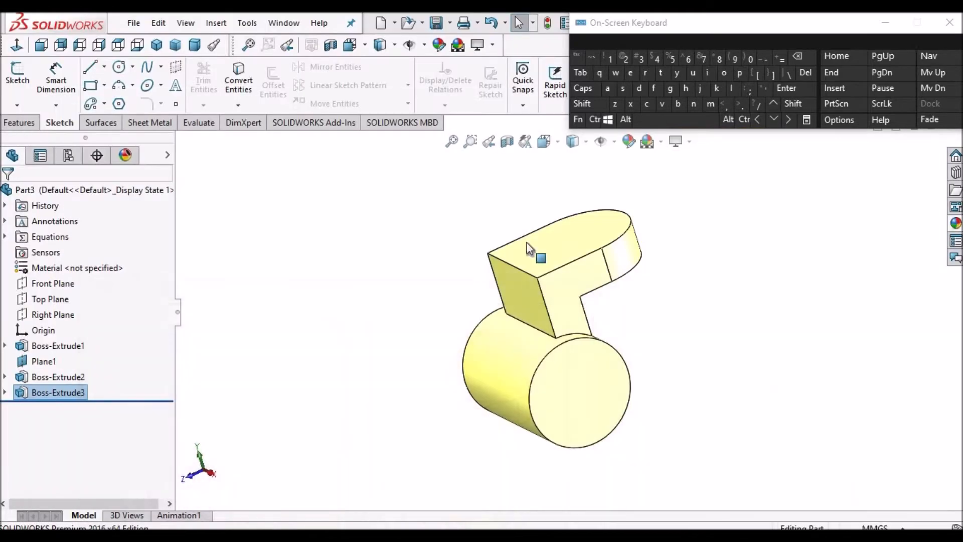
pyautogui.hotkey('alt', 'Tab')
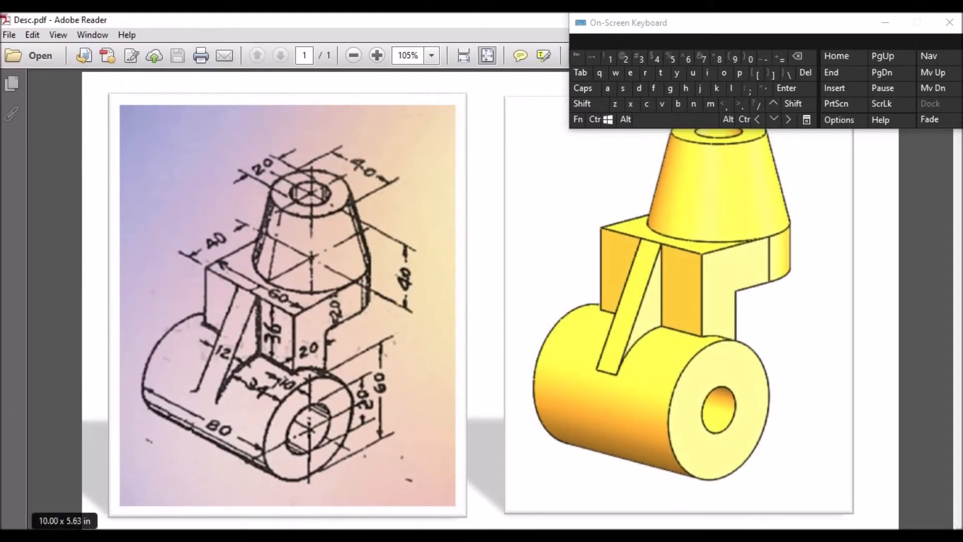
pyautogui.hotkey('alt', 'Tab')
pyautogui.scroll(-2, 610, 254)
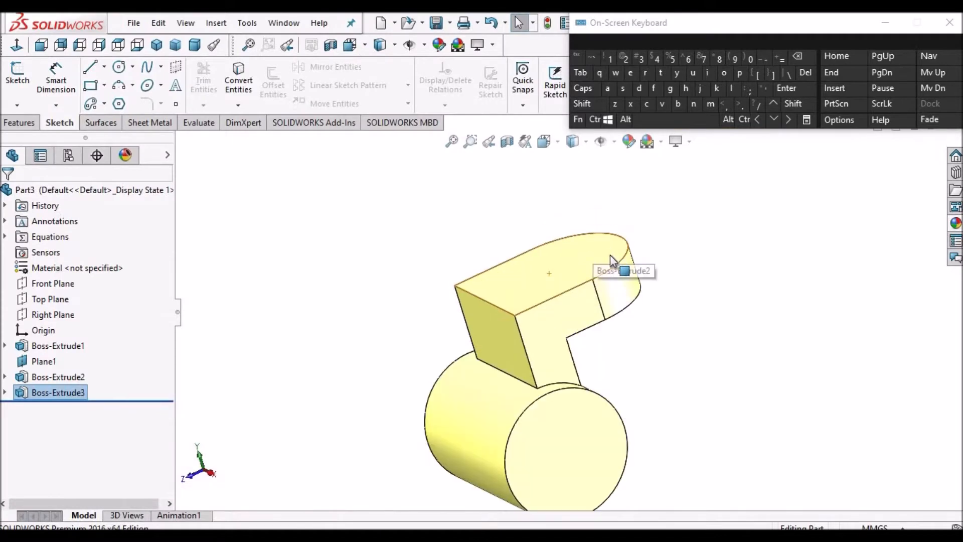
pyautogui.moveTo(610, 255); pyautogui.dragTo(631, 299, button='middle')
pyautogui.scroll(1, 632, 299)
pyautogui.click(607, 286)
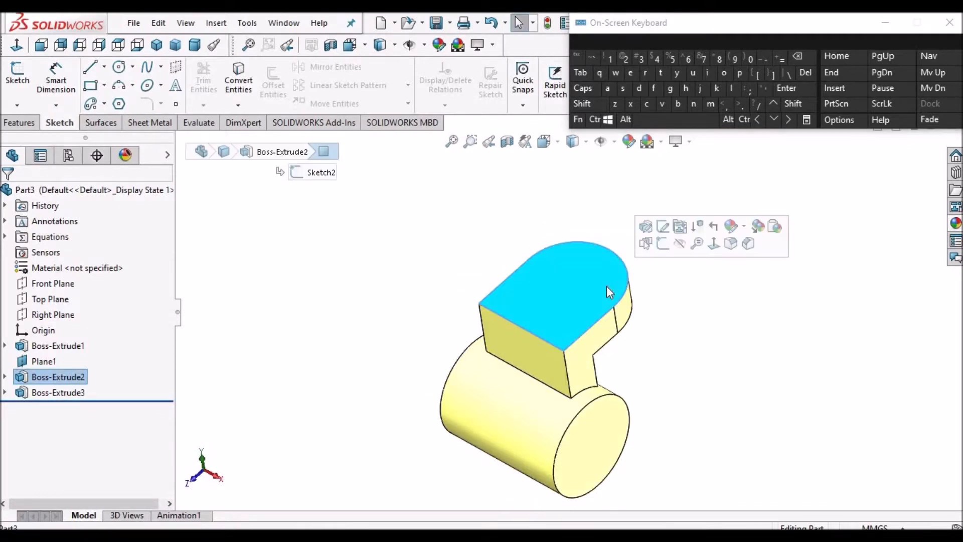
pyautogui.click(20, 72)
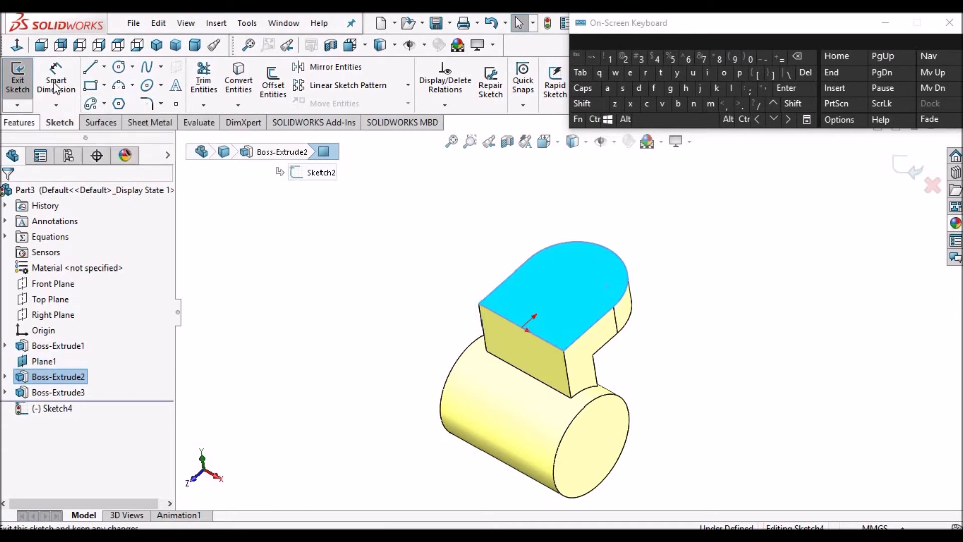
pyautogui.click(18, 45)
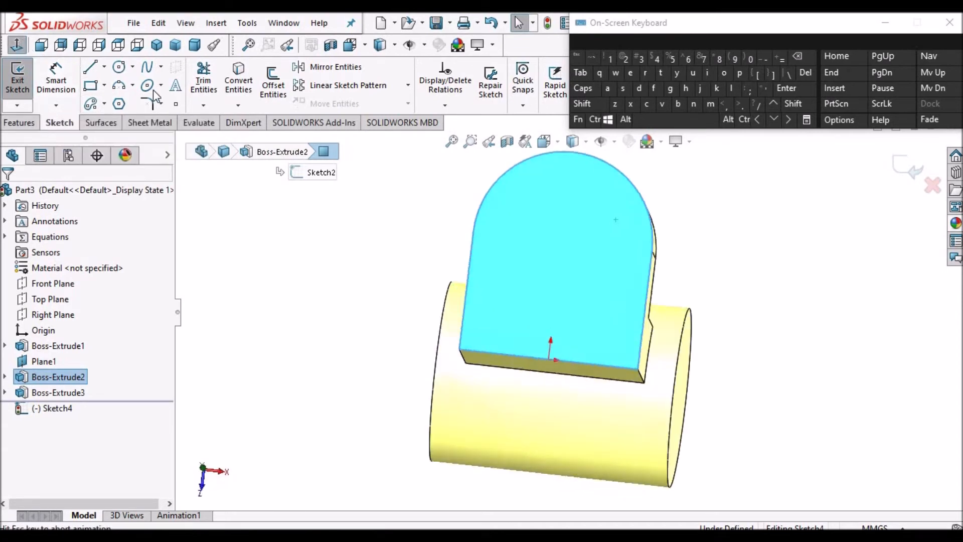
# Step: Convert the top face's rounded edge into a sketch arc and extend it into a full circle
pyautogui.click(645, 184)
pyautogui.click(235, 86)
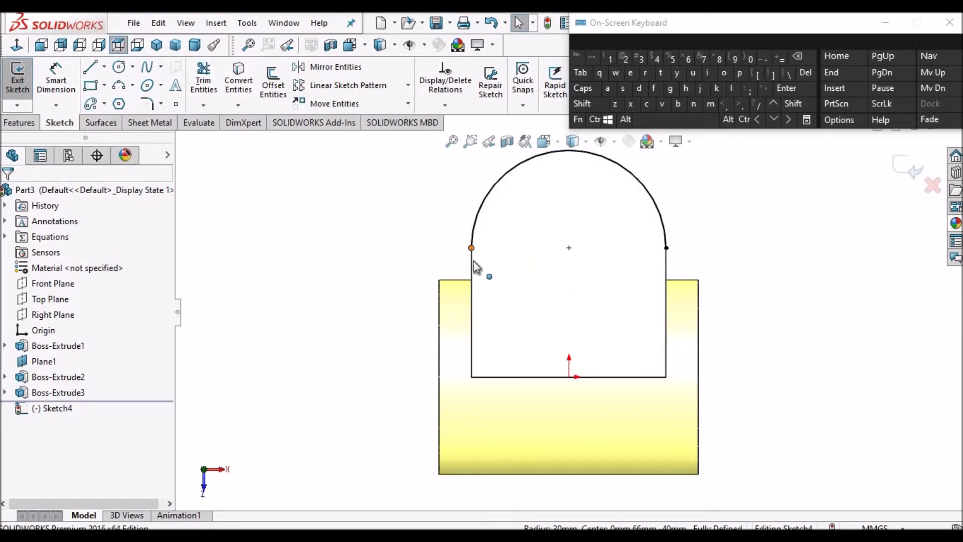
pyautogui.moveTo(662, 284); pyautogui.dragTo(666, 248)
pyautogui.click(15, 197)
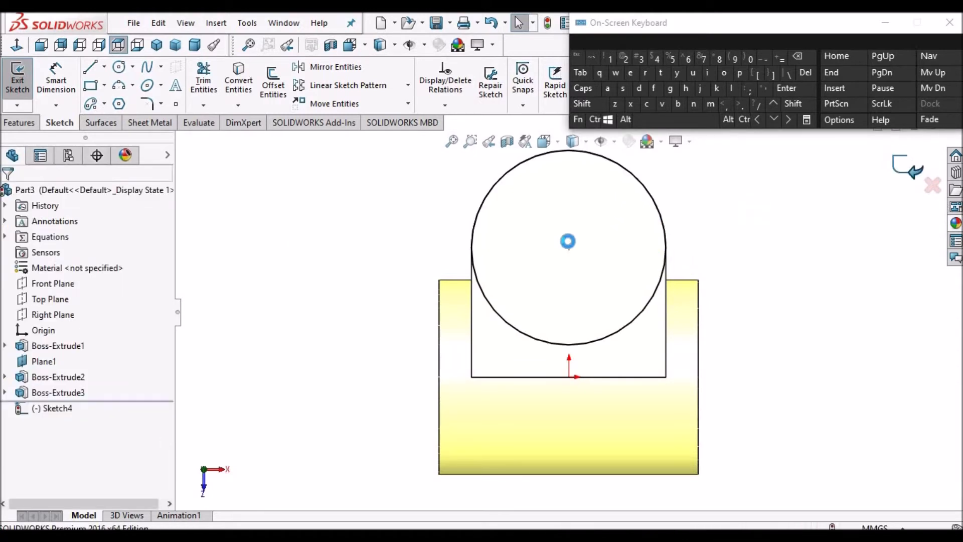
# Step: Close the circle sketch, check the cone height in the reference drawing, and create a plane offset 40 mm above the round-ended top face
pyautogui.scroll(4, 639, 280)
pyautogui.moveTo(585, 215)
pyautogui.mouseDown(button='middle')
pyautogui.moveTo(486, 402)
pyautogui.moveTo(541, 324)
pyautogui.moveTo(557, 260)
pyautogui.moveTo(608, 279)
pyautogui.moveTo(627, 300)
pyautogui.moveTo(690, 285)
pyautogui.moveTo(540, 235)
pyautogui.mouseUp(button='middle')
pyautogui.click(695, 273)
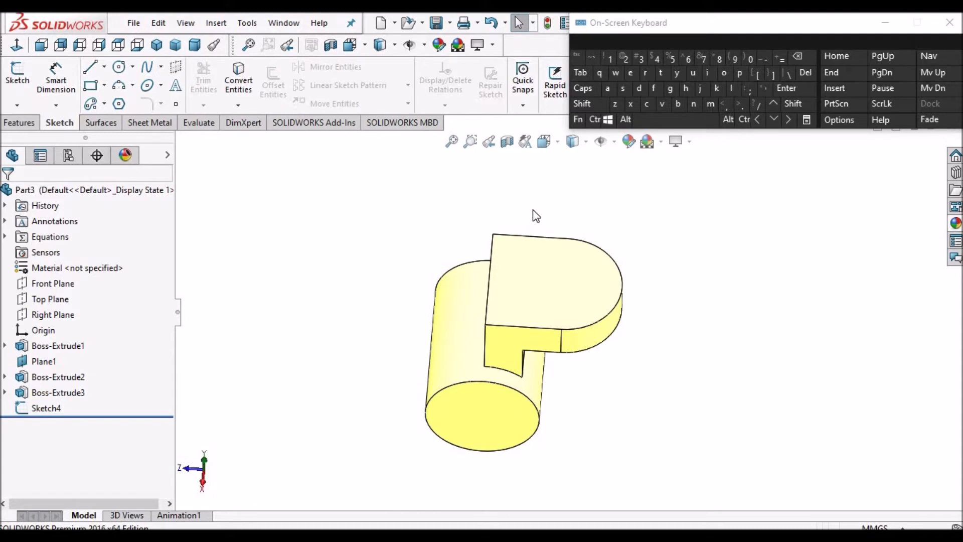
pyautogui.click(546, 284)
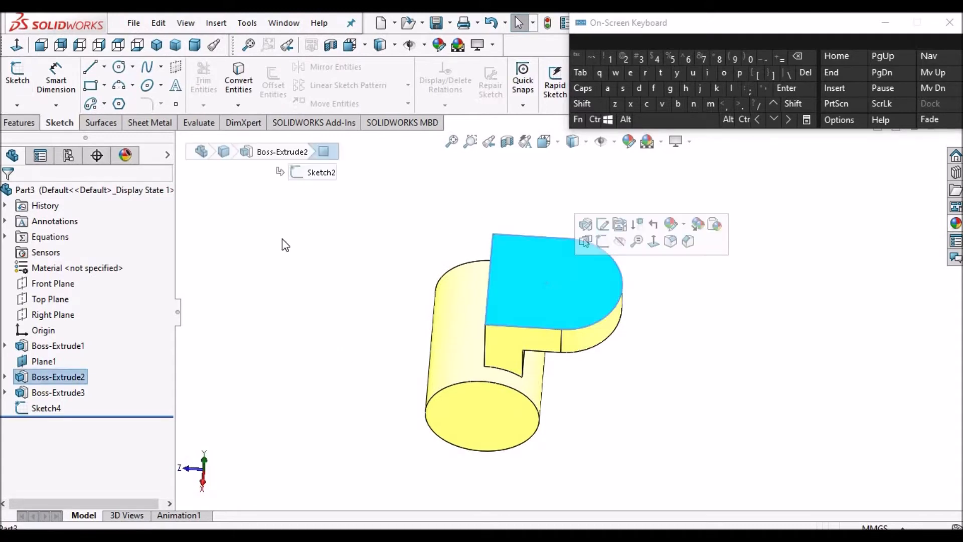
pyautogui.click(18, 123)
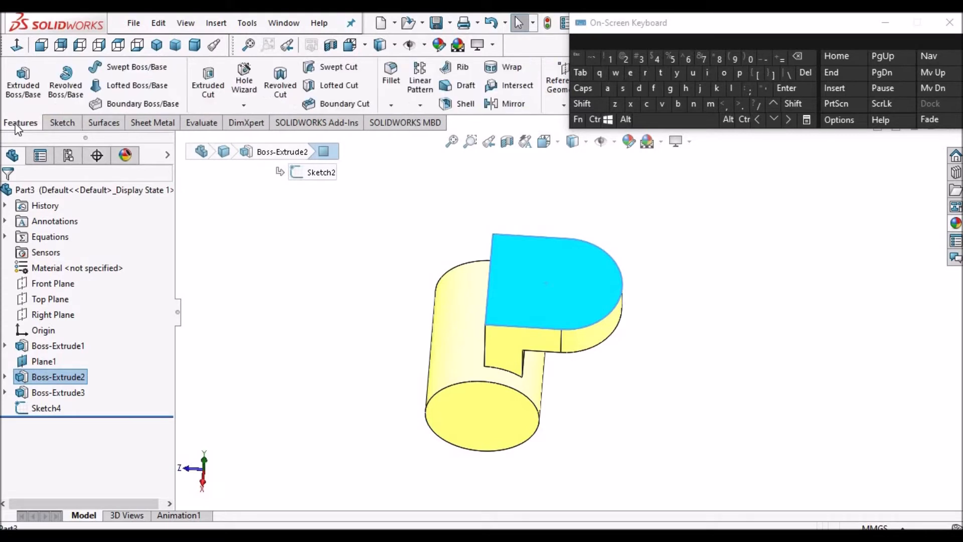
pyautogui.click(558, 81)
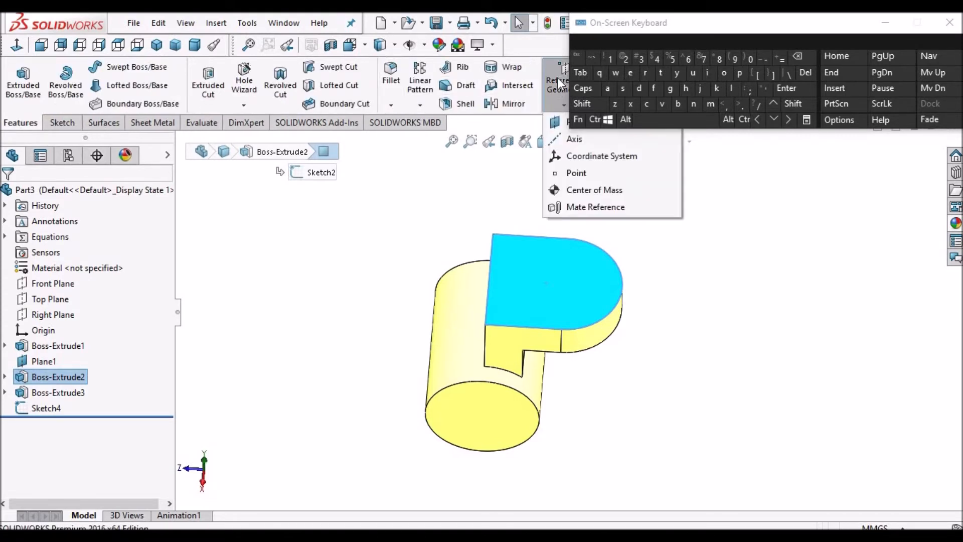
pyautogui.click(558, 122)
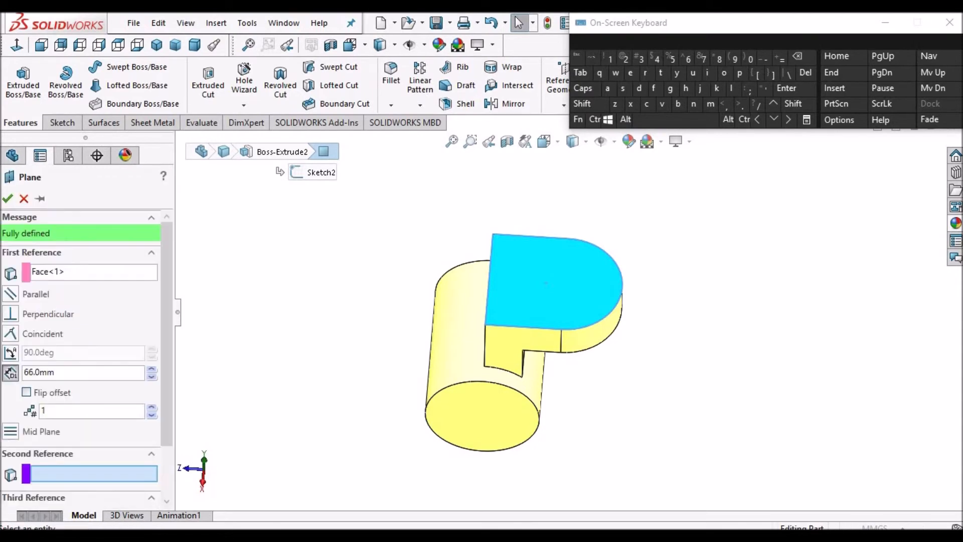
pyautogui.click(199, 534)
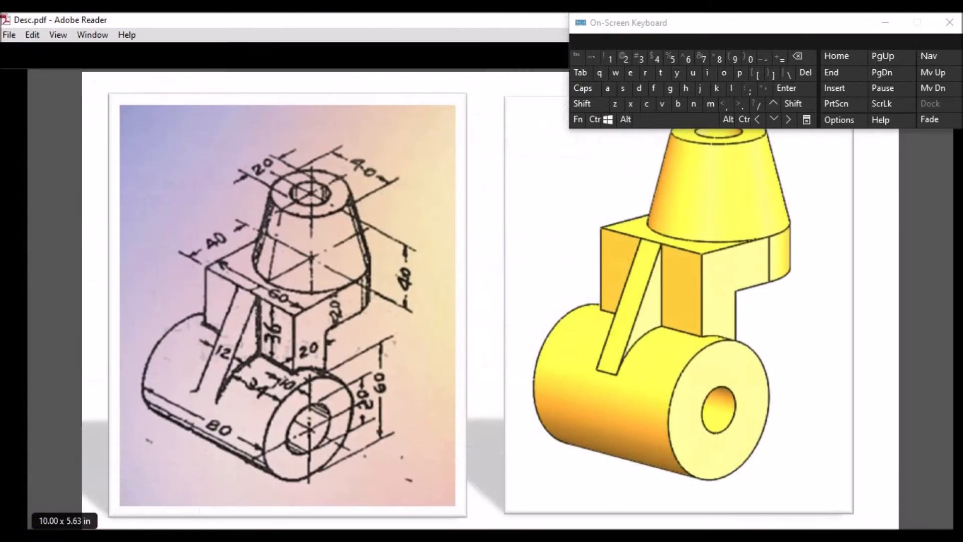
pyautogui.click(182, 534)
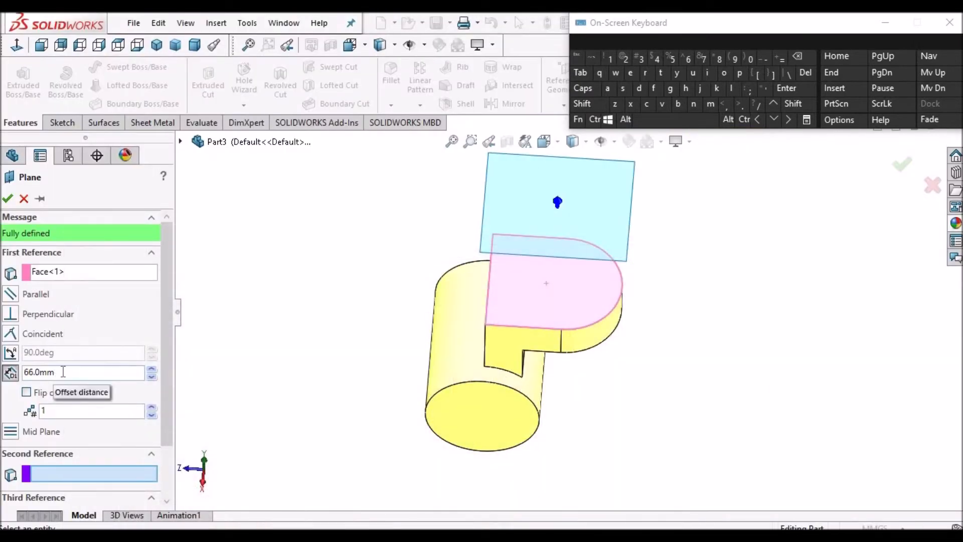
pyautogui.doubleClick(63, 371)
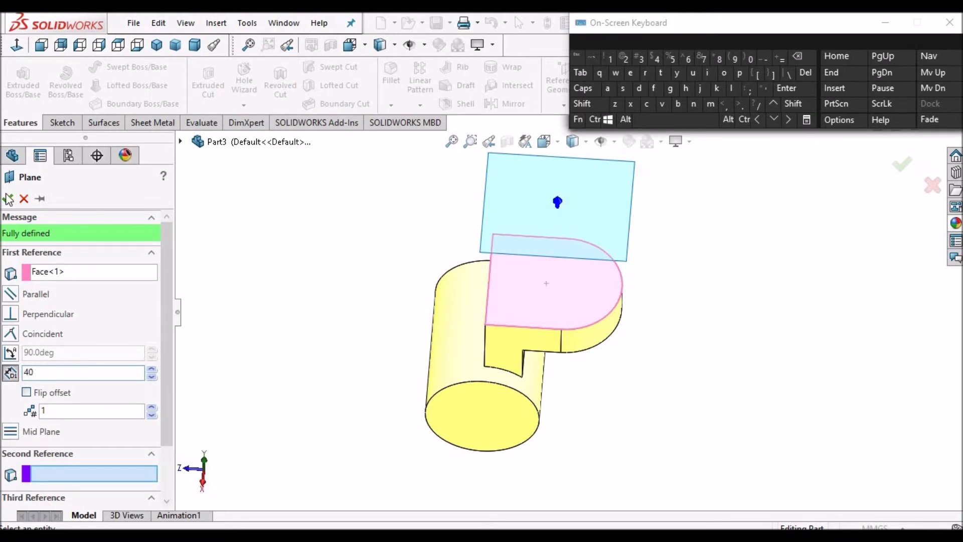
pyautogui.press('Return')
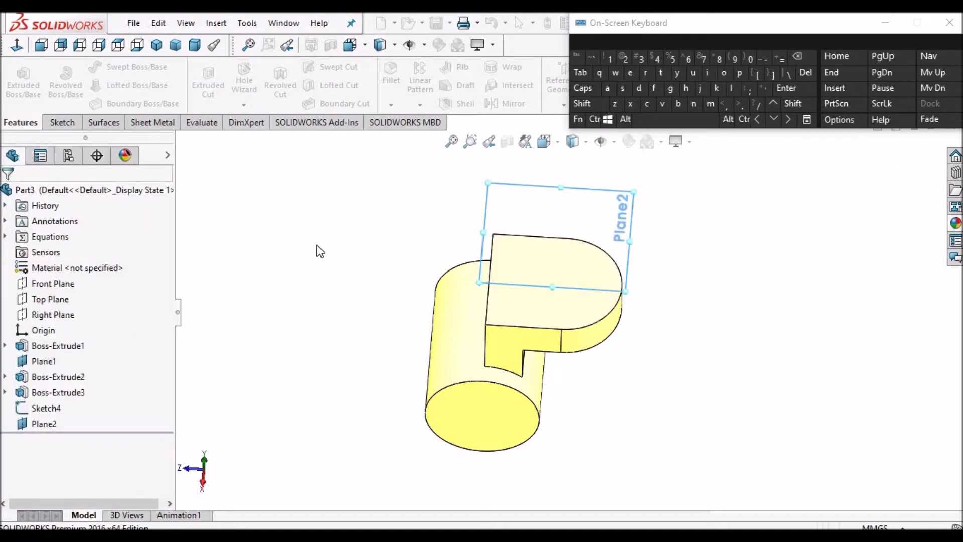
pyautogui.click(447, 202)
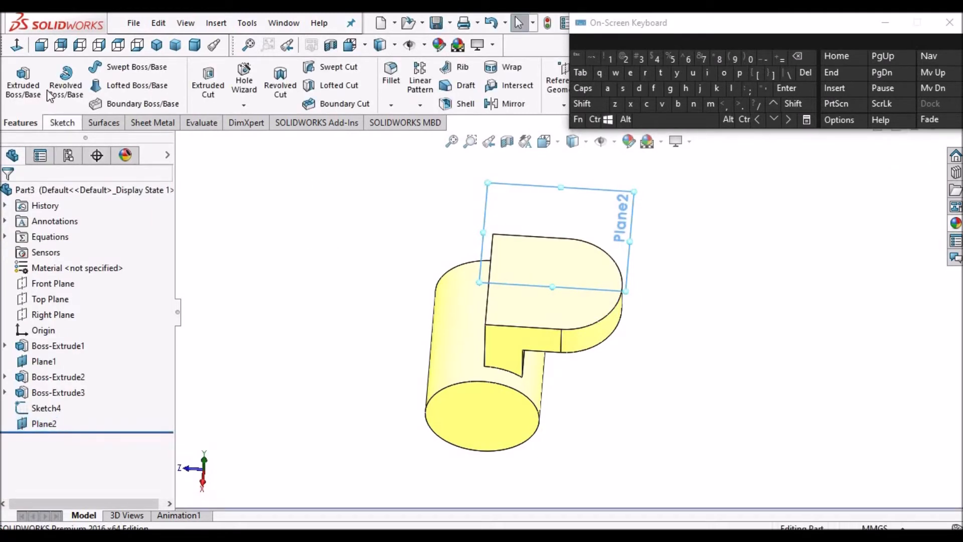
# Step: Sketch a circle with a radius of about 18 mm on the offset plane, centred on the block's rounded end
pyautogui.click(65, 123)
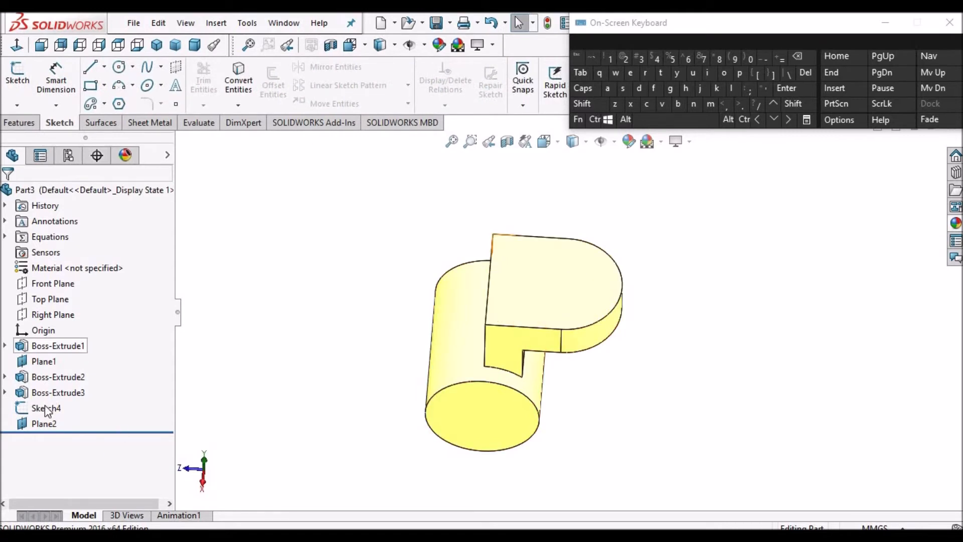
pyautogui.click(45, 423)
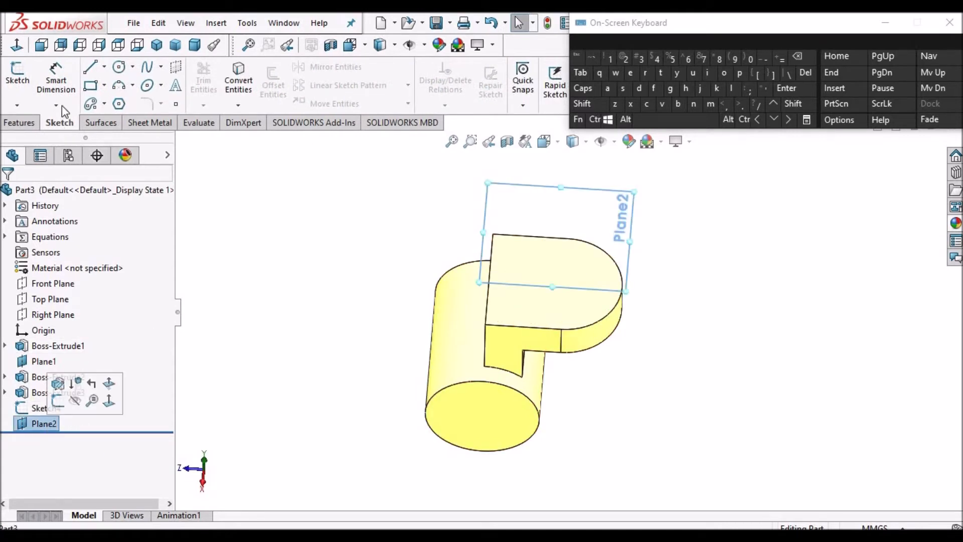
pyautogui.click(18, 70)
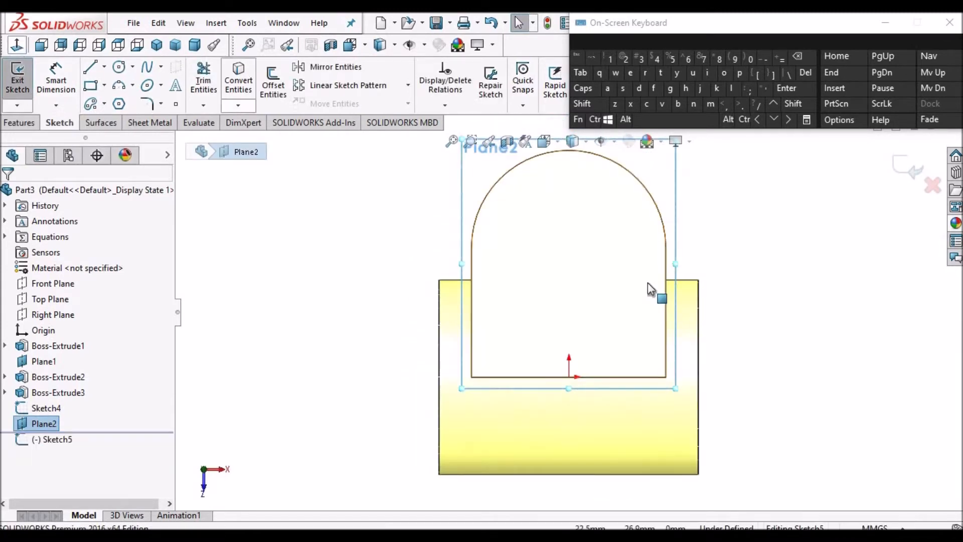
pyautogui.click(121, 68)
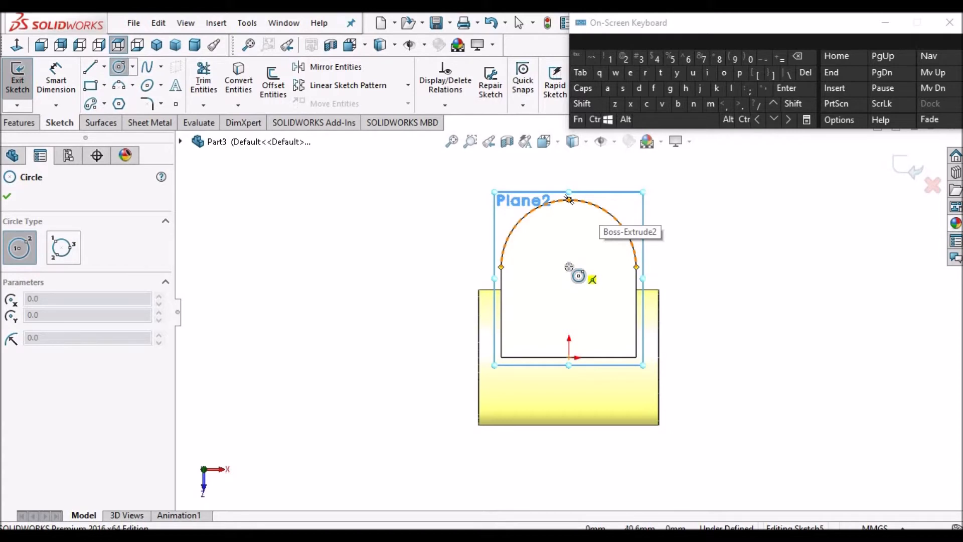
pyautogui.click(569, 266)
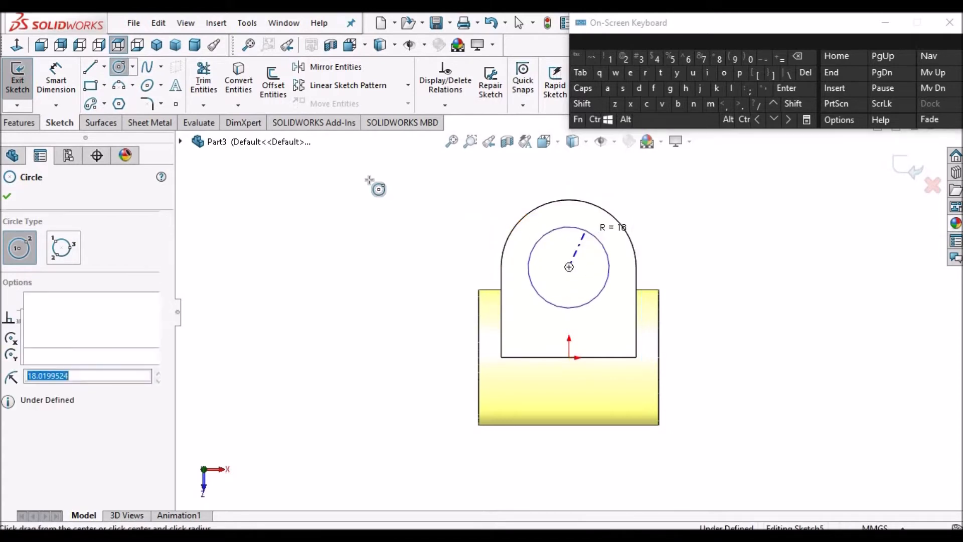
pyautogui.rightClick(377, 185)
pyautogui.click(406, 191)
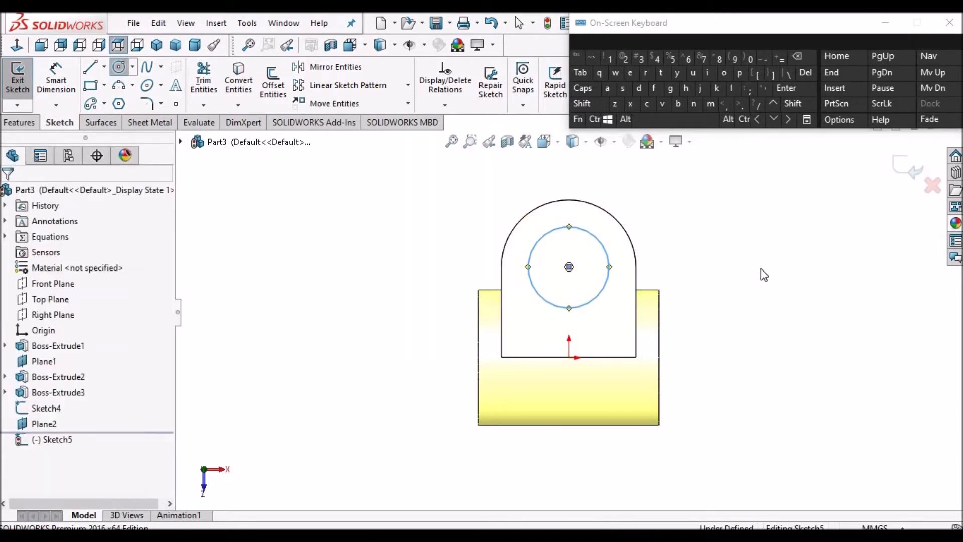
pyautogui.click(777, 233)
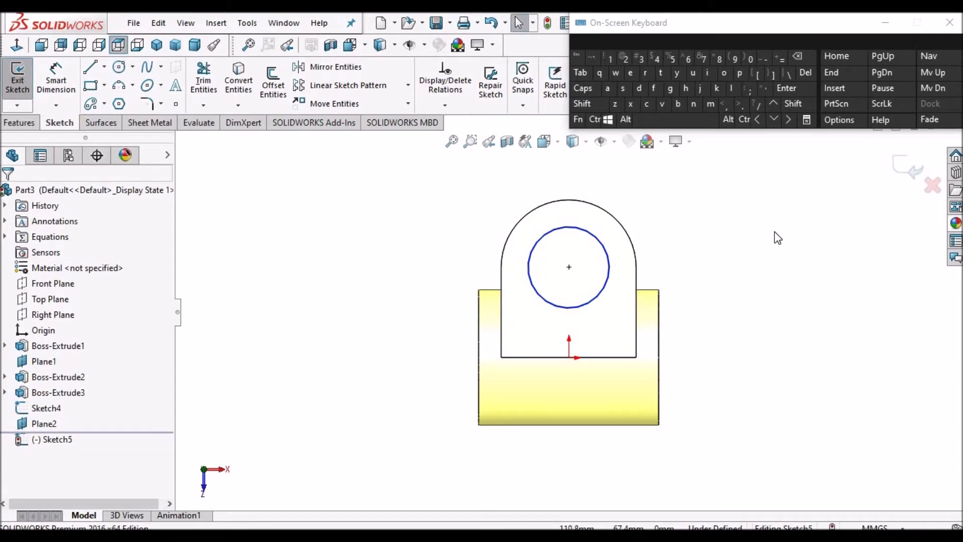
# Step: Check the cone's upper diameter in the reference drawing, dimension the circle's diameter to 40 mm, and exit the sketch
pyautogui.click(59, 80)
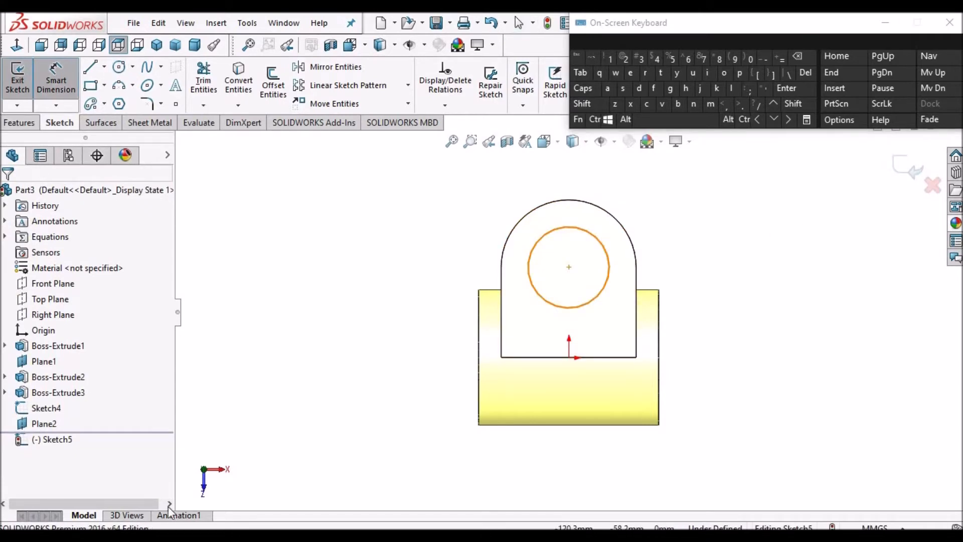
pyautogui.click(169, 535)
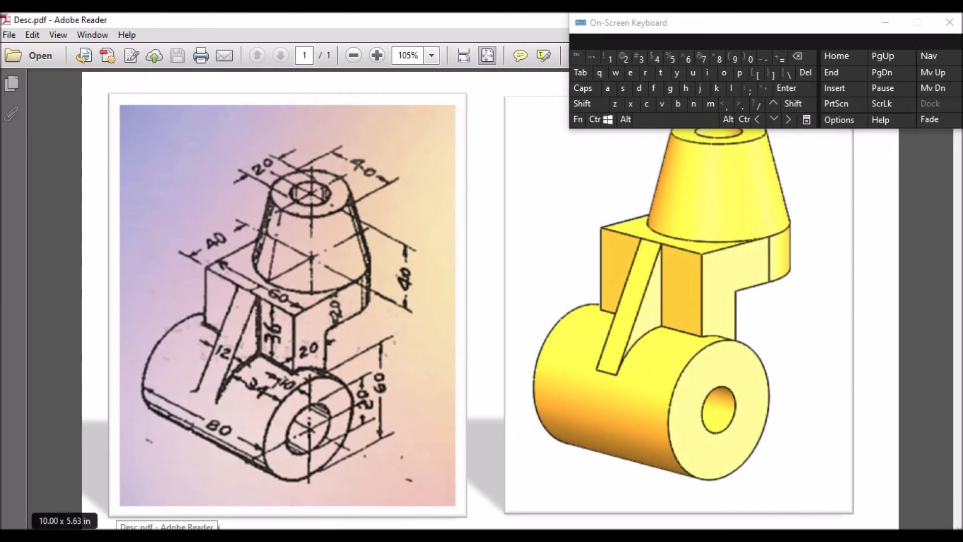
pyautogui.hotkey('alt', 'Tab')
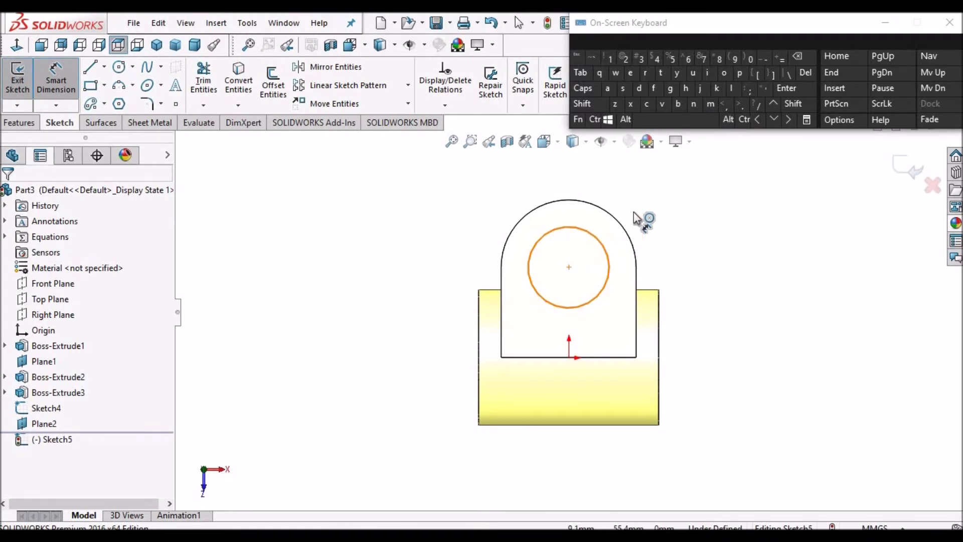
pyautogui.click(599, 236)
pyautogui.click(654, 209)
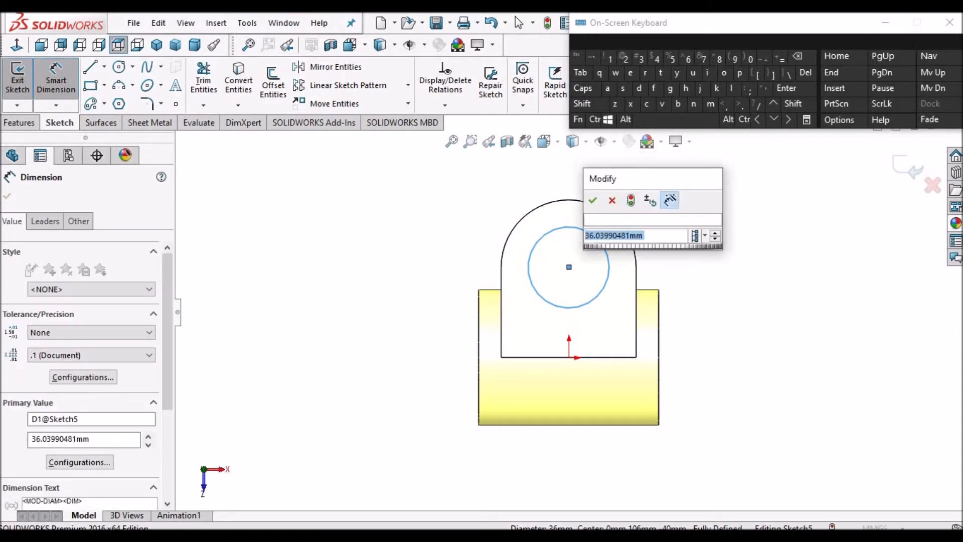
pyautogui.write('40')
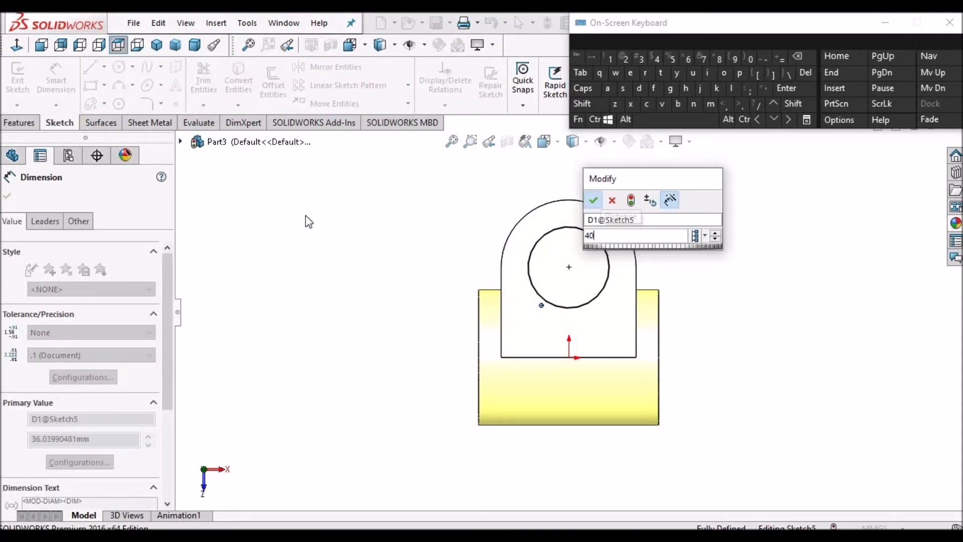
pyautogui.press('Escape')
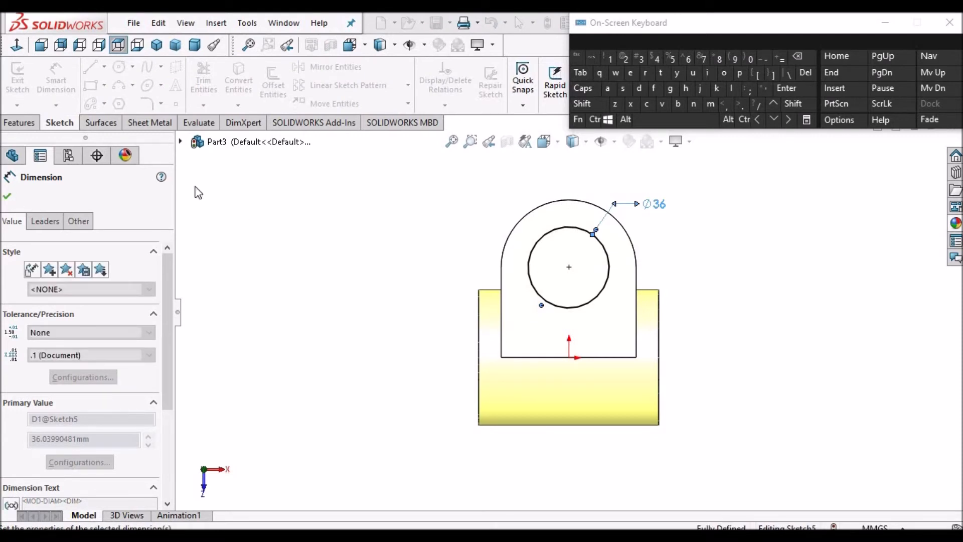
pyautogui.press('Escape')
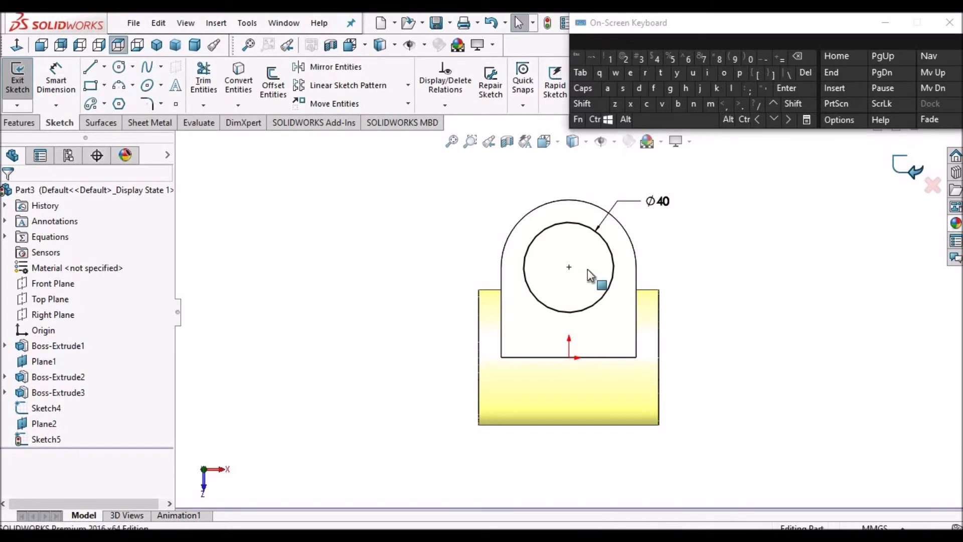
# Step: Turn off Hide All Types so that the sketches and reference planes are shown in the model
pyautogui.moveTo(589, 205)
pyautogui.mouseDown(button='middle')
pyautogui.moveTo(525, 149)
pyautogui.moveTo(548, 337)
pyautogui.moveTo(617, 270)
pyautogui.mouseUp(button='middle')
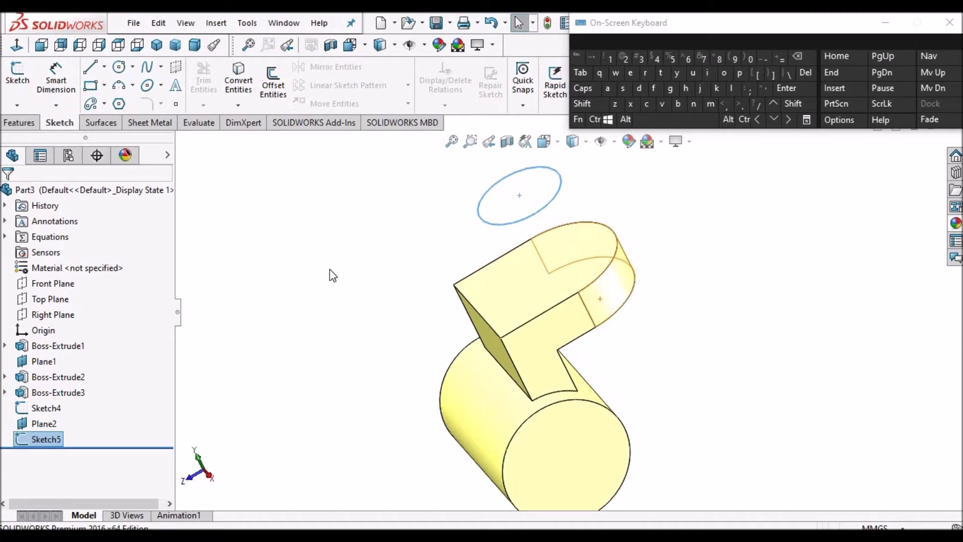
pyautogui.click(450, 178)
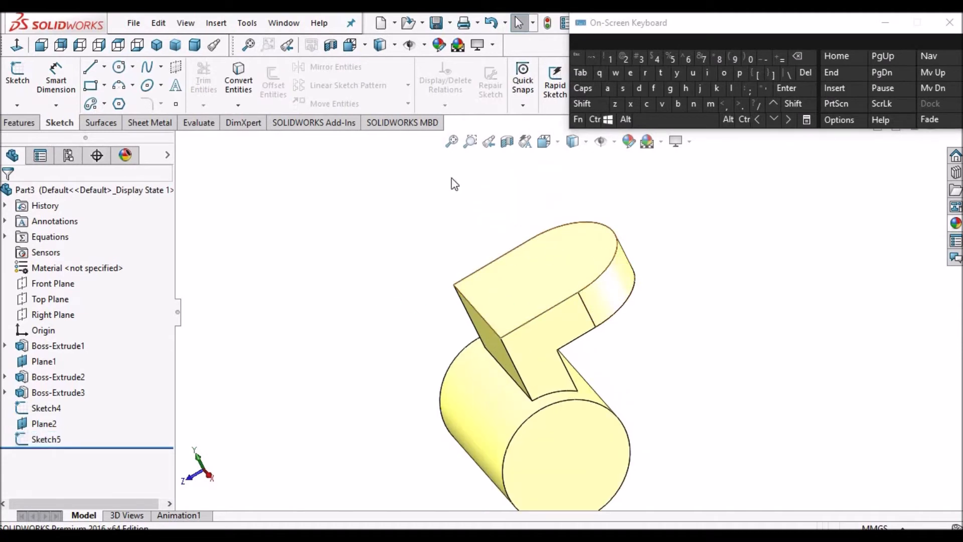
pyautogui.click(185, 23)
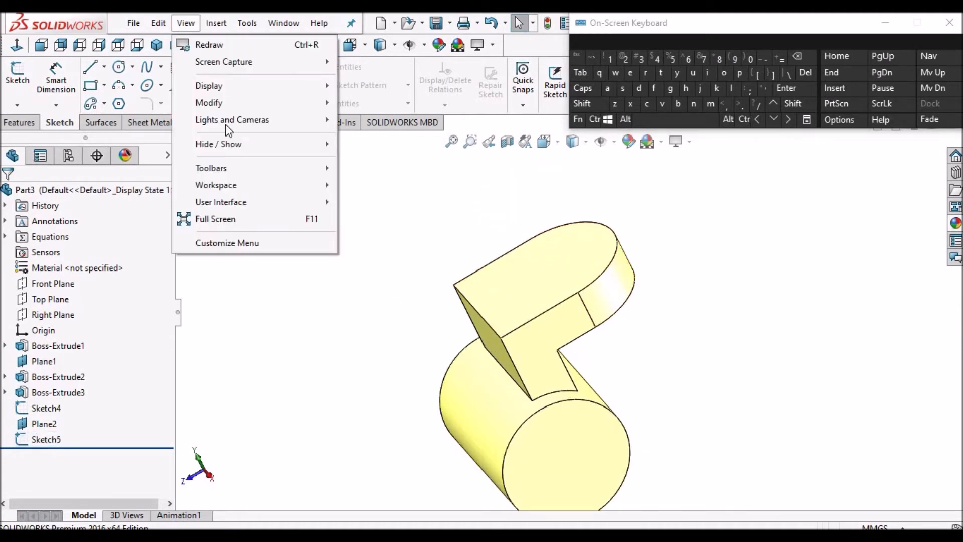
pyautogui.moveTo(236, 142)
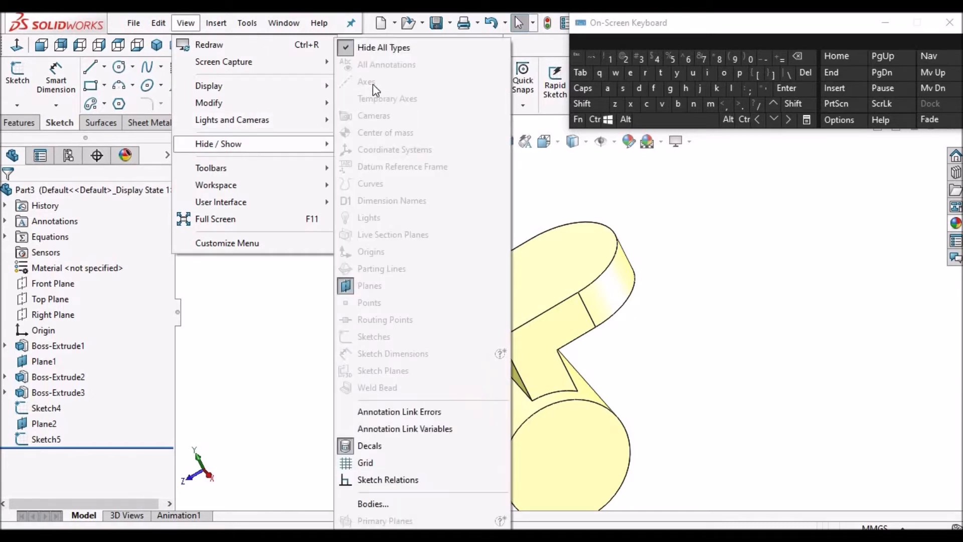
pyautogui.click(387, 49)
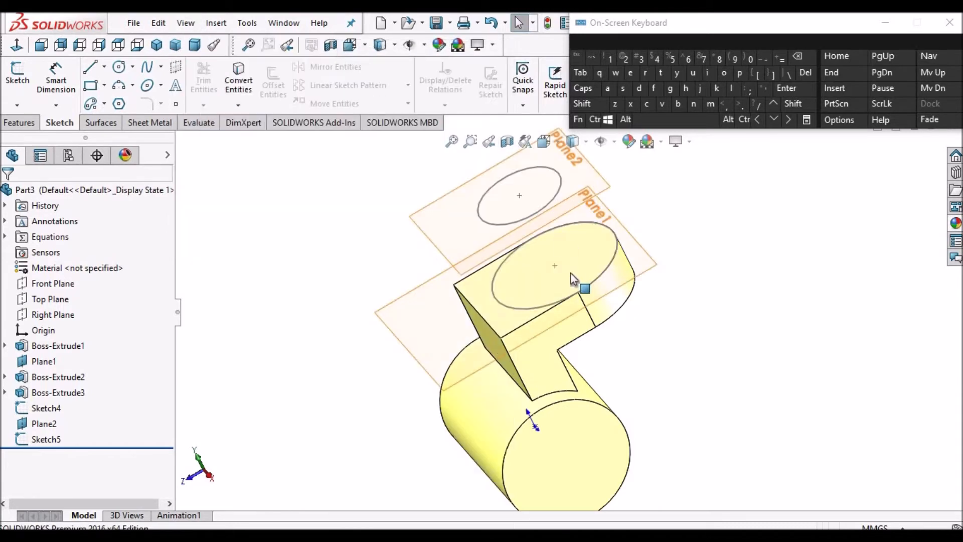
# Step: Loft a solid between the large circle on the block and the smaller circle above it, with the connector points aligned to avoid twist
pyautogui.scroll(1, 570, 272)
pyautogui.scroll(1, 578, 266)
pyautogui.scroll(-3, 588, 255)
pyautogui.moveTo(589, 256); pyautogui.dragTo(344, 347, button='middle')
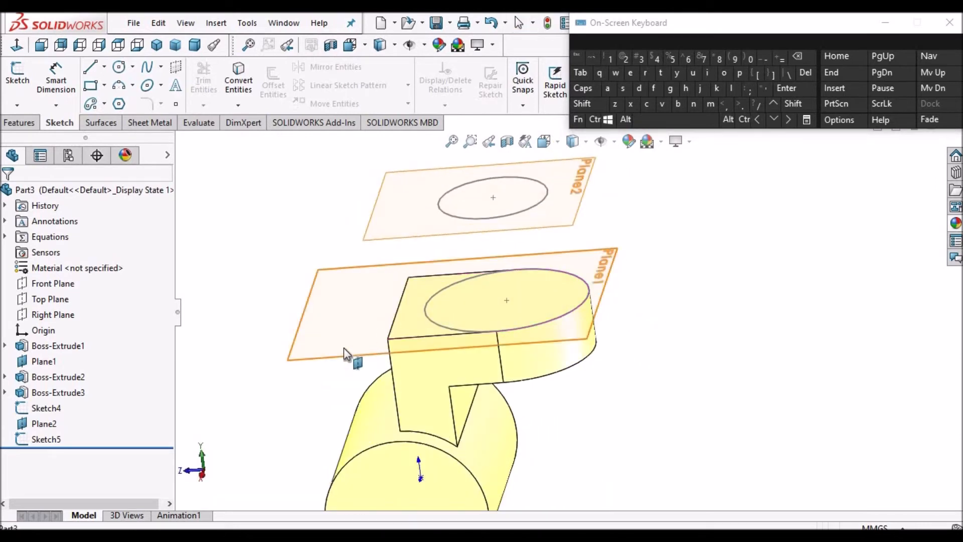
pyautogui.scroll(2, 500, 299)
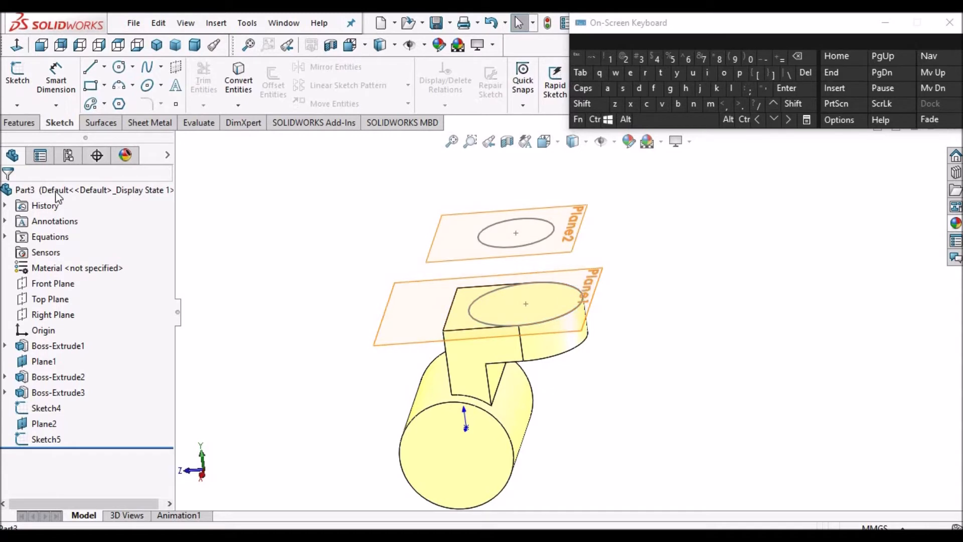
pyautogui.click(20, 123)
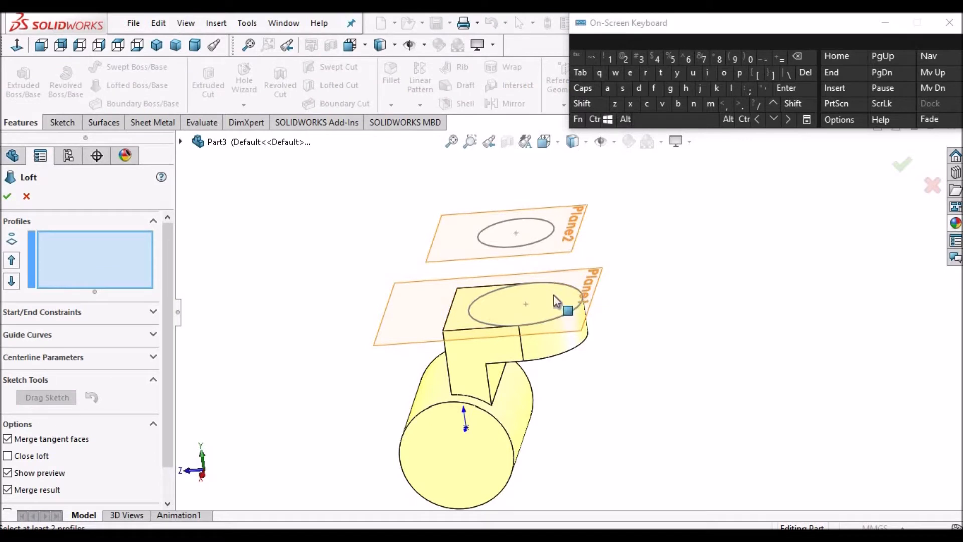
pyautogui.click(479, 322)
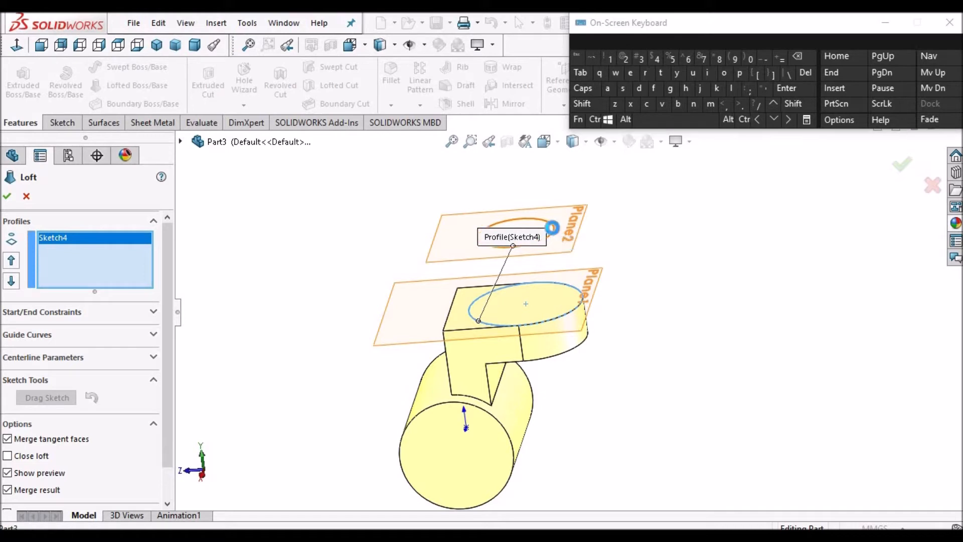
pyautogui.click(551, 228)
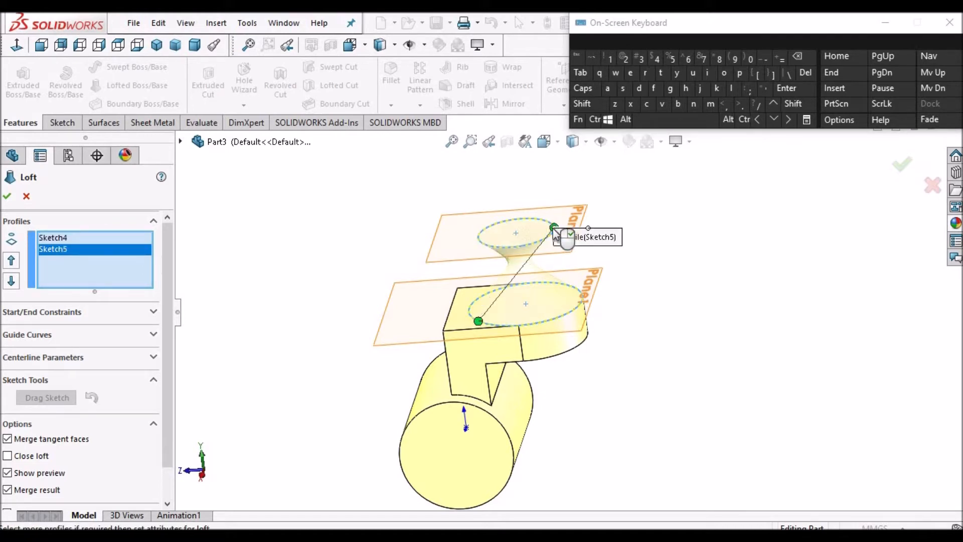
pyautogui.moveTo(553, 229); pyautogui.dragTo(484, 246)
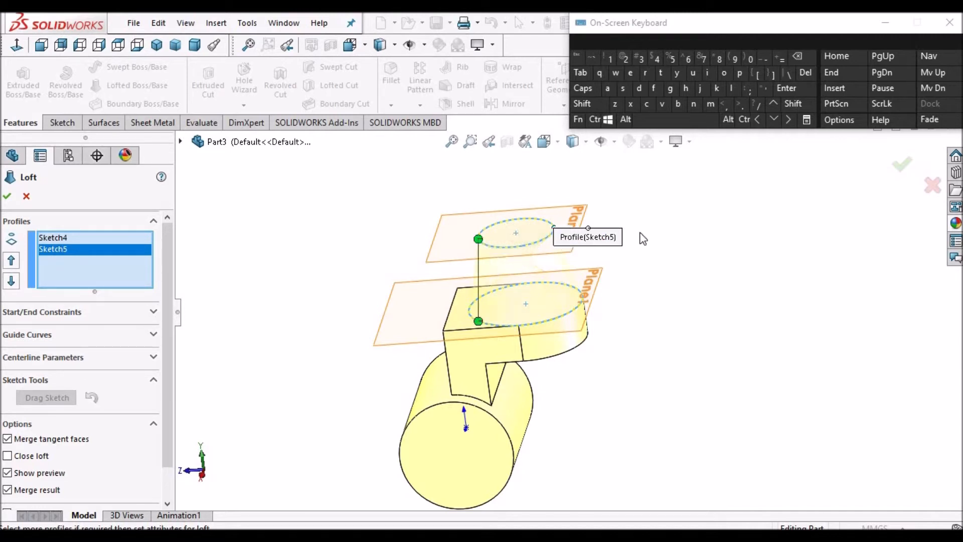
pyautogui.click(8, 197)
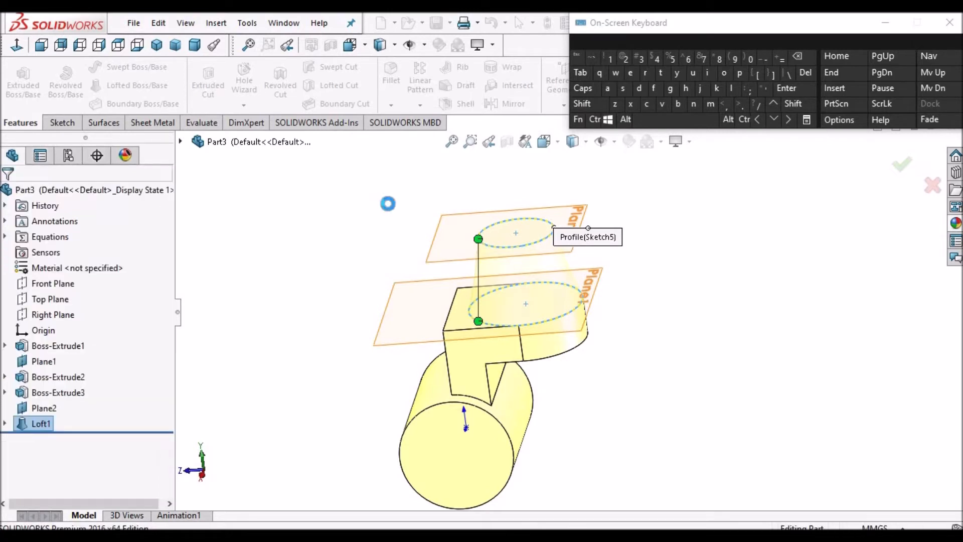
# Step: Turn on Hide All Types to clear the reference planes from the model, and save the part
pyautogui.scroll(-1, 596, 256)
pyautogui.scroll(3, 510, 280)
pyautogui.moveTo(545, 315); pyautogui.dragTo(589, 279, button='middle')
pyautogui.scroll(-4, 600, 308)
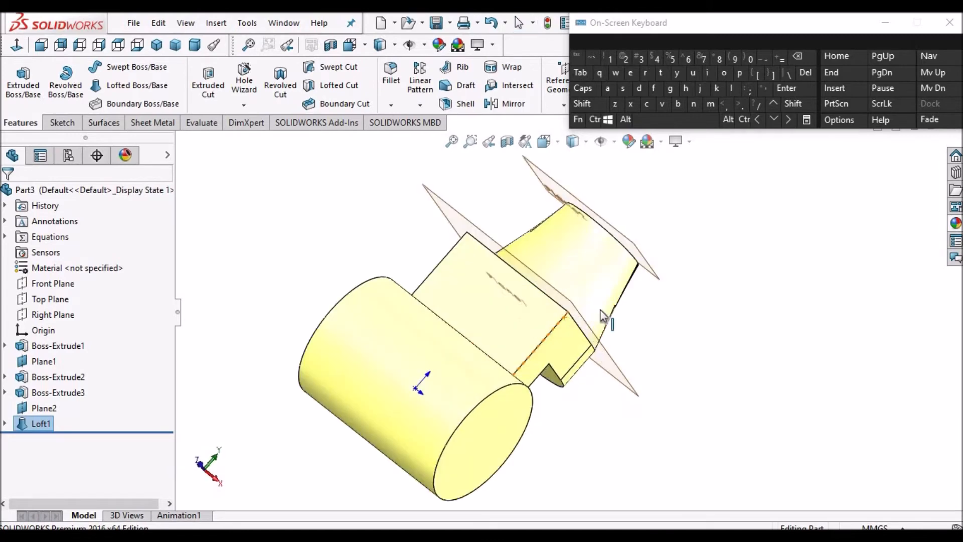
pyautogui.moveTo(554, 322)
pyautogui.mouseDown(button='middle')
pyautogui.moveTo(604, 303)
pyautogui.moveTo(583, 240)
pyautogui.moveTo(570, 318)
pyautogui.mouseUp(button='middle')
pyautogui.scroll(2, 693, 279)
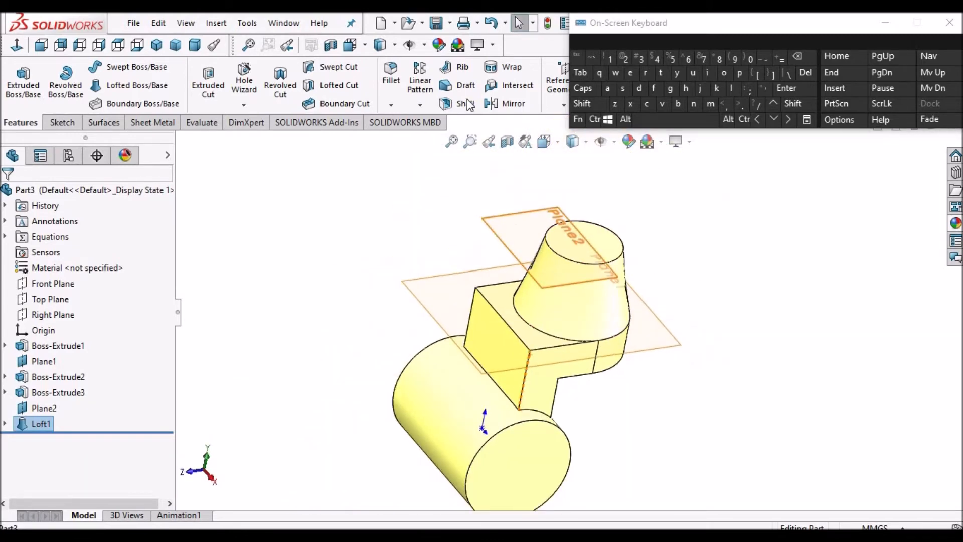
pyautogui.click(186, 23)
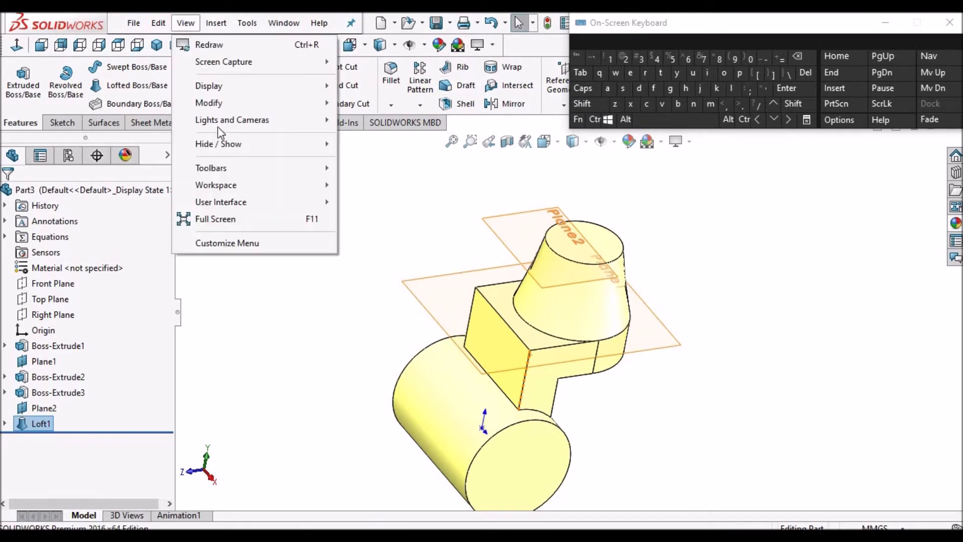
pyautogui.moveTo(231, 148)
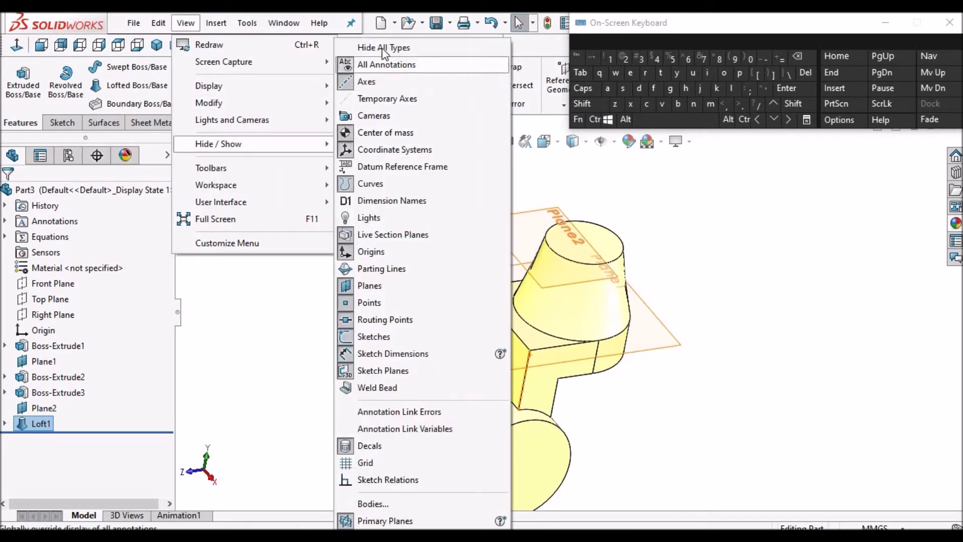
pyautogui.click(456, 284)
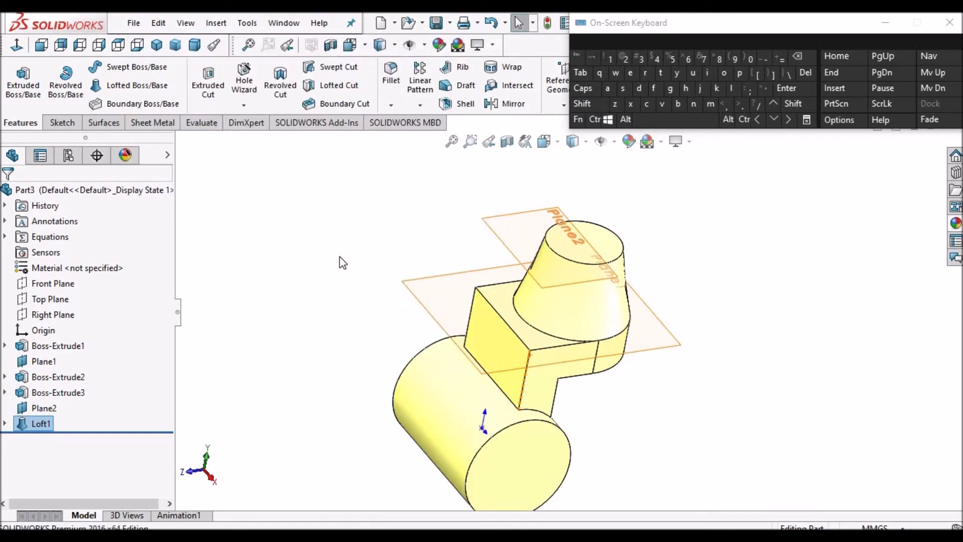
pyautogui.click(434, 27)
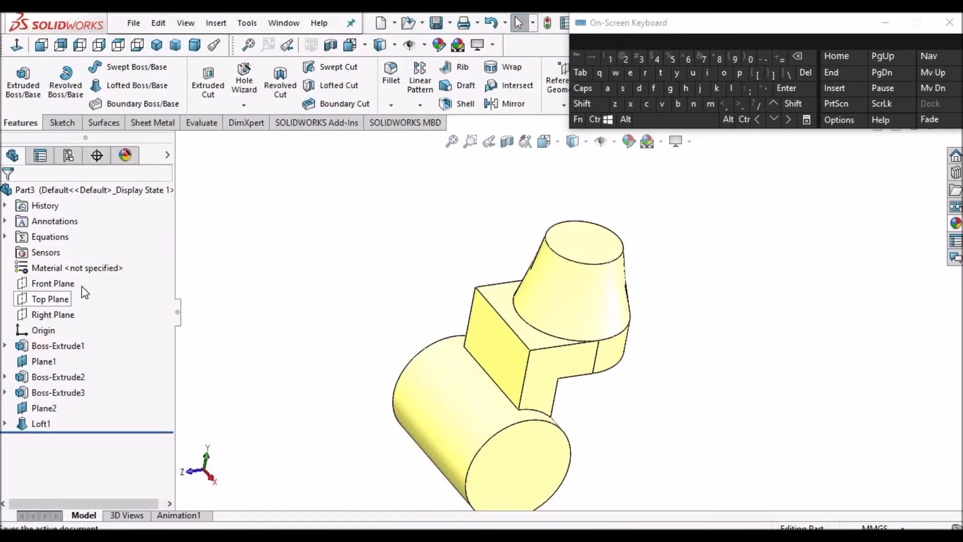
# Step: Open a sketch on the Right Plane and draw a slanted line from the block's upper corner down to just outside the cylinder's edge
pyautogui.click(55, 314)
pyautogui.click(67, 125)
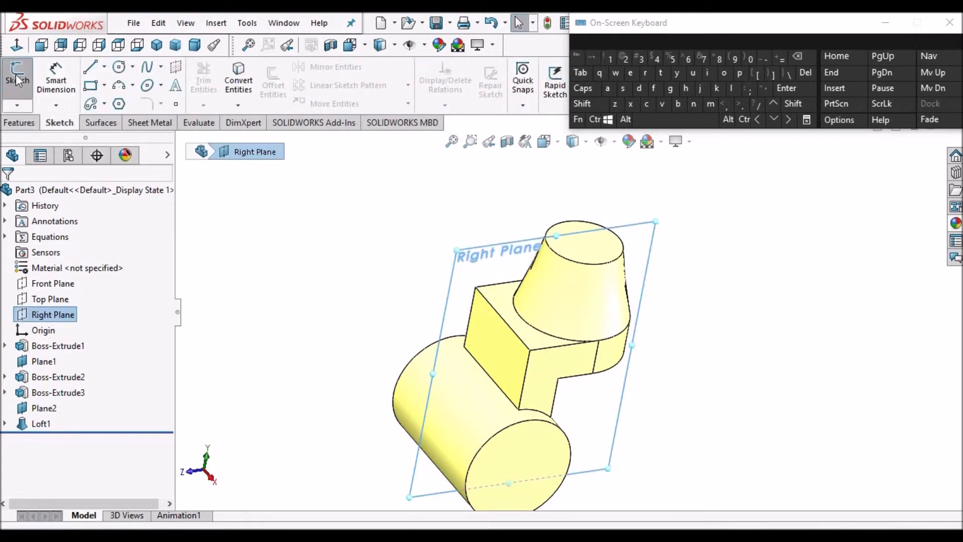
pyautogui.click(17, 79)
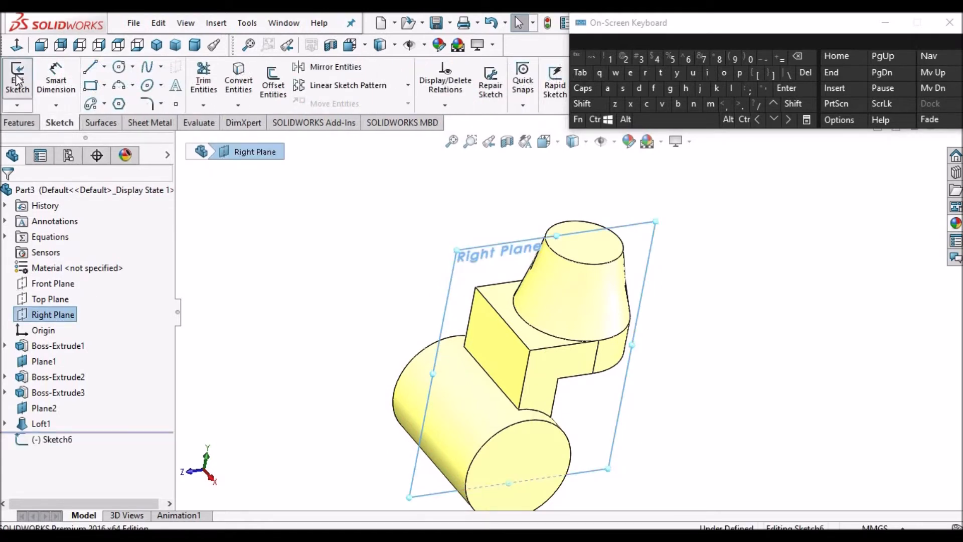
pyautogui.click(17, 45)
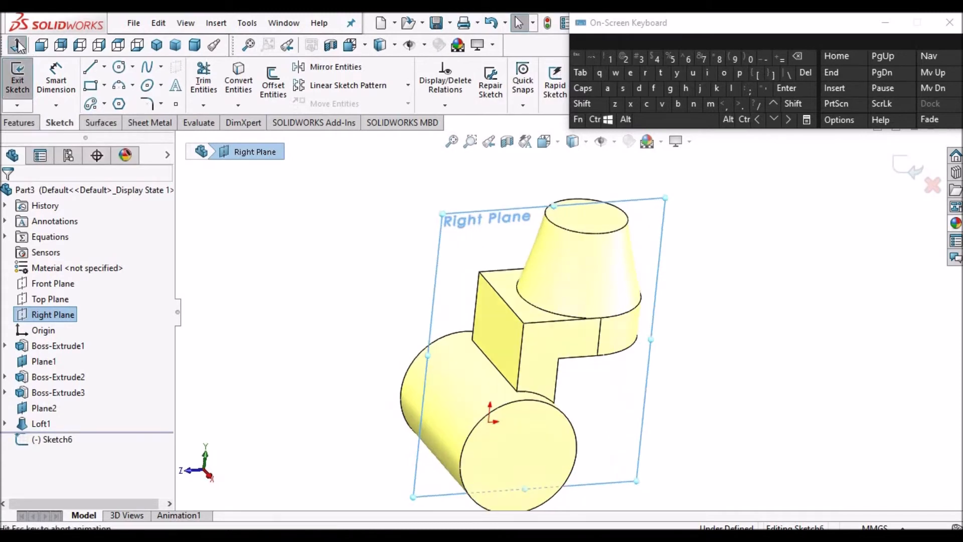
pyautogui.click(91, 68)
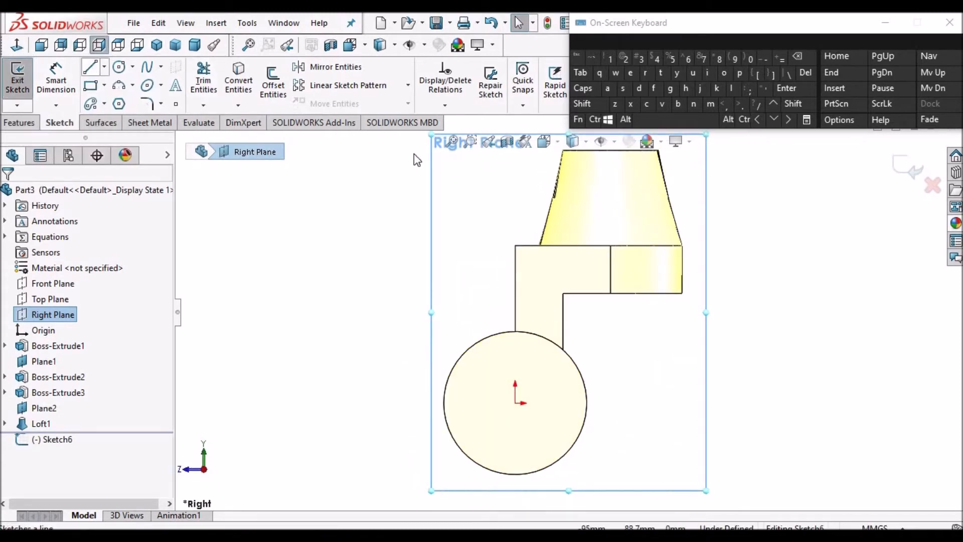
pyautogui.click(514, 246)
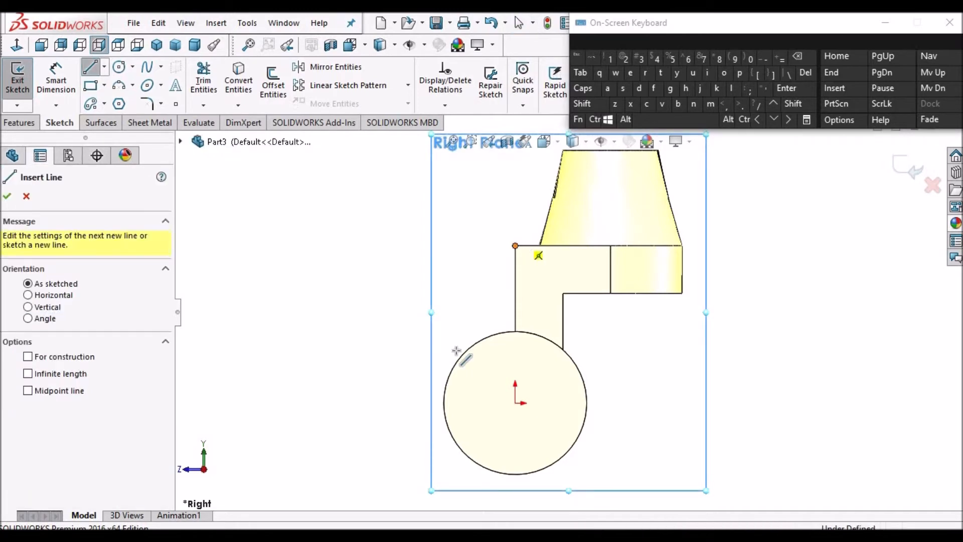
pyautogui.click(447, 360)
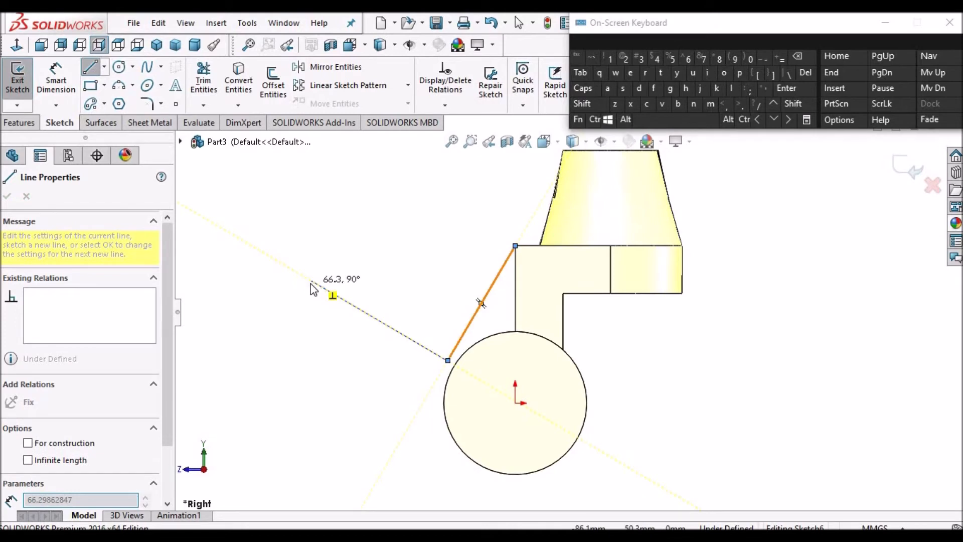
pyautogui.rightClick(312, 284)
pyautogui.click(366, 318)
pyautogui.press('Escape')
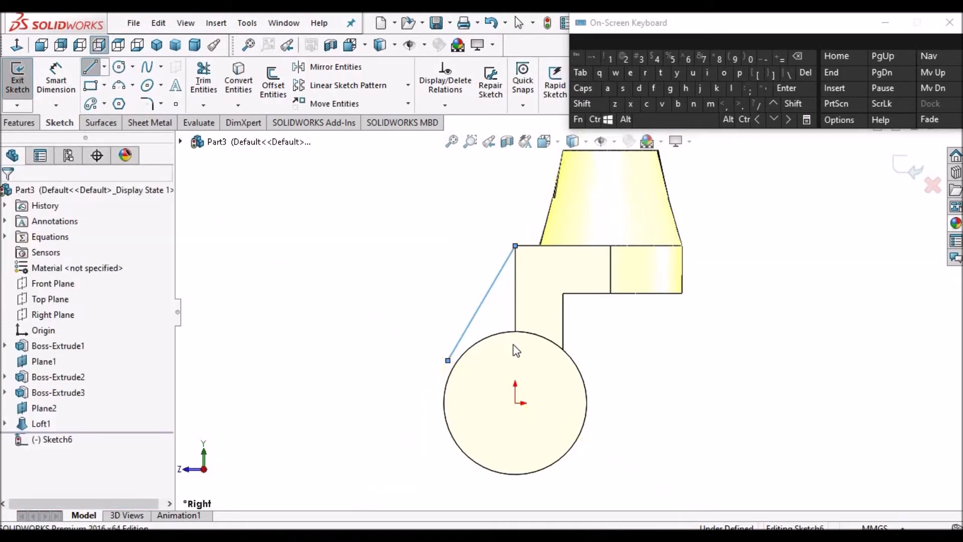
# Step: Convert the cylinder's circular edge and the block's adjacent vertical edge into the sketch, and make the slanted line tangent to the circle
pyautogui.click(495, 336)
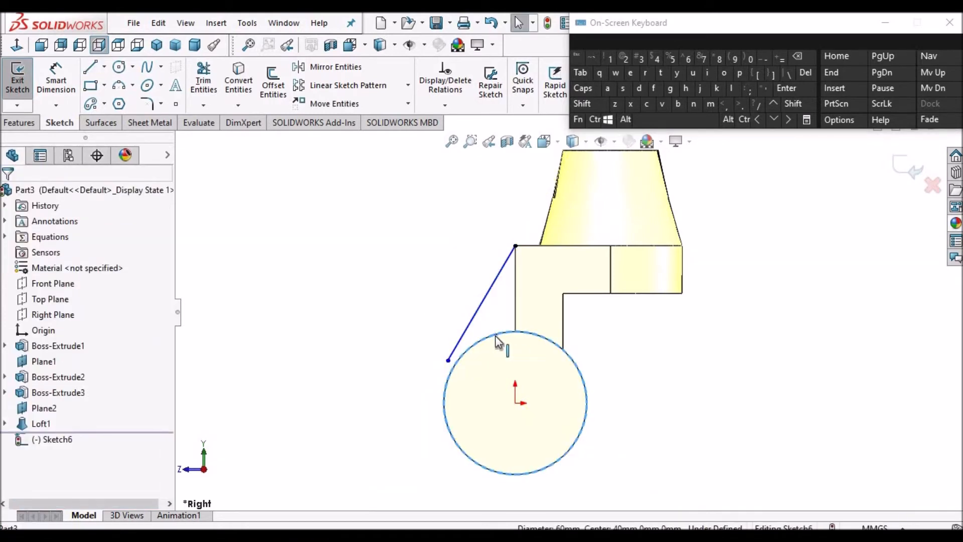
pyautogui.click(303, 246)
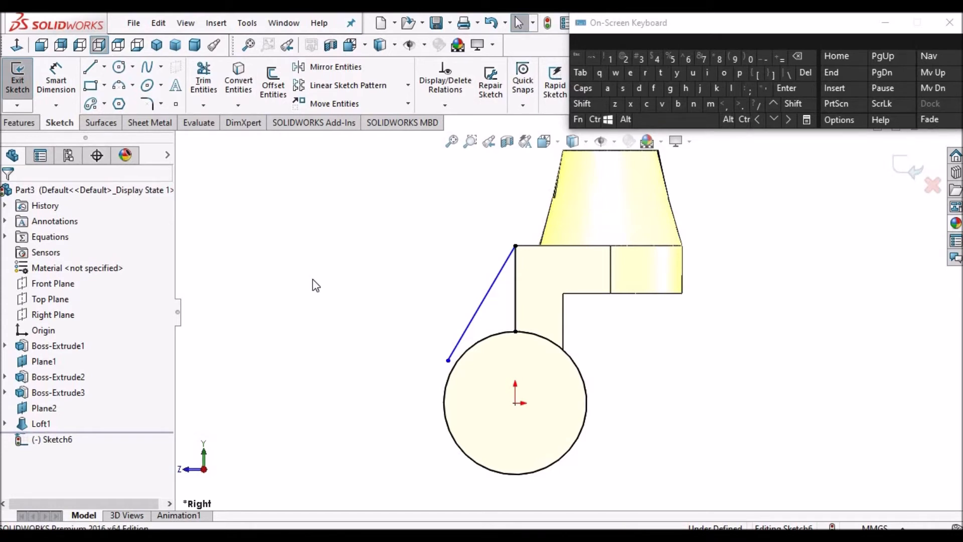
pyautogui.keyDown('ctrl'); pyautogui.click(496, 337); pyautogui.keyUp('ctrl')
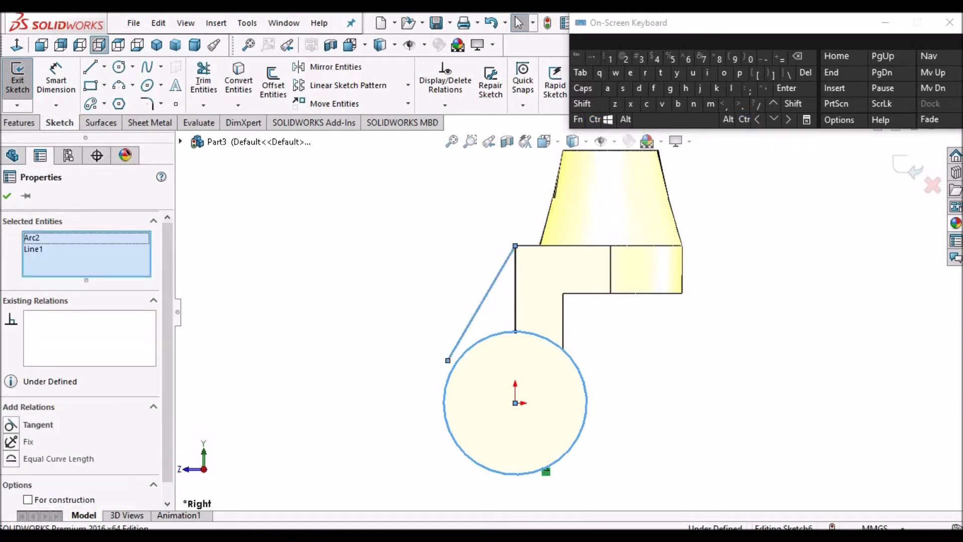
pyautogui.click(30, 423)
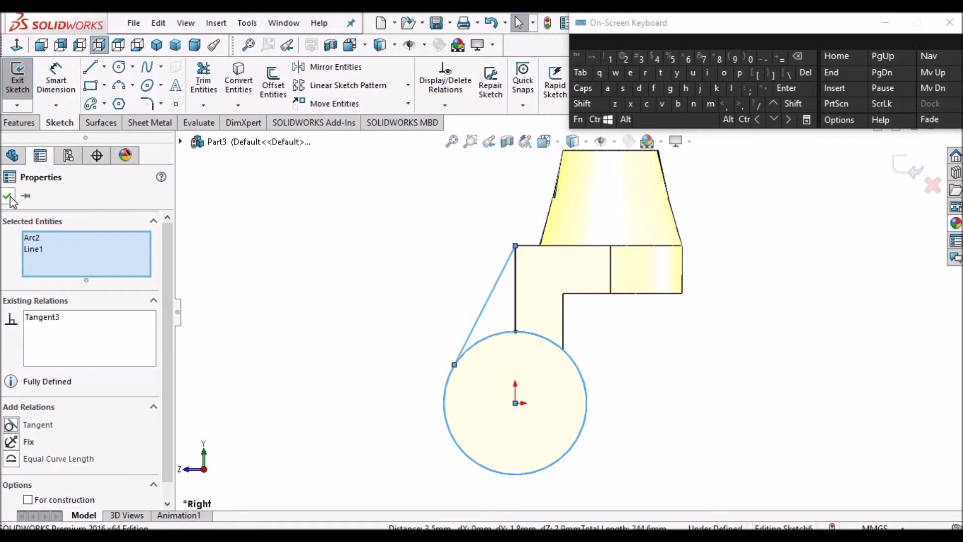
pyautogui.click(241, 253)
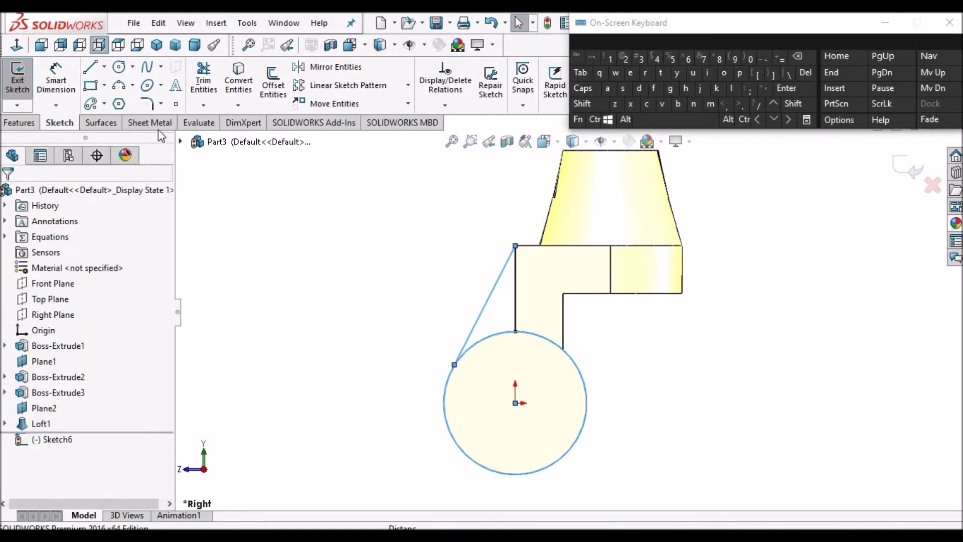
# Step: Try to trim the converted circle and vertical line with Power trim and Corner trim
pyautogui.click(207, 80)
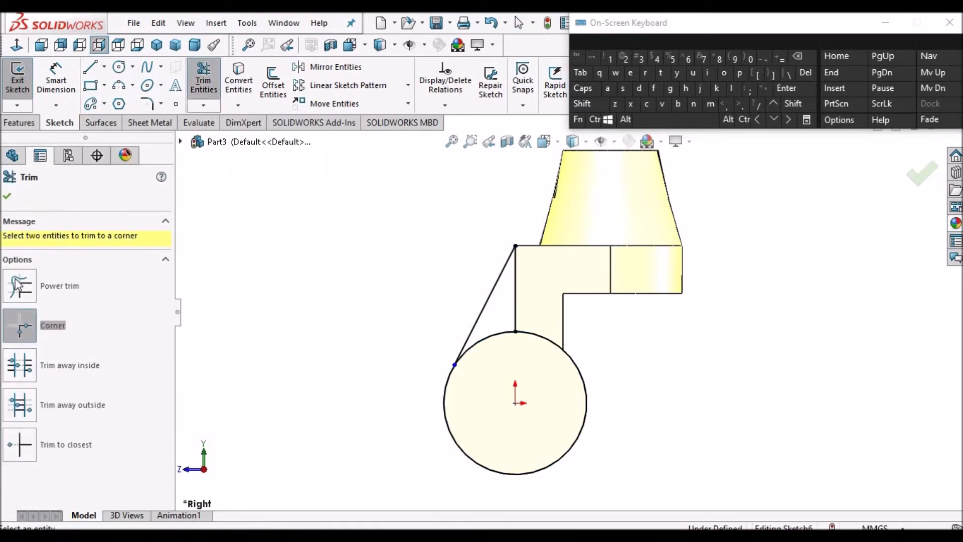
pyautogui.click(24, 290)
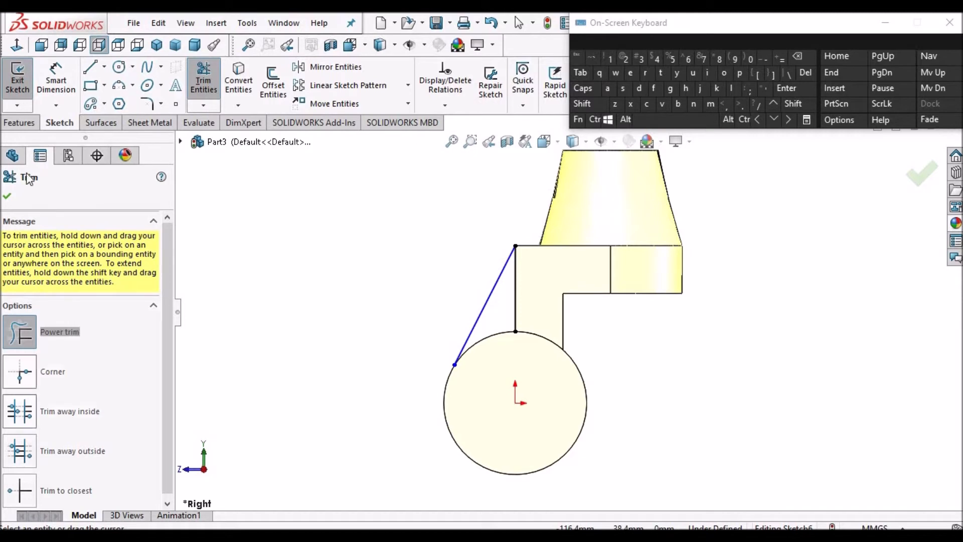
pyautogui.click(9, 198)
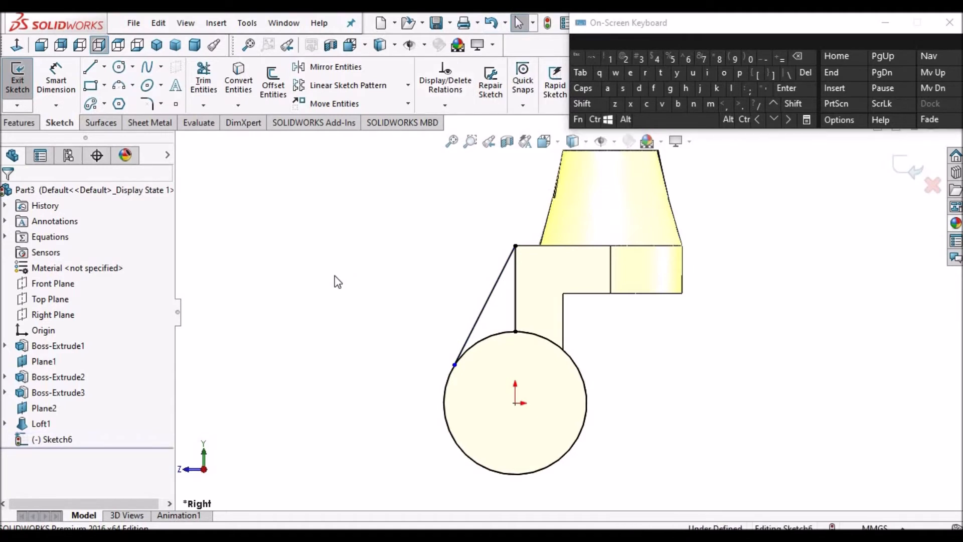
pyautogui.scroll(-5, 448, 336)
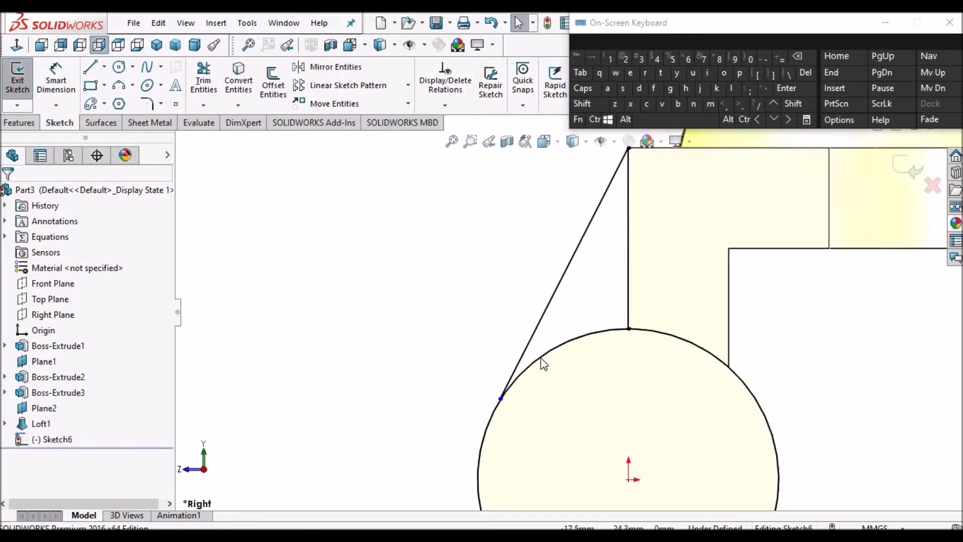
pyautogui.click(203, 80)
pyautogui.click(21, 326)
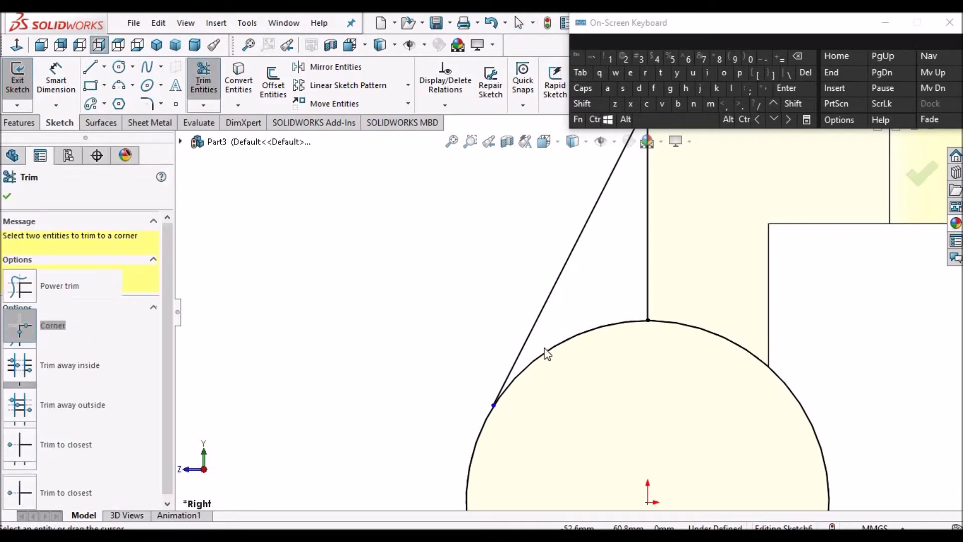
pyautogui.click(646, 299)
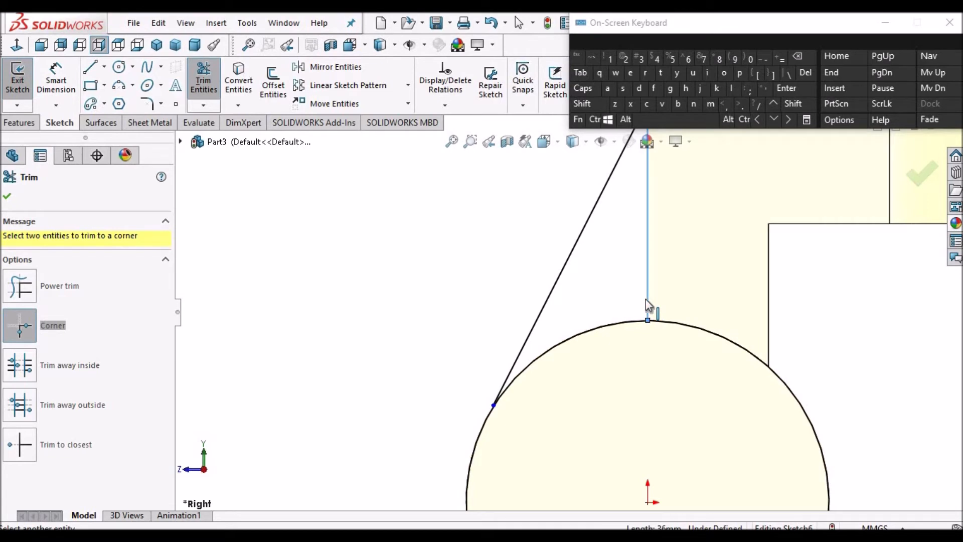
pyautogui.click(7, 196)
# Step: Extend the lower end of the slanted line past its tangent point on the circle
pyautogui.scroll(-5, 537, 413)
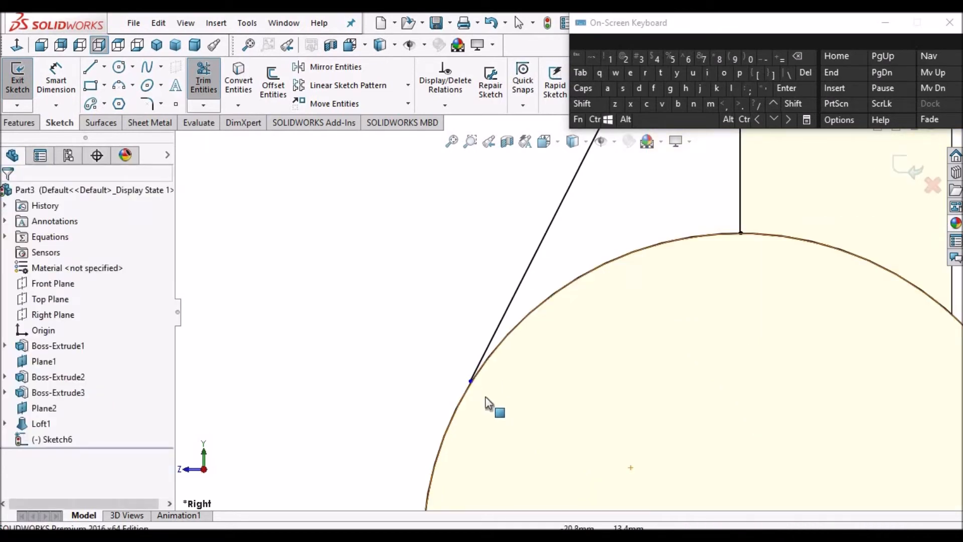
pyautogui.moveTo(477, 371); pyautogui.dragTo(472, 362)
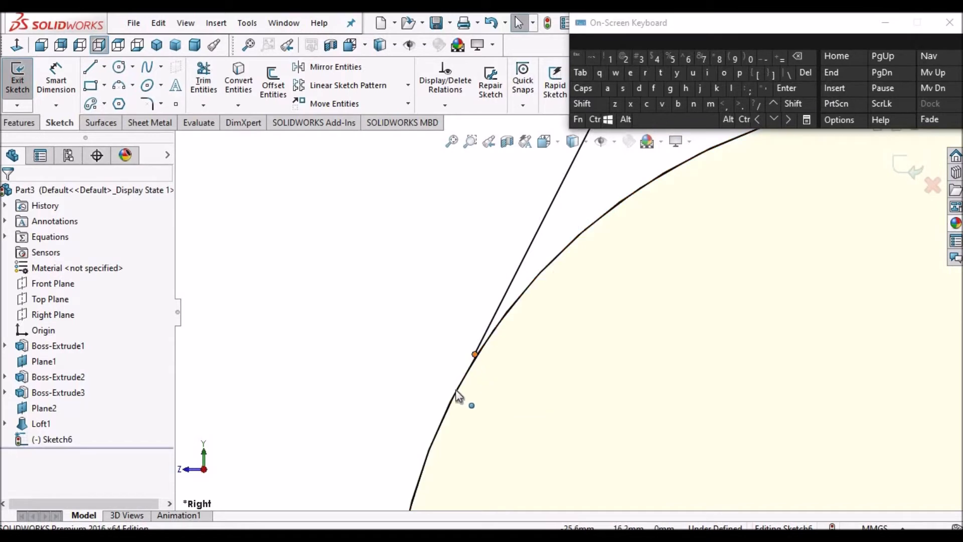
pyautogui.moveTo(425, 457); pyautogui.dragTo(411, 499)
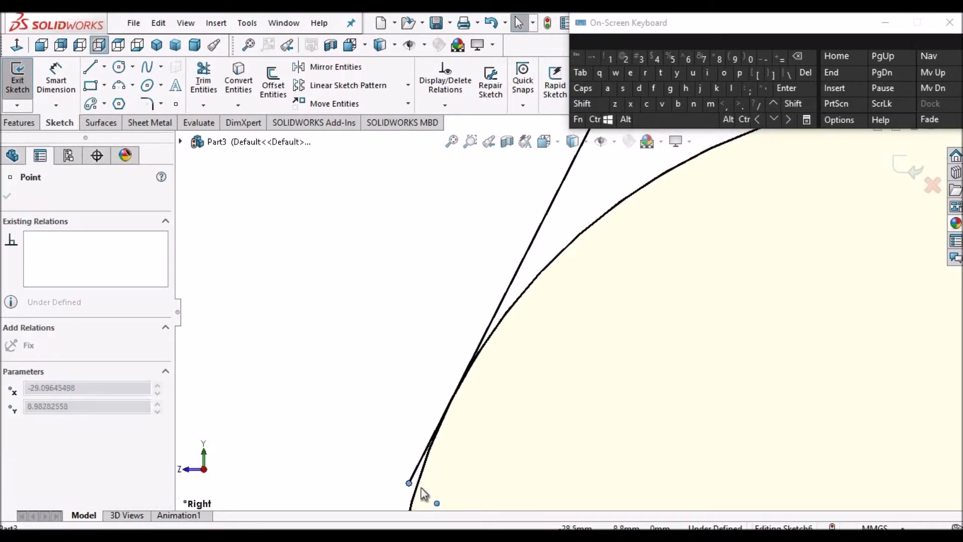
pyautogui.click(356, 324)
pyautogui.scroll(5, 777, 324)
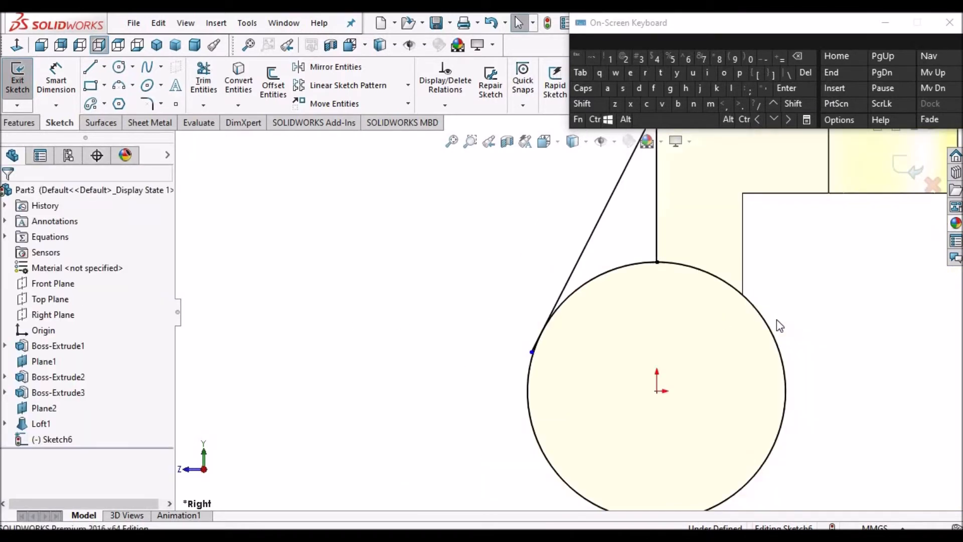
# Step: Power-trim the converted circle down to the arc between the slanted line and the vertical line
pyautogui.scroll(-1, 827, 291)
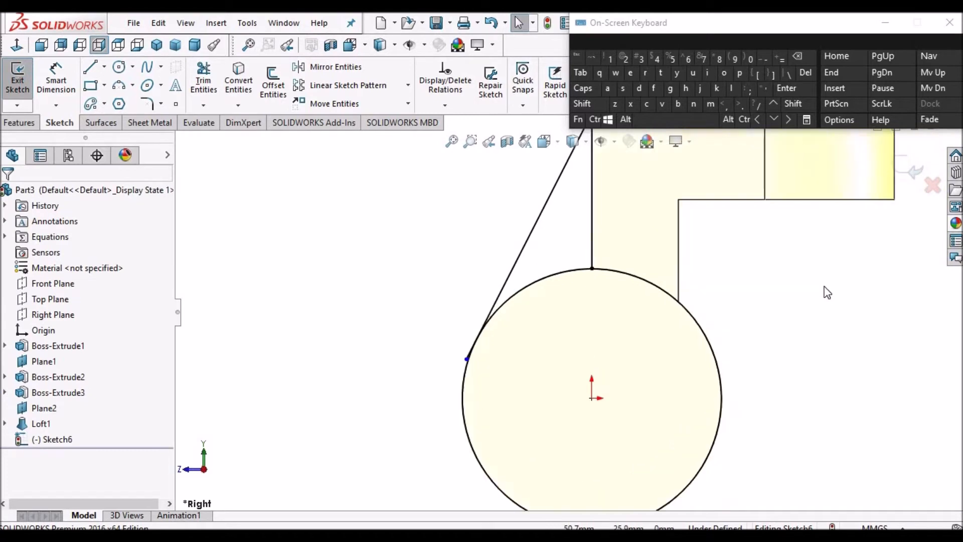
pyautogui.click(202, 85)
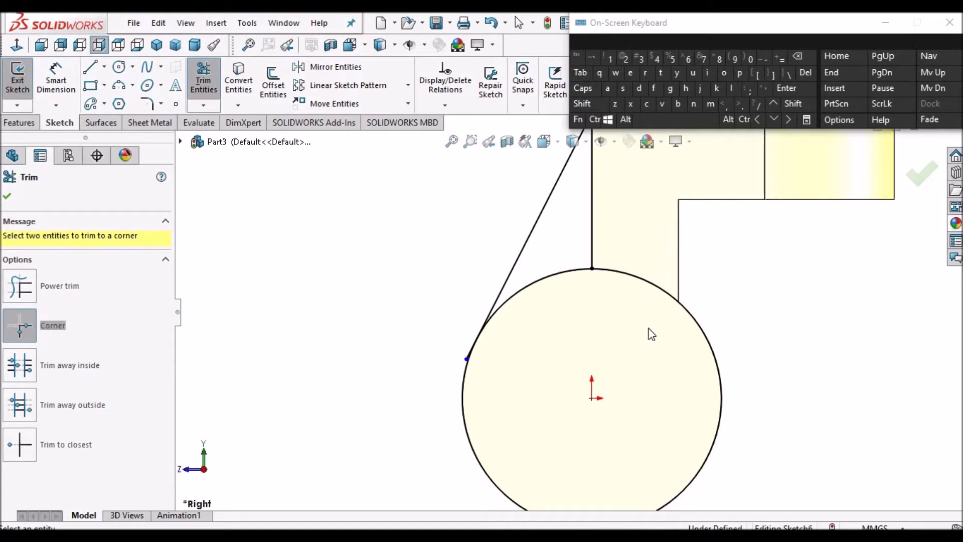
pyautogui.click(20, 284)
pyautogui.moveTo(647, 238)
pyautogui.mouseDown()
pyautogui.moveTo(520, 390)
pyautogui.moveTo(484, 415)
pyautogui.mouseUp()
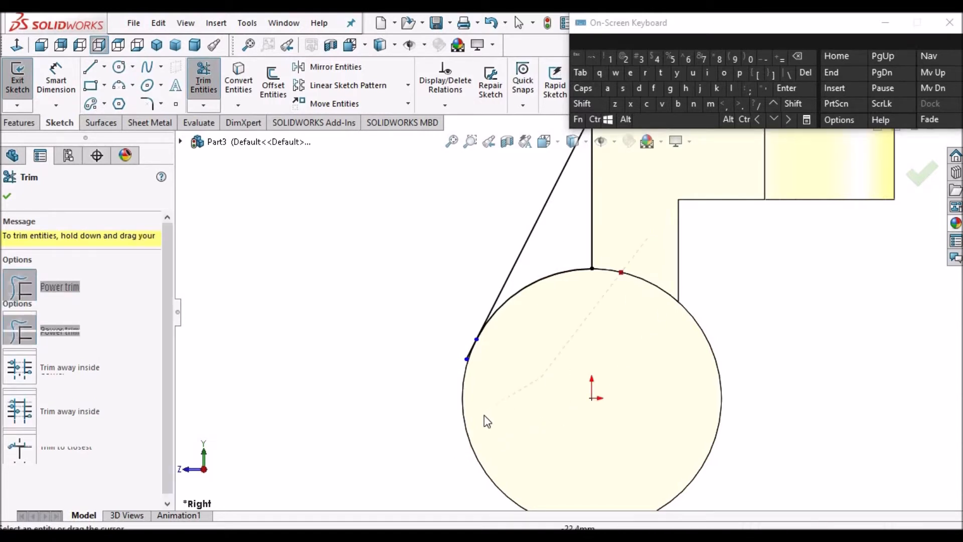
# Step: Corner-trim the slanted line's overhang back to its tangent point on the arc, and try the arc's corner with the vertical line
pyautogui.click(42, 372)
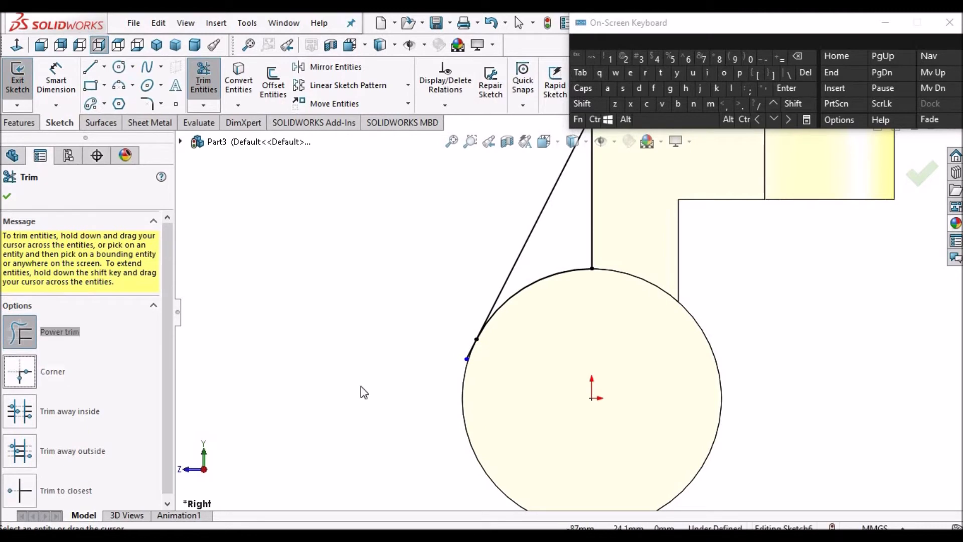
pyautogui.scroll(-5, 515, 313)
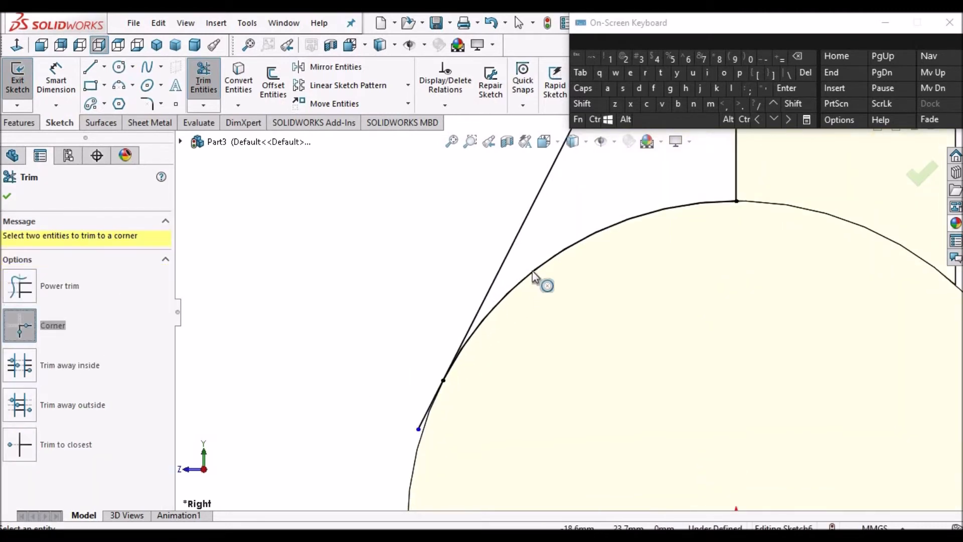
pyautogui.click(532, 271)
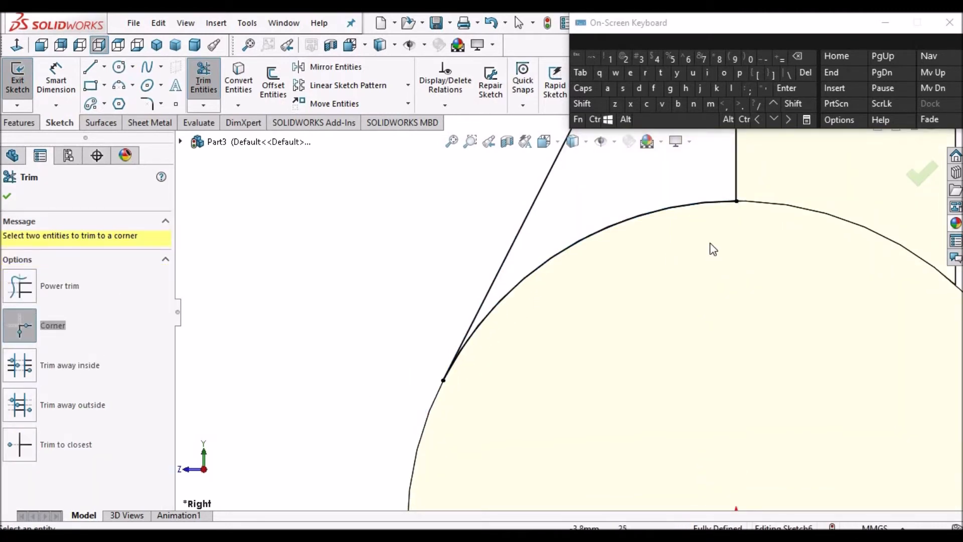
pyautogui.scroll(4, 711, 264)
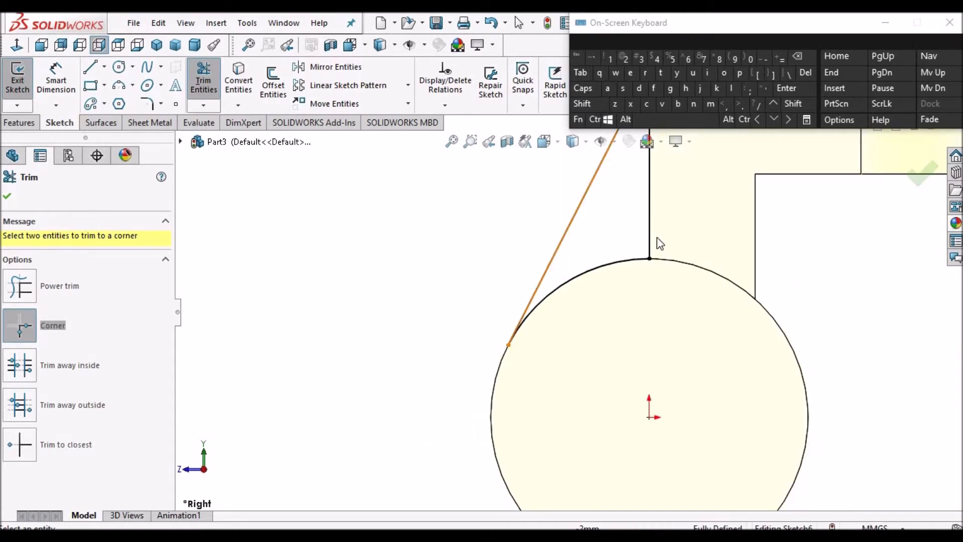
pyautogui.click(638, 254)
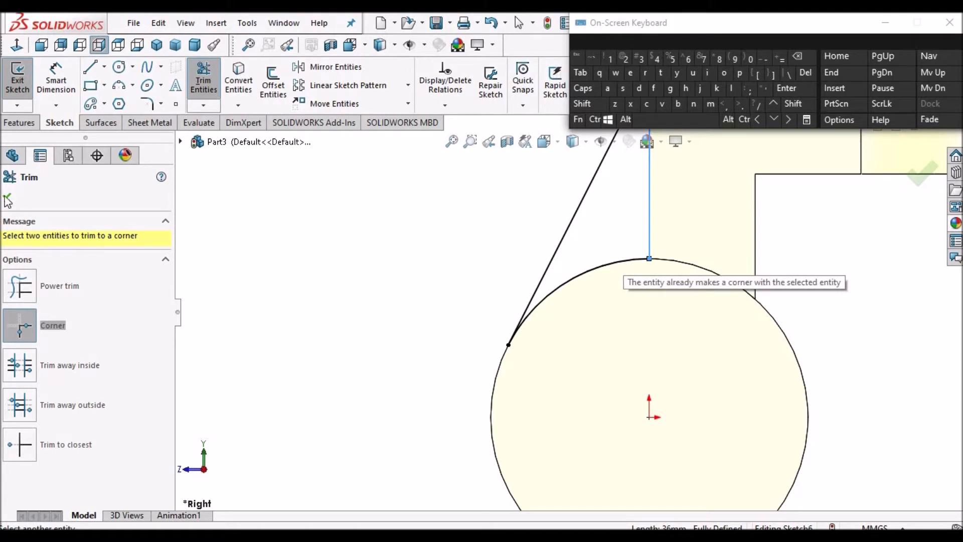
pyautogui.press('Escape')
# Step: Start a boss extrusion of the closed rib profile with the Mid Plane end condition
pyautogui.scroll(5, 544, 252)
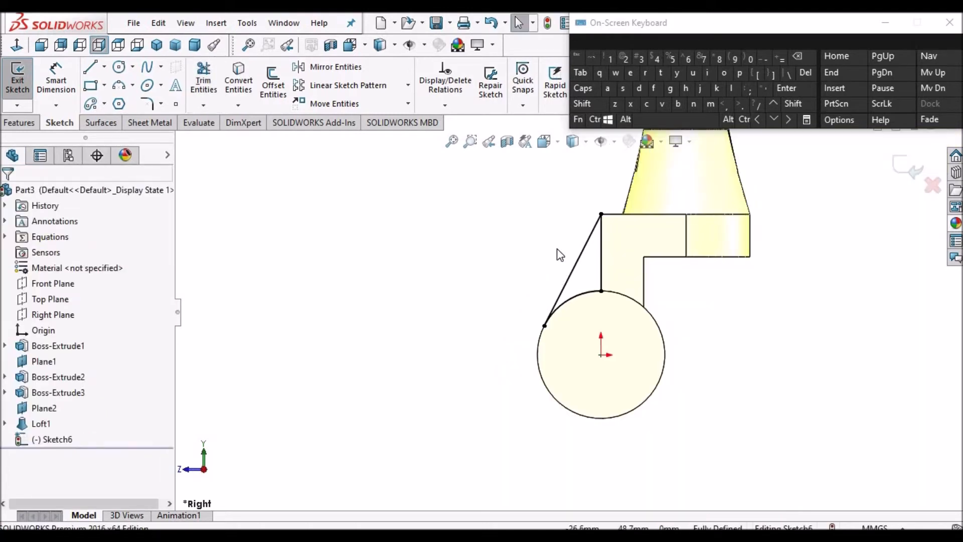
pyautogui.scroll(1, 659, 240)
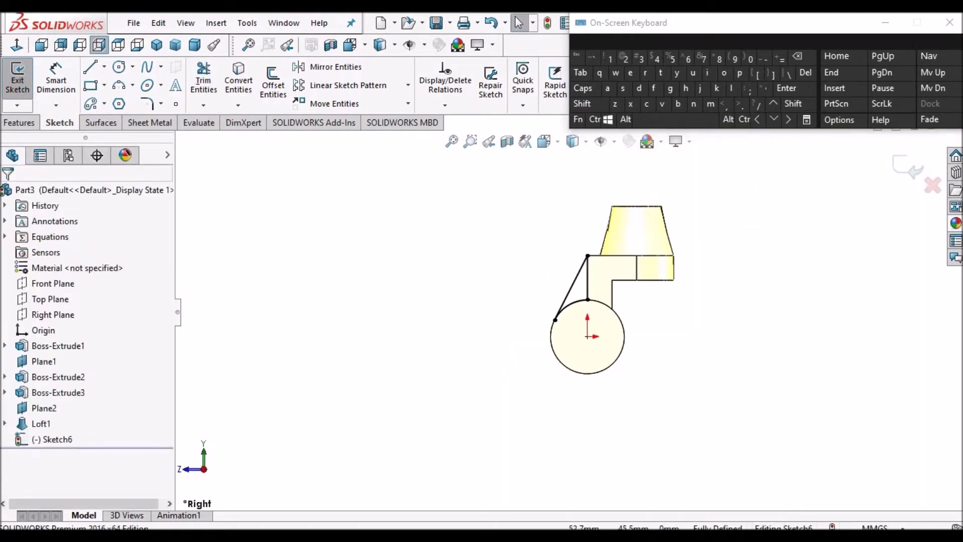
pyautogui.click(20, 122)
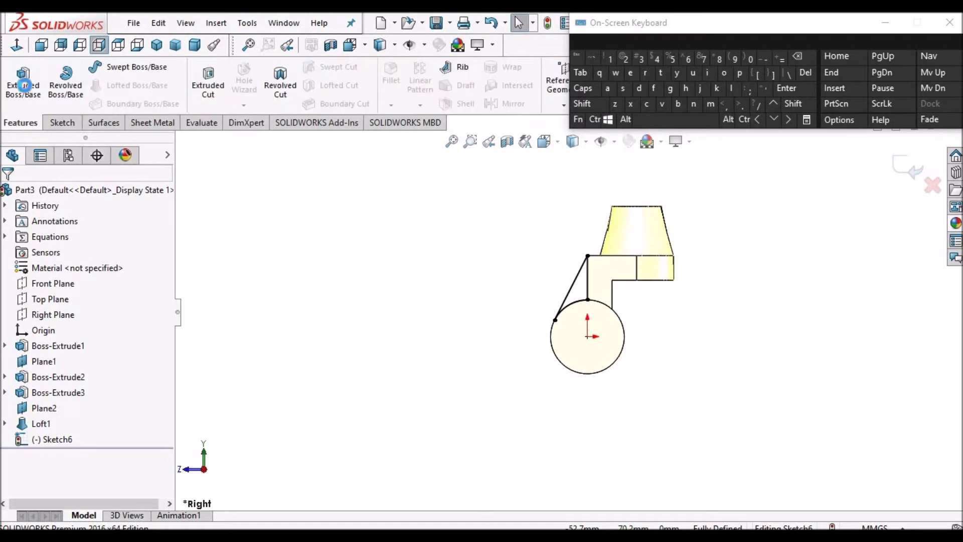
pyautogui.click(24, 85)
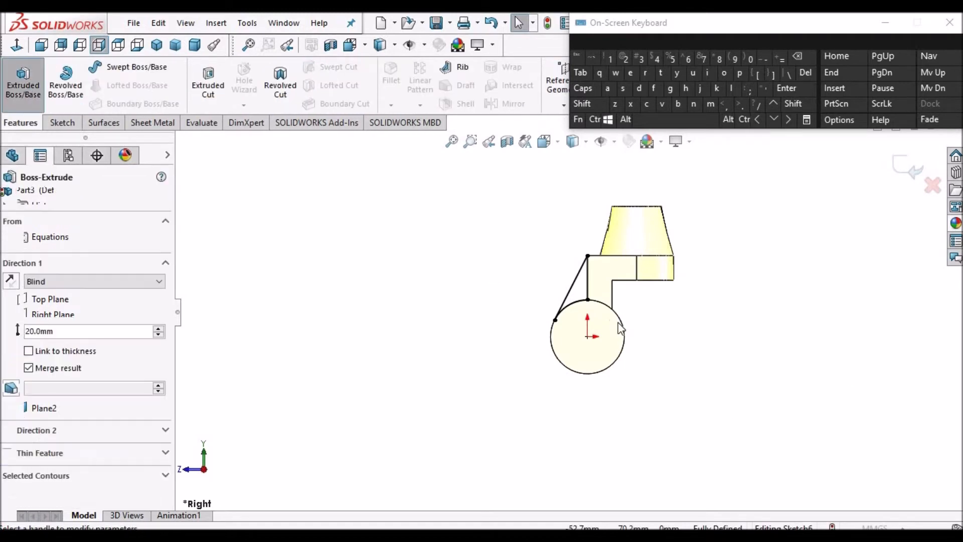
pyautogui.click(158, 281)
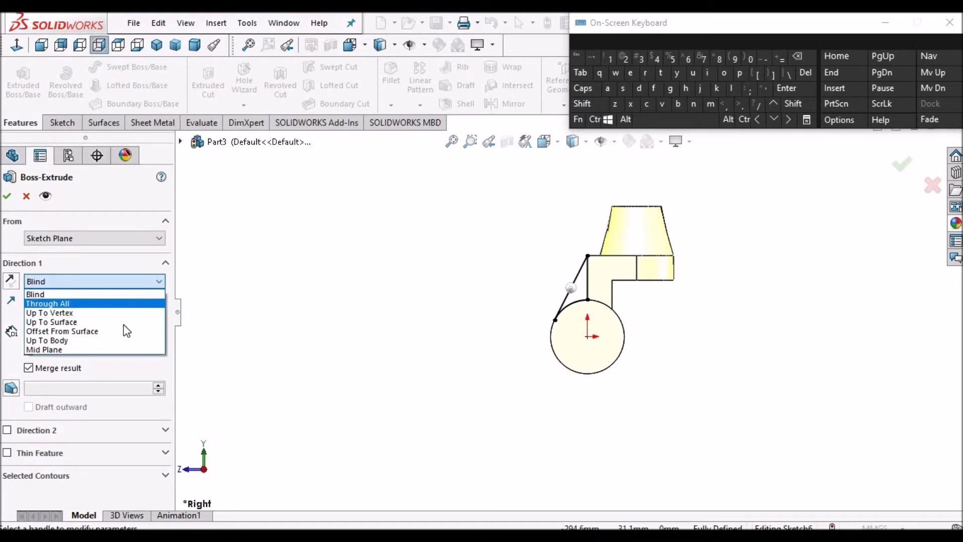
pyautogui.click(120, 350)
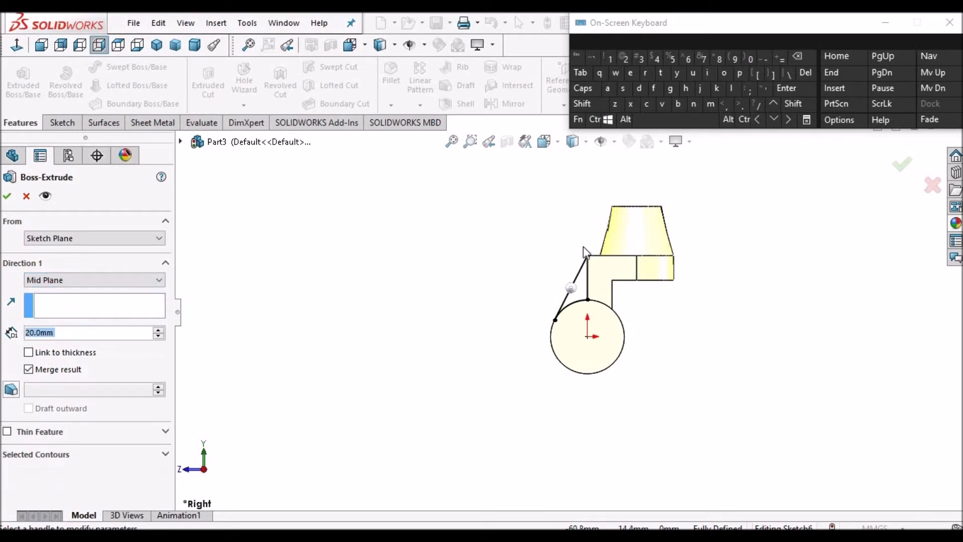
pyautogui.moveTo(652, 278)
pyautogui.mouseDown(button='middle')
pyautogui.moveTo(666, 301)
pyautogui.moveTo(628, 314)
pyautogui.mouseUp(button='middle')
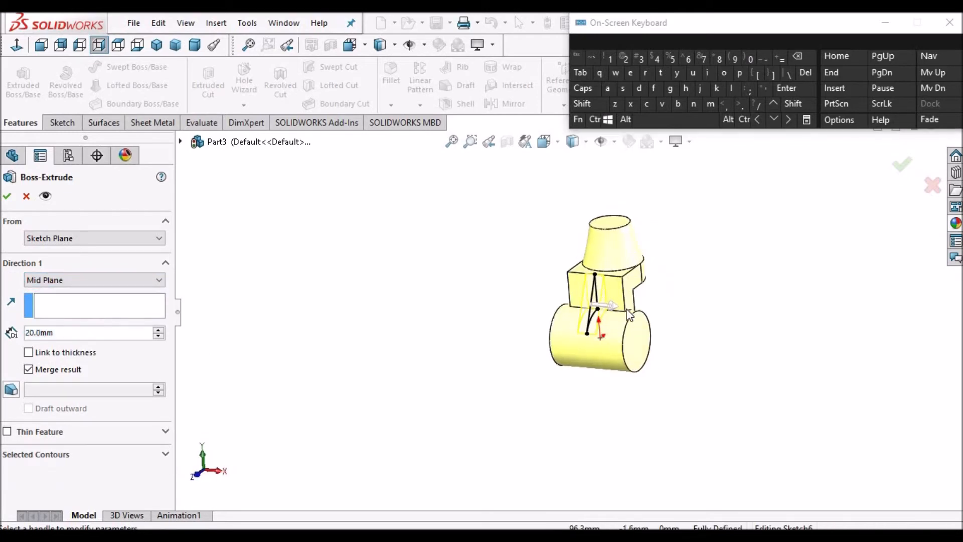
pyautogui.scroll(-5, 609, 306)
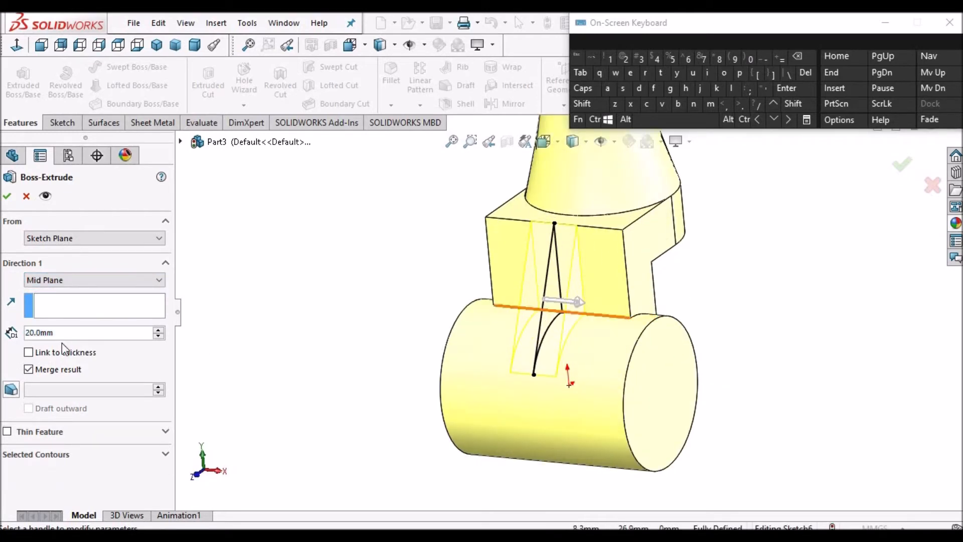
# Step: Check the rib thickness in the PDF reference drawing, then set the extrusion depth to 12 mm and create the rib
pyautogui.hotkey('alt', 'Tab')
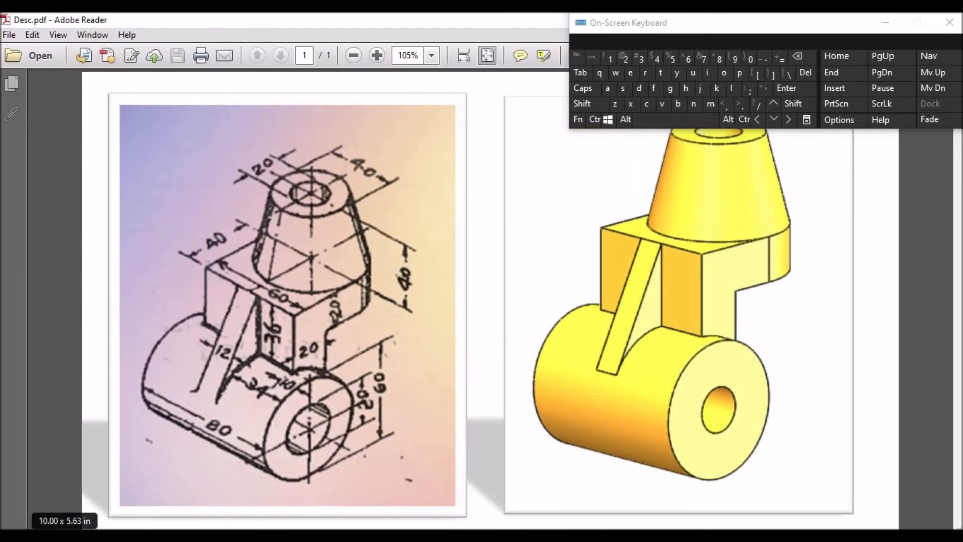
pyautogui.hotkey('alt', 'Tab')
pyautogui.click(74, 333)
pyautogui.click(74, 332)
pyautogui.hotkey('ctrl', 'a')
pyautogui.write('12')
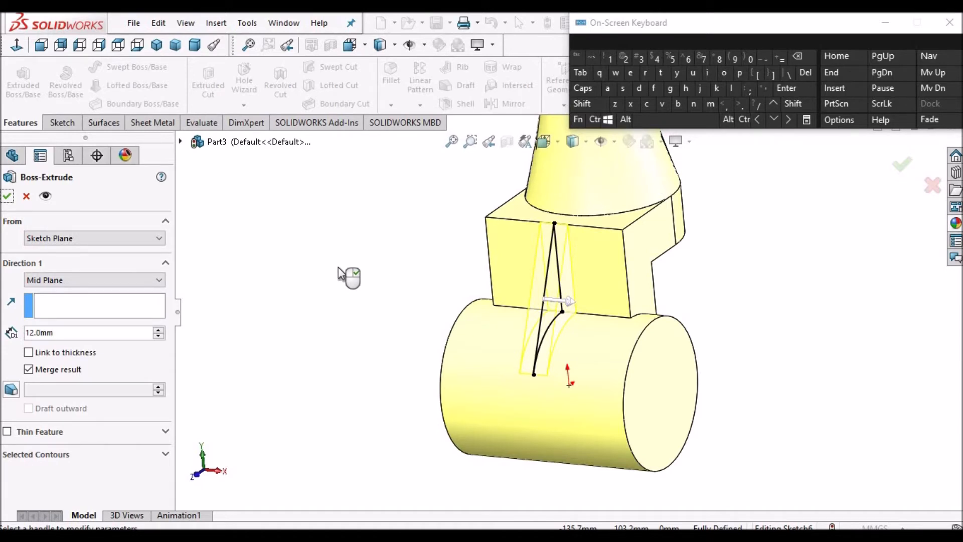
pyautogui.click(10, 196)
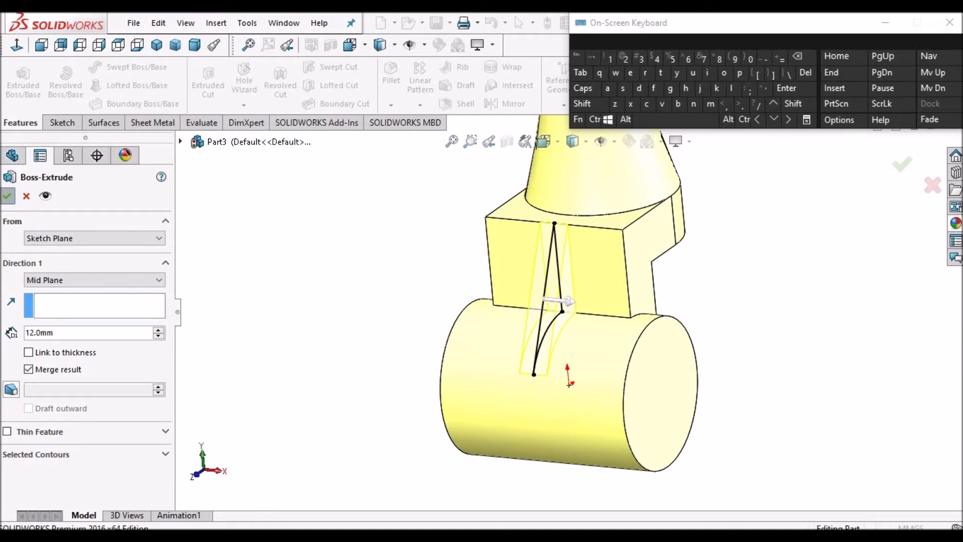
# Step: Check the cylinder's bore in the PDF reference drawing, then select the cylinder's flat end face in the model for sketching
pyautogui.hotkey('alt', 'Tab')
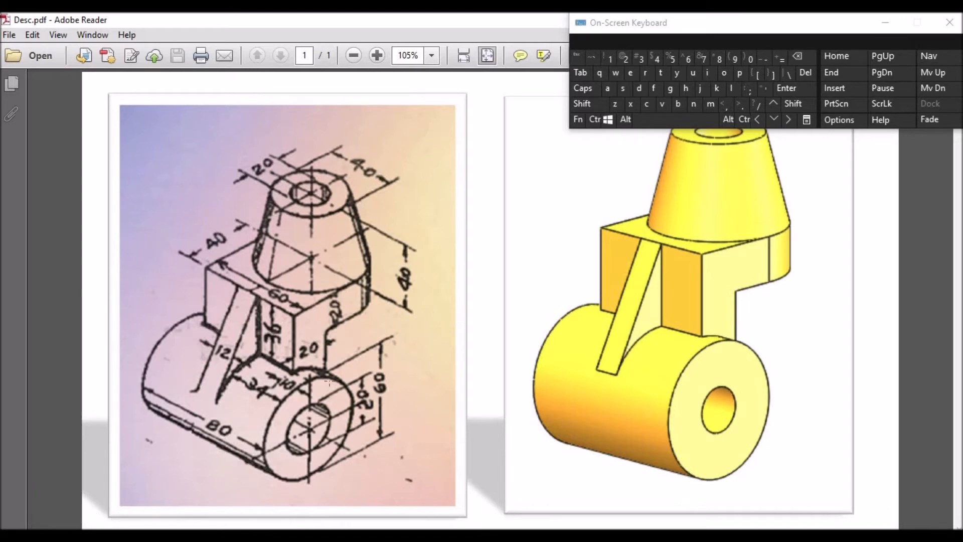
pyautogui.click(204, 527)
pyautogui.scroll(2, 687, 306)
pyautogui.moveTo(687, 304); pyautogui.dragTo(569, 382, button='middle')
pyautogui.click(557, 362)
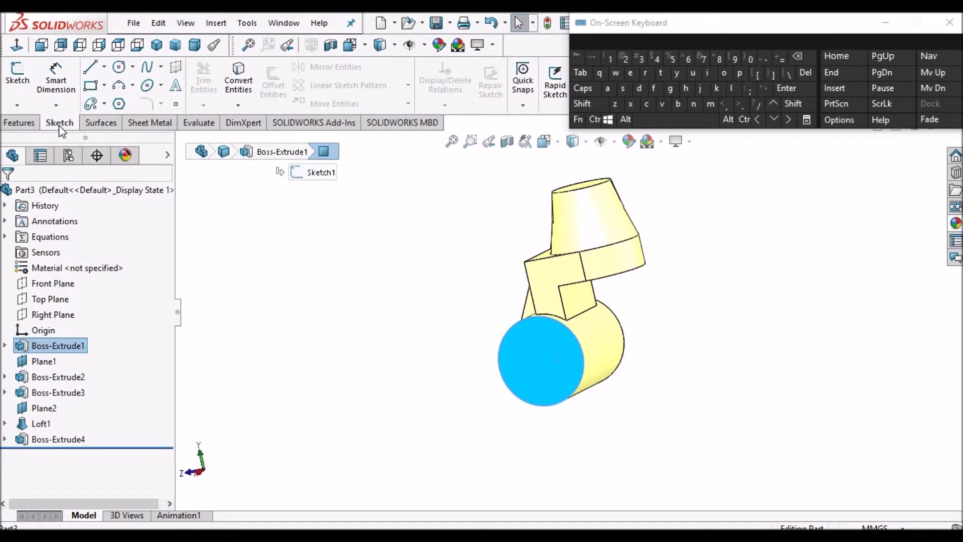
# Step: Start a sketch on the large cylinder's end face and draw a circle about 41 mm in diameter near its centre
pyautogui.click(19, 77)
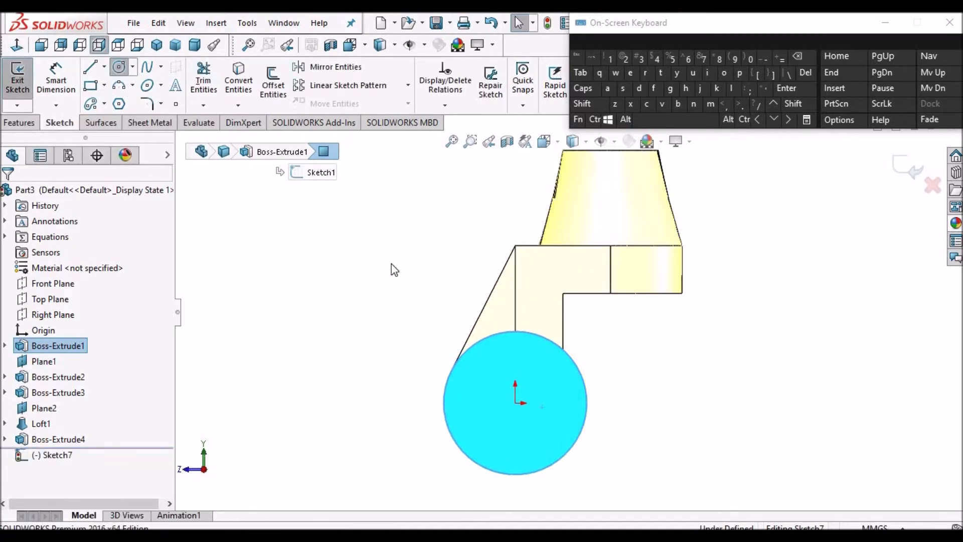
pyautogui.click(515, 398)
pyautogui.click(539, 354)
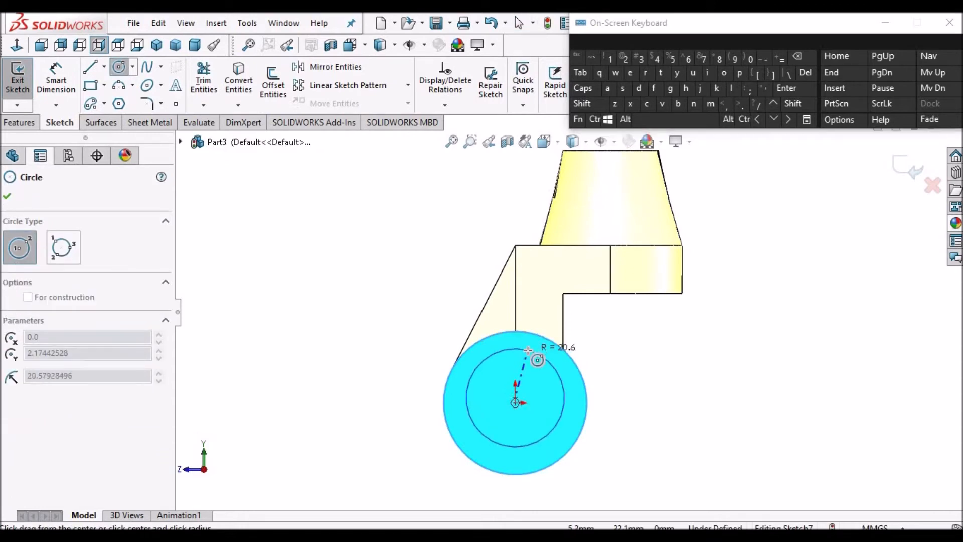
pyautogui.rightClick(377, 285)
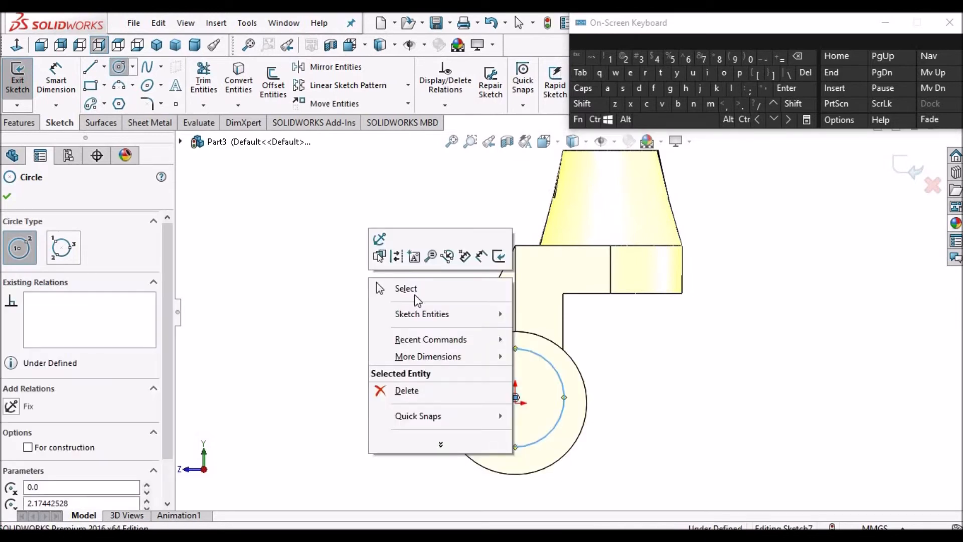
pyautogui.click(393, 288)
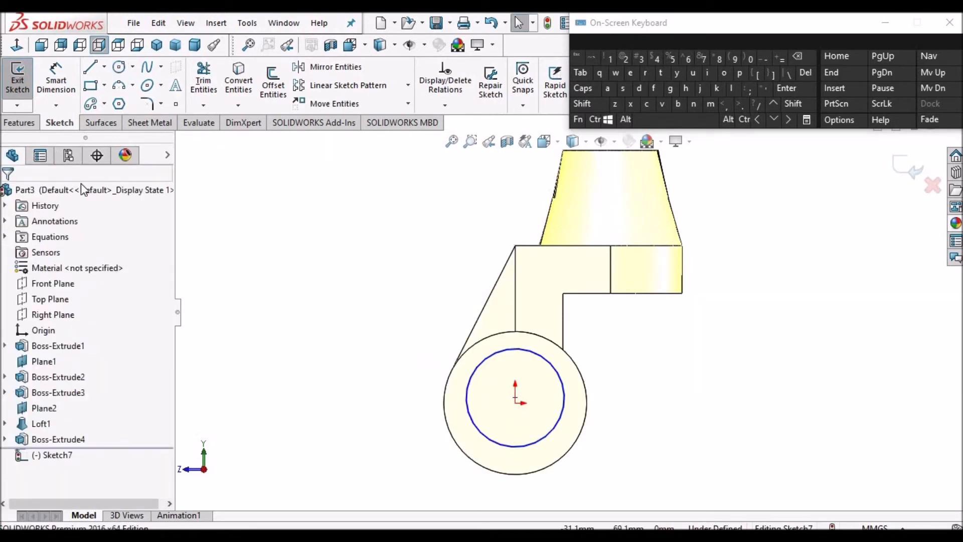
# Step: Move the circle's centre point onto the sketch origin
pyautogui.scroll(-5, 520, 403)
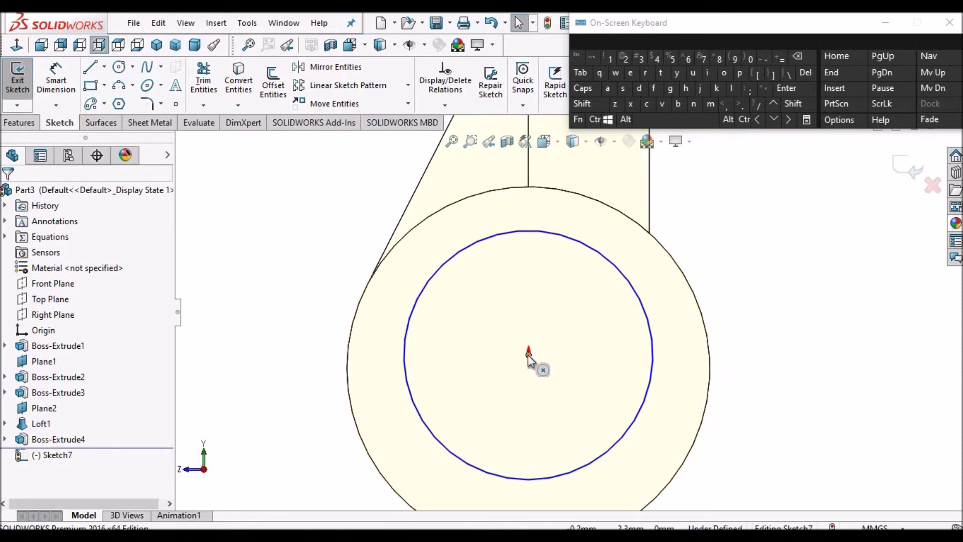
pyautogui.moveTo(528, 355); pyautogui.dragTo(529, 370)
pyautogui.scroll(3, 522, 387)
pyautogui.click(284, 277)
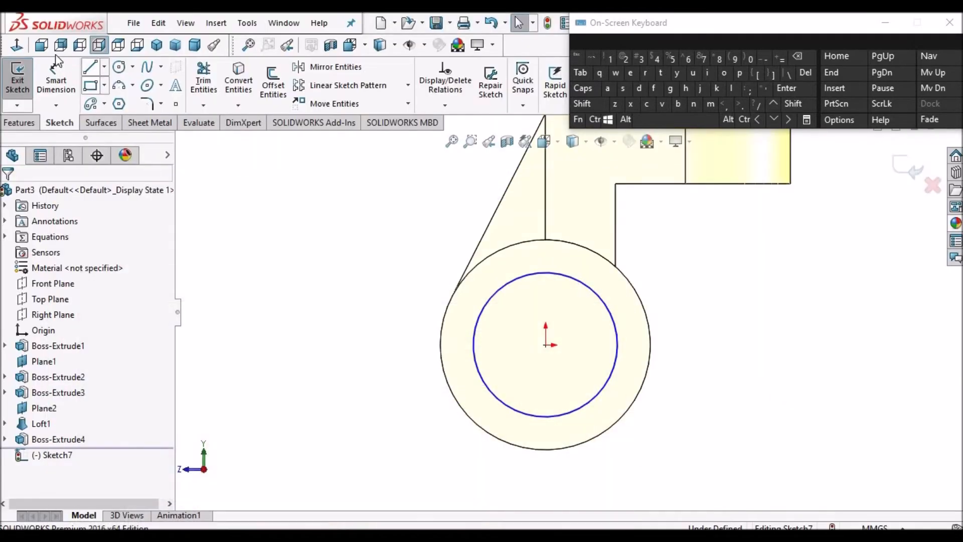
# Step: Dimension the circle on the cylinder's end face with a diameter of 20 mm
pyautogui.click(57, 62)
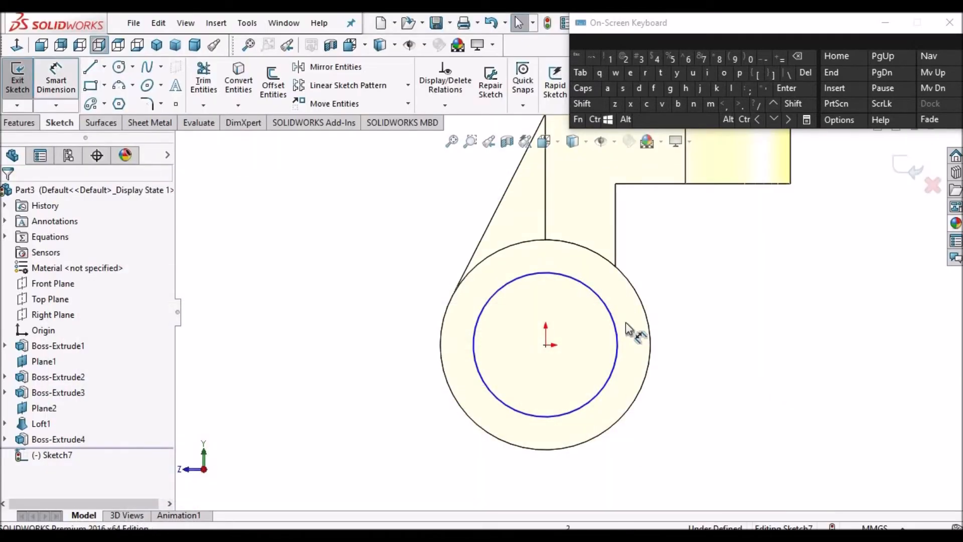
pyautogui.click(566, 321)
pyautogui.click(568, 325)
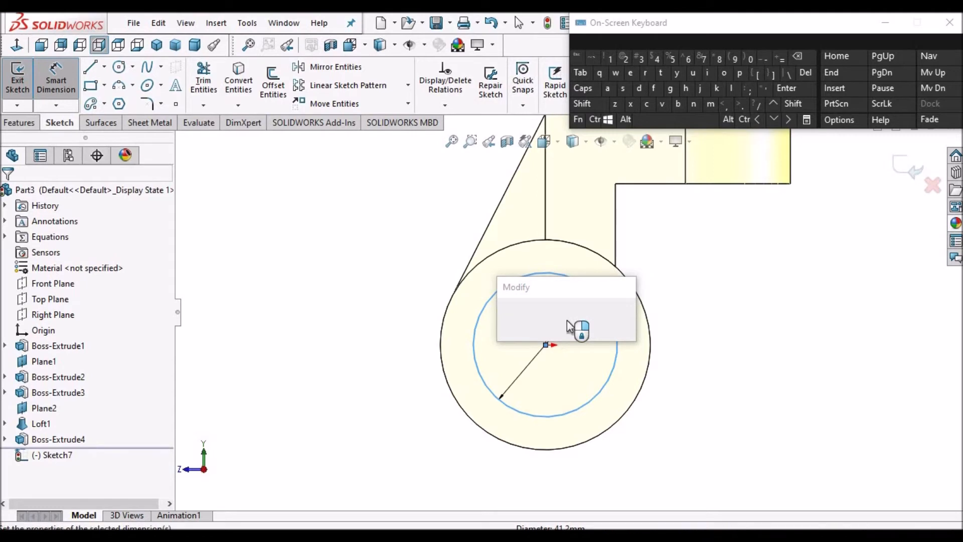
pyautogui.write('20')
pyautogui.press('Escape')
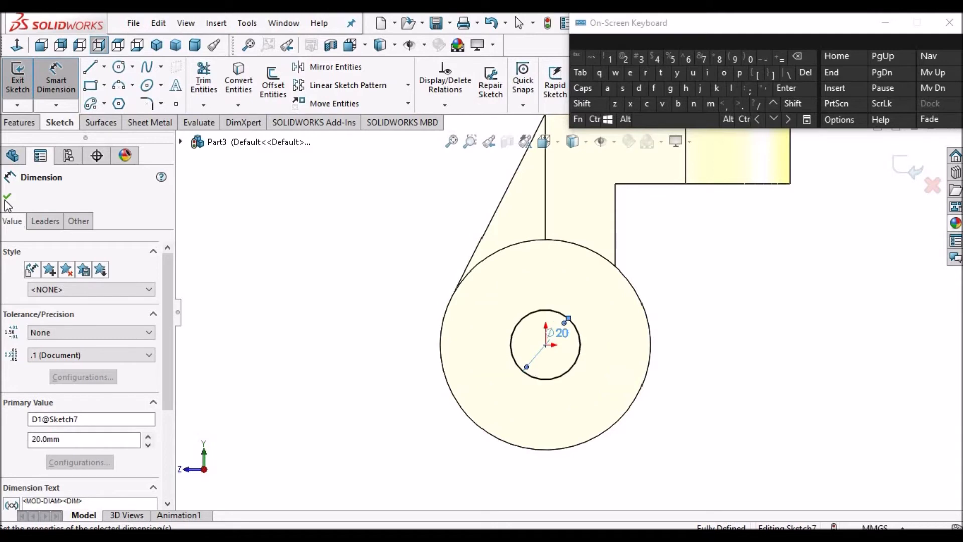
pyautogui.click(812, 218)
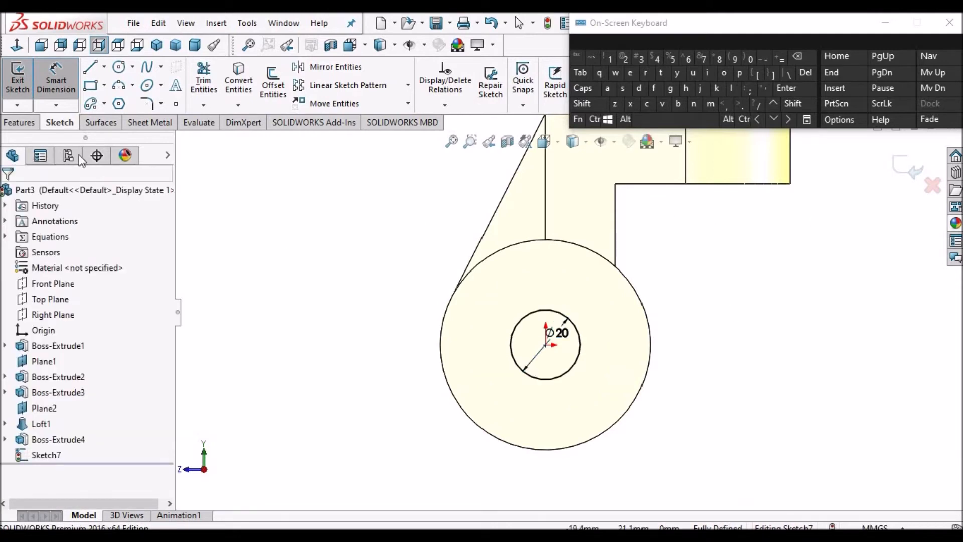
# Step: Cut-extrude the 20 mm circle through the horizontal cylinder using the Up To Next end condition
pyautogui.click(14, 125)
pyautogui.click(214, 85)
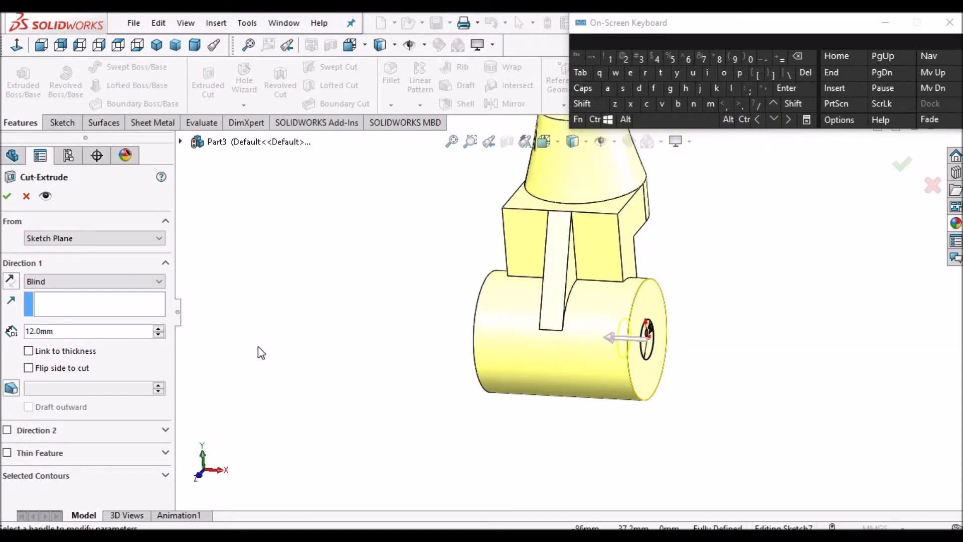
pyautogui.click(158, 282)
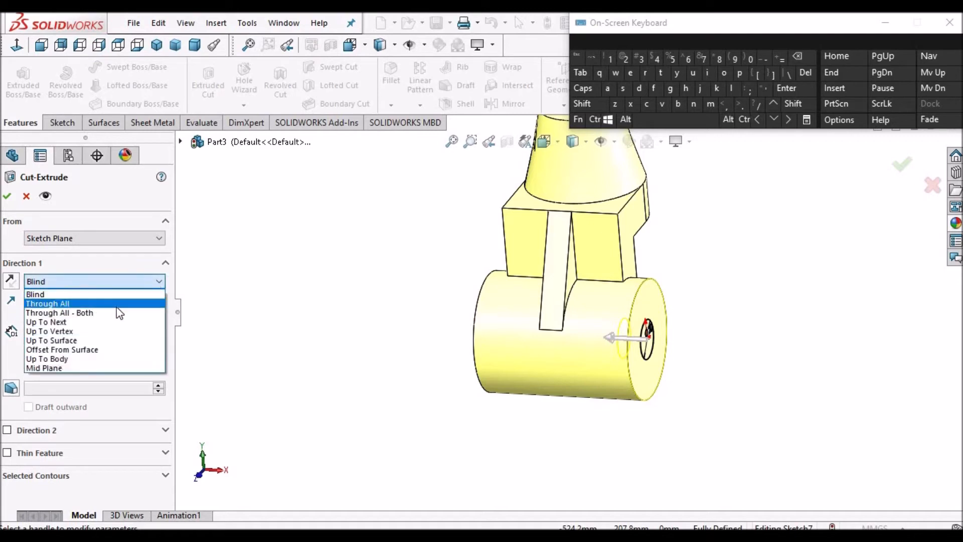
pyautogui.click(111, 323)
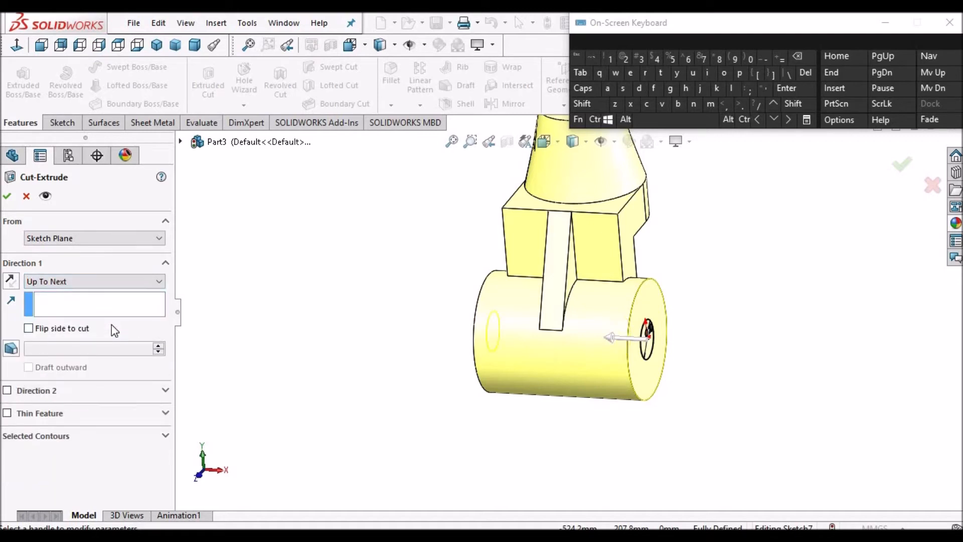
pyautogui.click(9, 197)
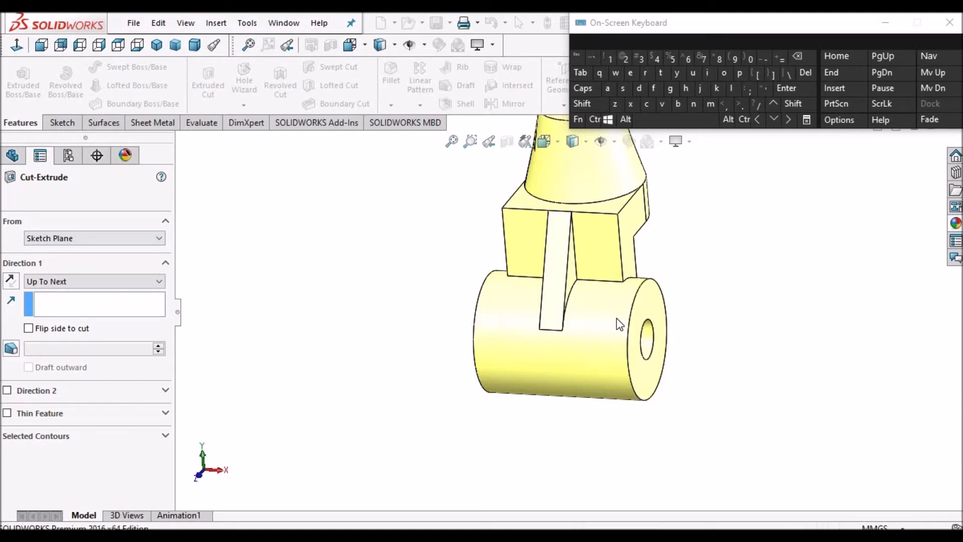
# Step: Start a sketch on the top face of the tapered loft and check its hole diameter in the reference drawing Desc.pdf in Adobe Reader
pyautogui.moveTo(701, 329); pyautogui.dragTo(582, 348, button='middle')
pyautogui.scroll(6, 569, 313)
pyautogui.scroll(-5, 614, 235)
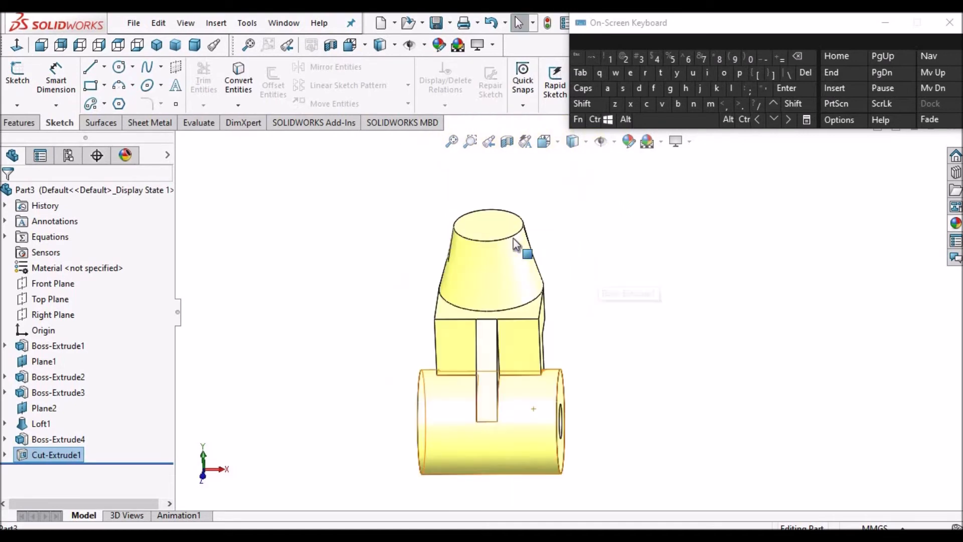
pyautogui.click(475, 227)
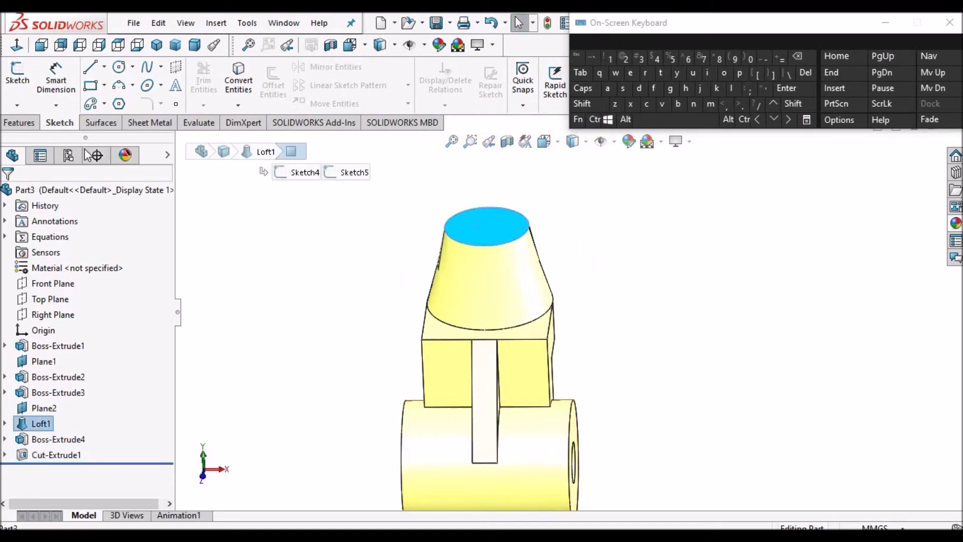
pyautogui.click(19, 74)
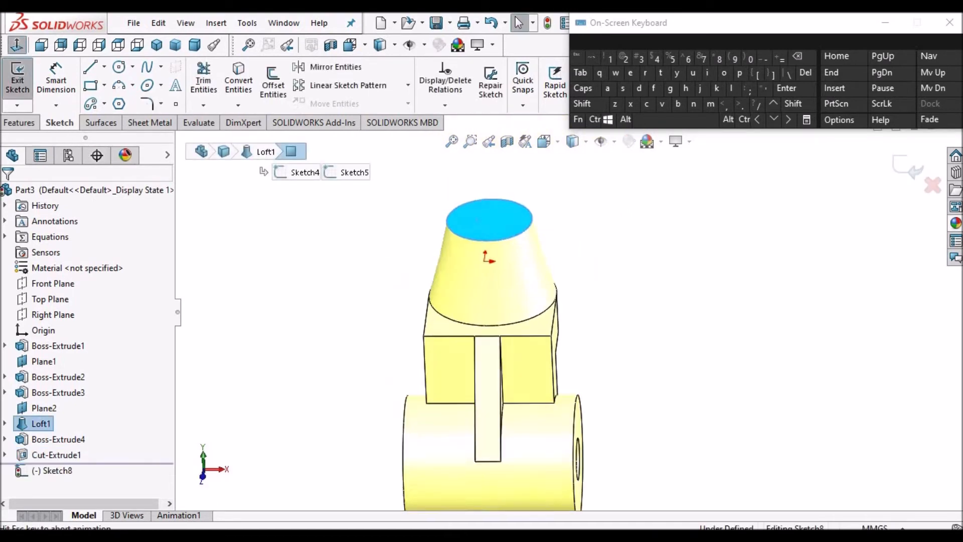
pyautogui.hotkey('alt', 'Tab')
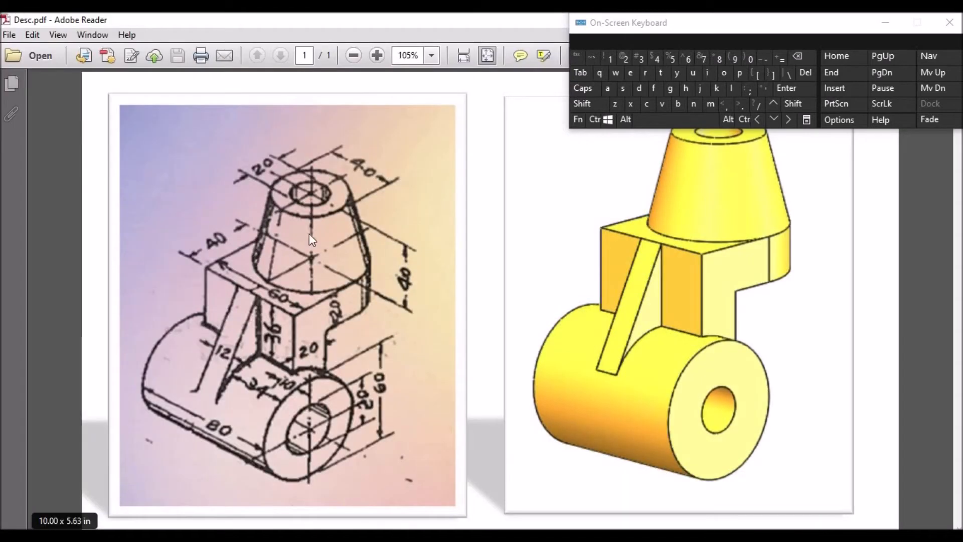
pyautogui.hotkey('alt', 'Tab')
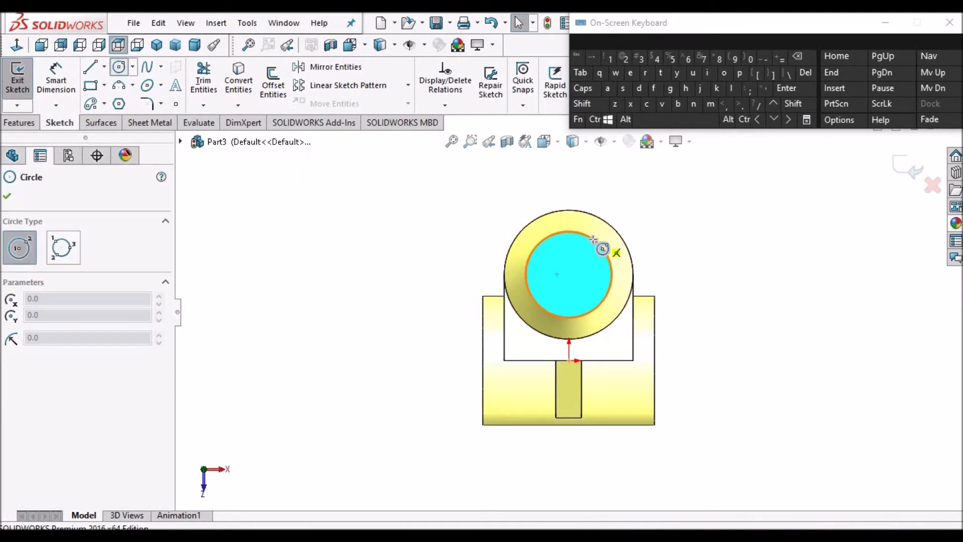
# Step: Draw a circle about 24 mm in diameter, concentric with the loft's circular top face
pyautogui.click(569, 275)
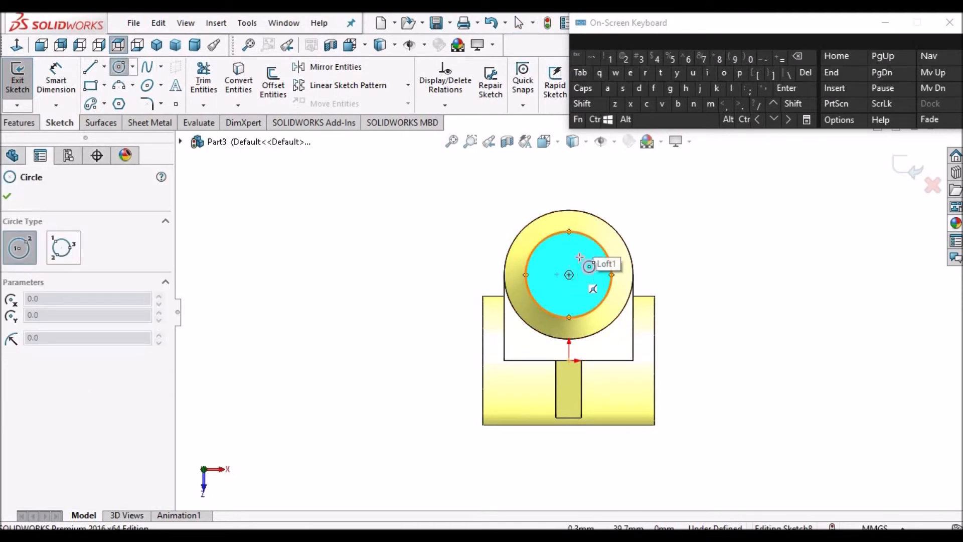
pyautogui.click(585, 254)
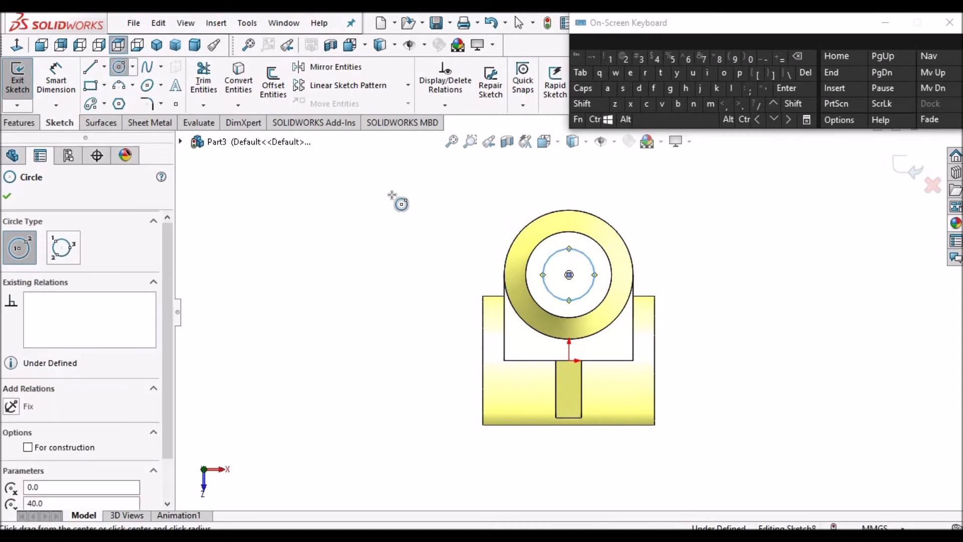
pyautogui.rightClick(392, 197)
pyautogui.click(401, 205)
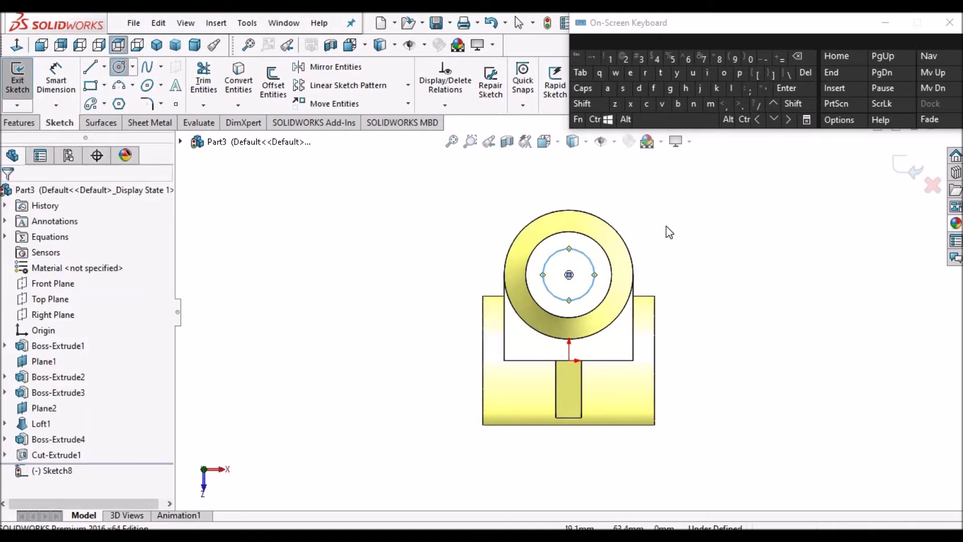
# Step: Dimension the circle on the loft's top face with a diameter of 20 mm
pyautogui.scroll(-3, 672, 228)
pyautogui.click(54, 72)
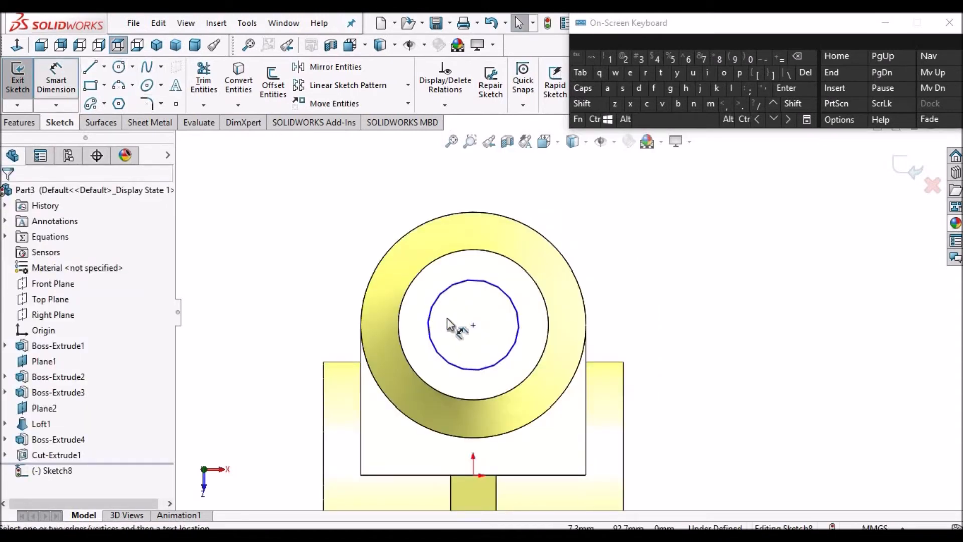
pyautogui.click(484, 304)
pyautogui.click(484, 305)
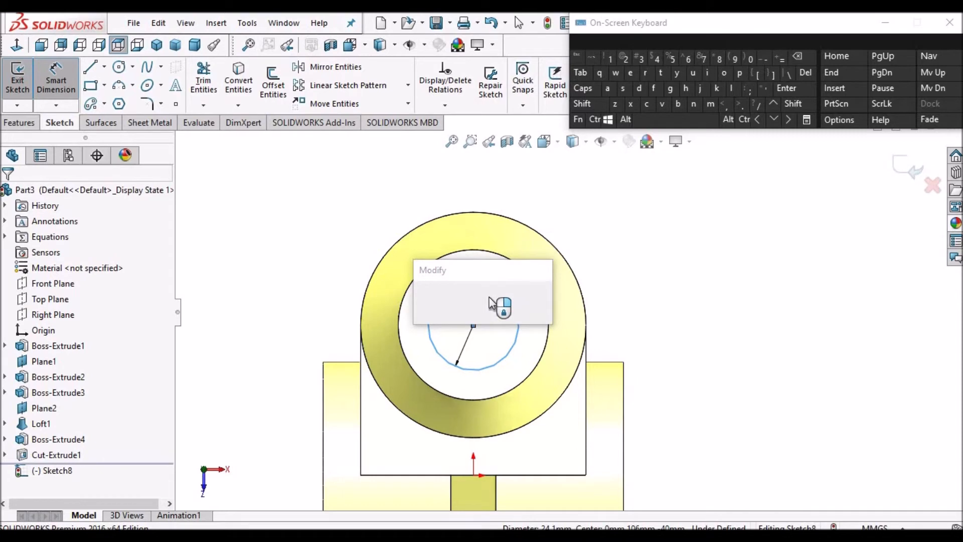
pyautogui.write('20')
pyautogui.press('Return')
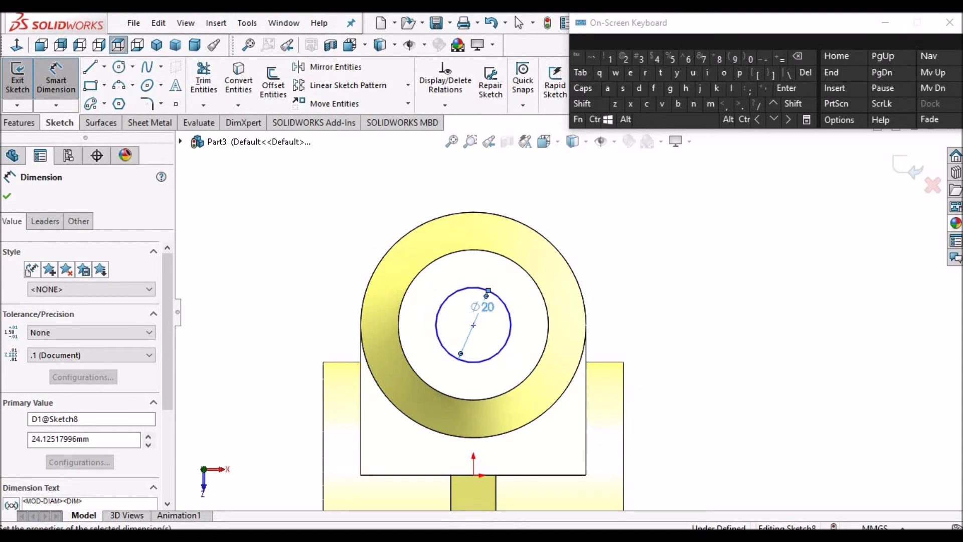
pyautogui.press('Escape')
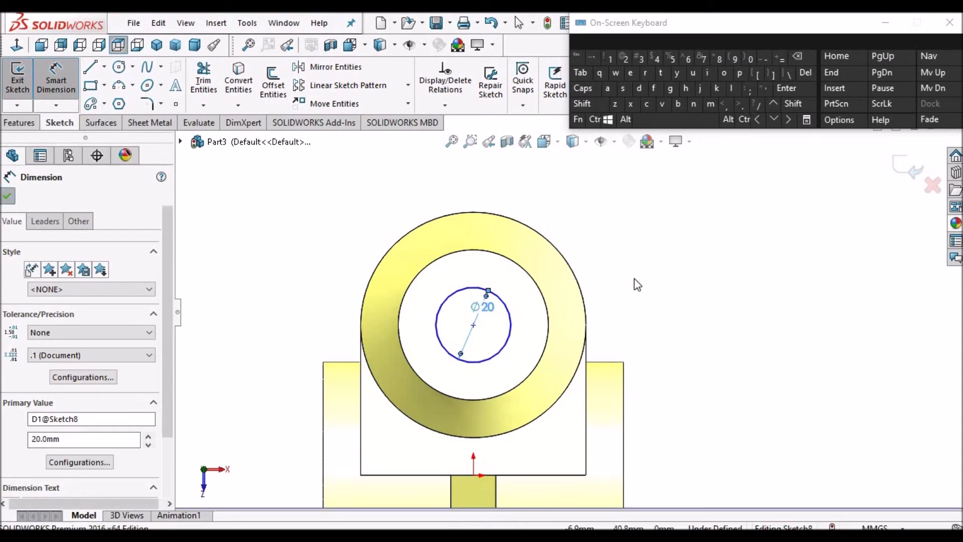
# Step: Cut-extrude the top-face circle down through the tapered boss using the Up To Next end condition
pyautogui.scroll(4, 634, 279)
pyautogui.moveTo(466, 224); pyautogui.dragTo(477, 437, button='middle')
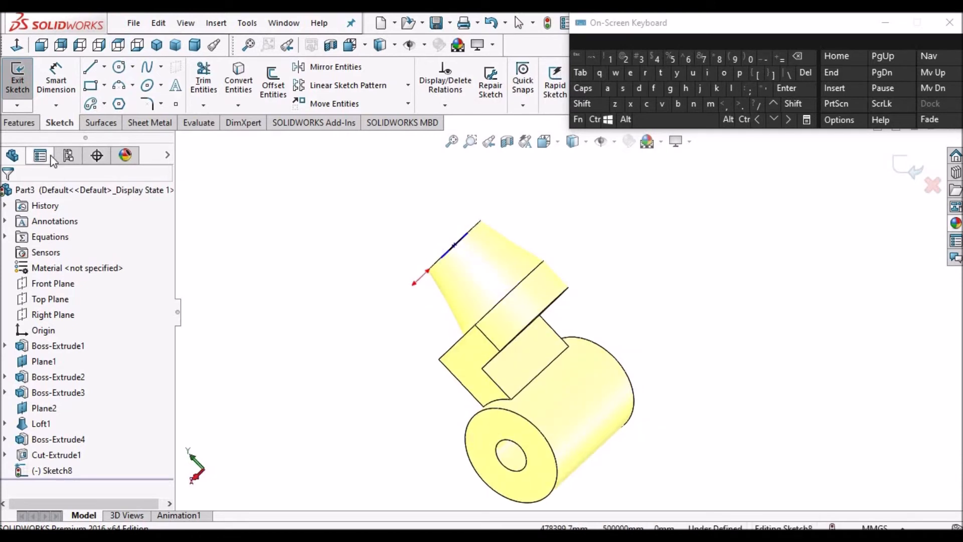
pyautogui.click(20, 122)
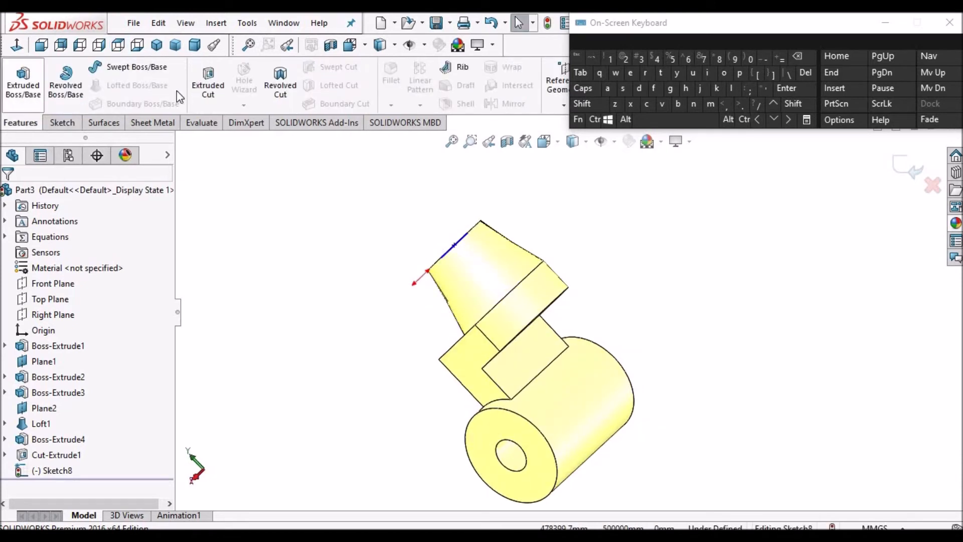
pyautogui.click(204, 85)
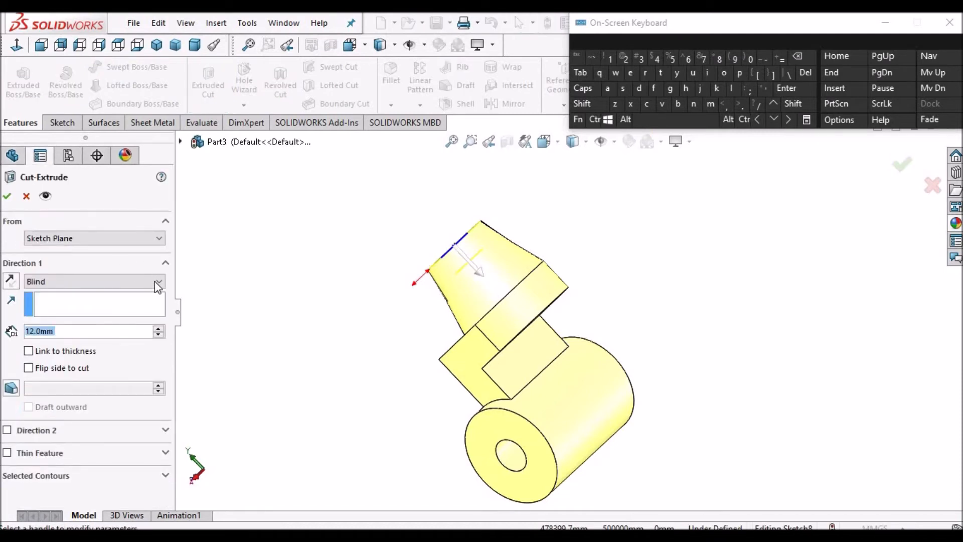
pyautogui.click(155, 281)
pyautogui.click(128, 323)
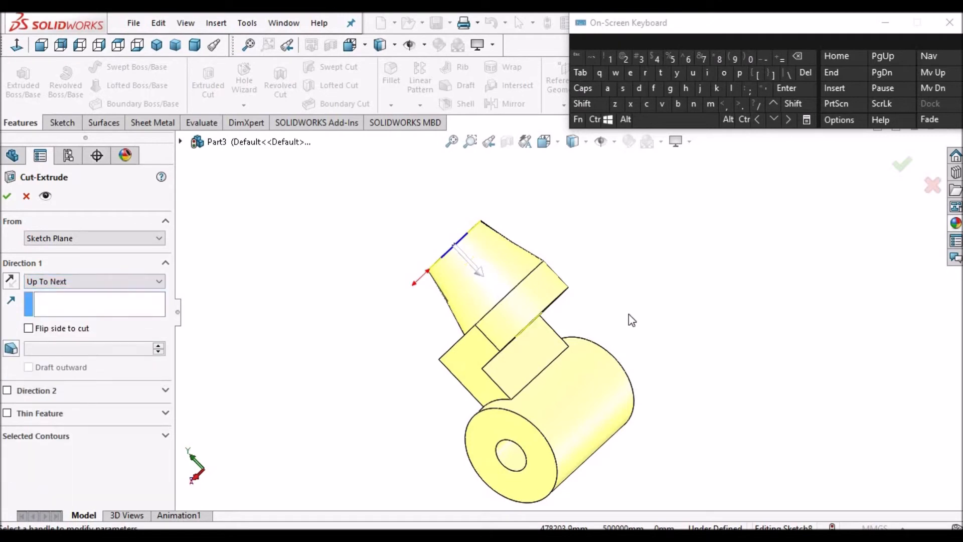
pyautogui.scroll(-4, 505, 336)
pyautogui.scroll(3, 500, 339)
pyautogui.scroll(-2, 441, 308)
pyautogui.moveTo(441, 309); pyautogui.dragTo(446, 331, button='middle')
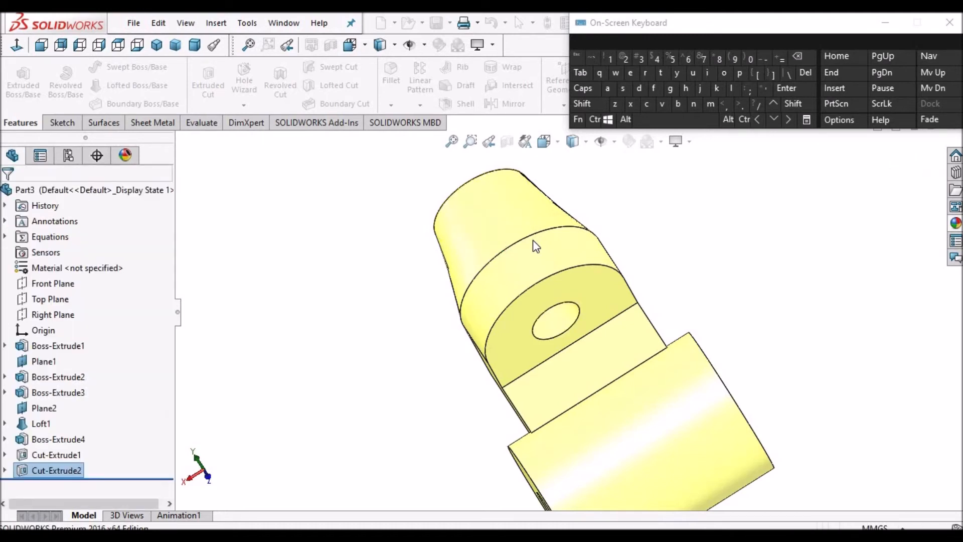
# Step: Compare the part in dimetric view with the reference drawing, and save the part
pyautogui.scroll(-2, 532, 259)
pyautogui.scroll(4, 536, 268)
pyautogui.moveTo(541, 242); pyautogui.dragTo(550, 339, button='middle')
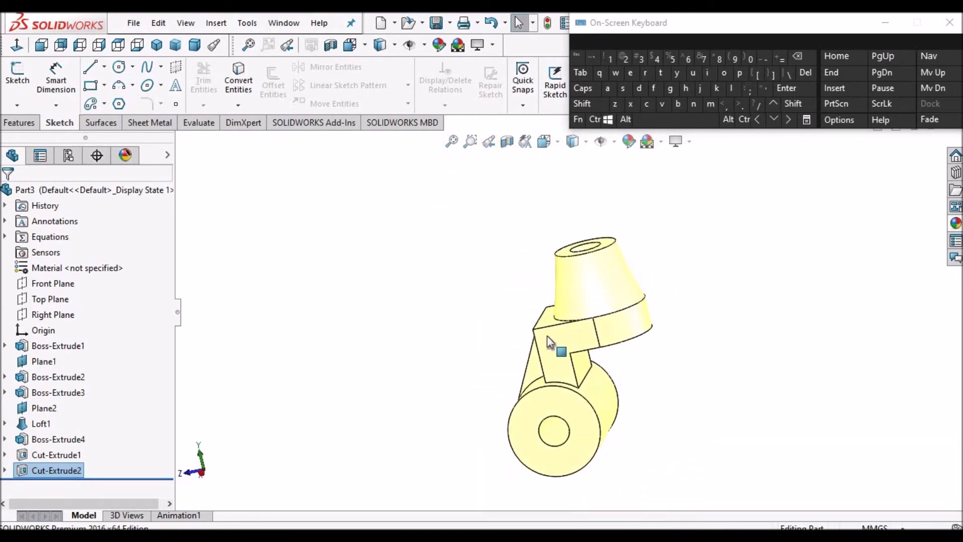
pyautogui.click(193, 44)
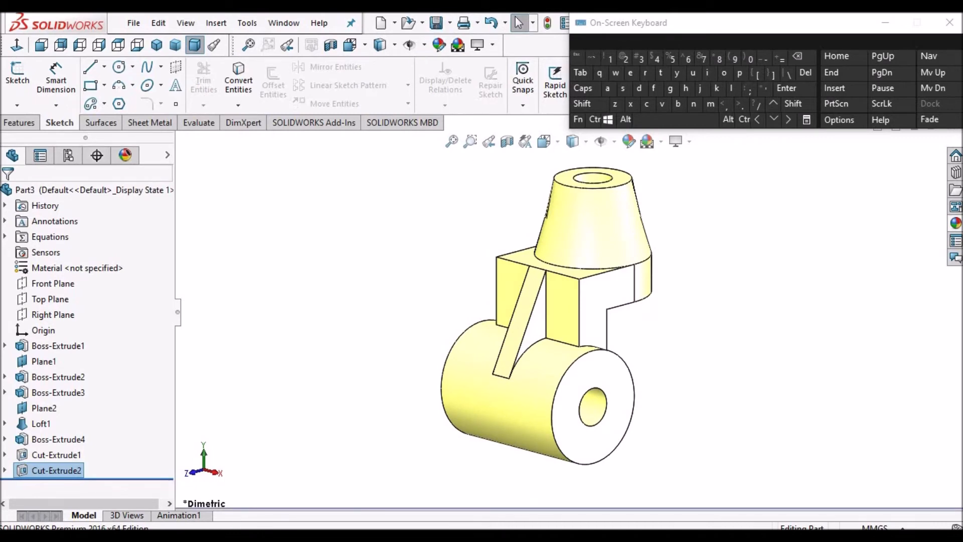
pyautogui.hotkey('alt', 'Tab')
pyautogui.hotkey('alt', 'Tab')
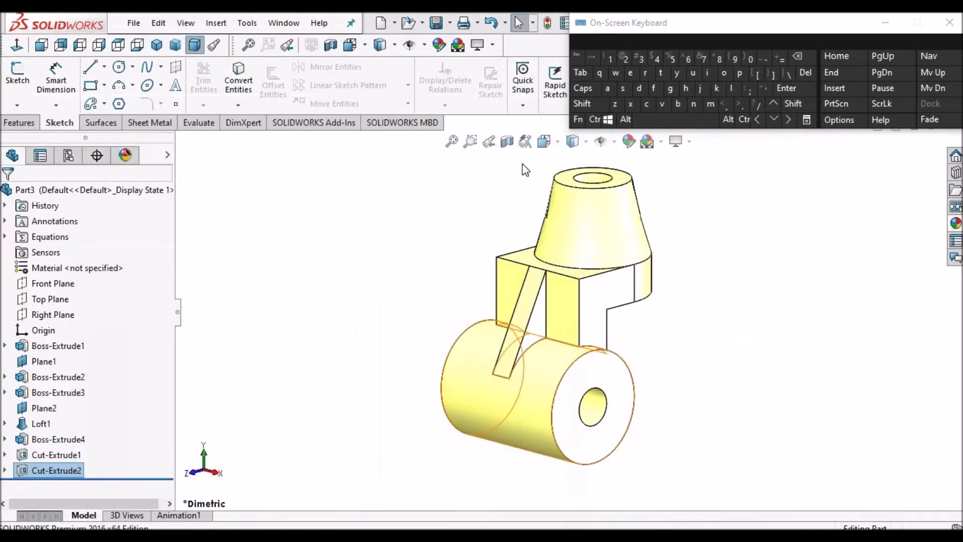
pyautogui.click(437, 23)
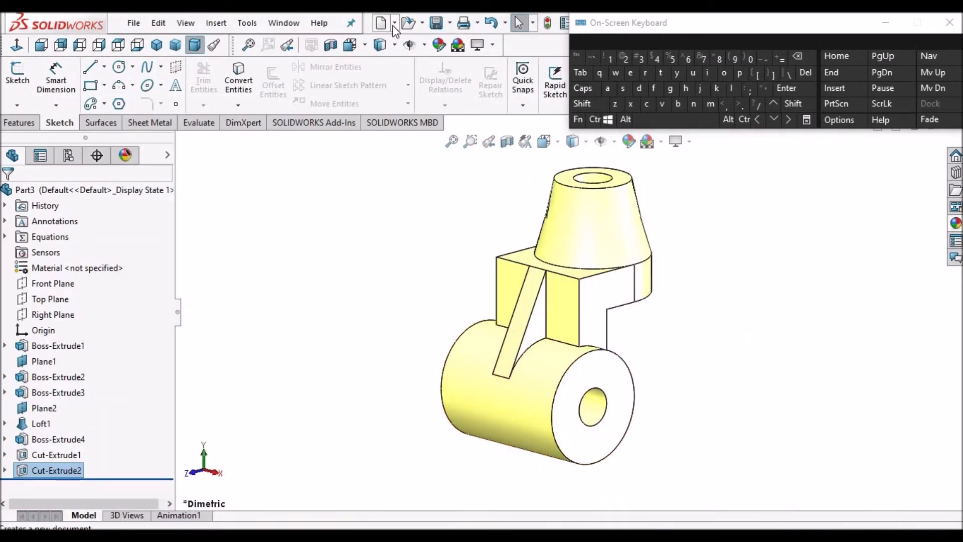
# Step: Create a new drawing document from the Youtube A3 Sheet template
pyautogui.click(394, 24)
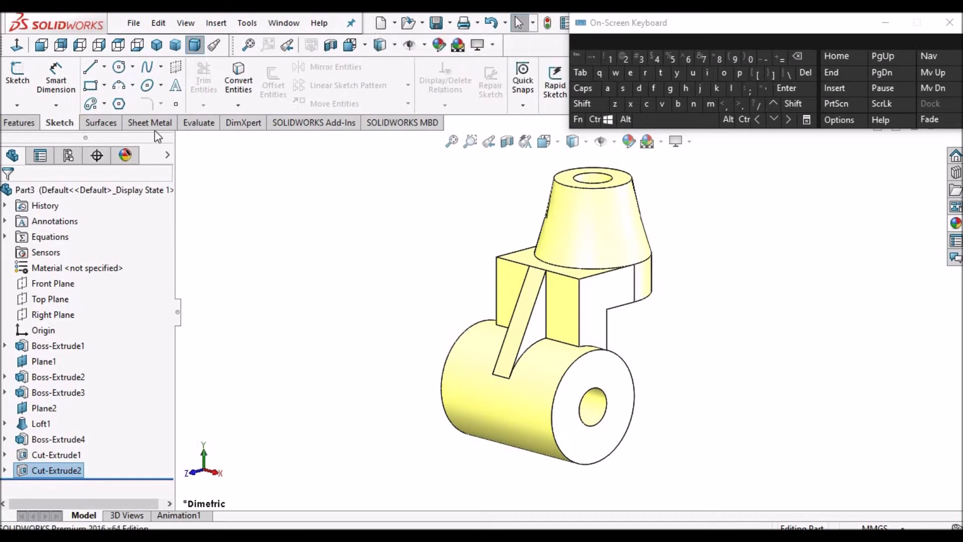
pyautogui.click(439, 174)
pyautogui.click(507, 434)
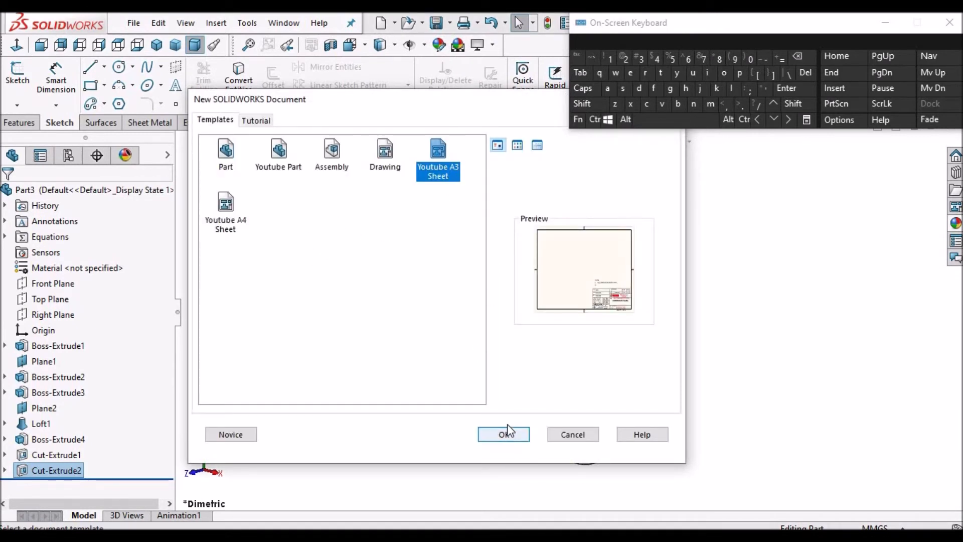
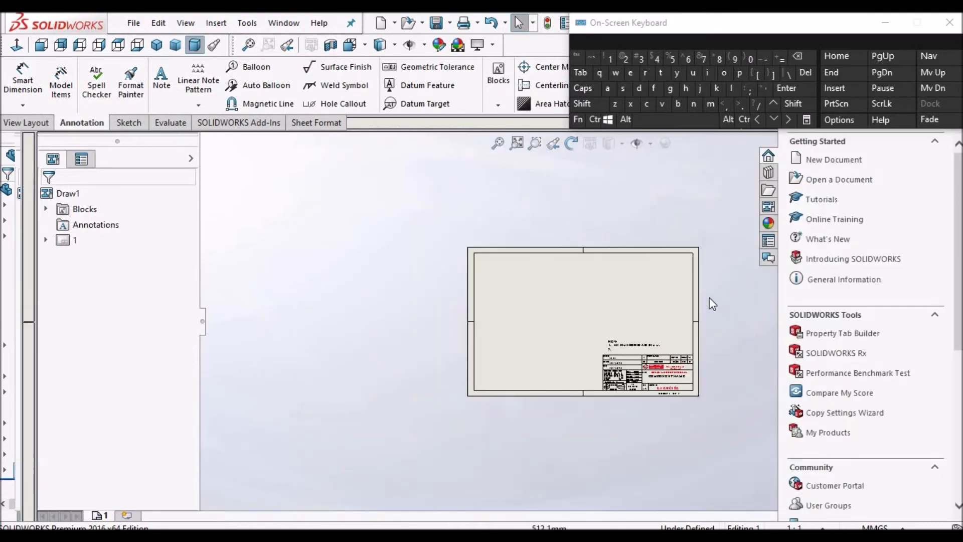
# Step: Insert a dimetric model view of Part3 in the upper part of the drawing sheet
pyautogui.click(45, 123)
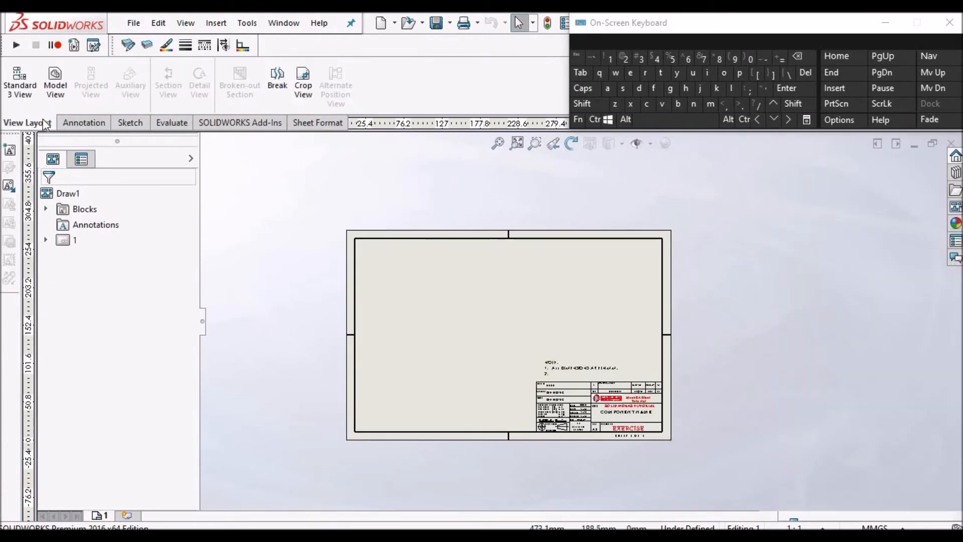
pyautogui.click(61, 86)
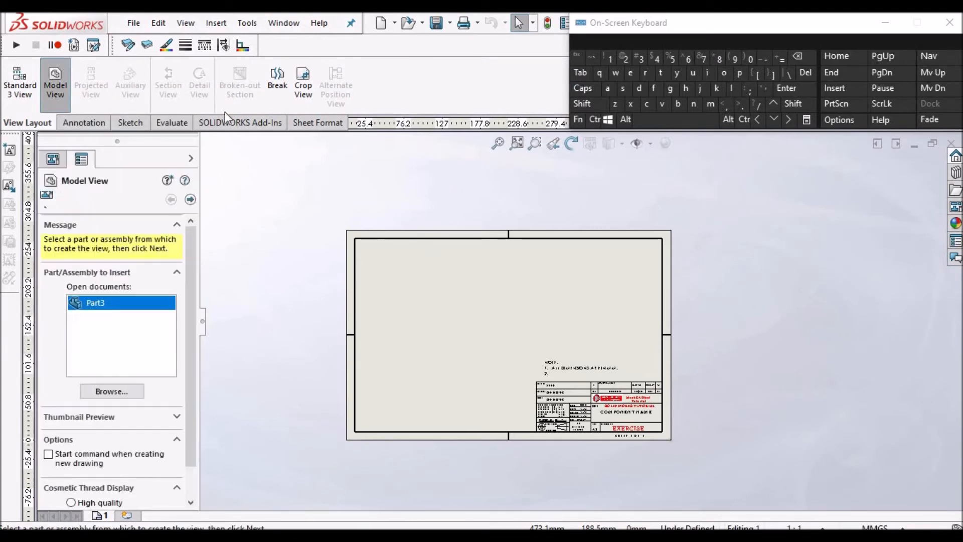
pyautogui.doubleClick(90, 303)
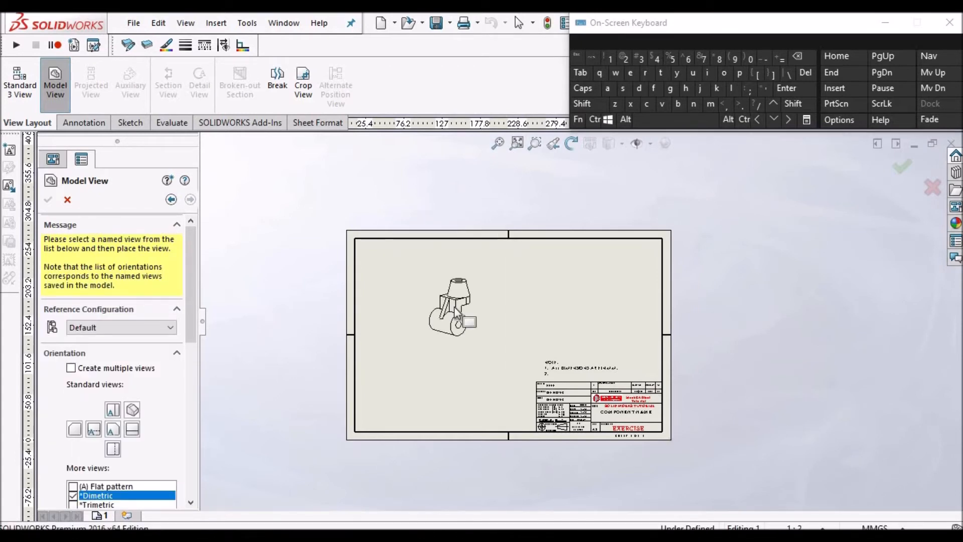
pyautogui.click(442, 322)
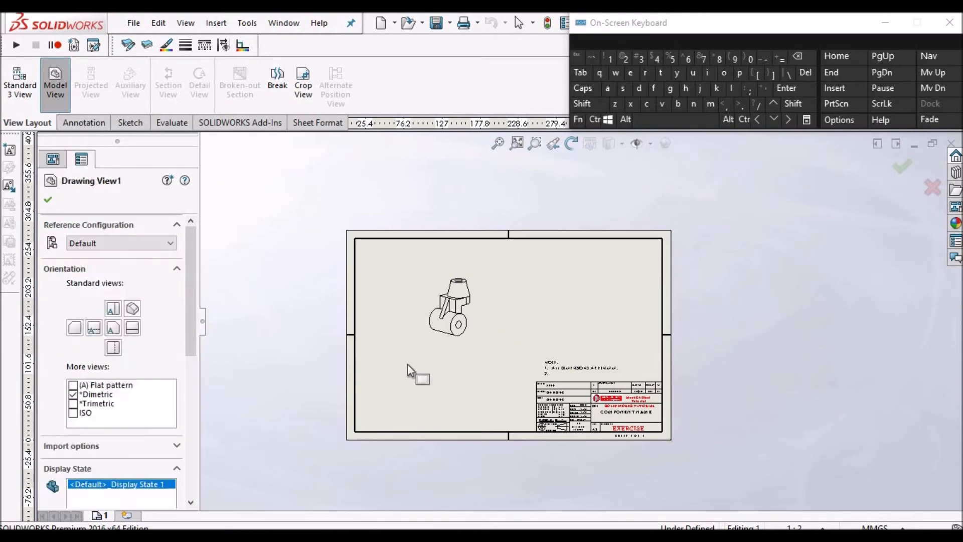
pyautogui.scroll(-4, 512, 322)
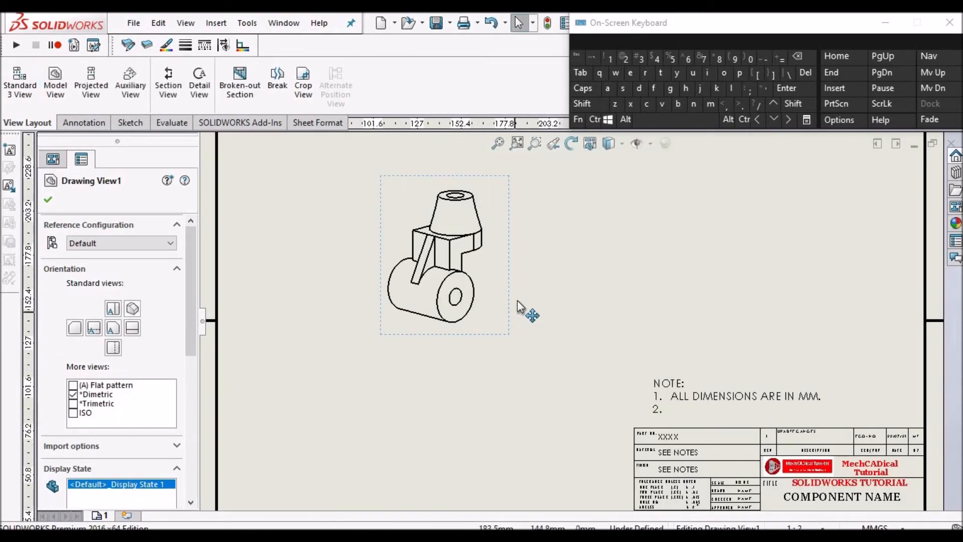
pyautogui.press('f')
# Step: Set the dimetric view to a custom scale of 1:1
pyautogui.moveTo(190, 344); pyautogui.dragTo(194, 463)
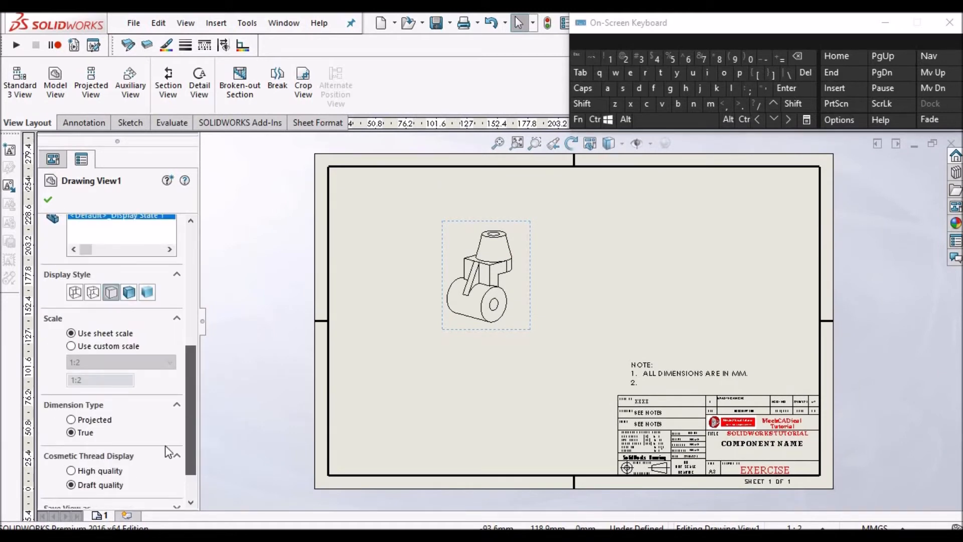
pyautogui.click(71, 346)
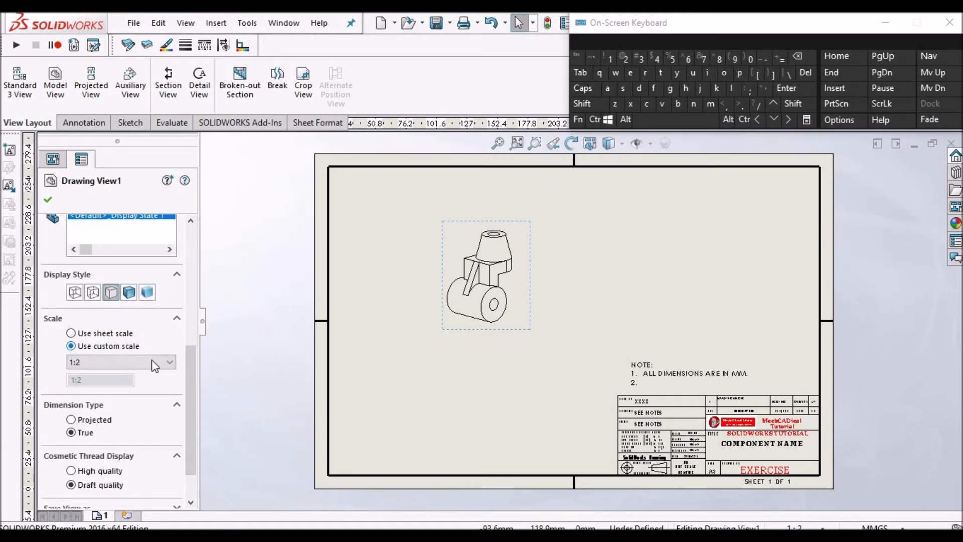
pyautogui.click(170, 363)
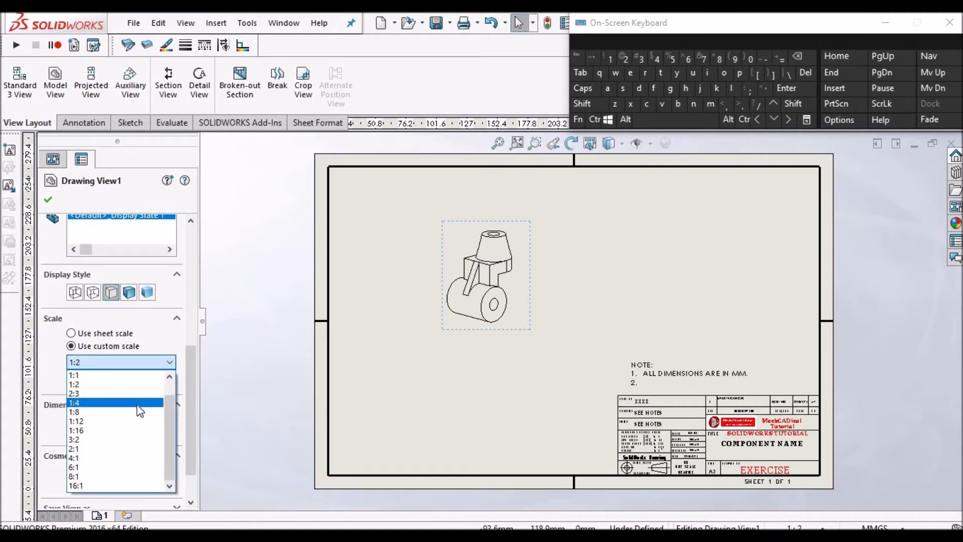
pyautogui.click(132, 375)
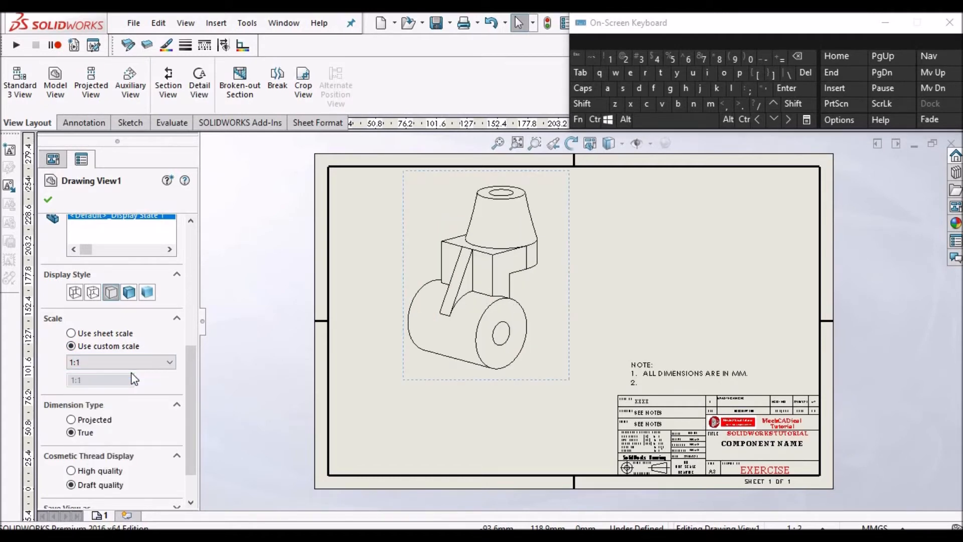
# Step: Move the dimetric view to the sheet's upper right corner, above the notes, and set its custom scale to 1:2
pyautogui.moveTo(557, 377)
pyautogui.mouseDown()
pyautogui.moveTo(622, 381)
pyautogui.moveTo(762, 349)
pyautogui.moveTo(808, 354)
pyautogui.moveTo(808, 365)
pyautogui.mouseUp()
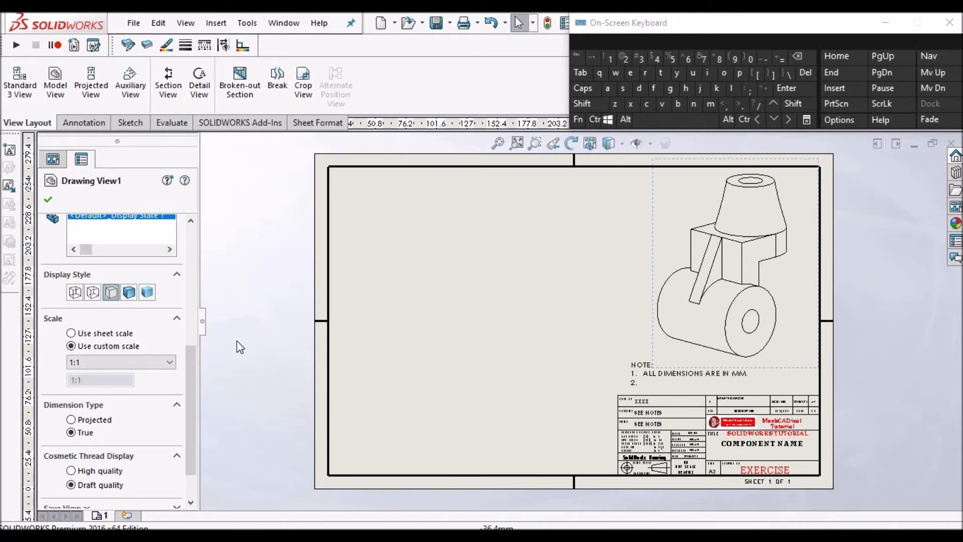
pyautogui.click(169, 360)
pyautogui.click(142, 384)
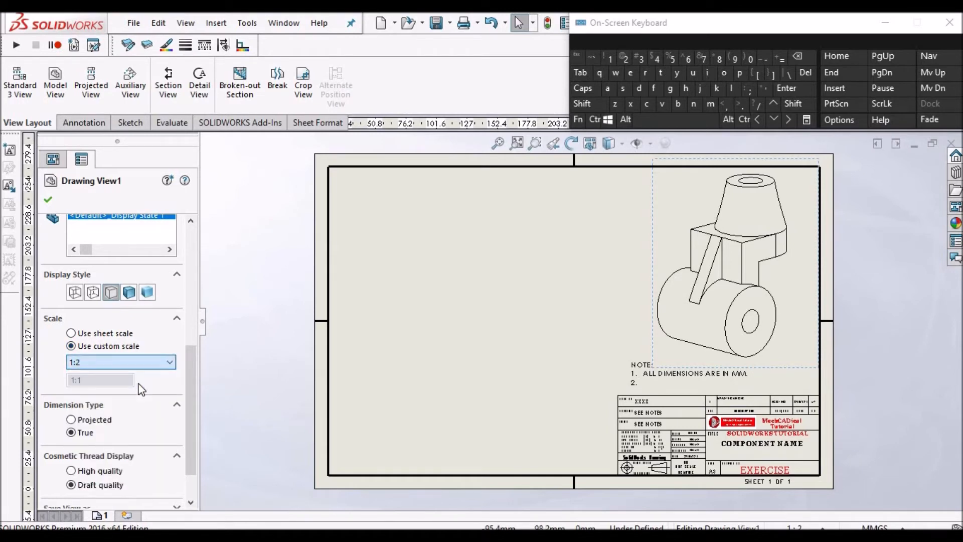
pyautogui.click(48, 199)
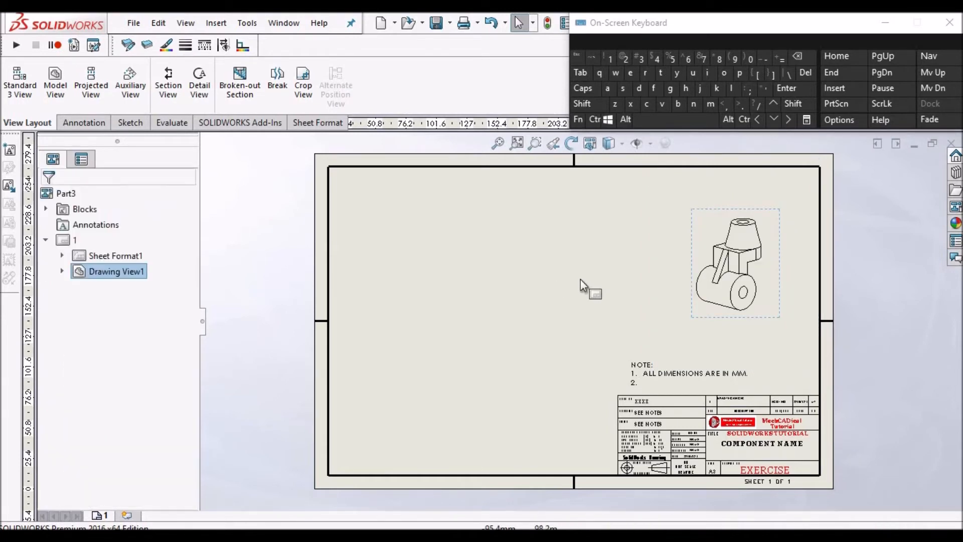
# Step: Change the dimetric view's display style to Shaded With Edges
pyautogui.scroll(-3, 768, 305)
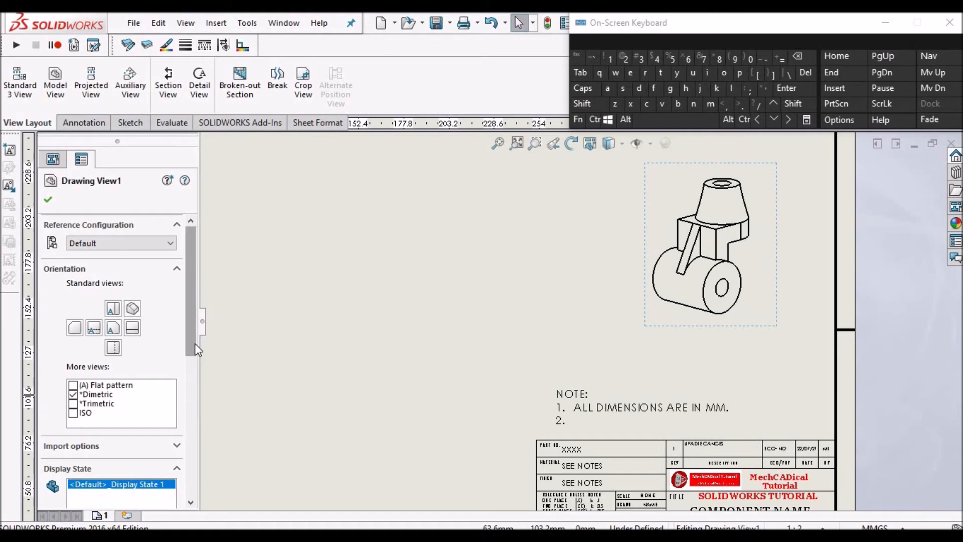
pyautogui.scroll(-5, 194, 343)
pyautogui.click(131, 345)
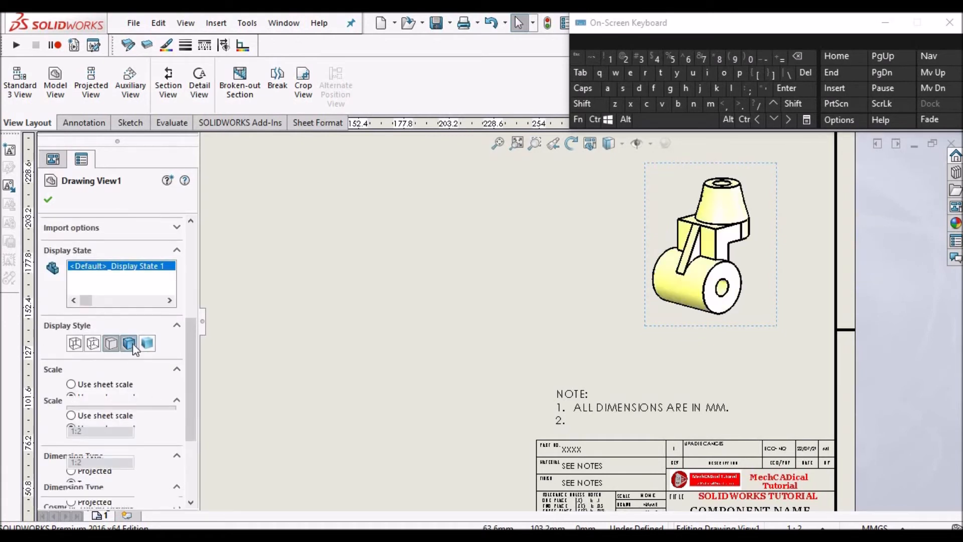
pyautogui.click(49, 200)
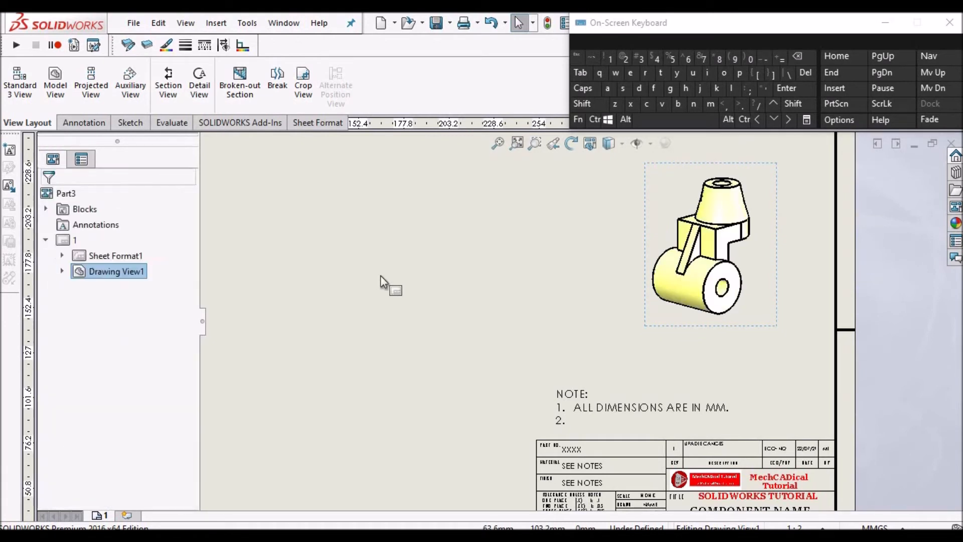
# Step: Select the vertical tangent edge on the arm below the tapered boss and minimize the on-screen keyboard
pyautogui.scroll(-2, 756, 237)
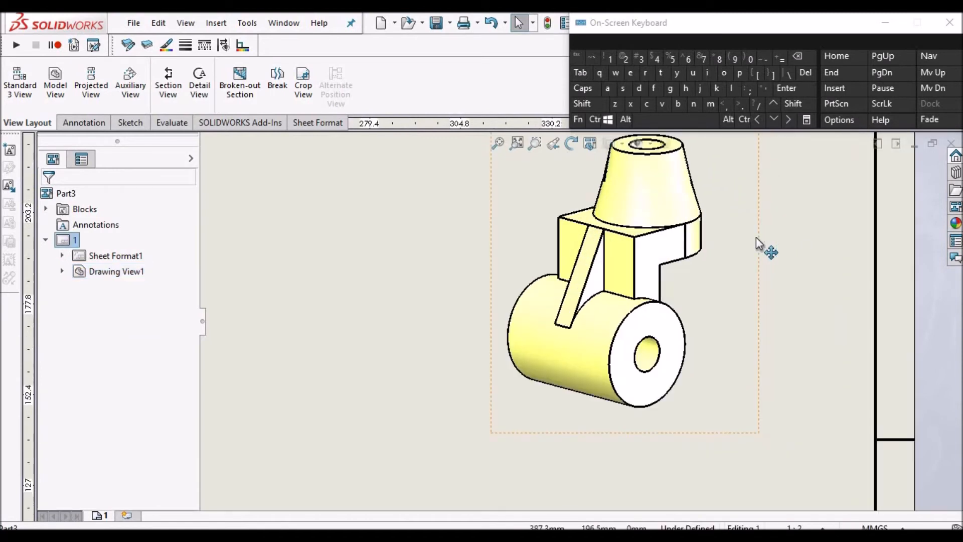
pyautogui.scroll(-3, 708, 240)
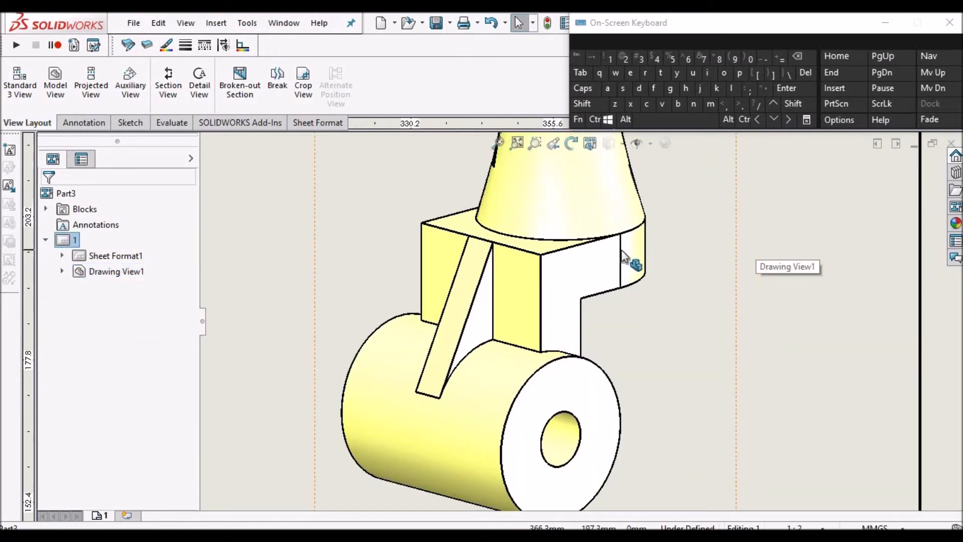
pyautogui.click(620, 250)
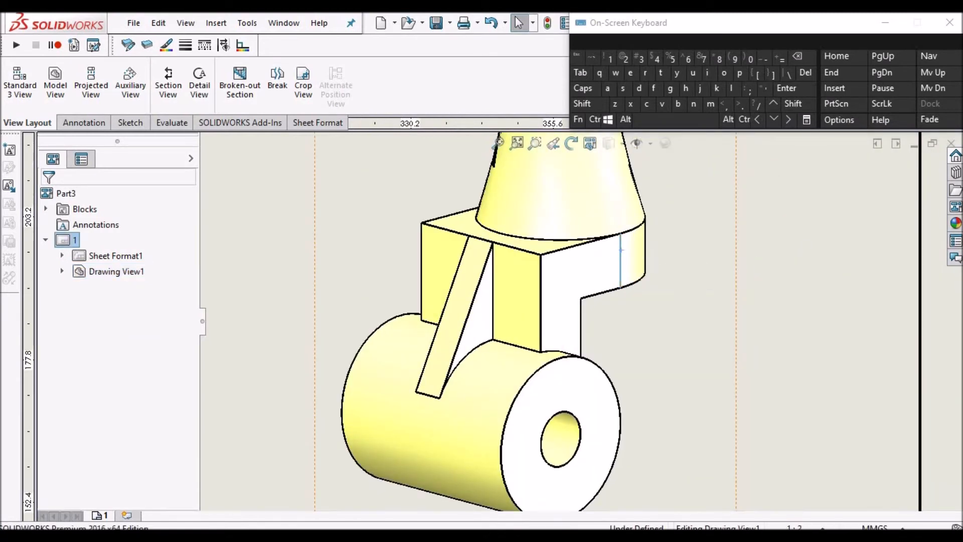
pyautogui.rightClick(623, 262)
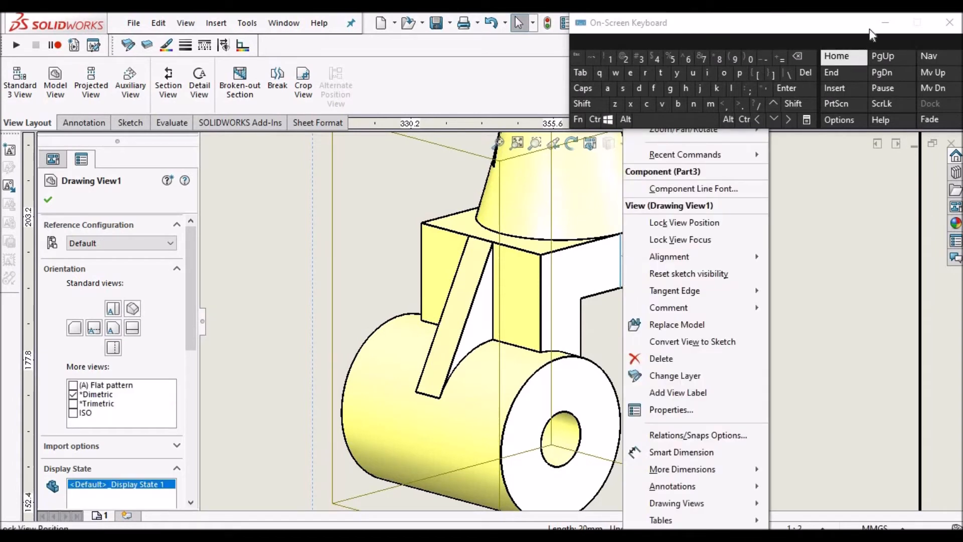
pyautogui.click(888, 26)
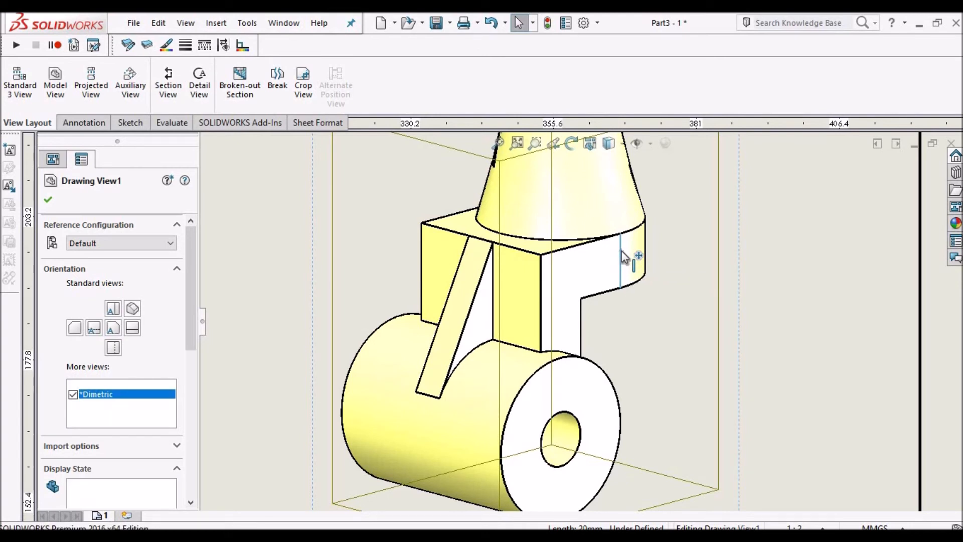
# Step: Examine the line thickness, line style and other context options for the tangent edge in the dimetric view
pyautogui.rightClick(622, 257)
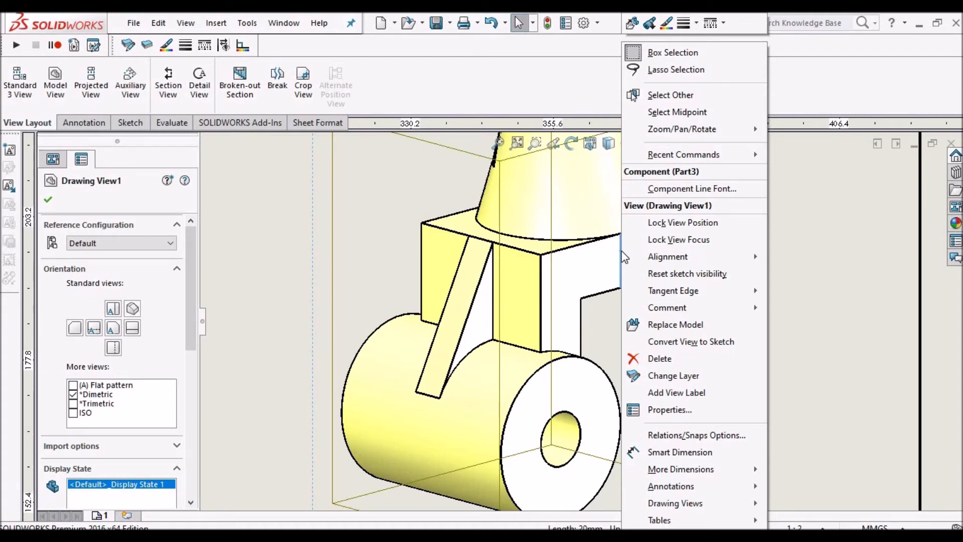
pyautogui.click(723, 25)
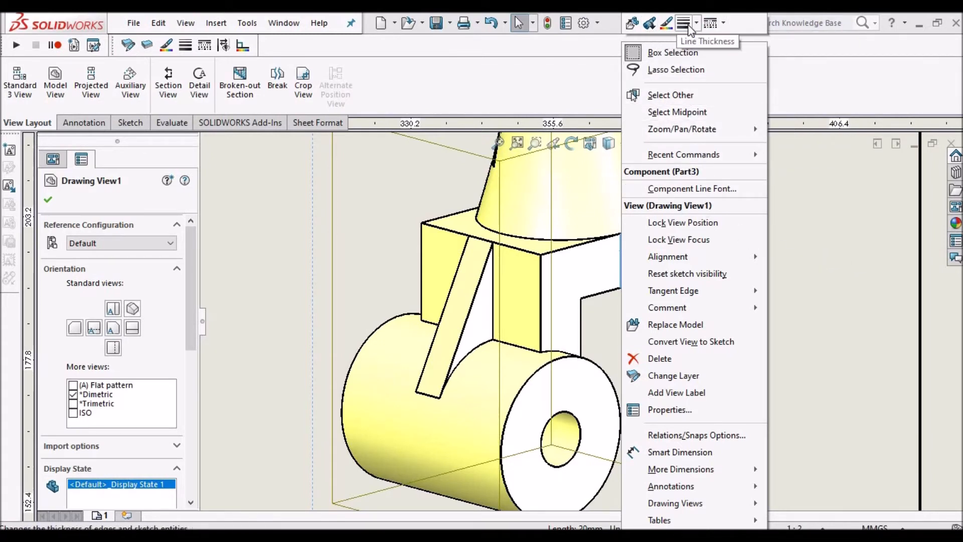
pyautogui.click(854, 287)
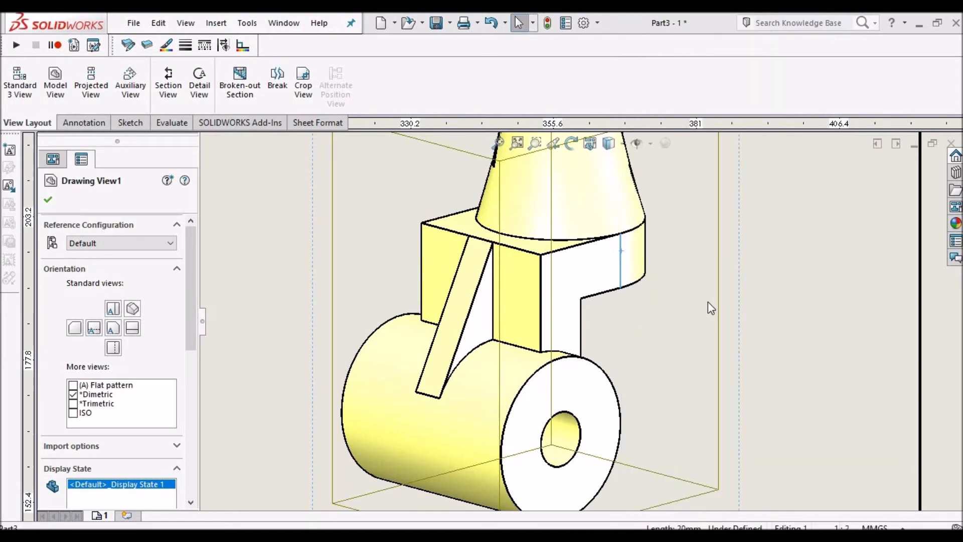
pyautogui.press('Escape')
pyautogui.scroll(1, 580, 316)
pyautogui.scroll(2, 624, 311)
pyautogui.scroll(2, 452, 351)
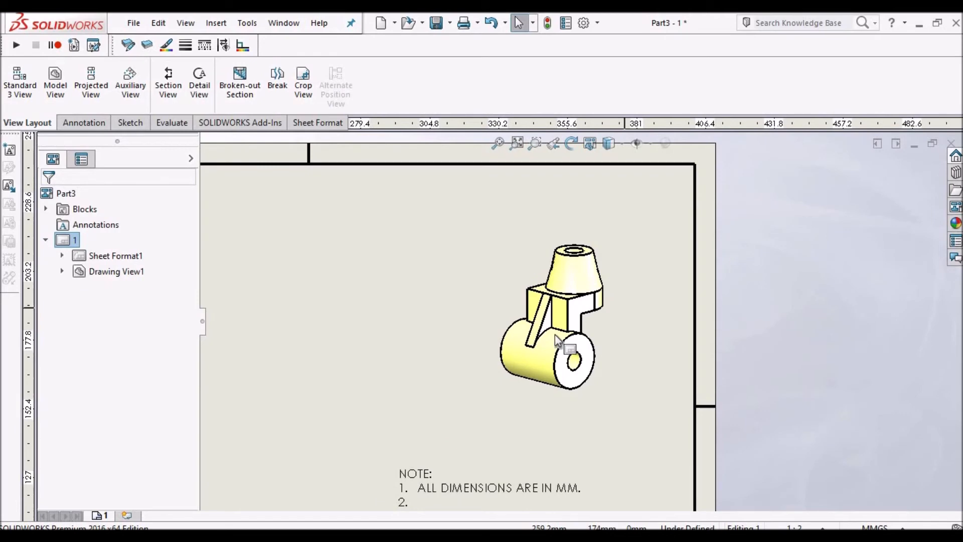
pyautogui.scroll(1, 526, 353)
pyautogui.scroll(-1, 496, 308)
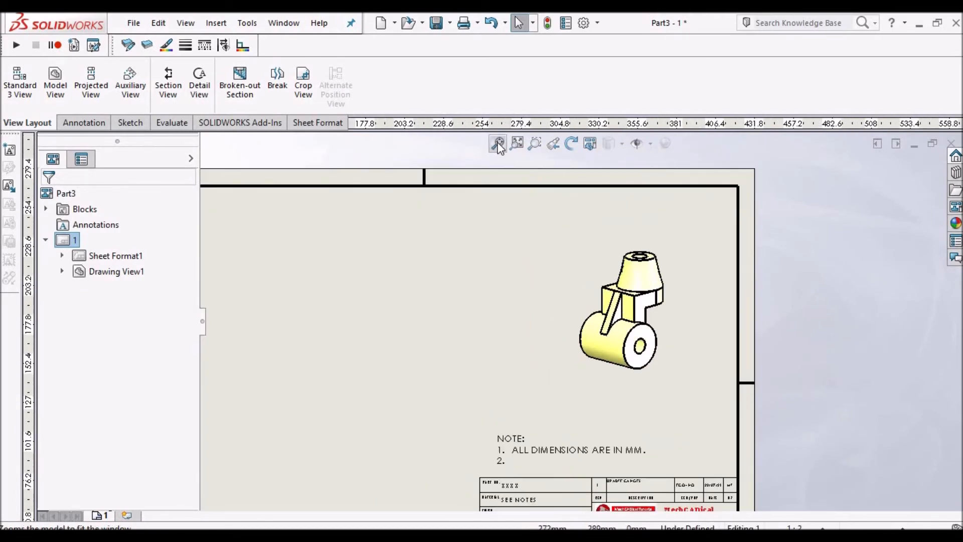
pyautogui.click(498, 144)
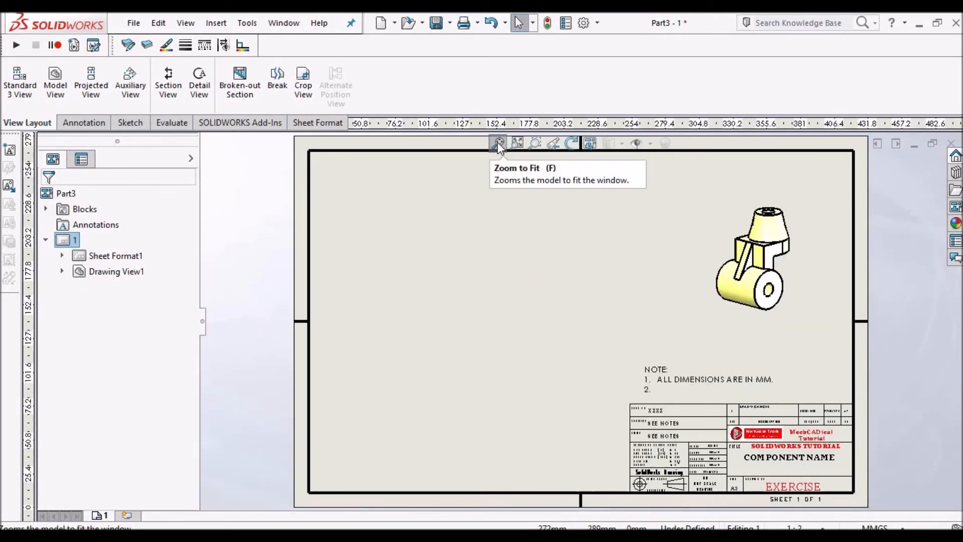
pyautogui.scroll(-2, 797, 266)
pyautogui.scroll(-5, 688, 275)
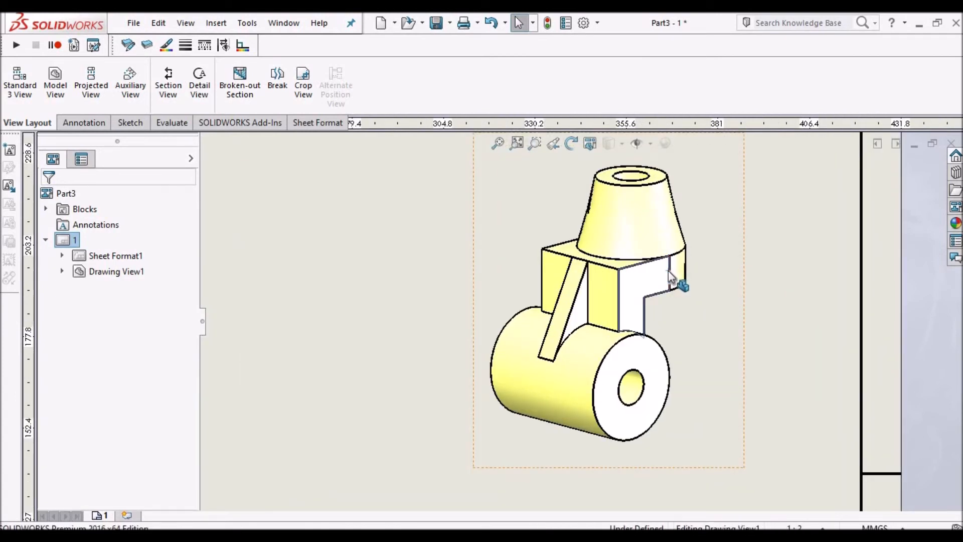
pyautogui.click(669, 273)
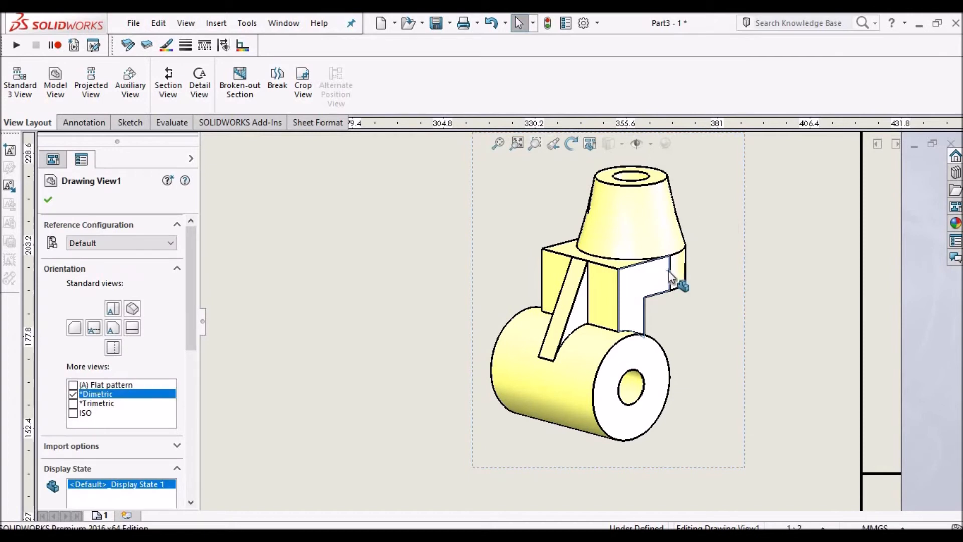
pyautogui.rightClick(671, 277)
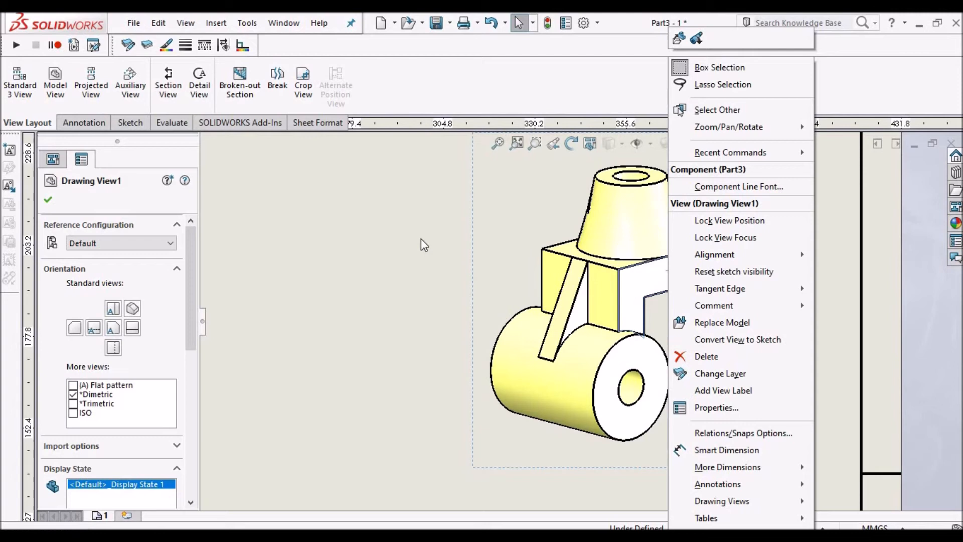
pyautogui.click(409, 244)
pyautogui.press('Escape')
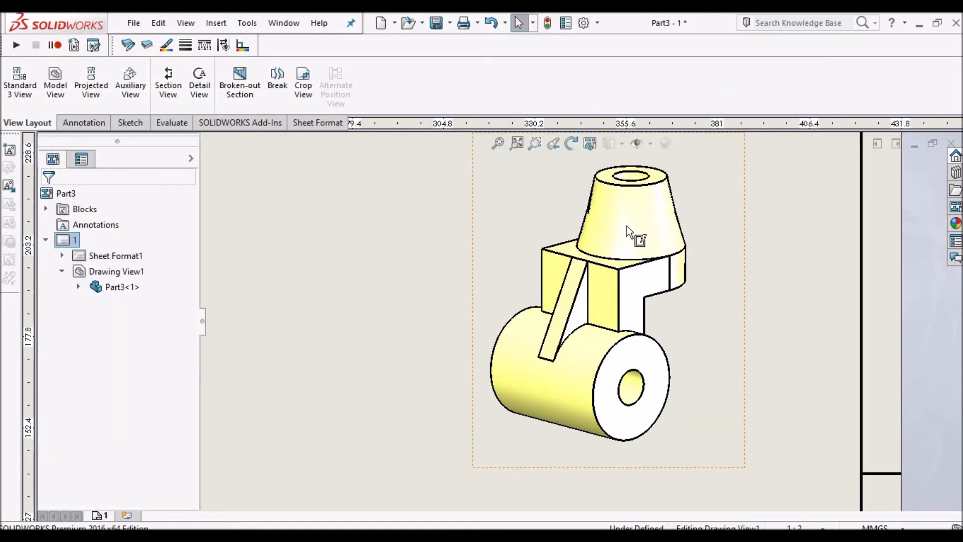
# Step: Lock the editing focus on the drawing sheet
pyautogui.click(692, 325)
pyautogui.press('f')
pyautogui.press('Escape')
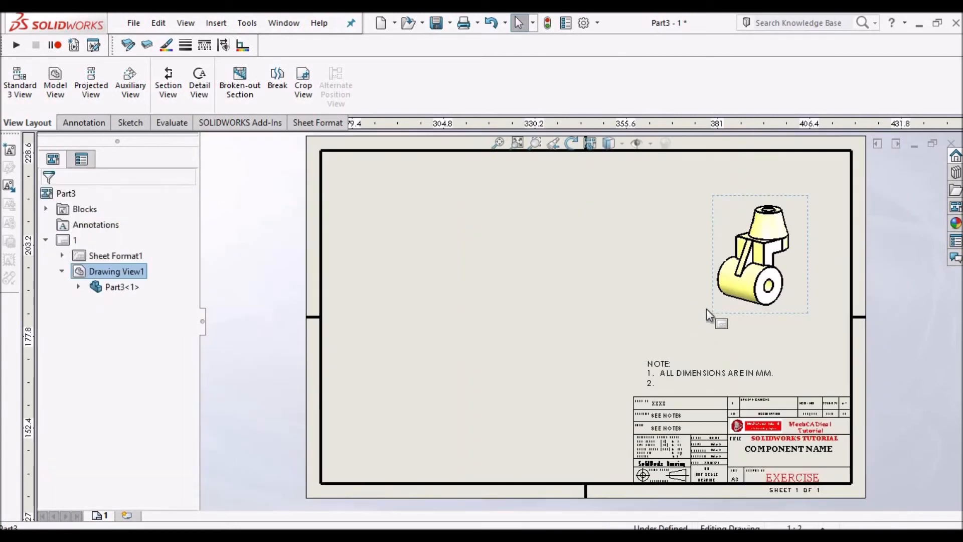
pyautogui.doubleClick(733, 305)
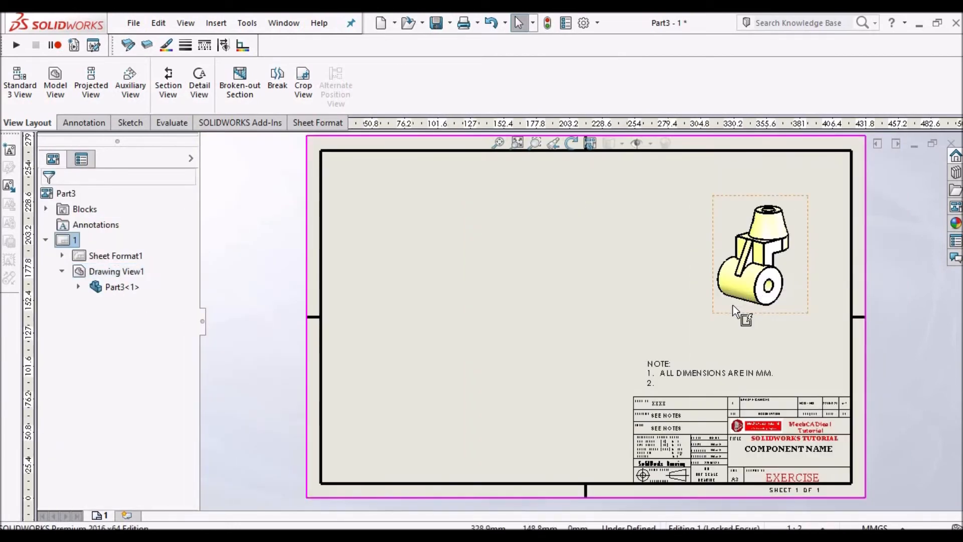
# Step: Fit the whole sheet in the window and save the drawing as Part3
pyautogui.click(498, 142)
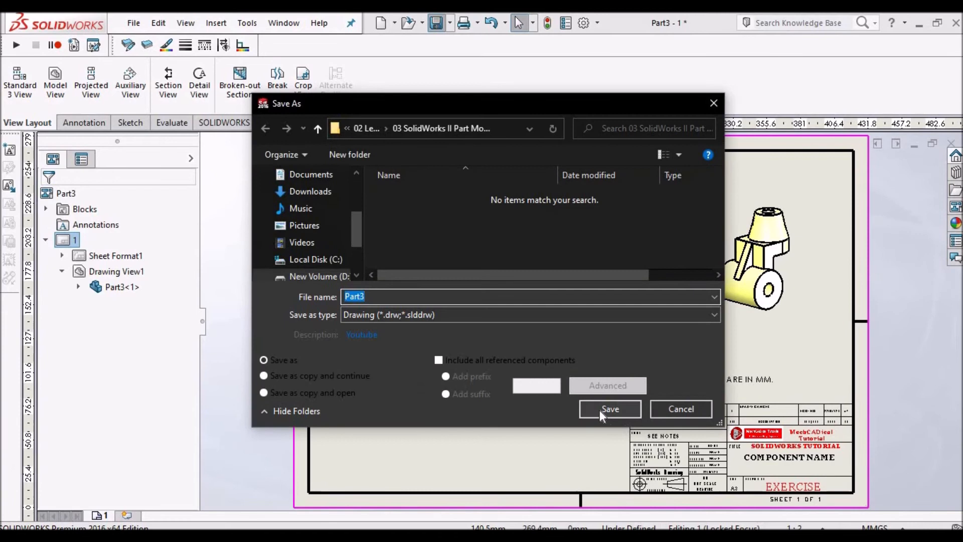
pyautogui.click(600, 405)
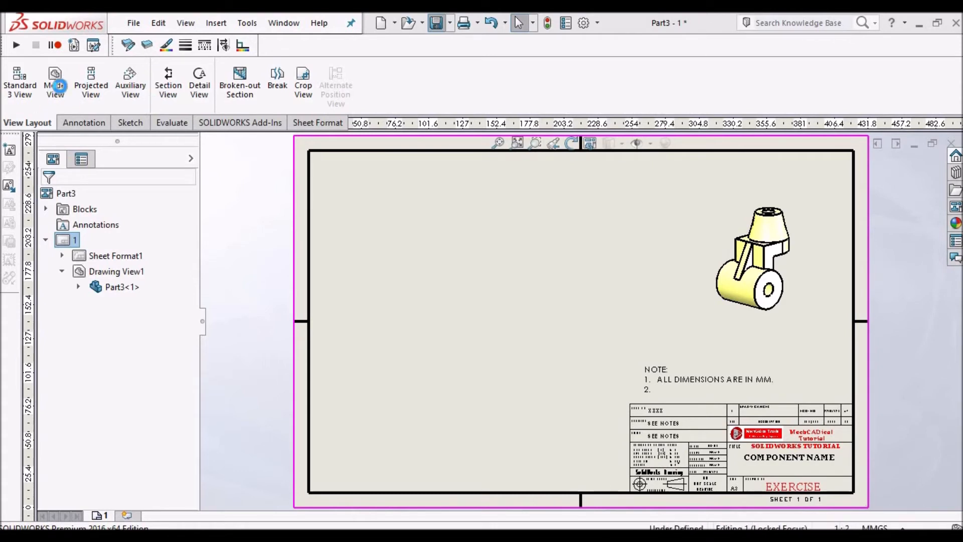
# Step: Insert a model view of Part3 on the sheet's empty left half, oriented to the standard side view showing the cylinder as a circle
pyautogui.click(61, 90)
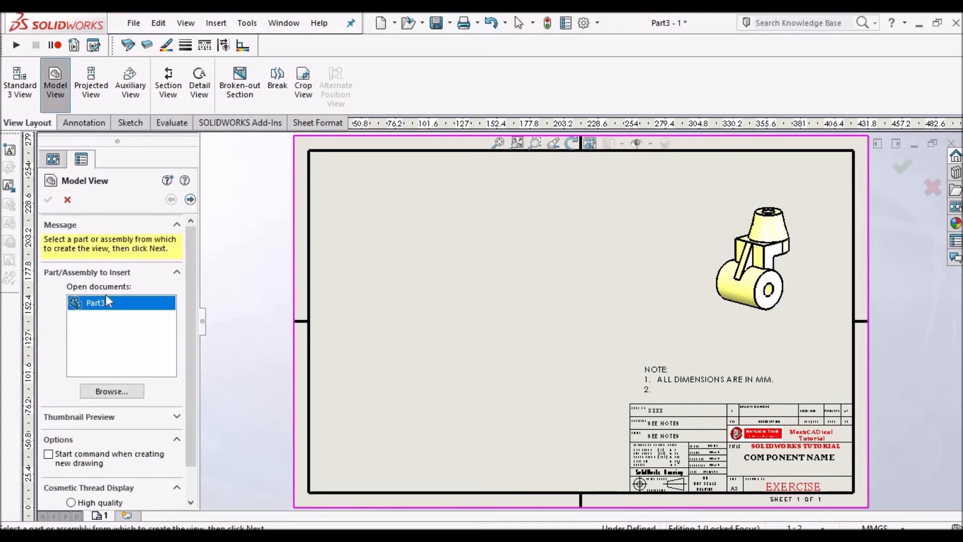
pyautogui.doubleClick(106, 303)
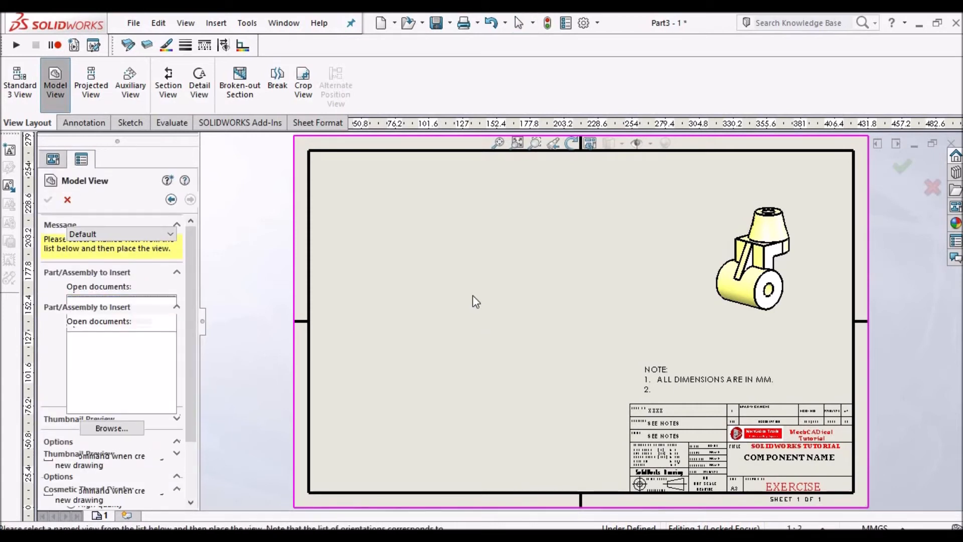
pyautogui.click(453, 248)
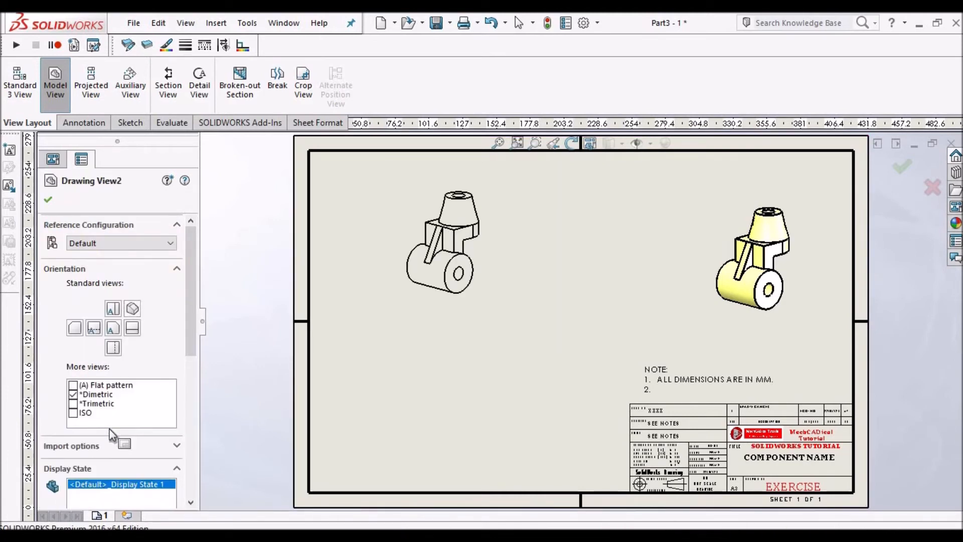
pyautogui.click(113, 328)
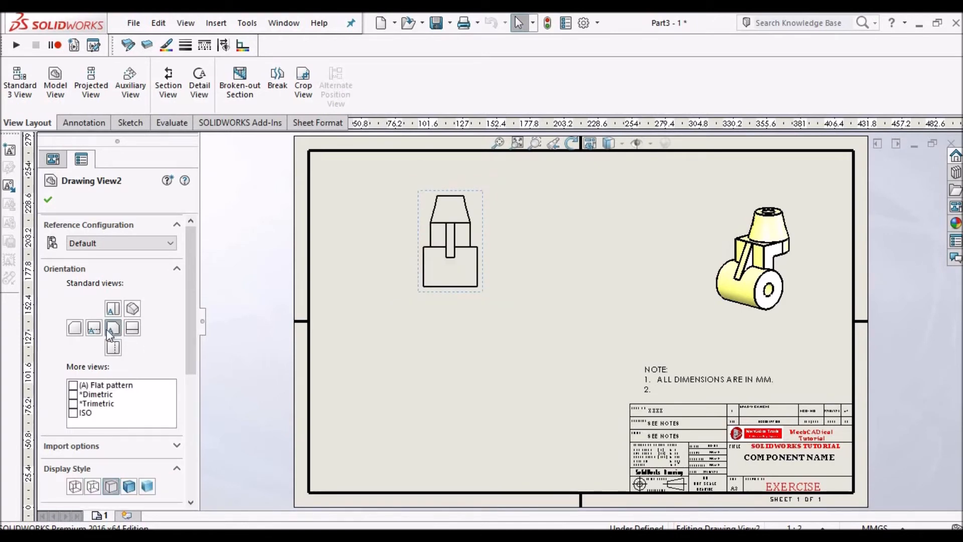
pyautogui.click(133, 329)
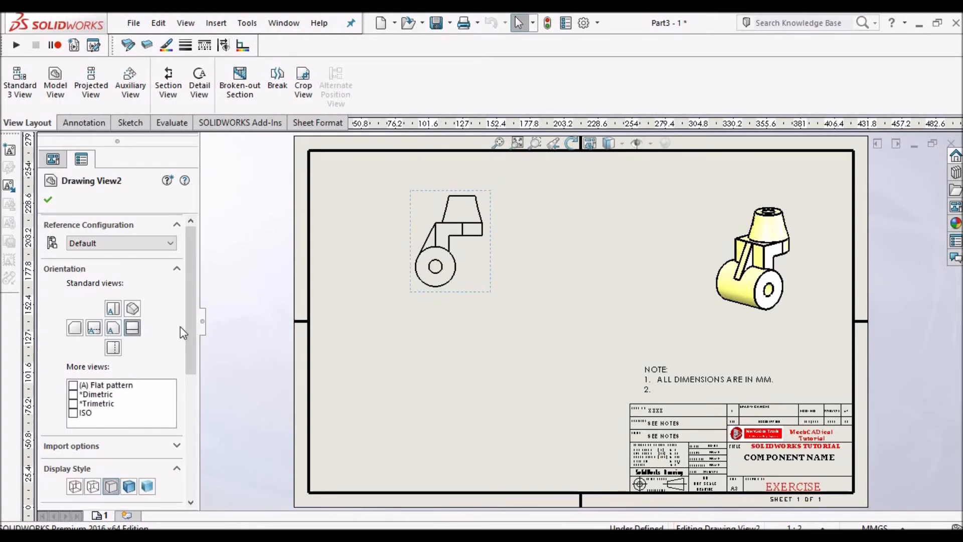
# Step: Move the new side view down to mid-height on the sheet's left half and deselect it
pyautogui.moveTo(490, 292)
pyautogui.mouseDown()
pyautogui.moveTo(494, 339)
pyautogui.moveTo(480, 346)
pyautogui.mouseUp()
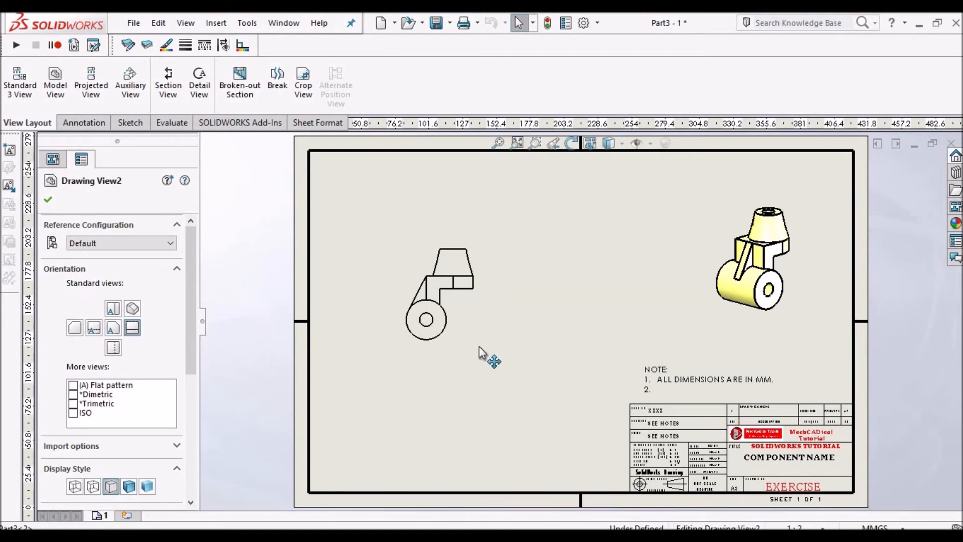
pyautogui.click(572, 303)
pyautogui.click(499, 295)
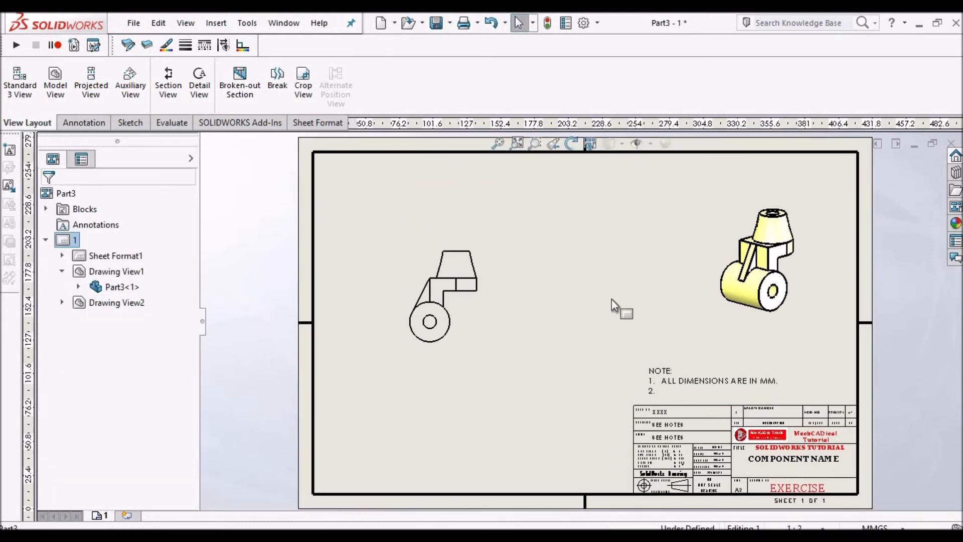
# Step: Create a projected view from the side view and place it to its right
pyautogui.click(93, 83)
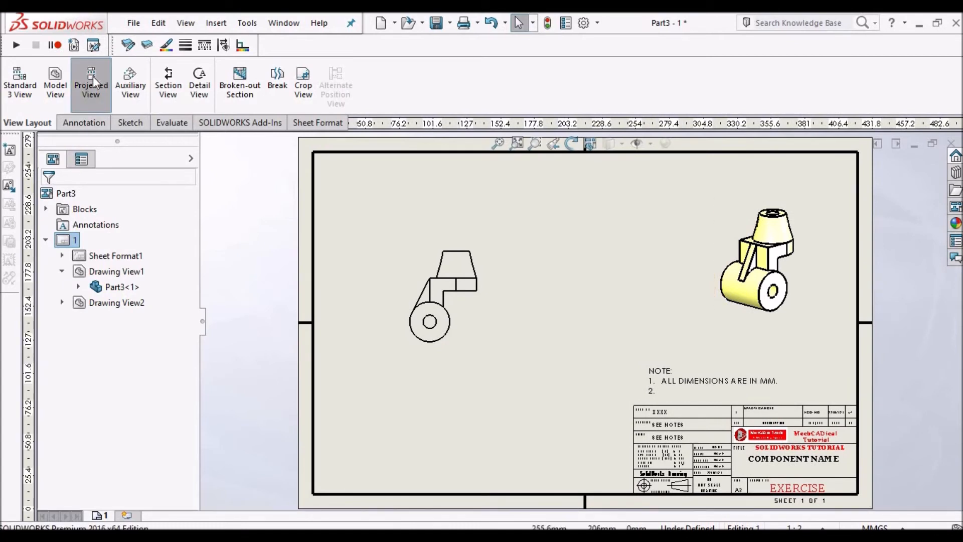
pyautogui.click(478, 325)
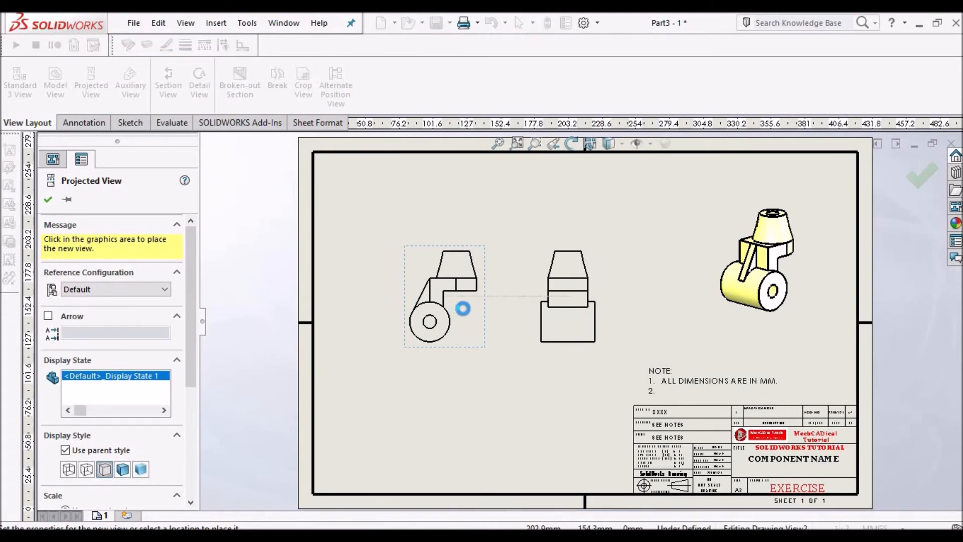
pyautogui.press('Escape')
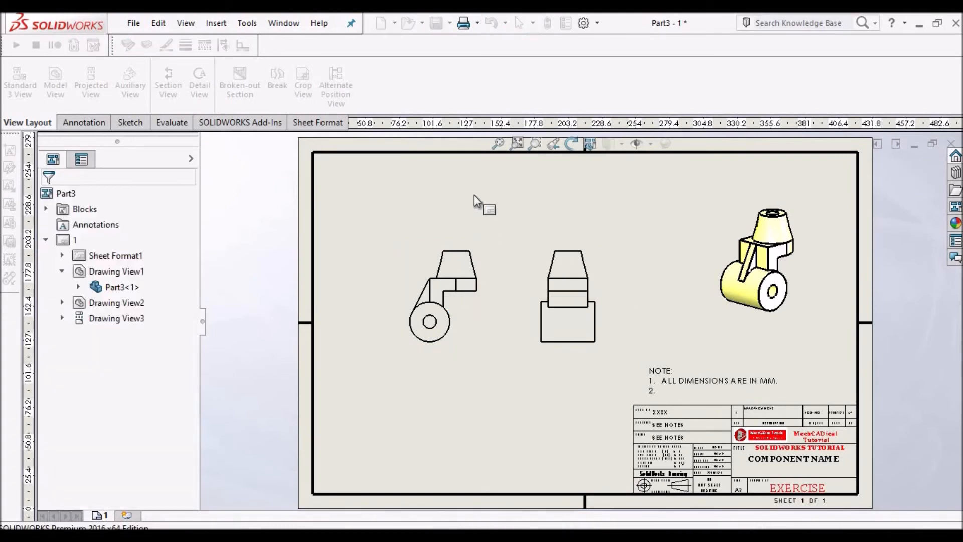
# Step: Project a top view from the side view and place it directly above it
pyautogui.click(91, 85)
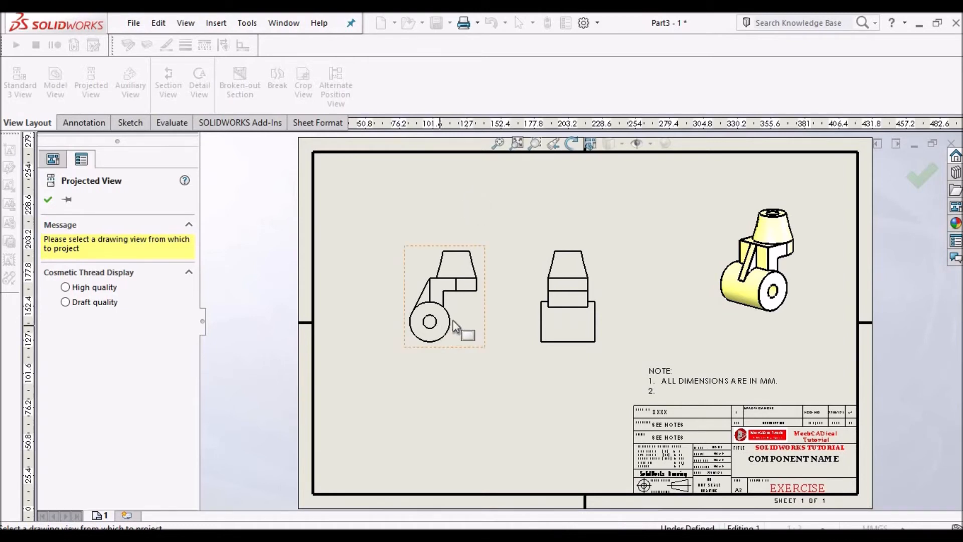
pyautogui.click(98, 74)
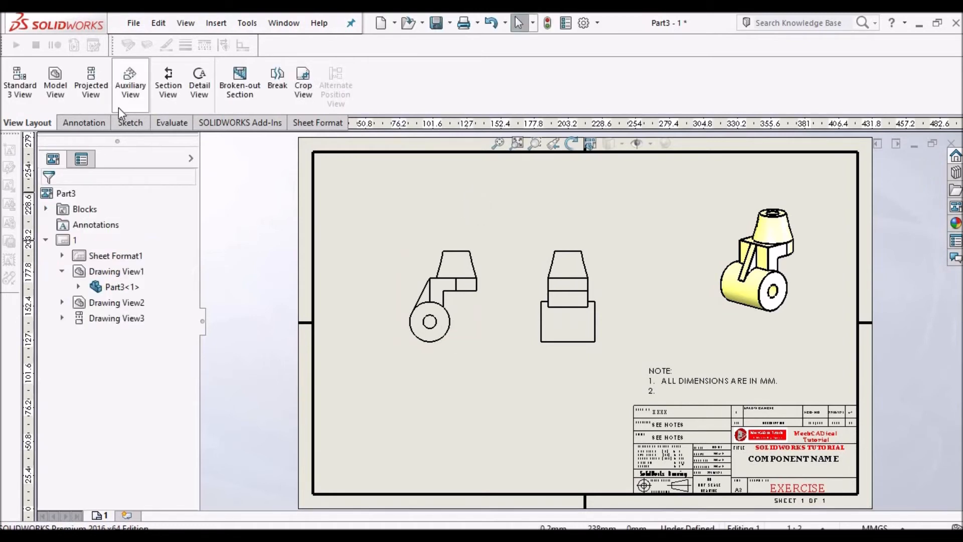
pyautogui.click(474, 313)
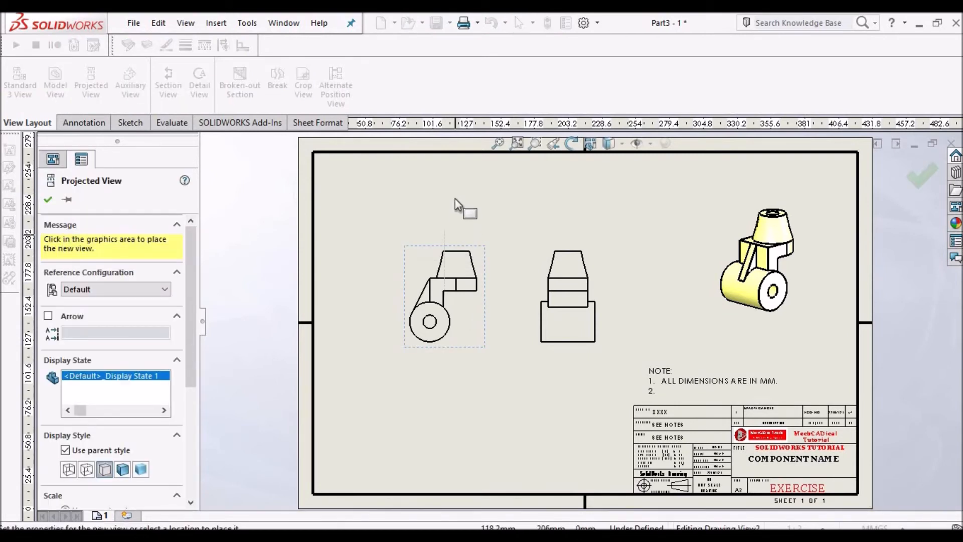
pyautogui.click(467, 200)
pyautogui.press('Escape')
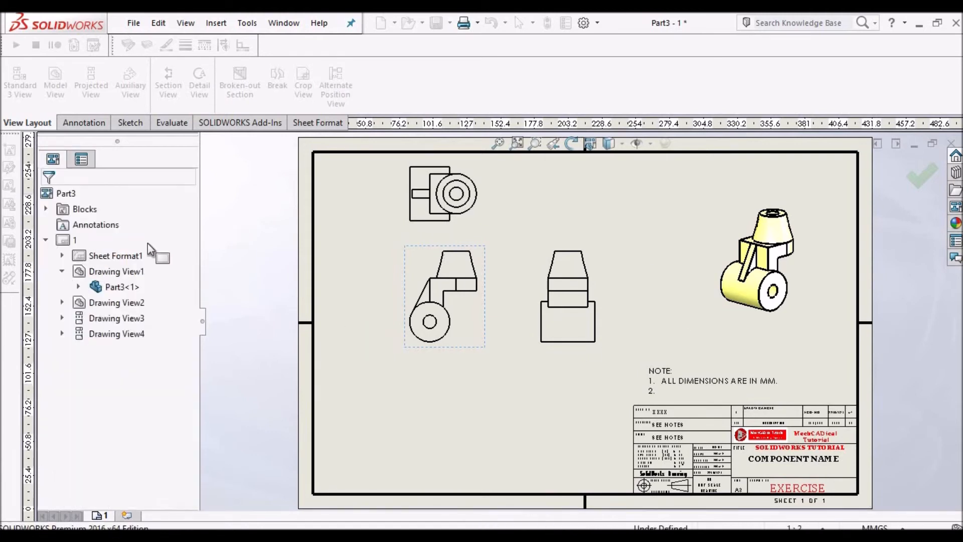
# Step: Move the side view farther down and left, and lower the projected top view above it
pyautogui.scroll(-1, 455, 317)
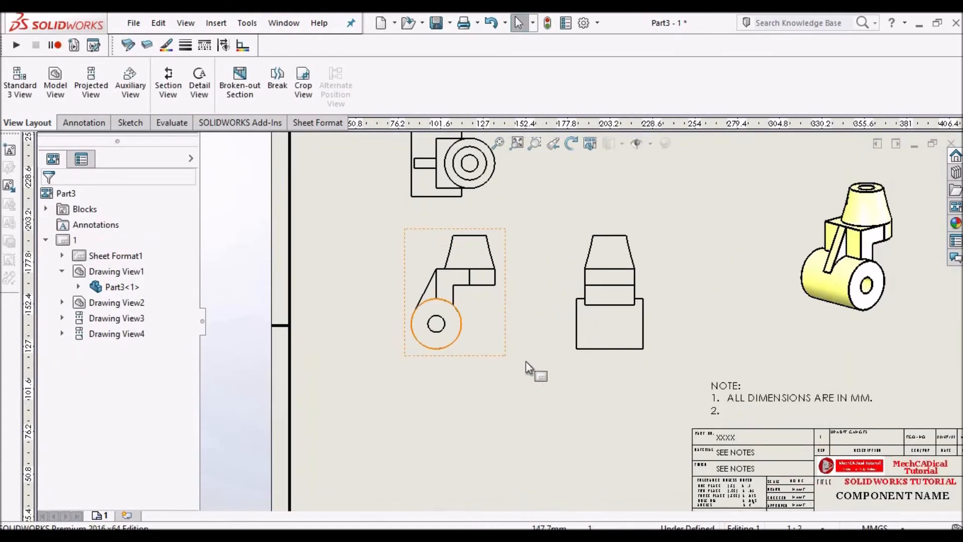
pyautogui.moveTo(510, 353); pyautogui.dragTo(467, 406)
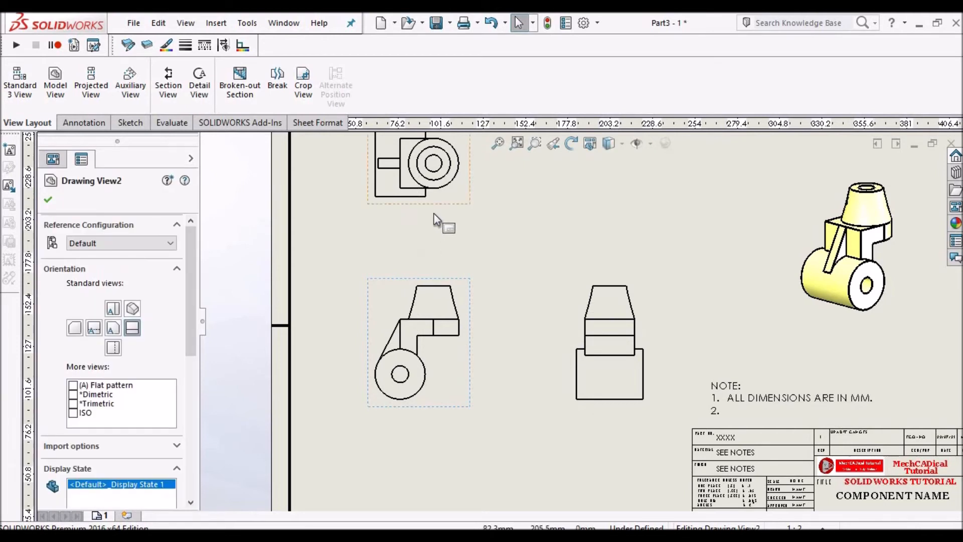
pyautogui.moveTo(477, 259)
pyautogui.mouseDown()
pyautogui.moveTo(477, 317)
pyautogui.moveTo(477, 302)
pyautogui.mouseUp()
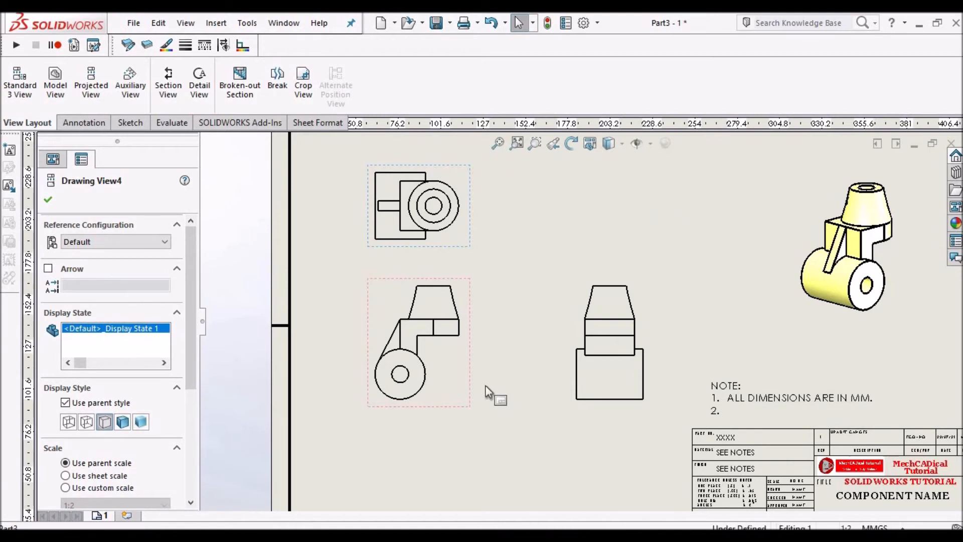
pyautogui.click(512, 404)
# Step: Dimension the horizontal cylinder's length in the right-hand projected view, placing the dimension below the view
pyautogui.press('f')
pyautogui.click(83, 122)
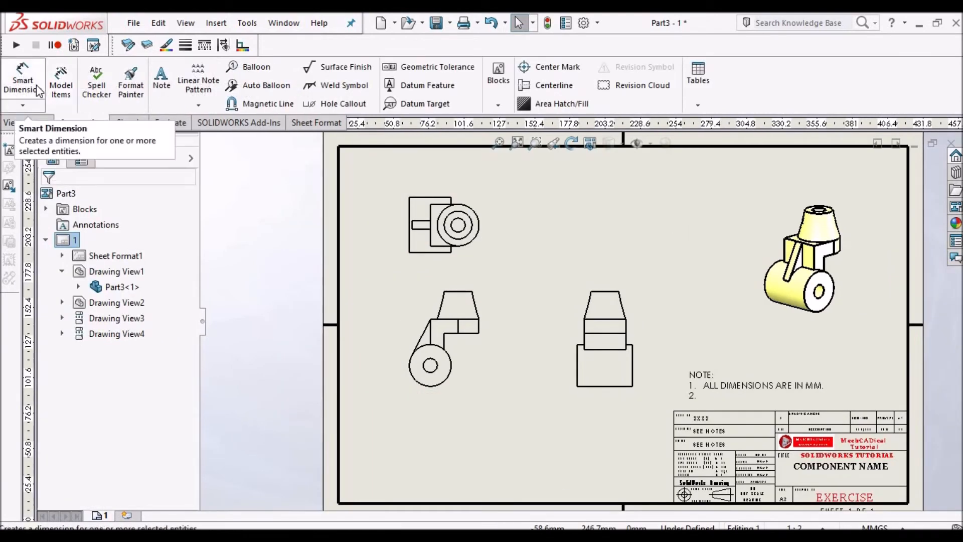
pyautogui.scroll(-3, 439, 389)
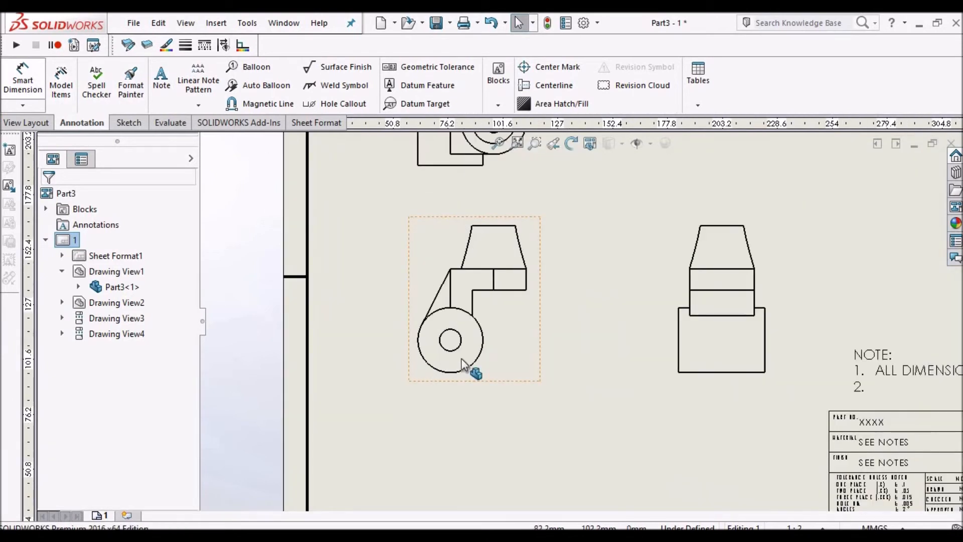
pyautogui.scroll(-1, 460, 359)
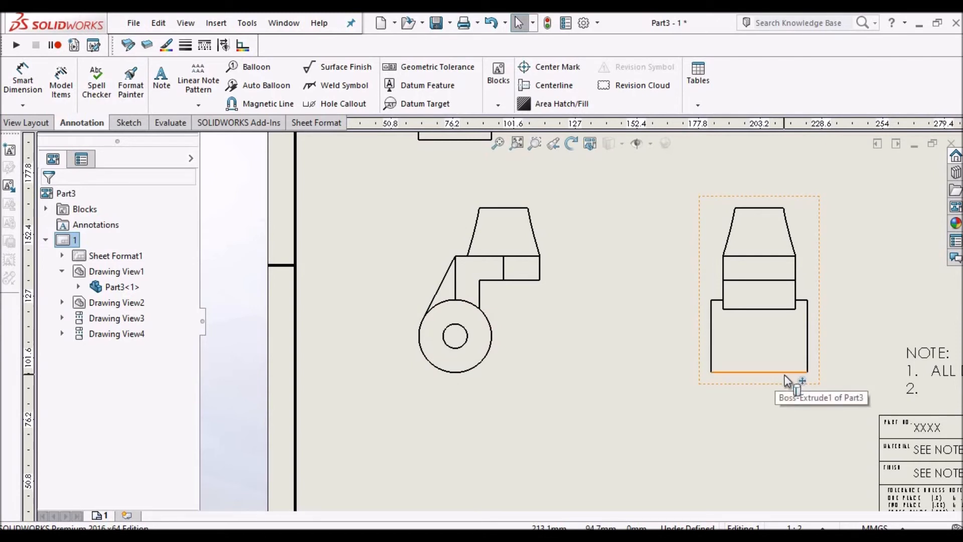
pyautogui.click(758, 371)
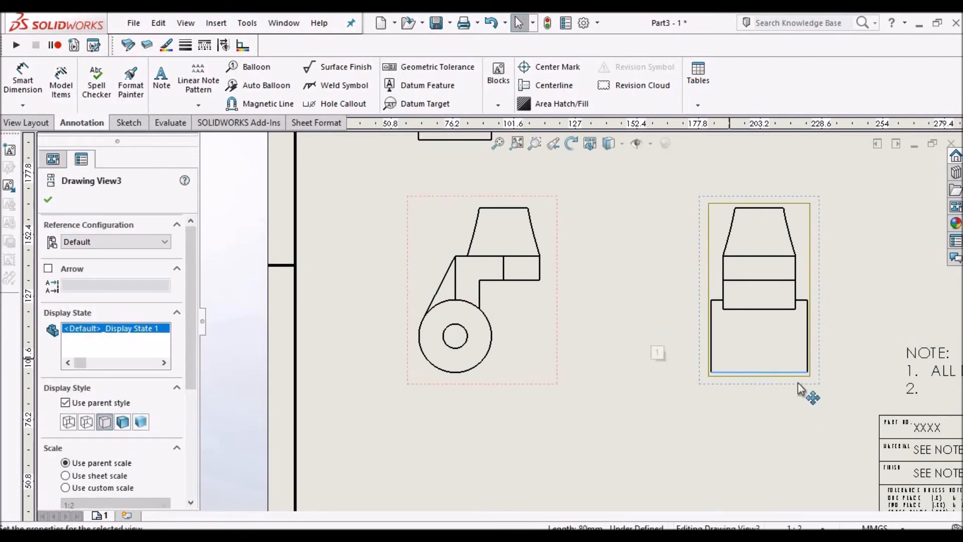
pyautogui.scroll(-2, 795, 381)
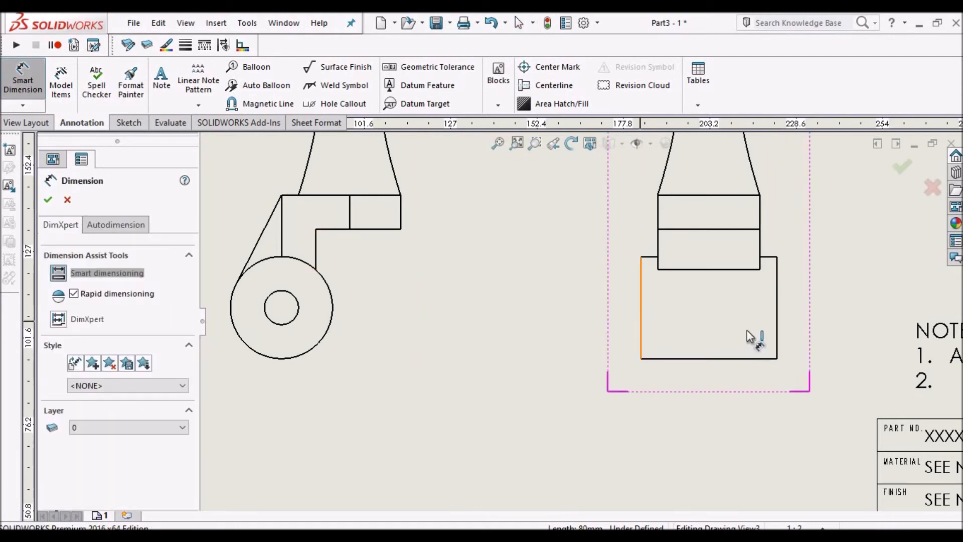
pyautogui.click(777, 320)
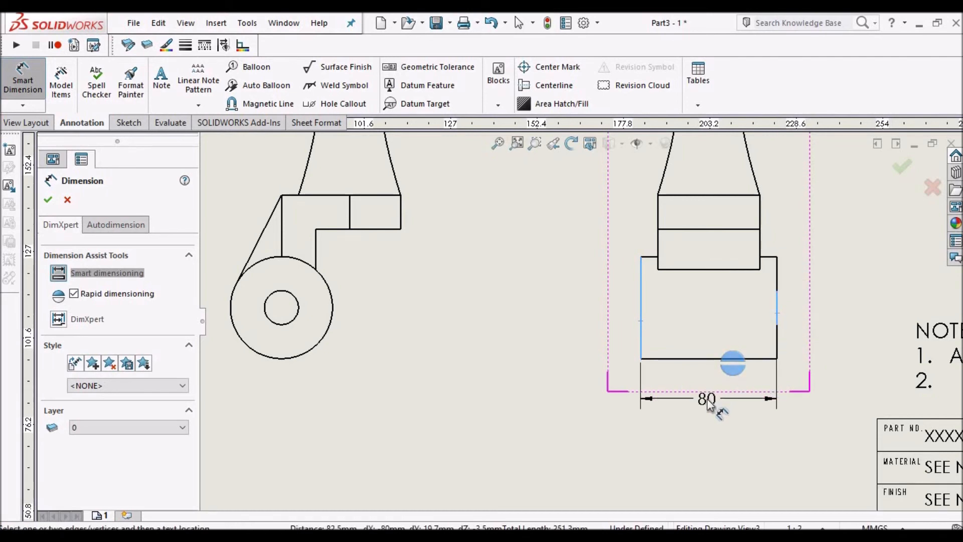
pyautogui.click(852, 399)
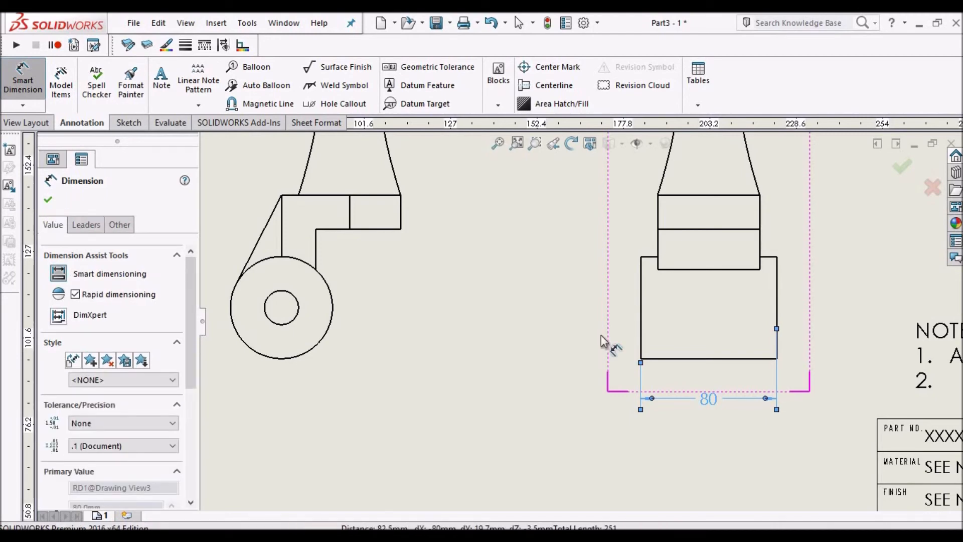
pyautogui.press('Escape')
# Step: Dimension the cylinder's outer diameter in the side view, placing the text below right with the arrows flipped inside the circle
pyautogui.scroll(4, 763, 323)
pyautogui.scroll(-2, 706, 293)
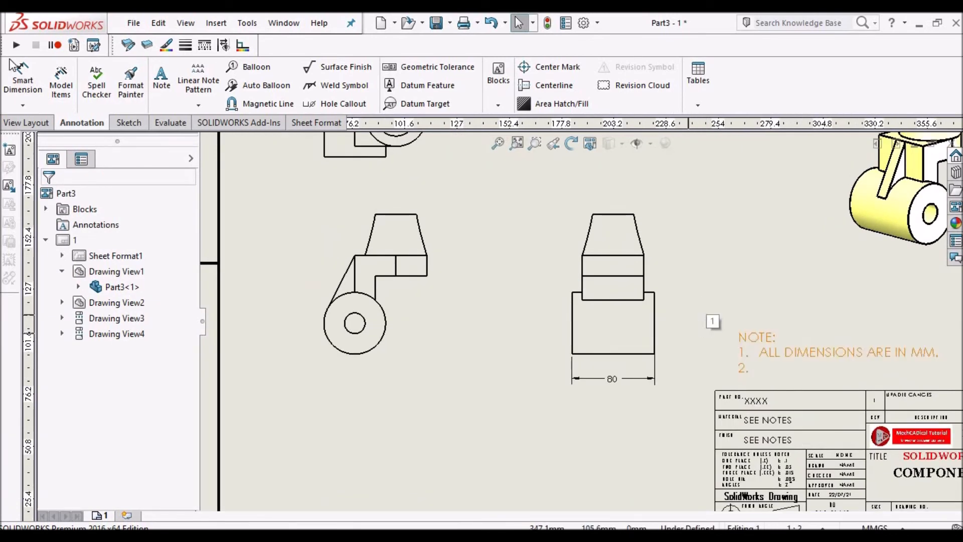
pyautogui.click(23, 78)
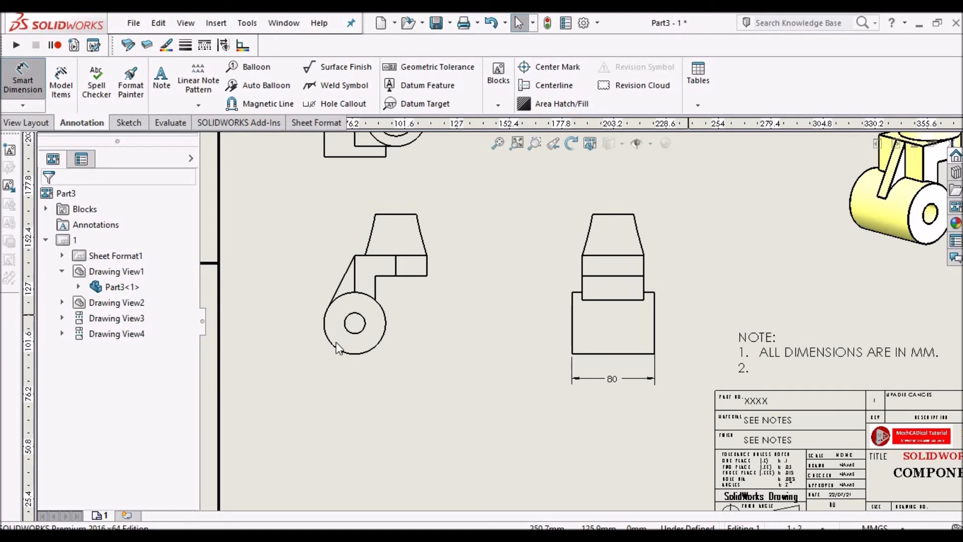
pyautogui.scroll(-2, 346, 345)
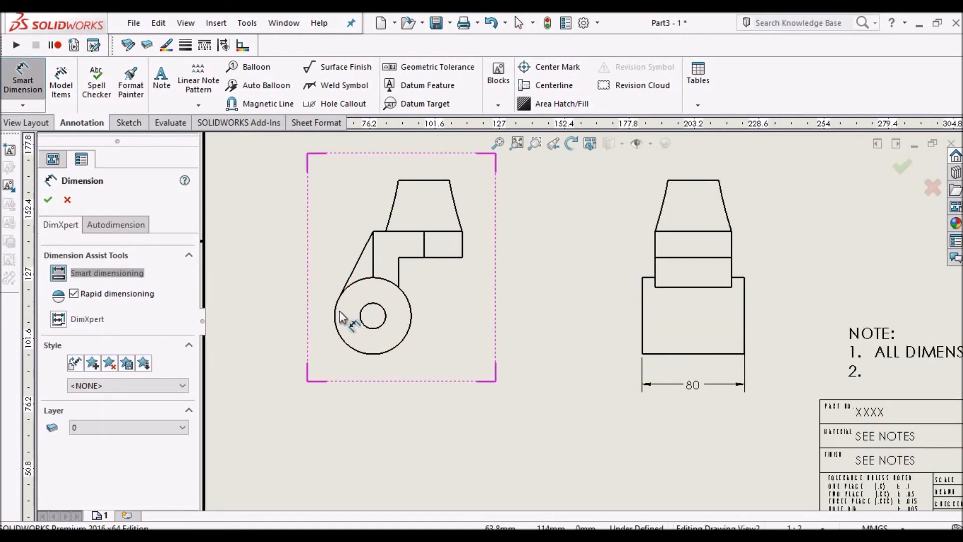
pyautogui.click(342, 341)
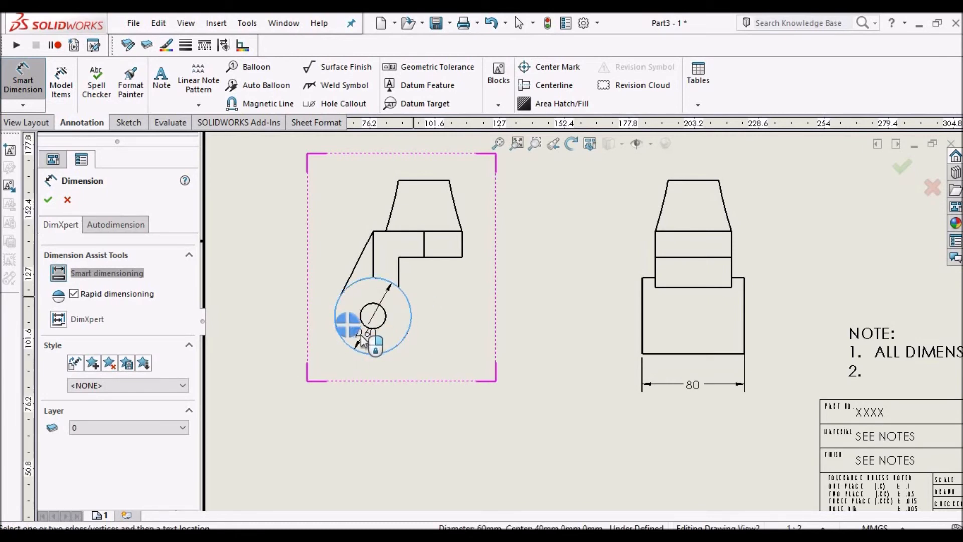
pyautogui.click(448, 382)
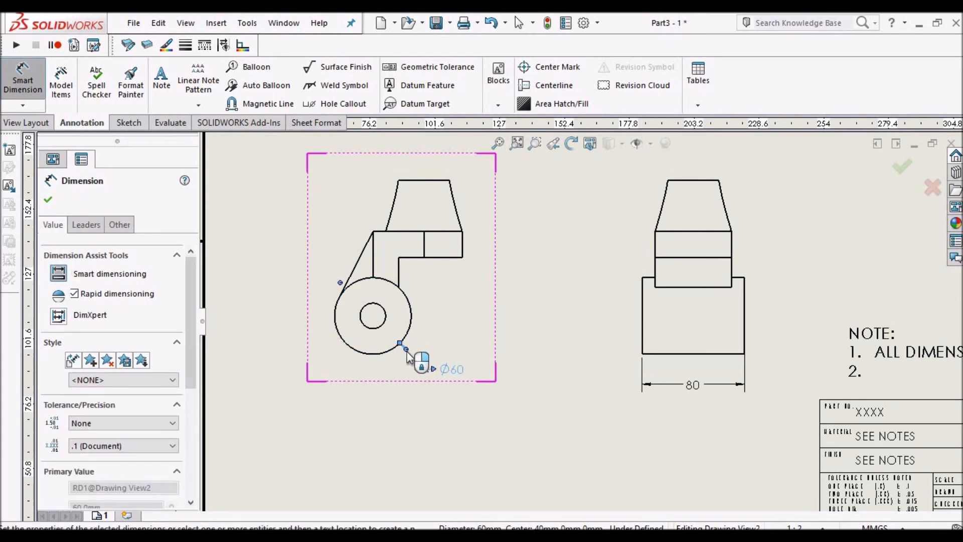
pyautogui.click(406, 349)
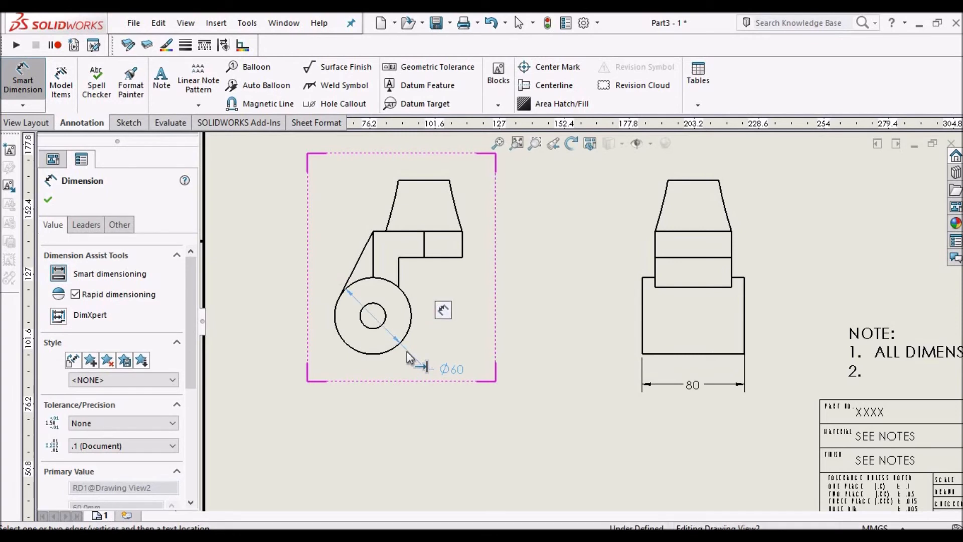
pyautogui.click(410, 351)
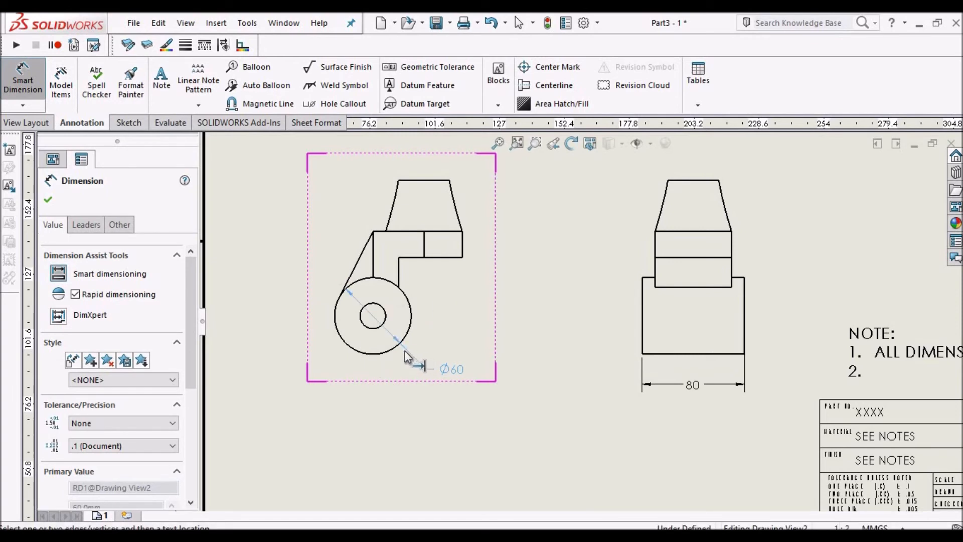
# Step: Dimension the diameter of the cylinder's centre hole in the side view, placing the text below left
pyautogui.click(374, 335)
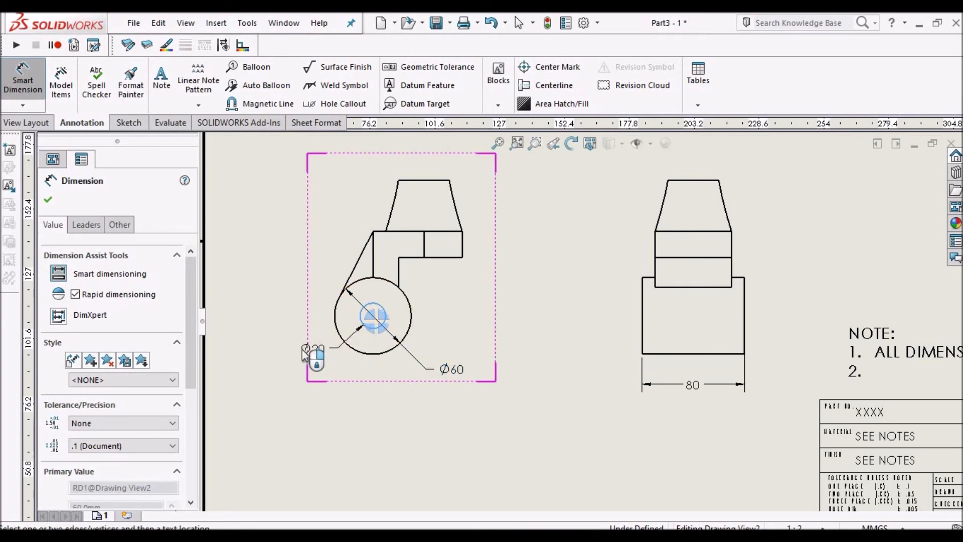
pyautogui.click(310, 356)
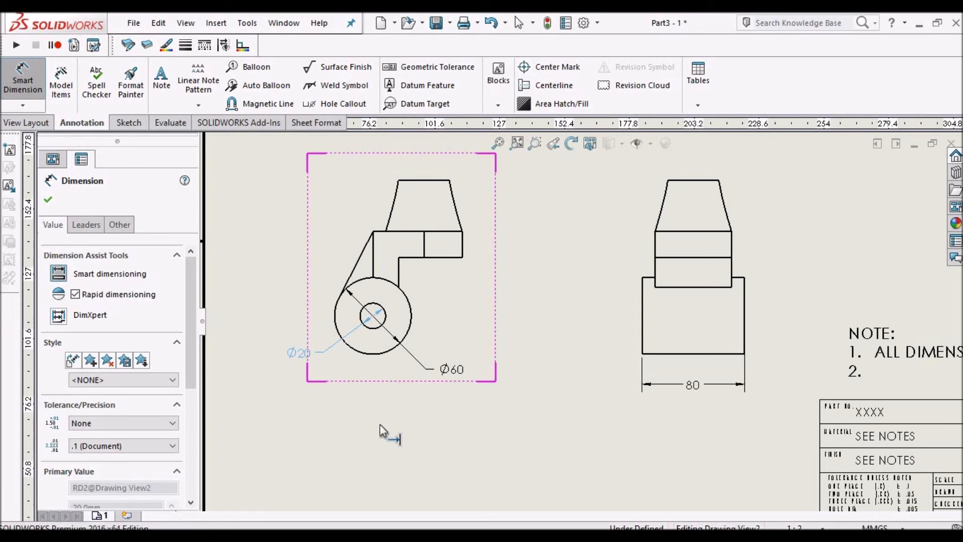
# Step: Move the cylinder's outer-diameter dimension text in the side view slightly up and closer to the circle
pyautogui.press('Escape')
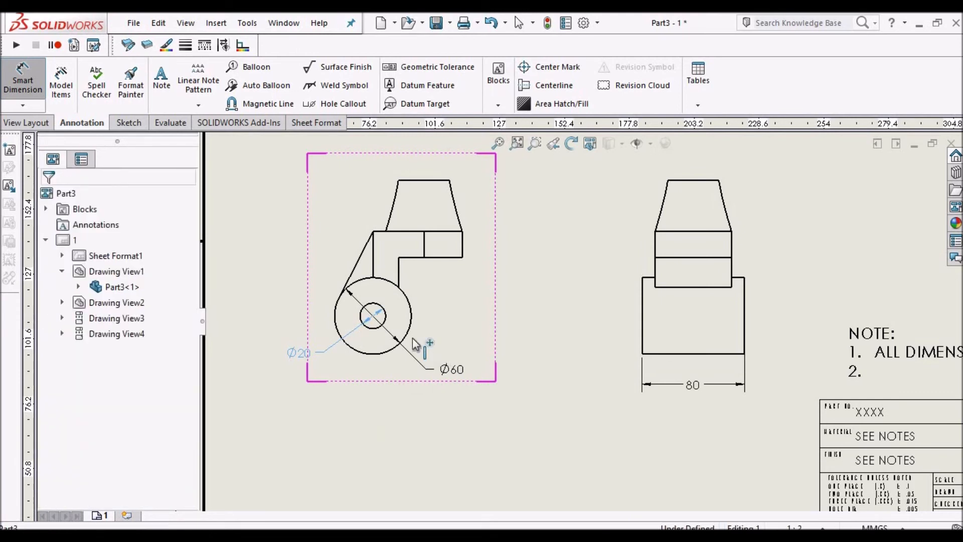
pyautogui.scroll(-3, 412, 340)
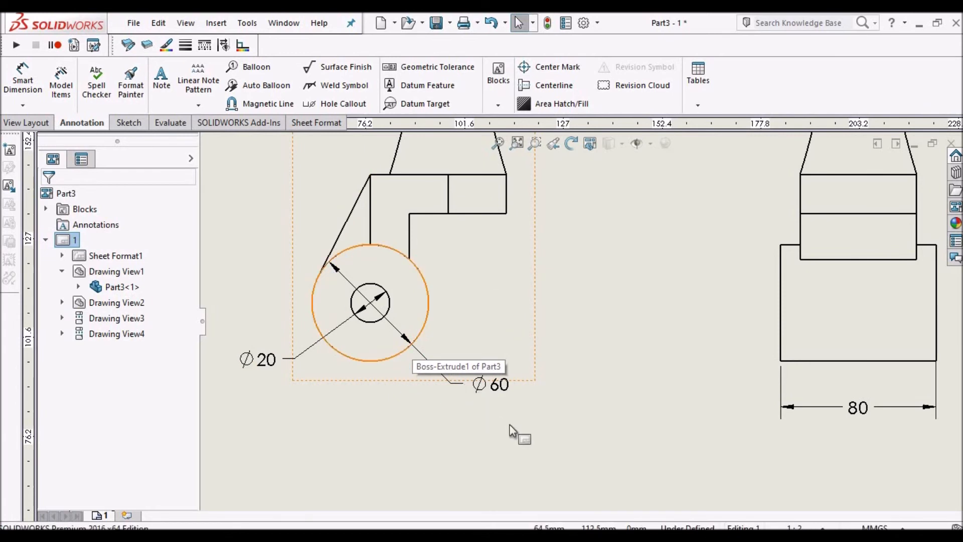
pyautogui.moveTo(496, 394)
pyautogui.mouseDown()
pyautogui.moveTo(503, 335)
pyautogui.moveTo(486, 381)
pyautogui.mouseUp()
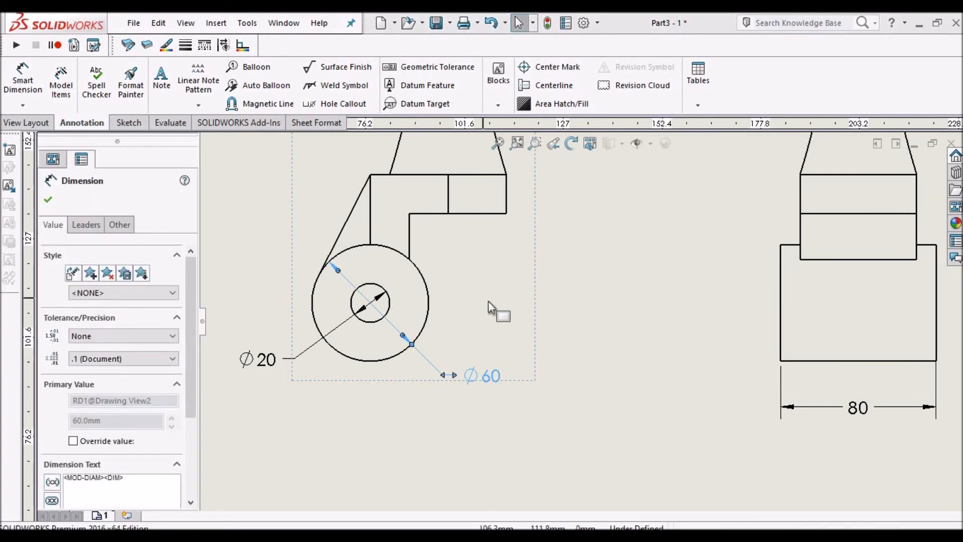
pyautogui.press('z')
pyautogui.scroll(4, 522, 303)
pyautogui.scroll(-2, 615, 226)
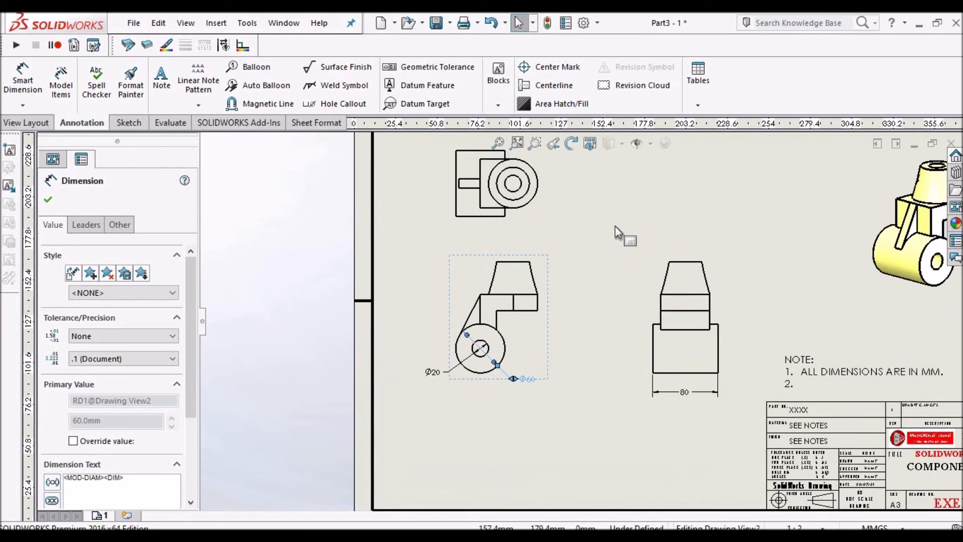
pyautogui.scroll(-2, 522, 314)
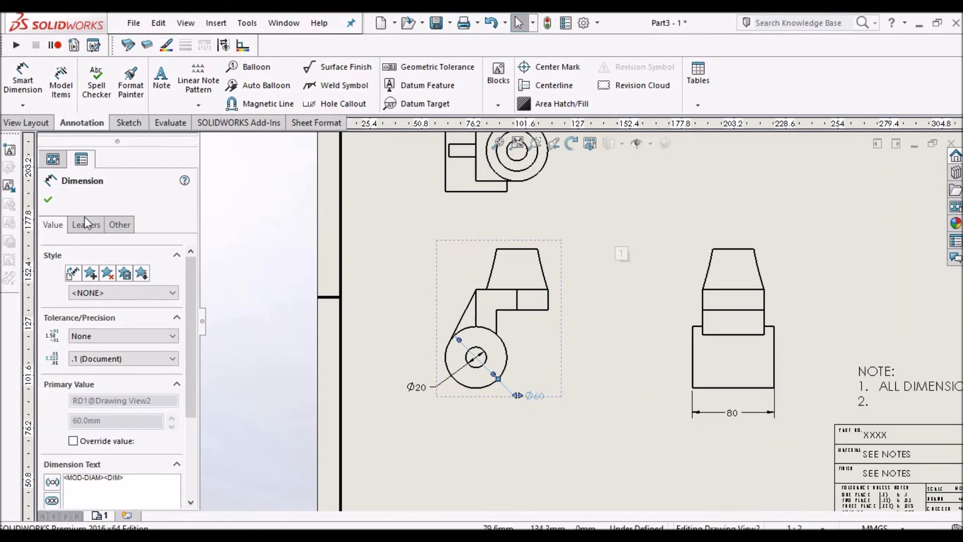
pyautogui.click(487, 456)
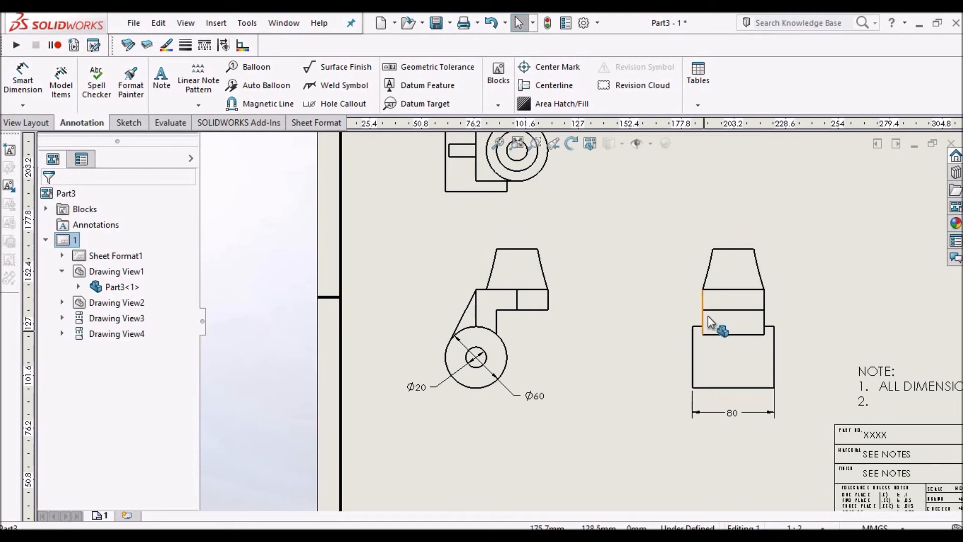
# Step: Dimension the rib's thickness in the top view between its two long edges, placing the dimension left of the view
pyautogui.scroll(1, 579, 320)
pyautogui.scroll(1, 501, 226)
pyautogui.scroll(-2, 482, 181)
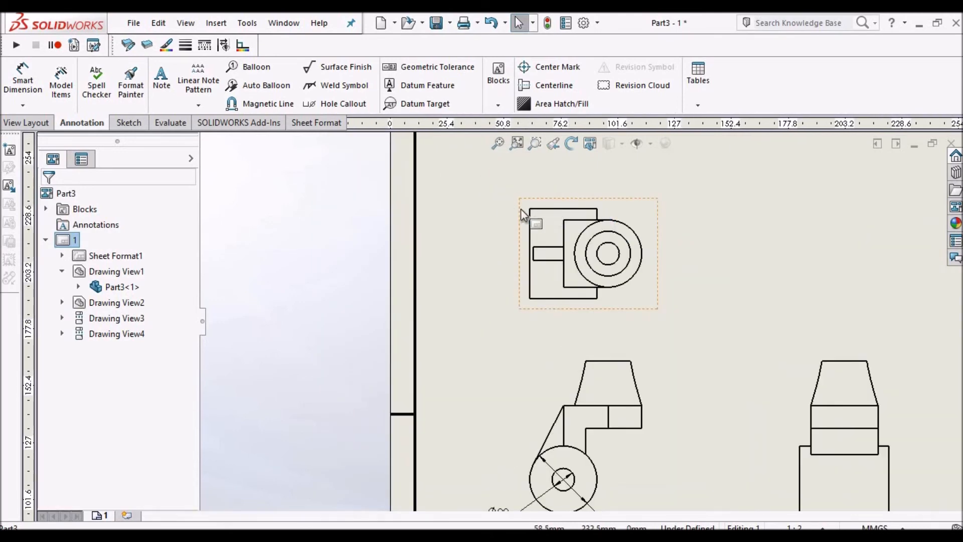
pyautogui.scroll(1, 578, 313)
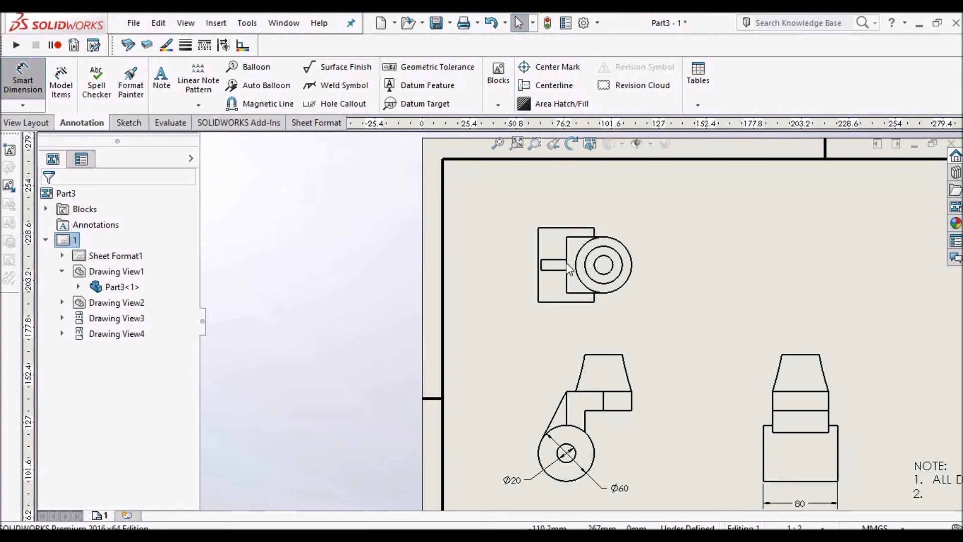
pyautogui.scroll(-4, 564, 260)
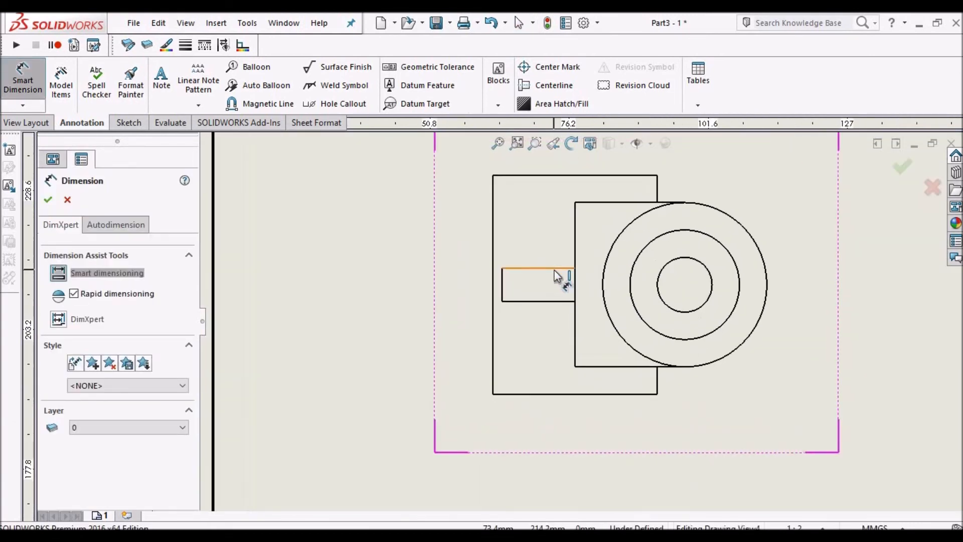
pyautogui.click(554, 270)
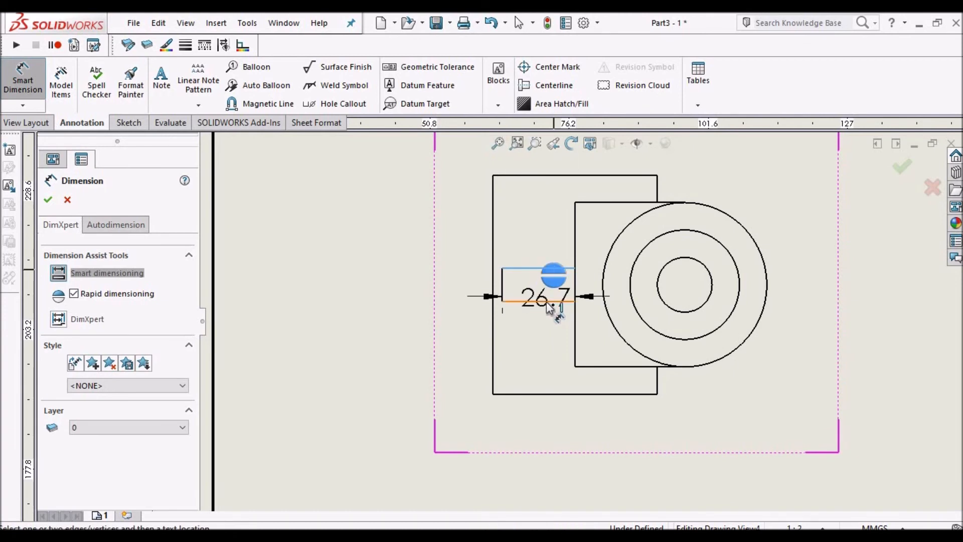
pyautogui.click(550, 302)
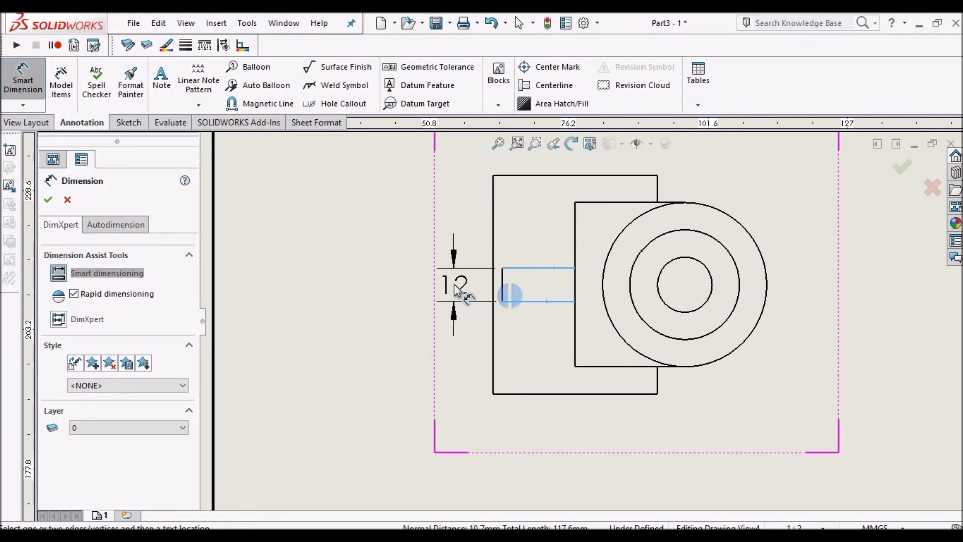
pyautogui.click(455, 284)
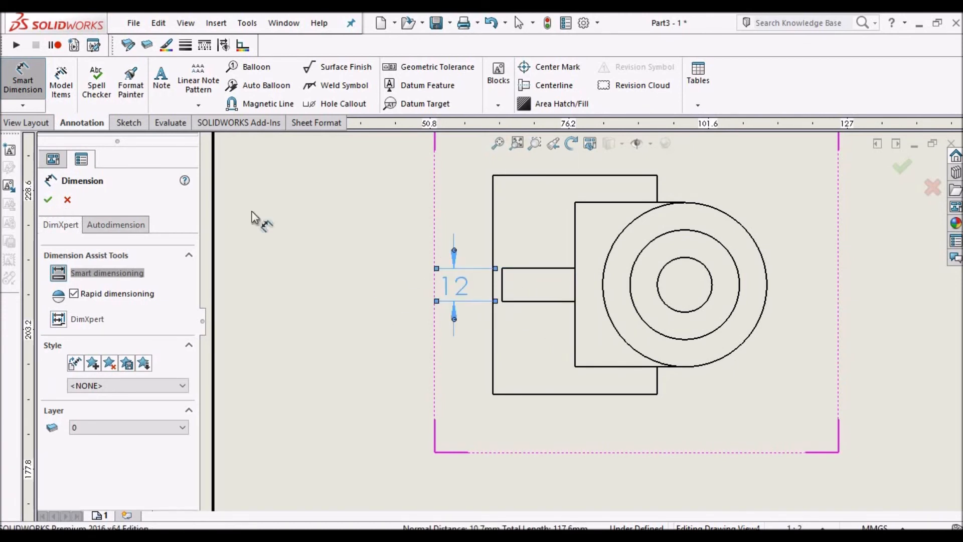
pyautogui.press('Escape')
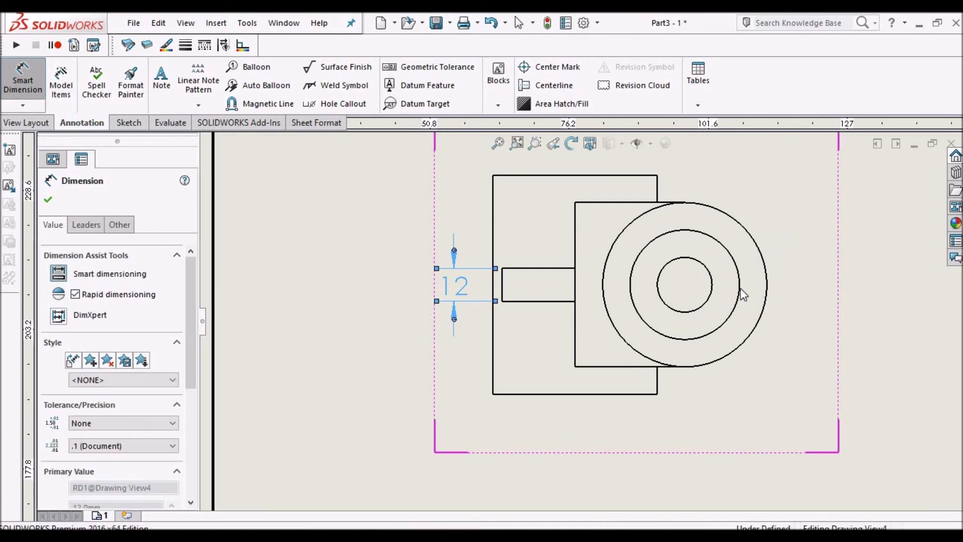
pyautogui.press('Escape')
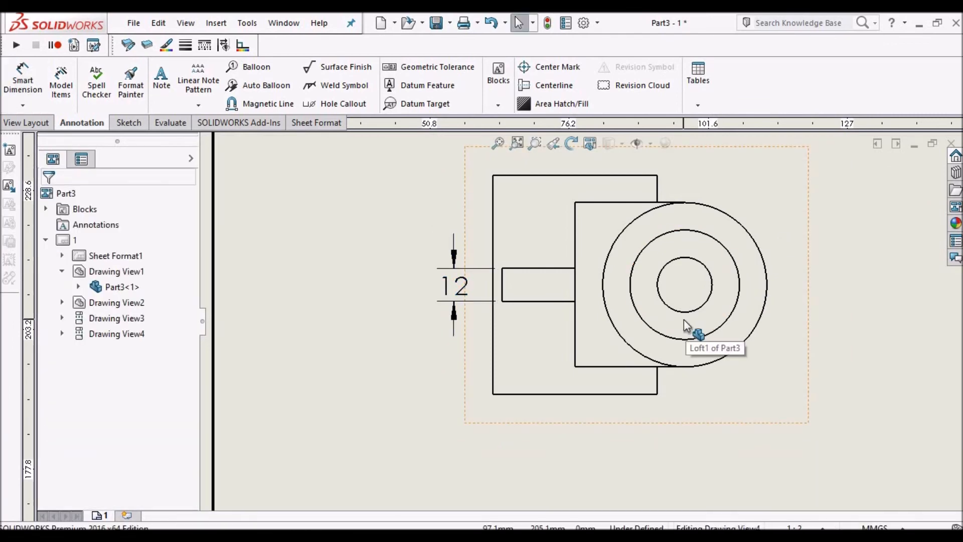
# Step: Dimension the offset between the plate's lower edge and the cylinder's lower edge in the top view, placing it left of the view
pyautogui.press('z')
pyautogui.scroll(-3, 605, 341)
pyautogui.scroll(3, 603, 326)
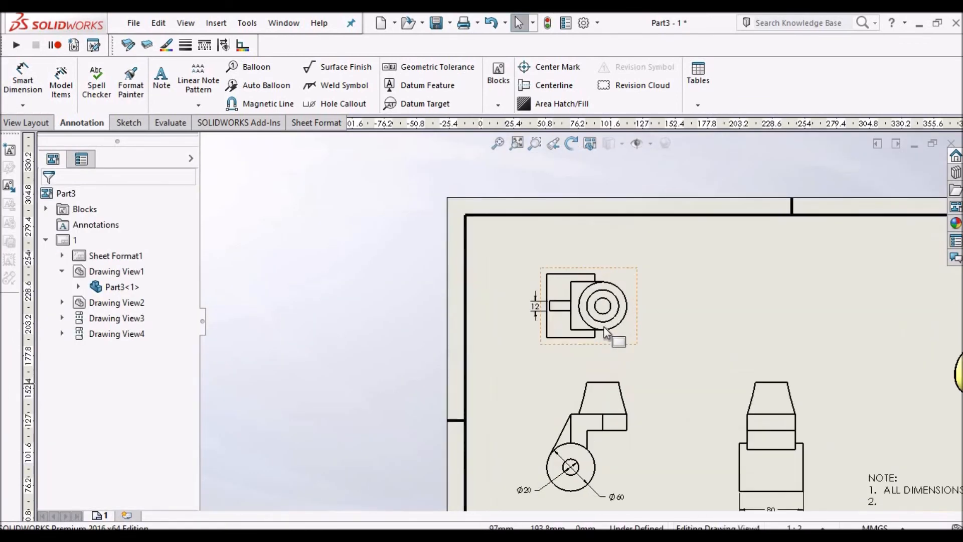
pyautogui.click(23, 84)
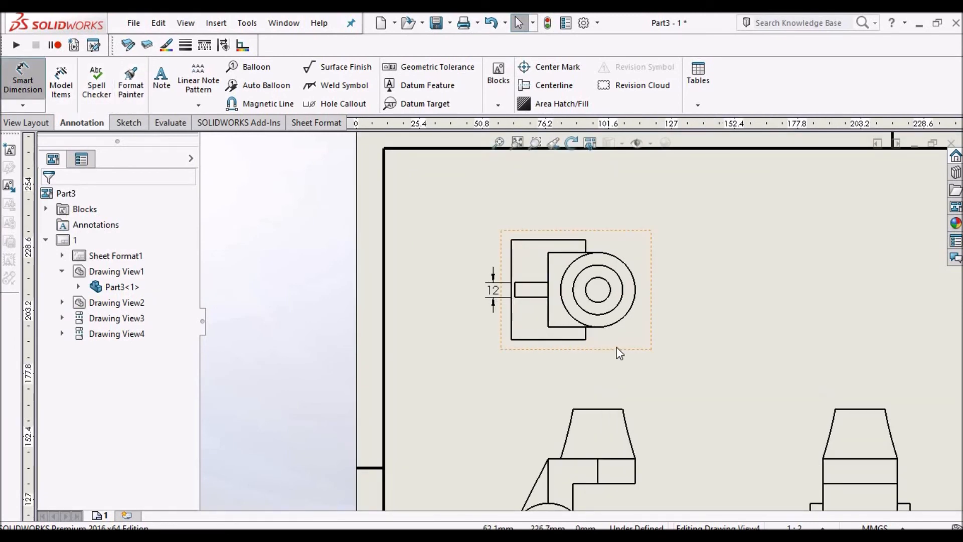
pyautogui.scroll(2, 573, 332)
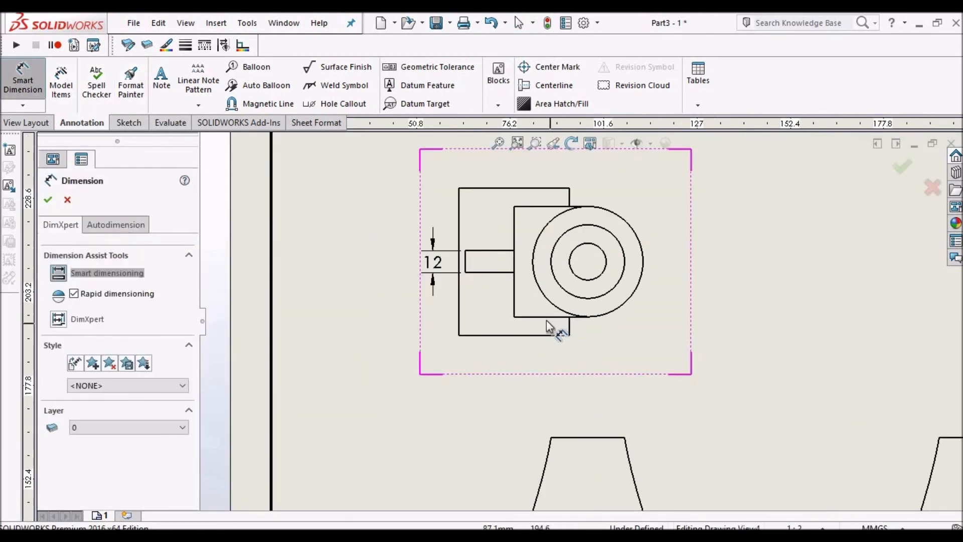
pyautogui.click(547, 318)
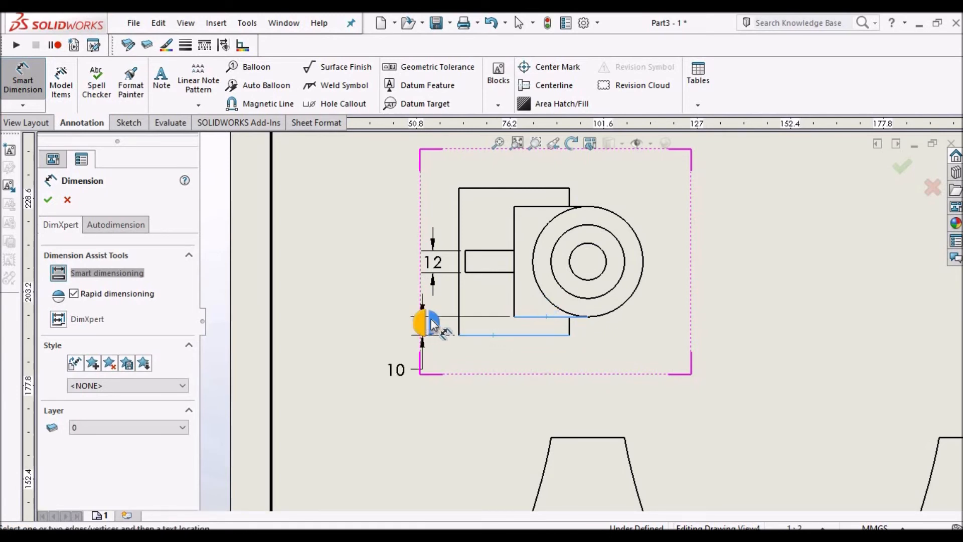
pyautogui.scroll(-5, 484, 327)
pyautogui.scroll(-3, 482, 335)
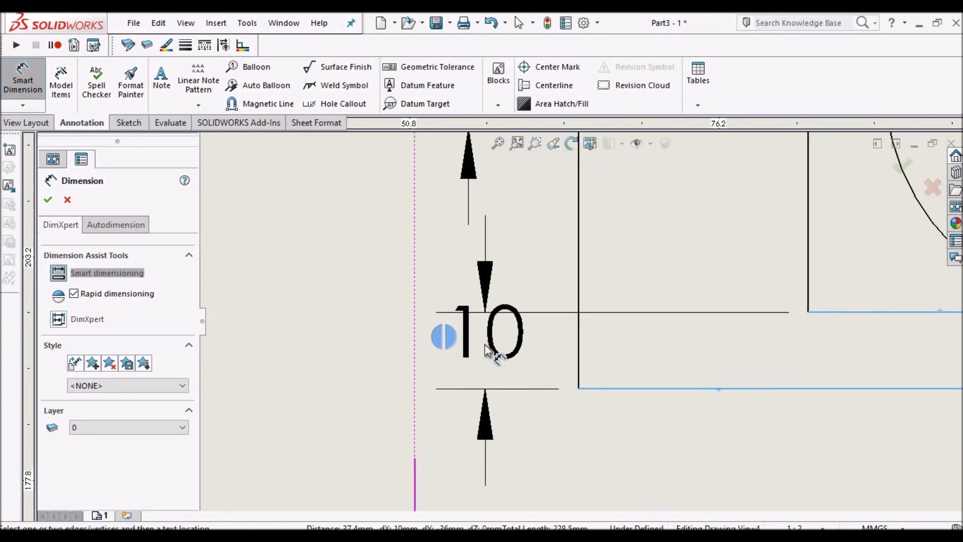
pyautogui.click(447, 308)
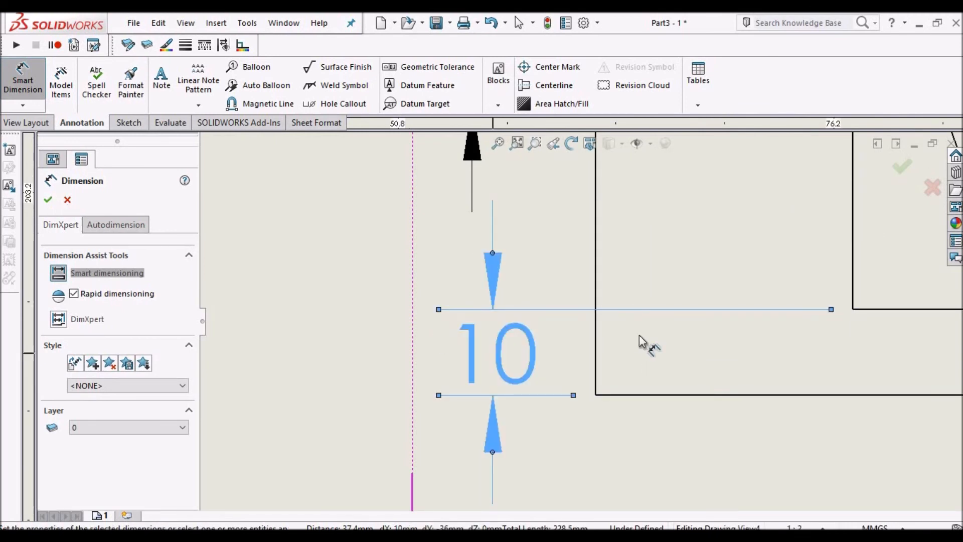
pyautogui.press('Escape')
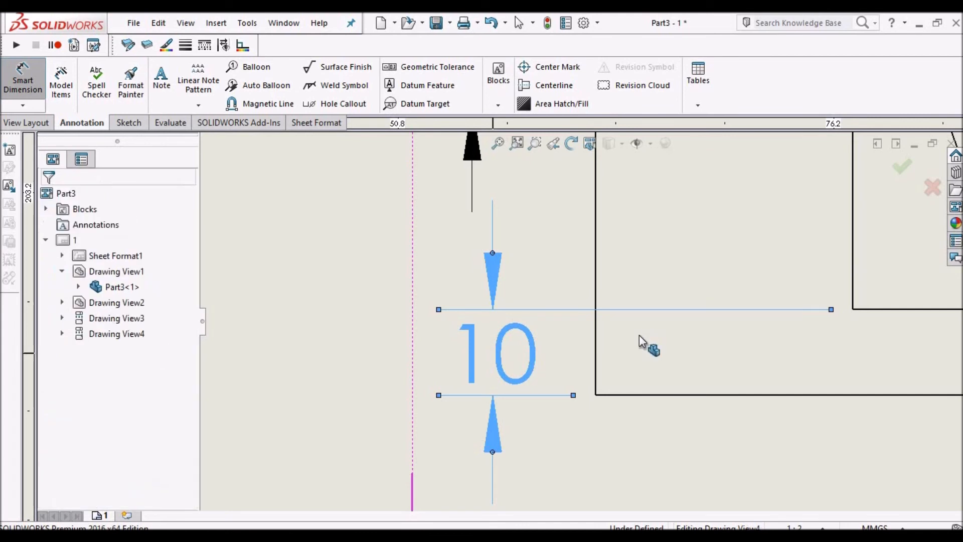
# Step: Move the plate-to-cylinder offset dimension to the right side of the top view, below the large circle
pyautogui.scroll(5, 652, 336)
pyautogui.scroll(-1, 791, 266)
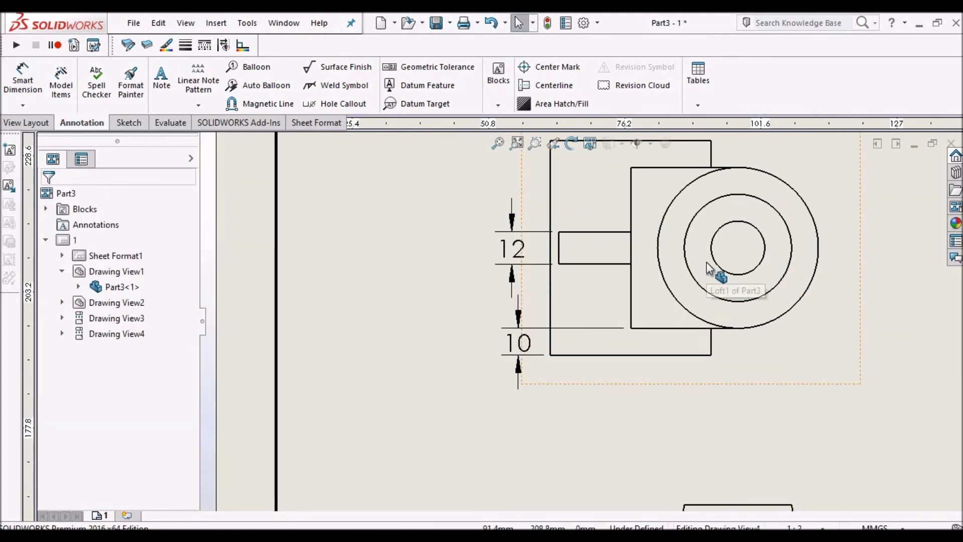
pyautogui.scroll(3, 647, 228)
pyautogui.scroll(-3, 649, 231)
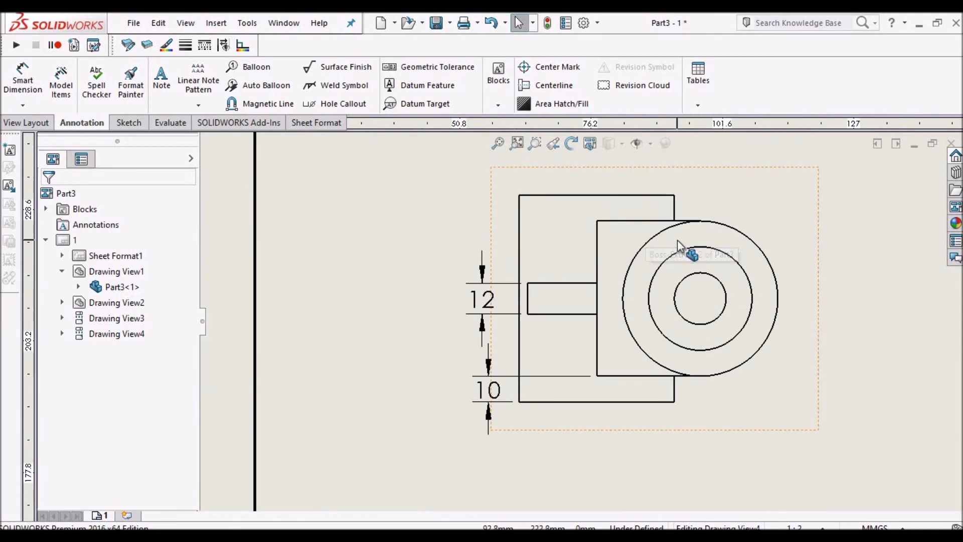
pyautogui.moveTo(494, 394); pyautogui.dragTo(762, 391)
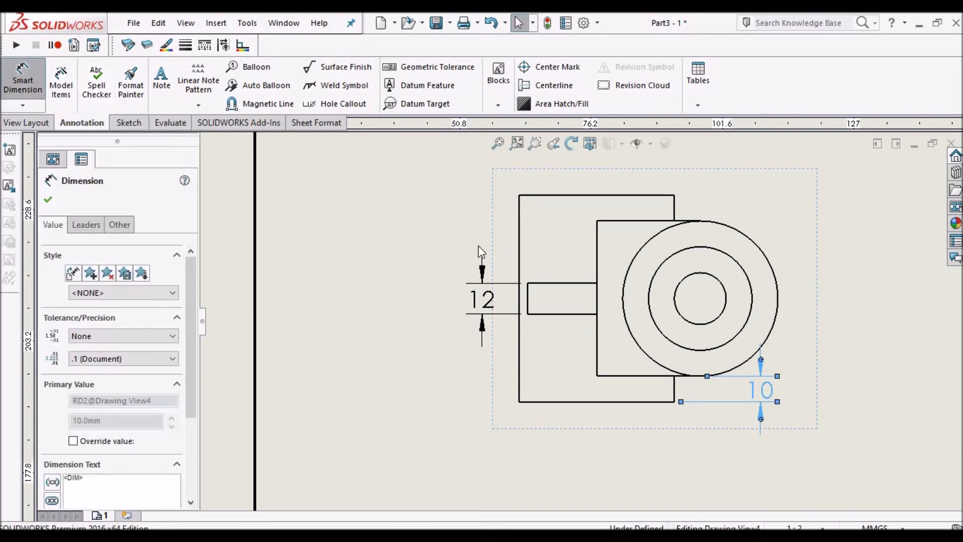
# Step: Dimension the distance from the cylinder's lower edge to the rib's lower edge in the top view, placing it outside the rib thickness dimension
pyautogui.click(638, 389)
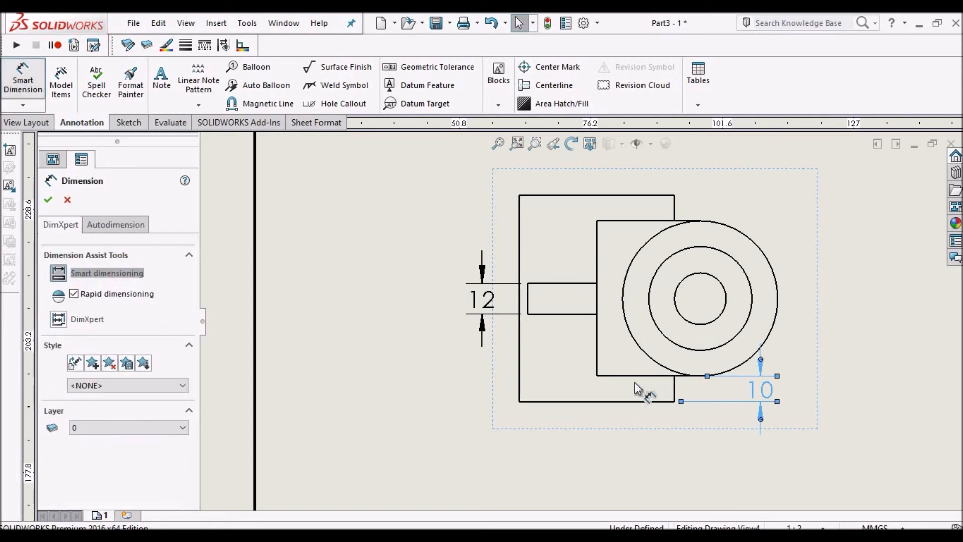
pyautogui.scroll(-1, 638, 388)
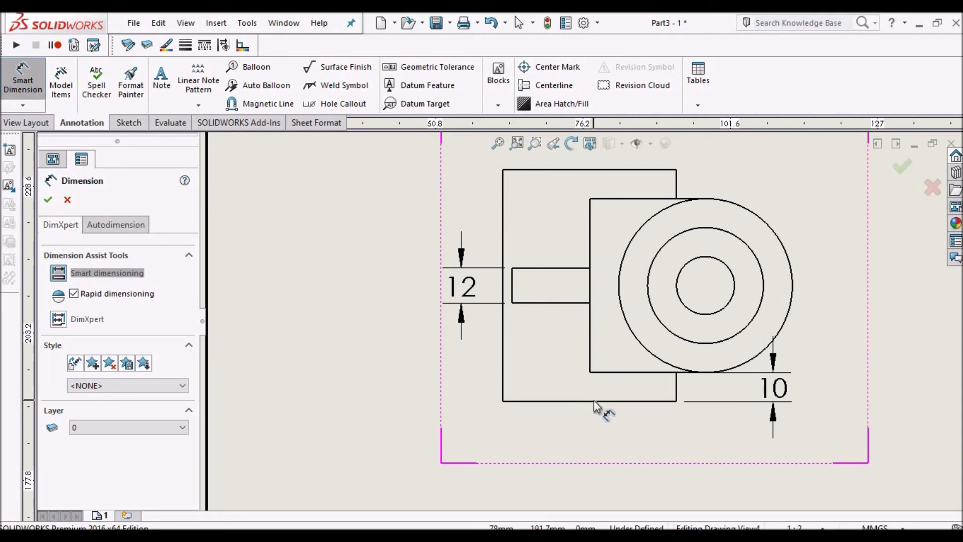
pyautogui.scroll(-2, 600, 390)
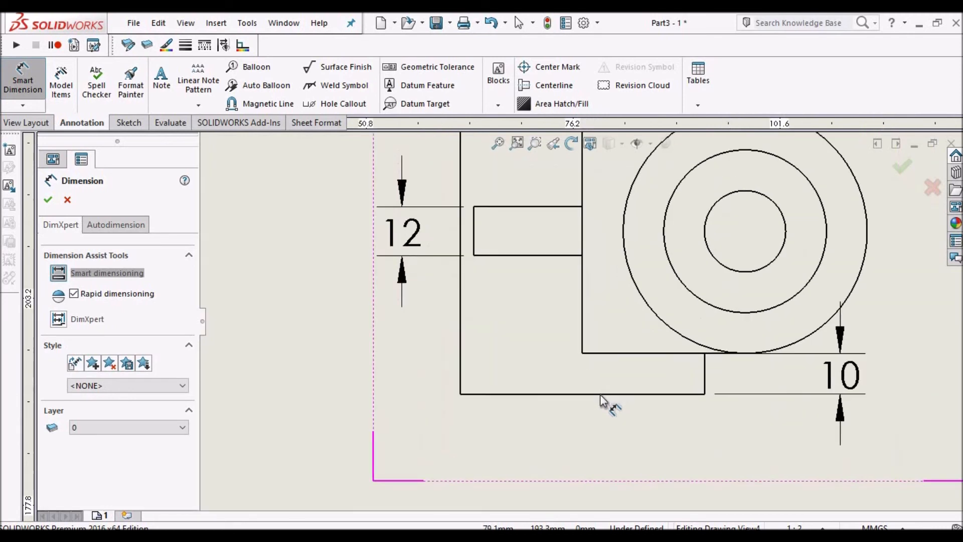
pyautogui.click(539, 255)
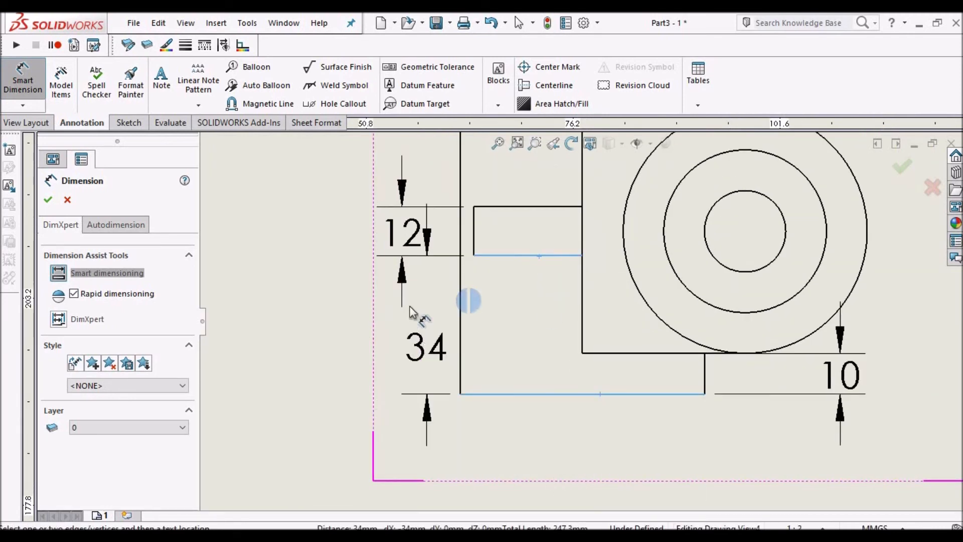
pyautogui.scroll(-2, 411, 312)
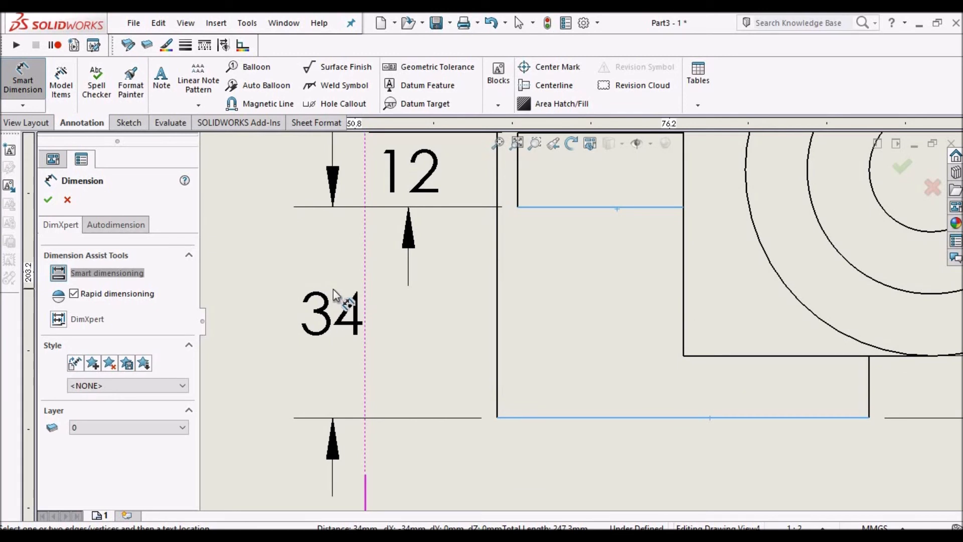
pyautogui.click(345, 292)
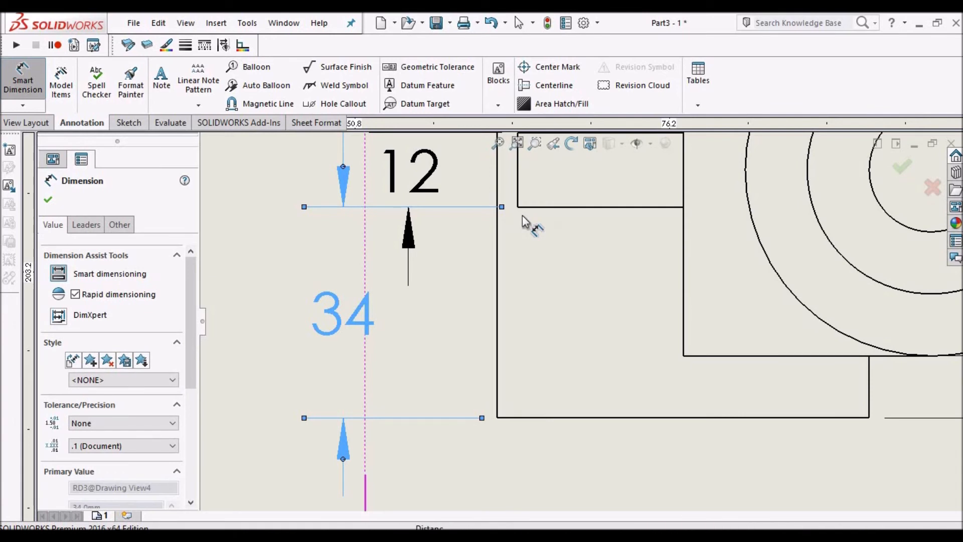
# Step: Flip the arrows of the rib position dimension in the top view so they point outward from between the extension lines
pyautogui.click(344, 169)
pyautogui.press('z')
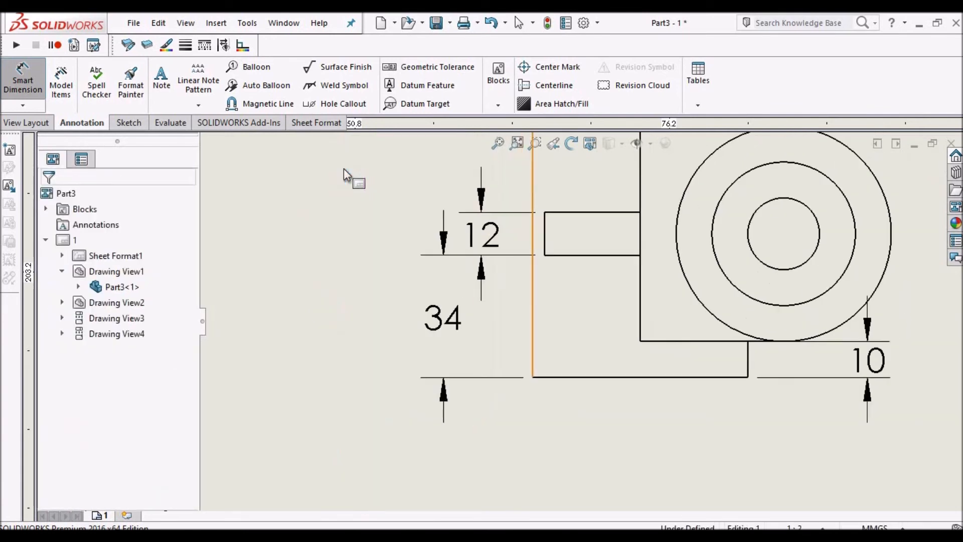
pyautogui.click(443, 232)
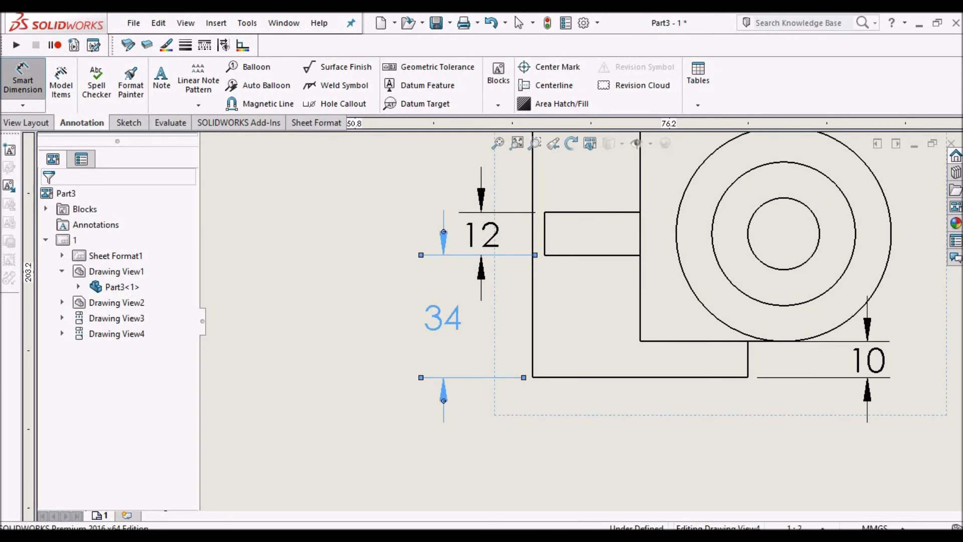
pyautogui.click(443, 232)
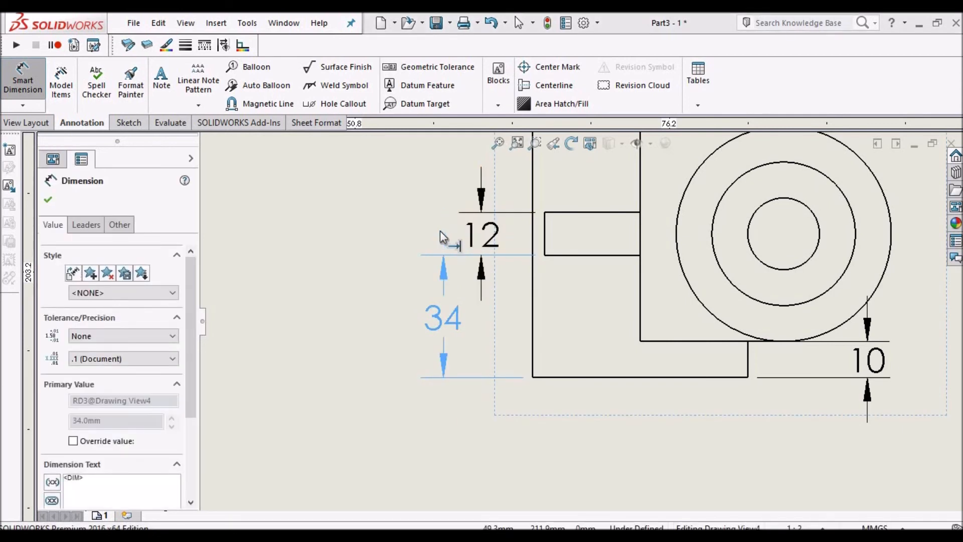
pyautogui.click(49, 198)
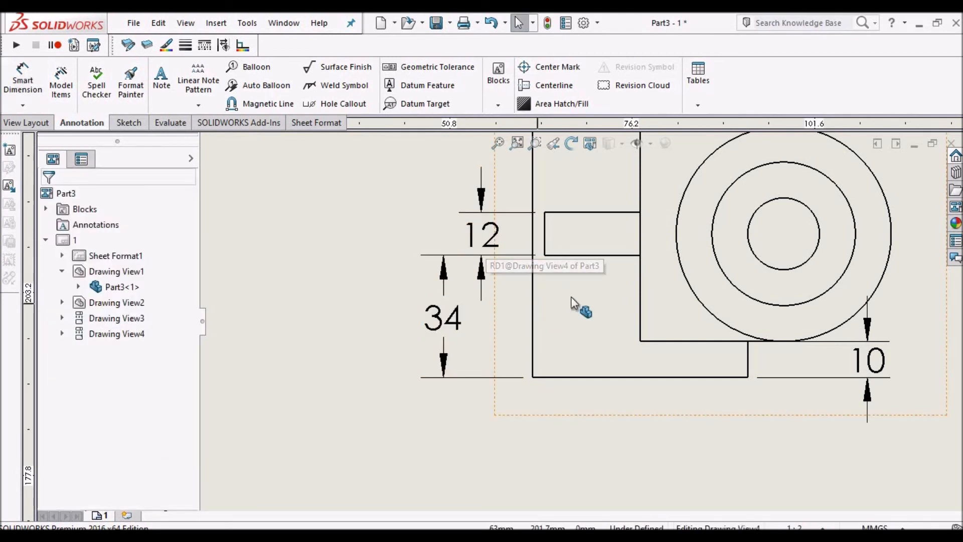
pyautogui.scroll(2, 571, 298)
pyautogui.scroll(5, 645, 307)
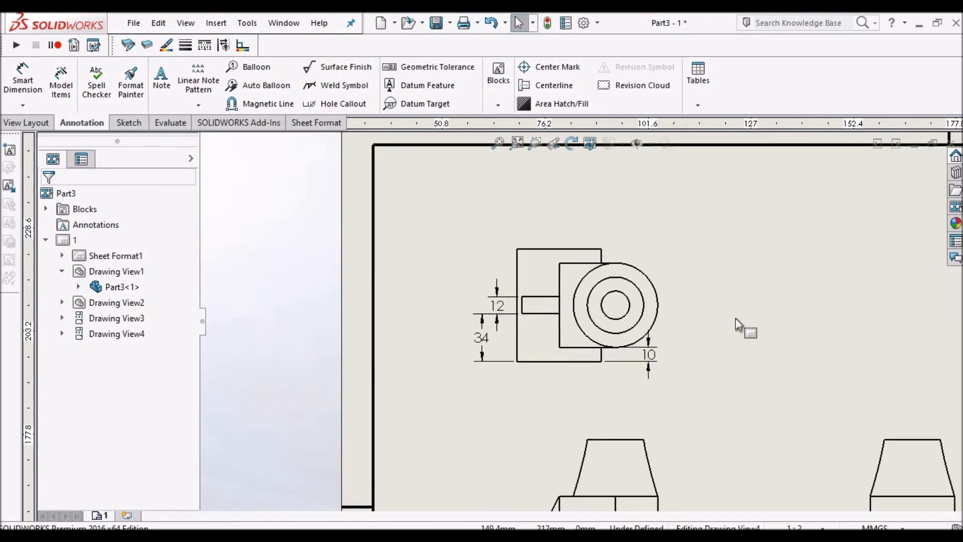
# Step: Dimension the width of the vertical web in the front view, placing the text beside it below the horizontal arm
pyautogui.scroll(4, 708, 396)
pyautogui.scroll(-2, 649, 331)
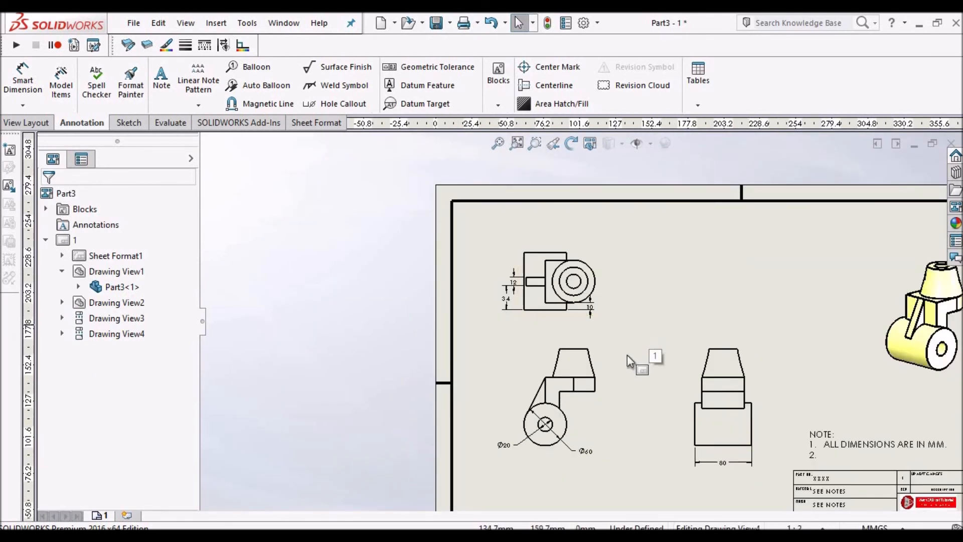
pyautogui.scroll(-2, 627, 354)
pyautogui.click(24, 69)
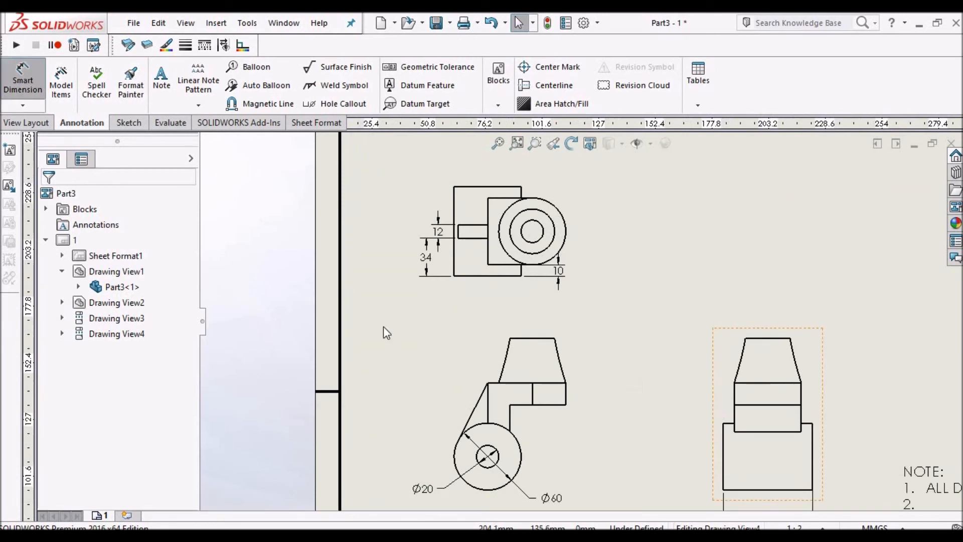
pyautogui.scroll(-2, 559, 411)
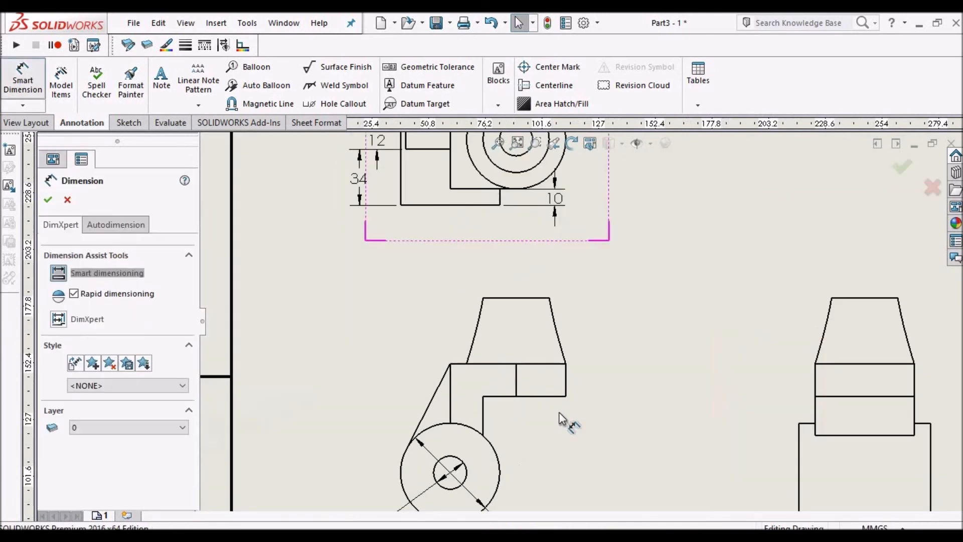
pyautogui.scroll(-2, 521, 411)
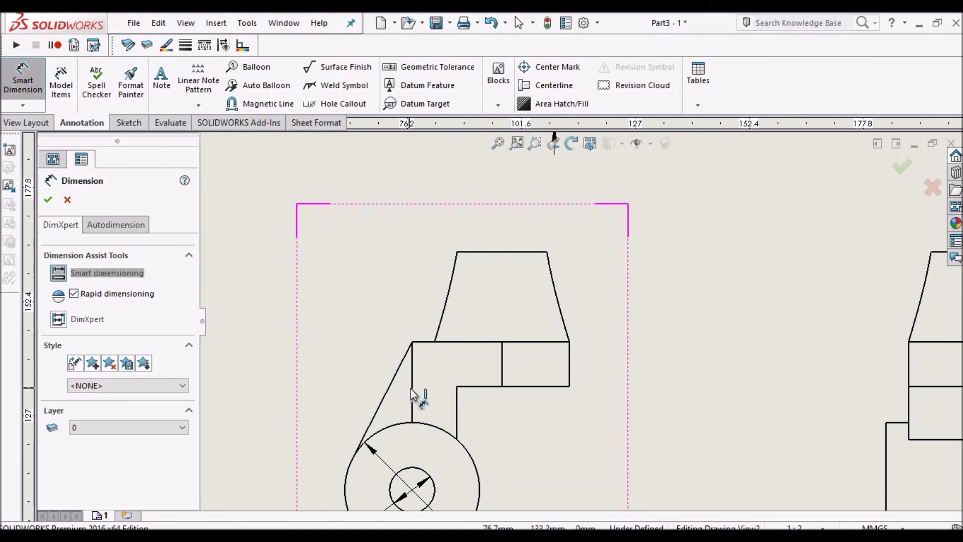
pyautogui.click(412, 389)
pyautogui.click(457, 411)
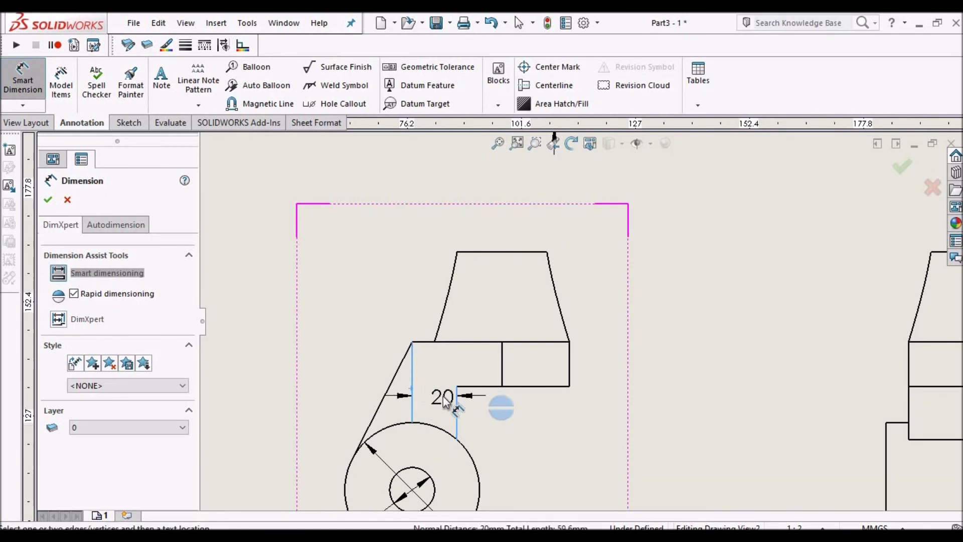
pyautogui.scroll(-2, 401, 414)
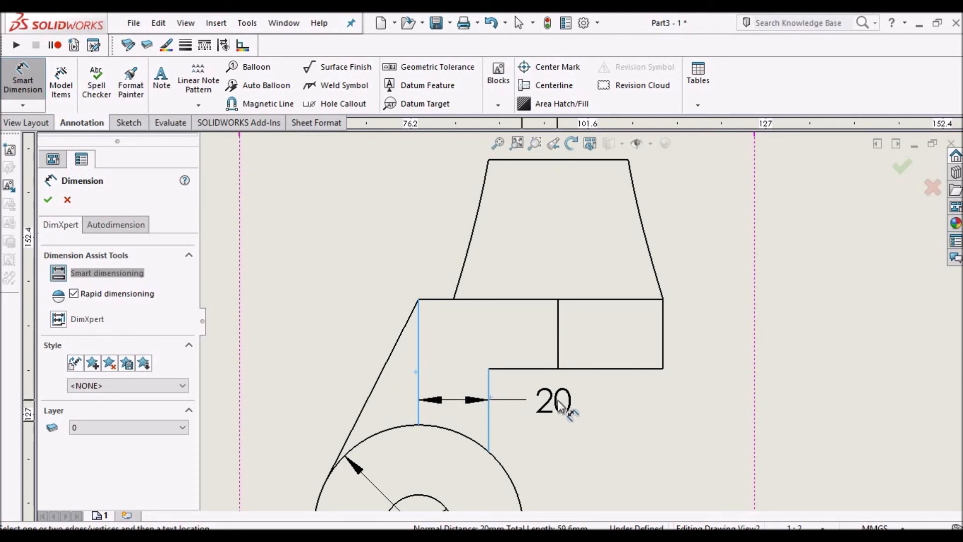
pyautogui.click(488, 415)
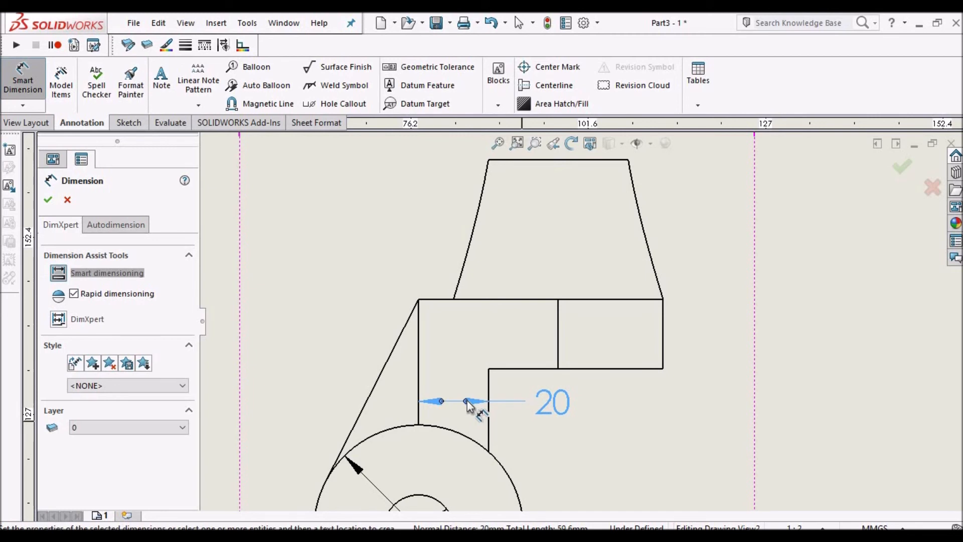
# Step: Flip the arrows of the web width dimension in the front view so they sit outside the extension lines
pyautogui.click(465, 401)
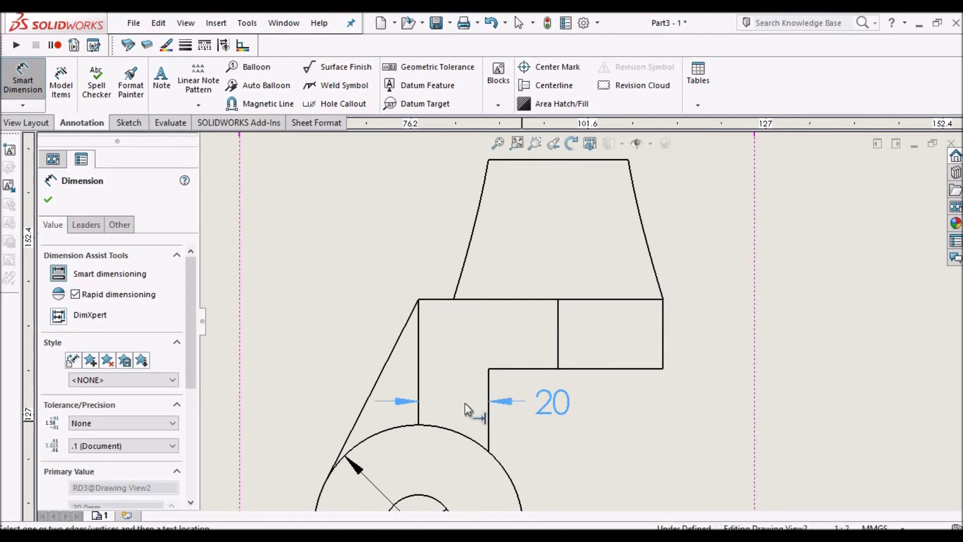
pyautogui.click(673, 412)
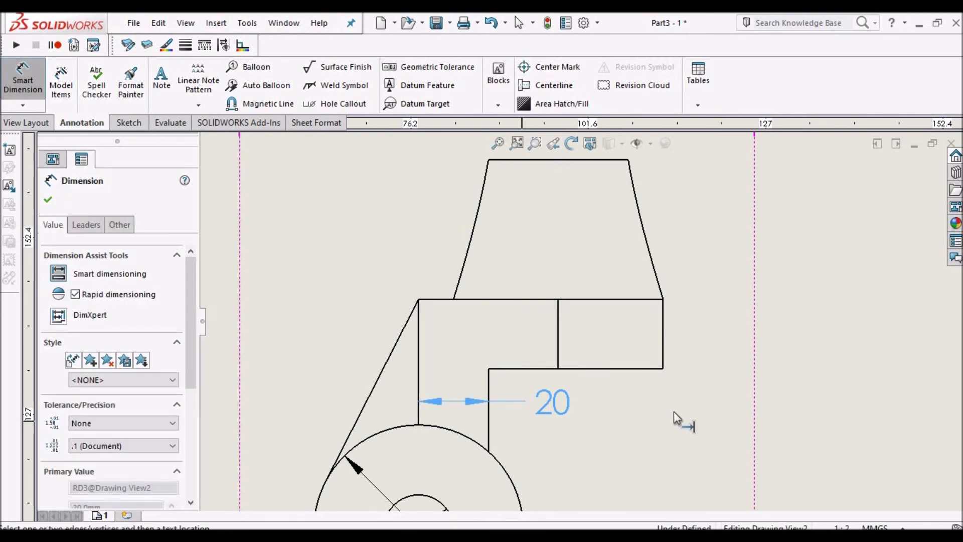
pyautogui.click(580, 404)
pyautogui.scroll(2, 581, 321)
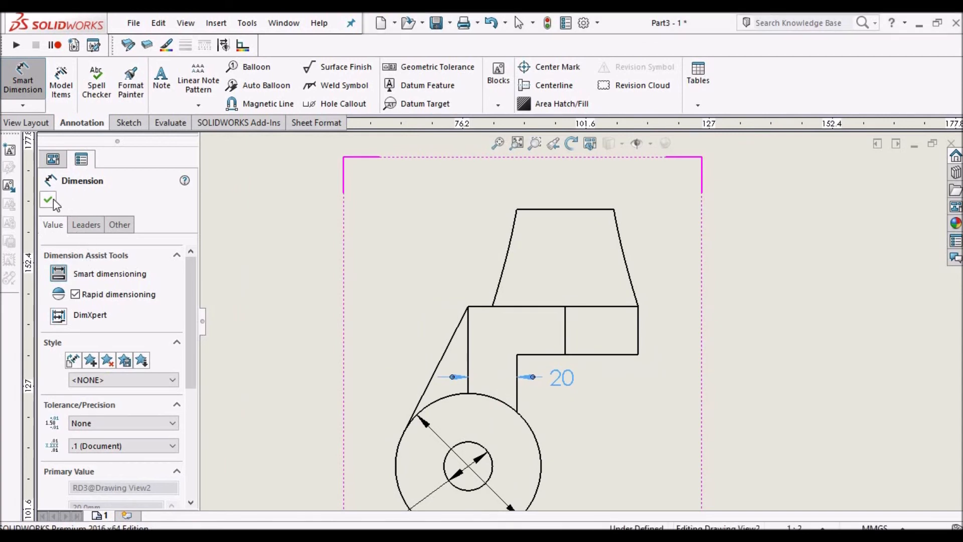
pyautogui.press('Escape')
pyautogui.scroll(2, 609, 349)
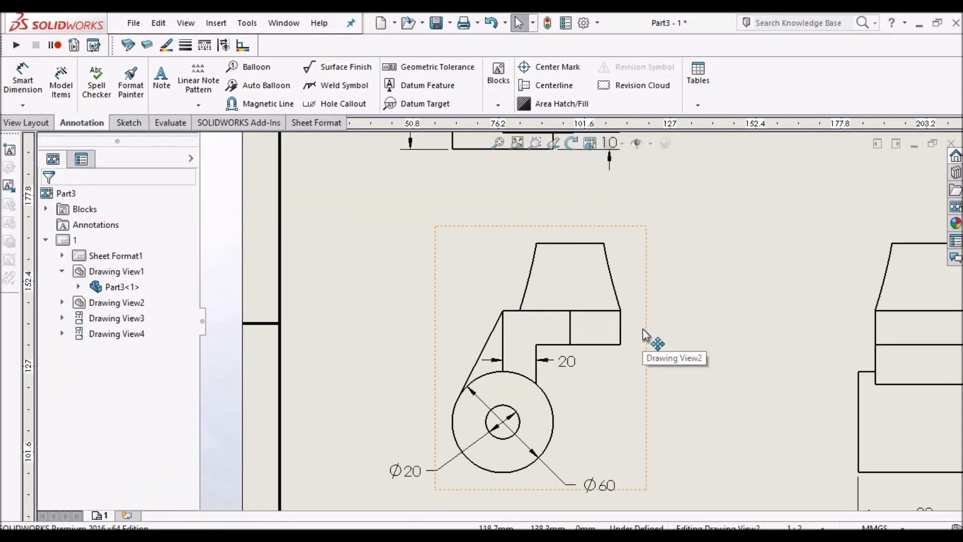
# Step: Dimension the vertical distance from the large circle to the arm's upper edge in the front view, placing it left of the rib
pyautogui.scroll(2, 584, 322)
pyautogui.scroll(-2, 576, 314)
pyautogui.scroll(-1, 573, 309)
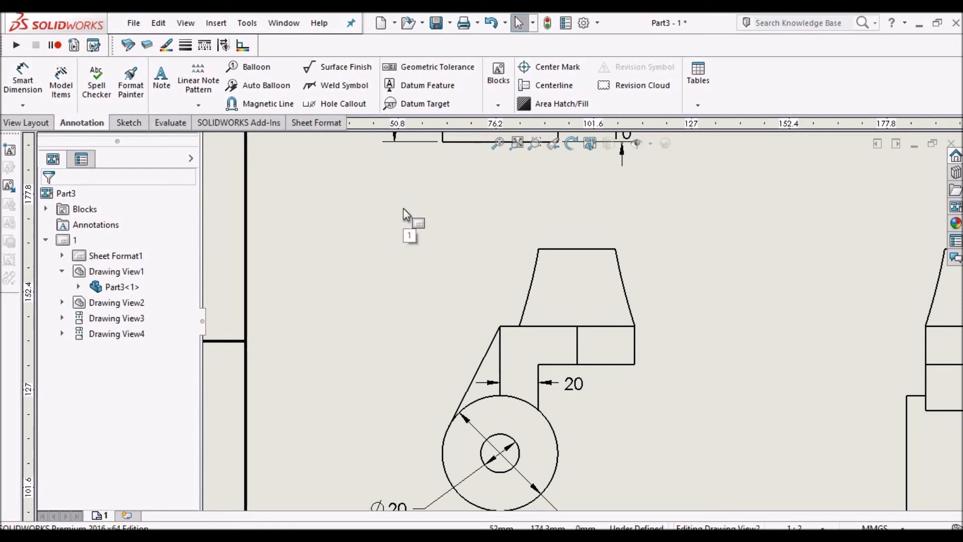
pyautogui.click(25, 82)
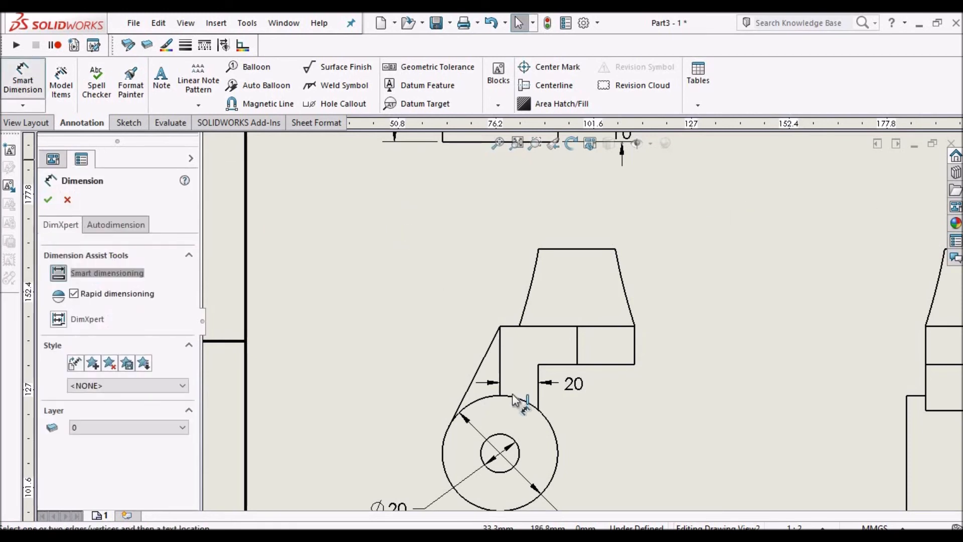
pyautogui.scroll(-2, 536, 409)
pyautogui.click(489, 391)
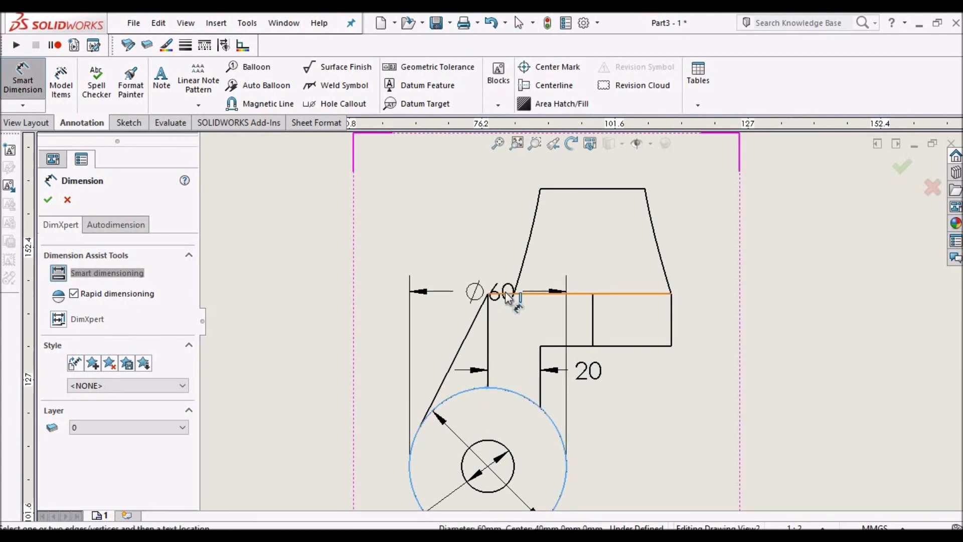
pyautogui.click(512, 293)
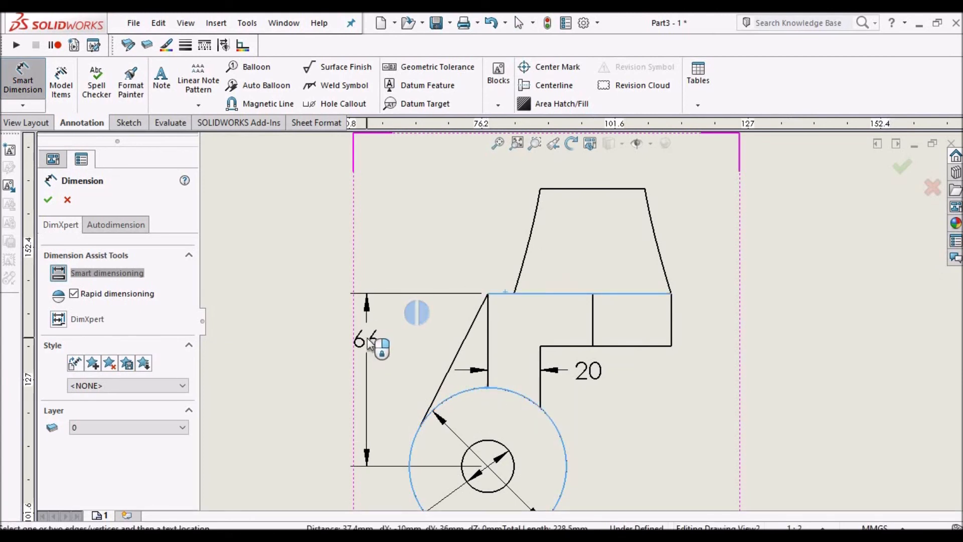
pyautogui.click(368, 345)
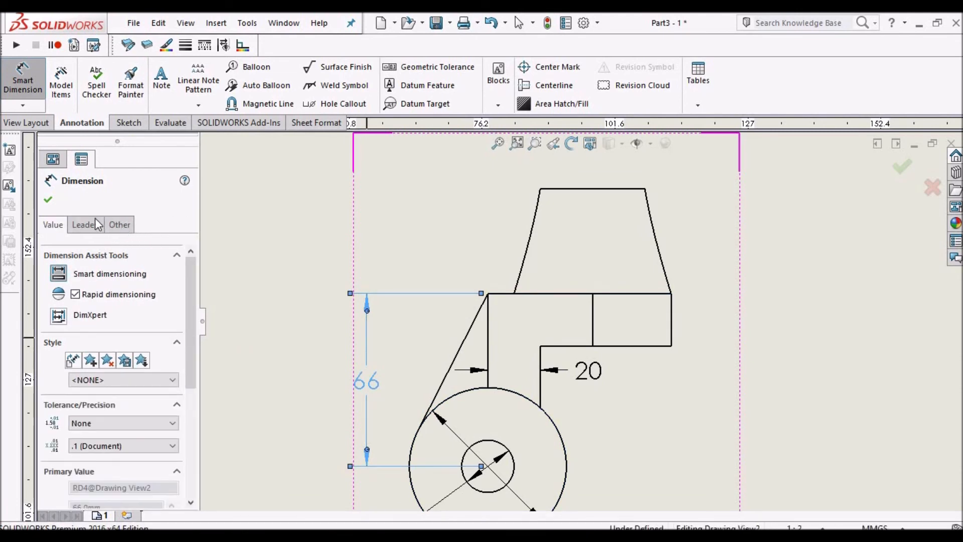
# Step: Set the first arc condition of the vertical circle-to-arm dimension to Min so it measures from the circle's nearest point
pyautogui.click(84, 227)
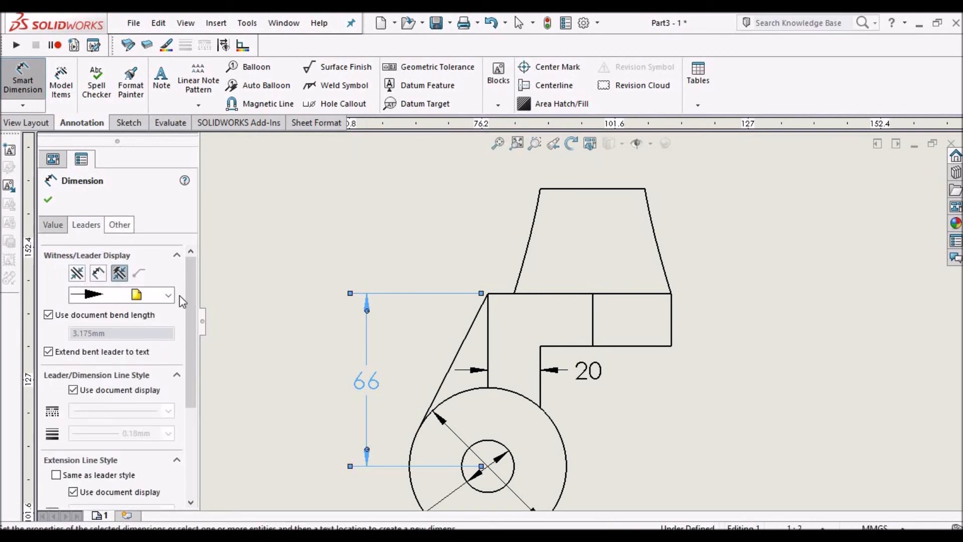
pyautogui.moveTo(197, 301); pyautogui.dragTo(206, 425)
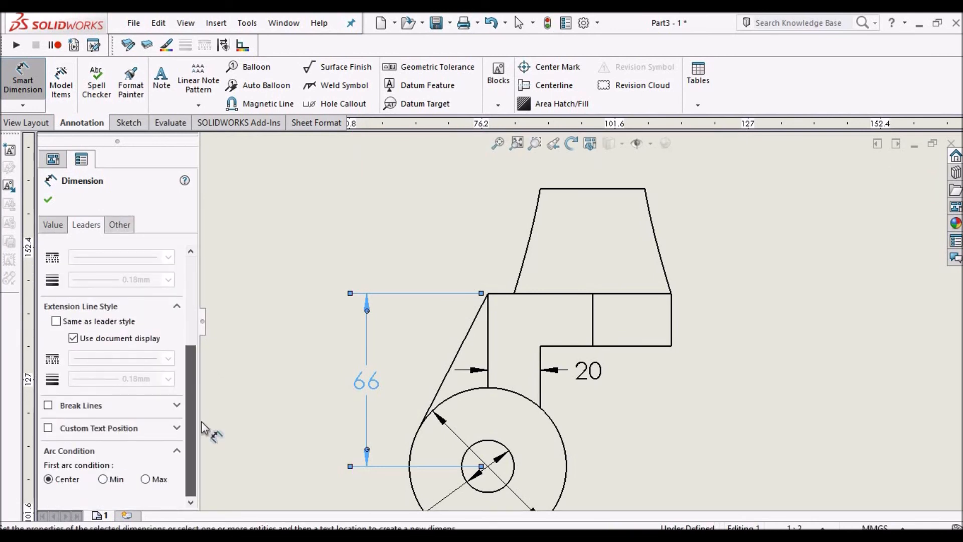
pyautogui.click(103, 479)
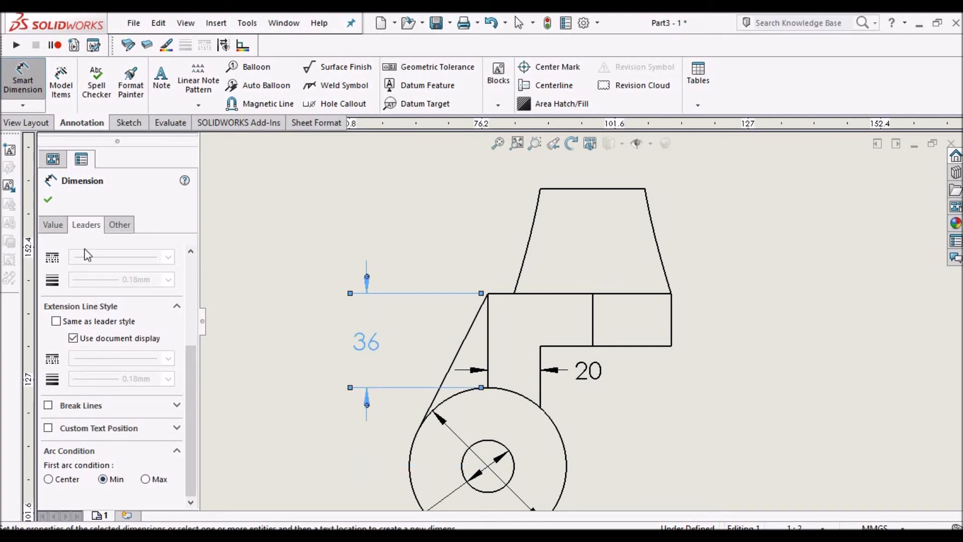
pyautogui.click(44, 201)
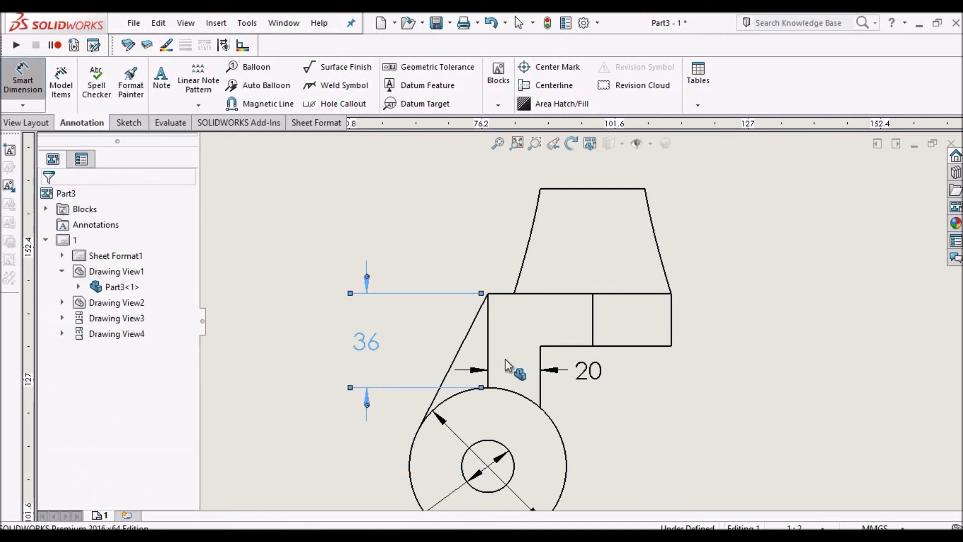
pyautogui.scroll(-1, 508, 378)
pyautogui.press('Escape')
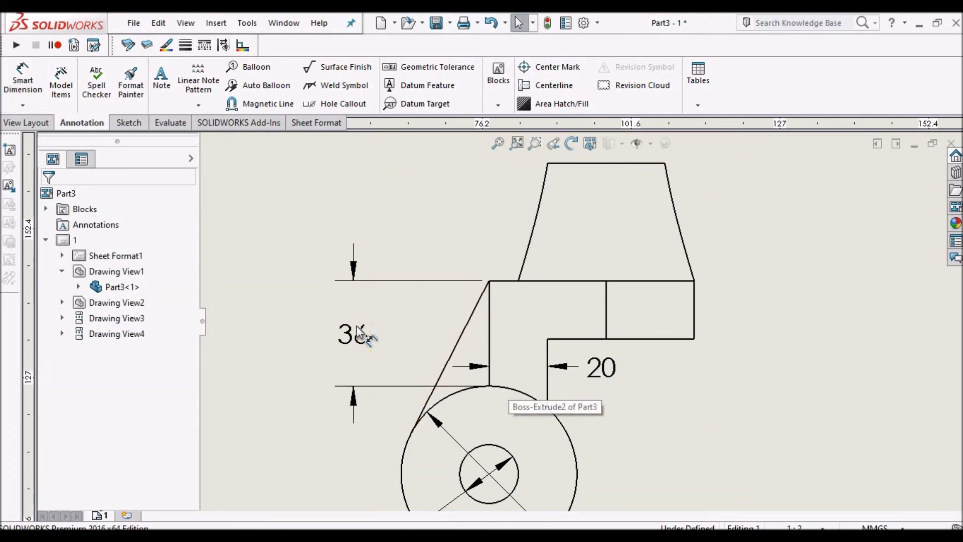
# Step: Move the vertical circle-to-arm dimension closer to the rib in the front view and check its arc condition
pyautogui.click(357, 269)
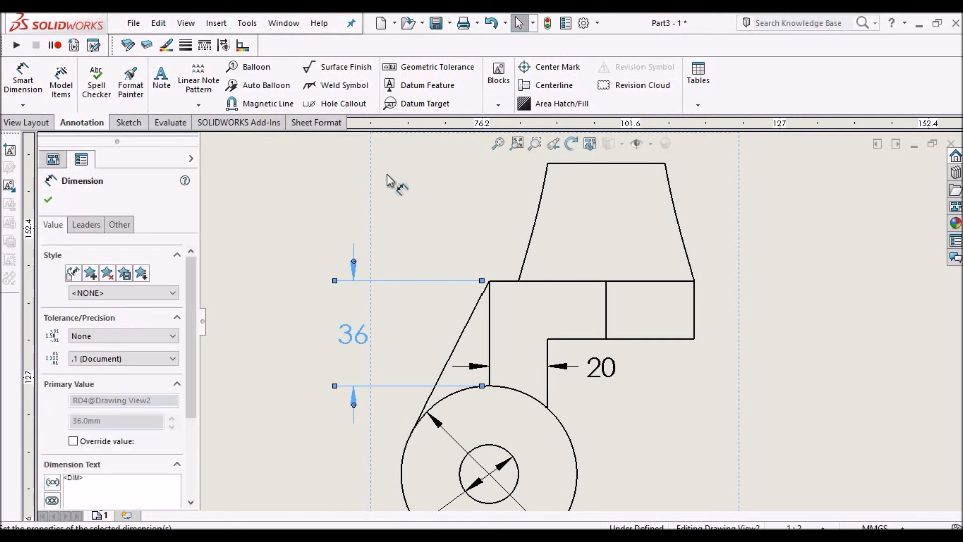
pyautogui.moveTo(364, 345); pyautogui.dragTo(407, 335)
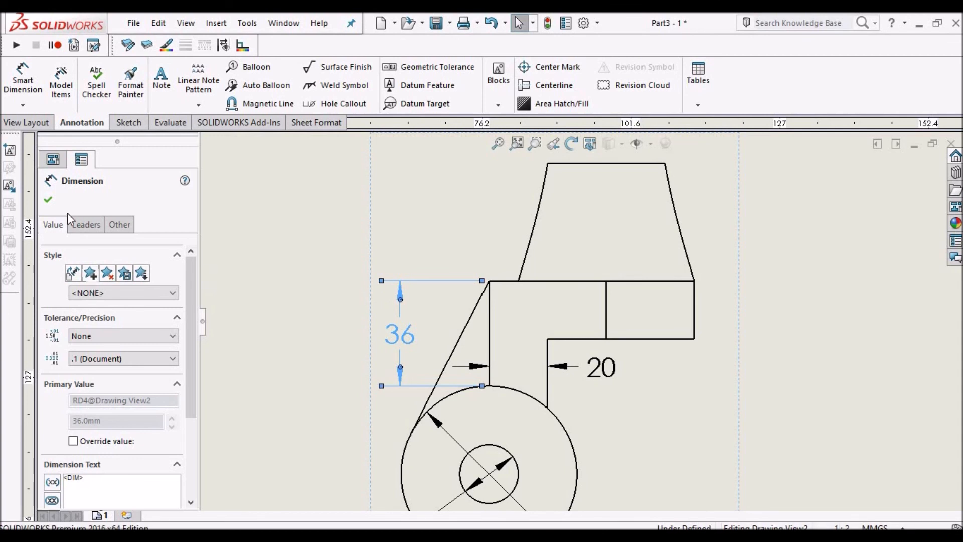
pyautogui.click(83, 227)
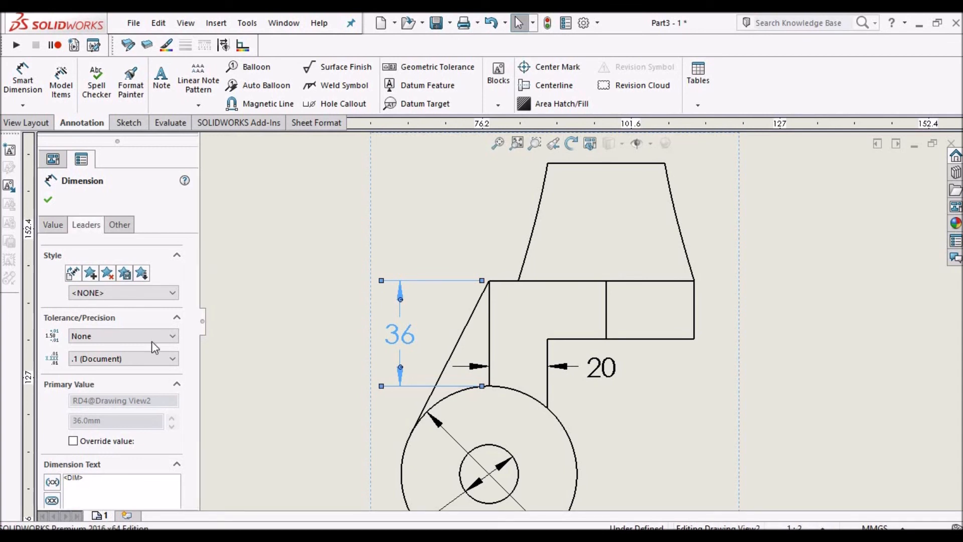
pyautogui.moveTo(188, 368); pyautogui.dragTo(195, 492)
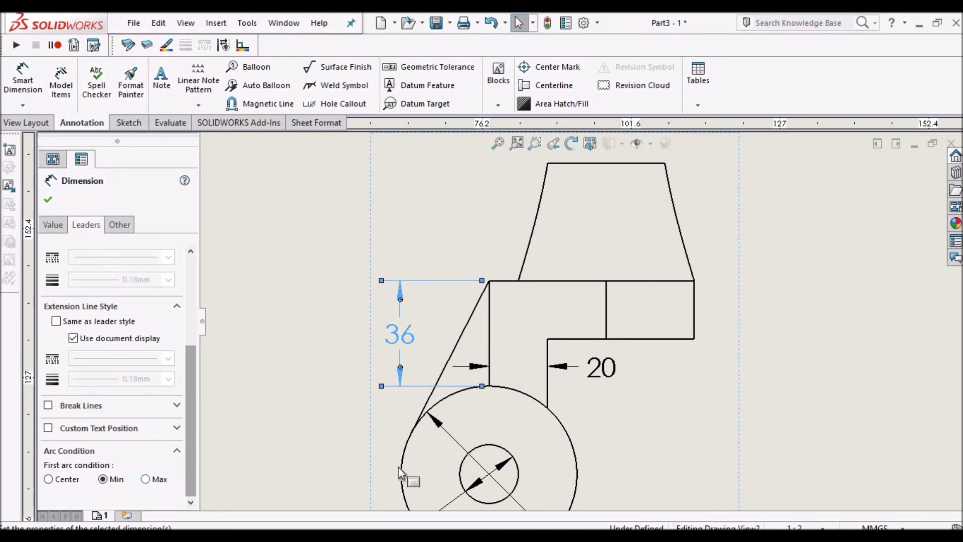
pyautogui.scroll(-1, 572, 371)
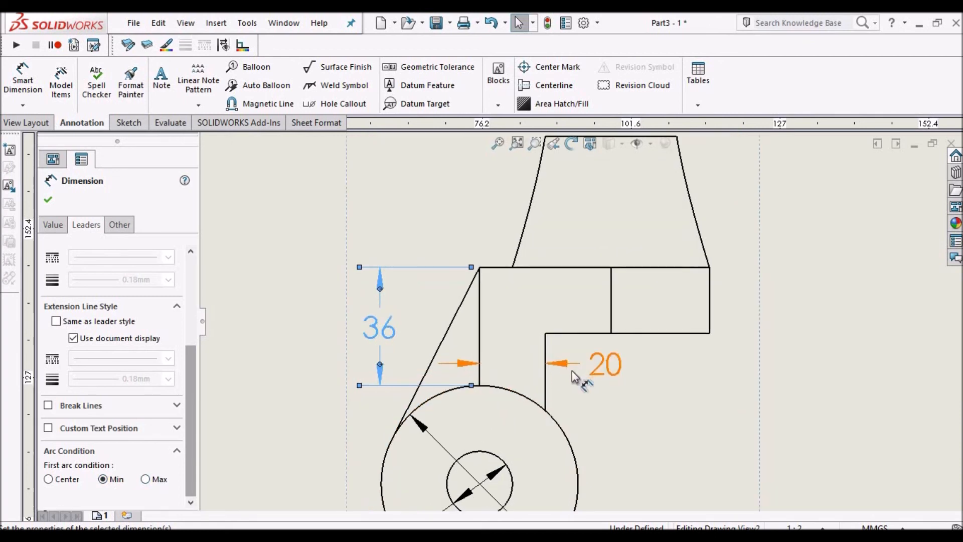
pyautogui.scroll(2, 571, 370)
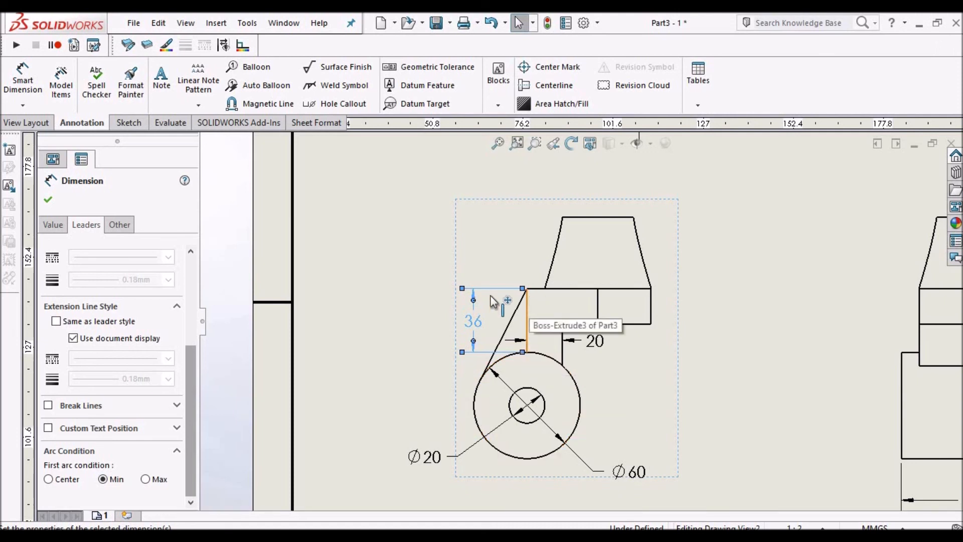
pyautogui.click(348, 240)
pyautogui.press('z')
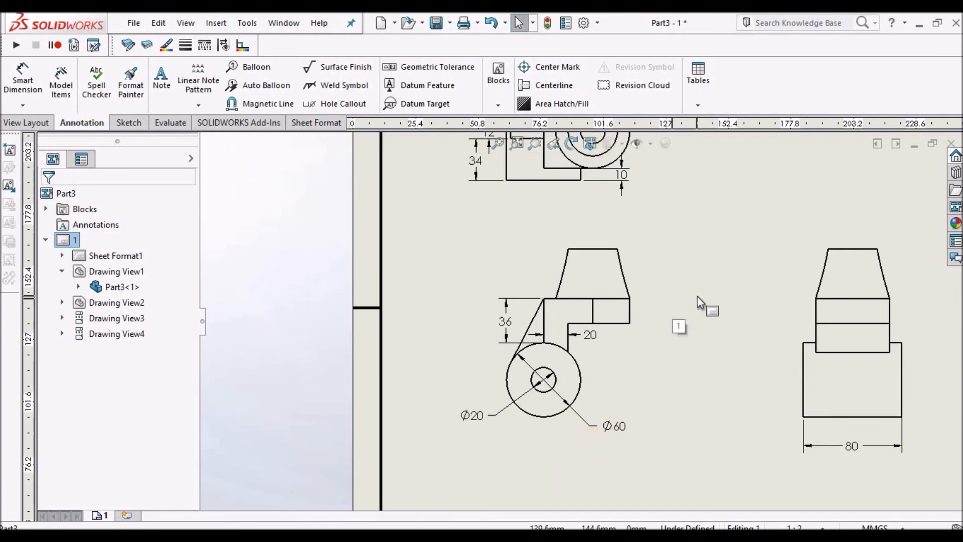
# Step: Dimension the thickness of the horizontal arm at its right end in the front view, placing it outside the outline
pyautogui.scroll(-3, 697, 301)
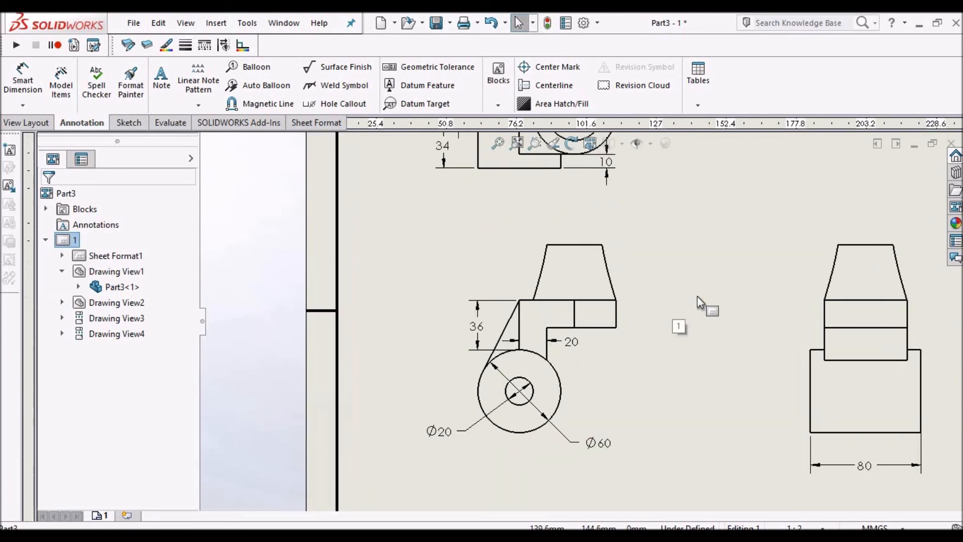
pyautogui.click(17, 88)
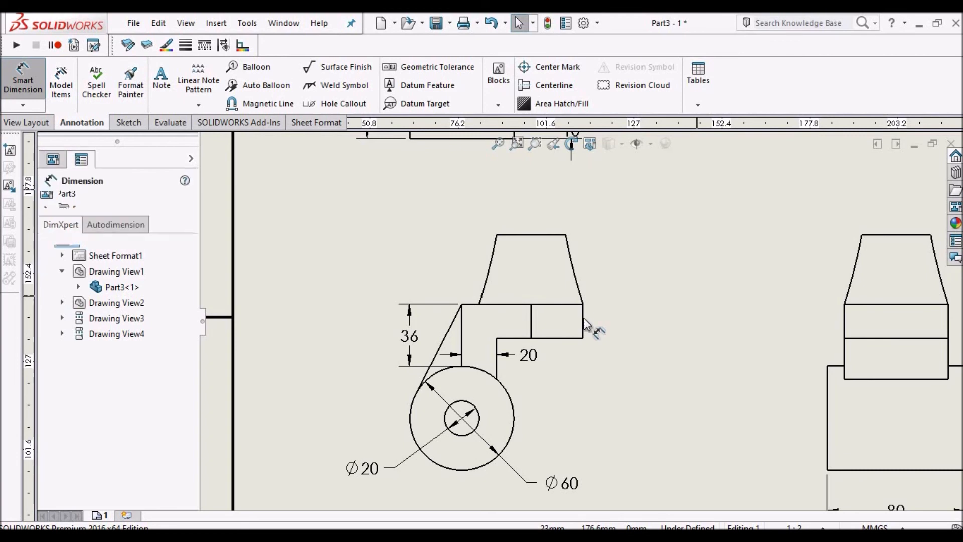
pyautogui.scroll(-1, 586, 321)
pyautogui.click(582, 323)
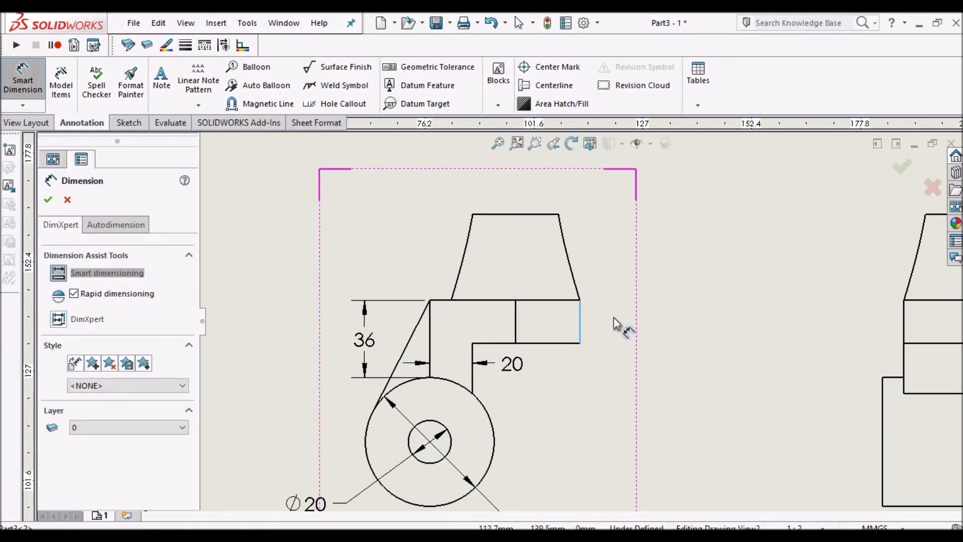
pyautogui.click(622, 326)
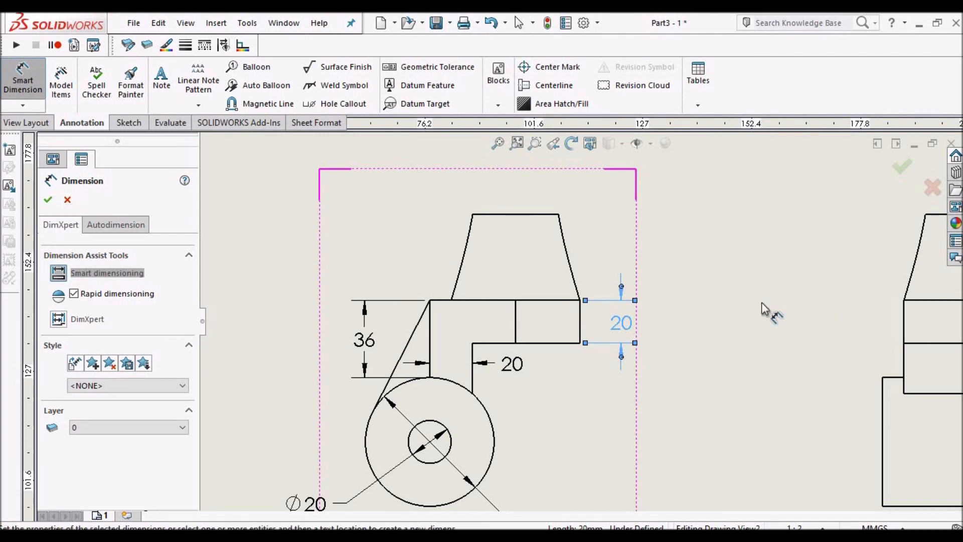
pyautogui.press('Escape')
pyautogui.press('Escape')
pyautogui.press('f')
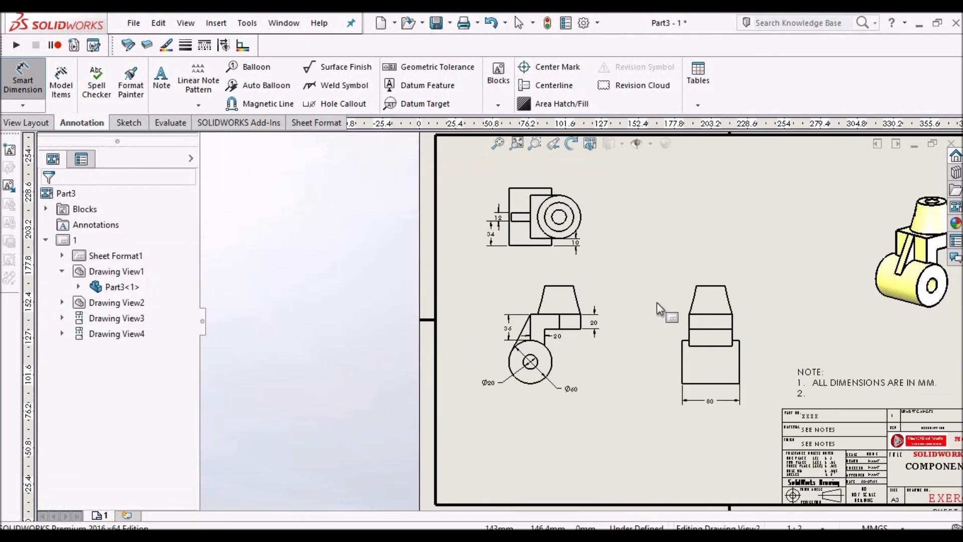
pyautogui.scroll(2, 708, 314)
pyautogui.scroll(-2, 708, 314)
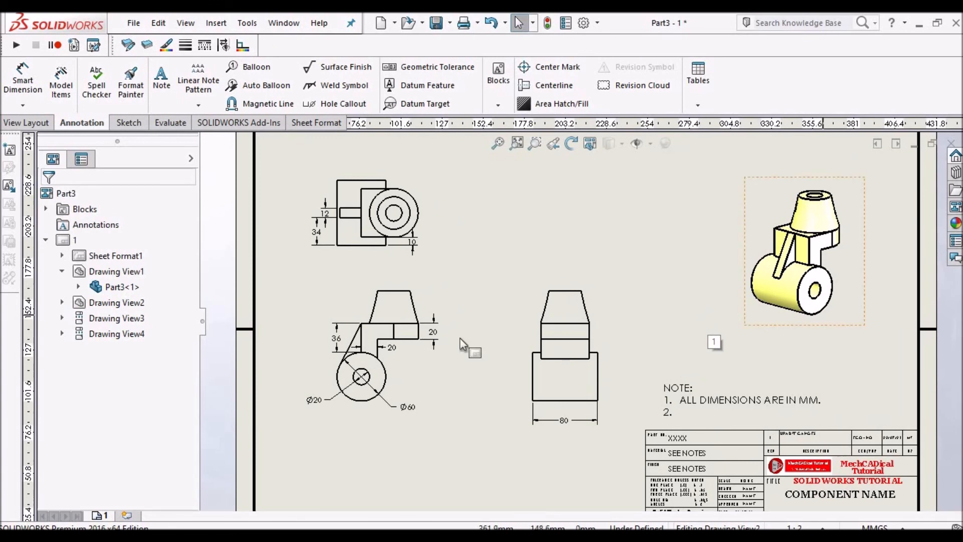
pyautogui.scroll(-1, 510, 267)
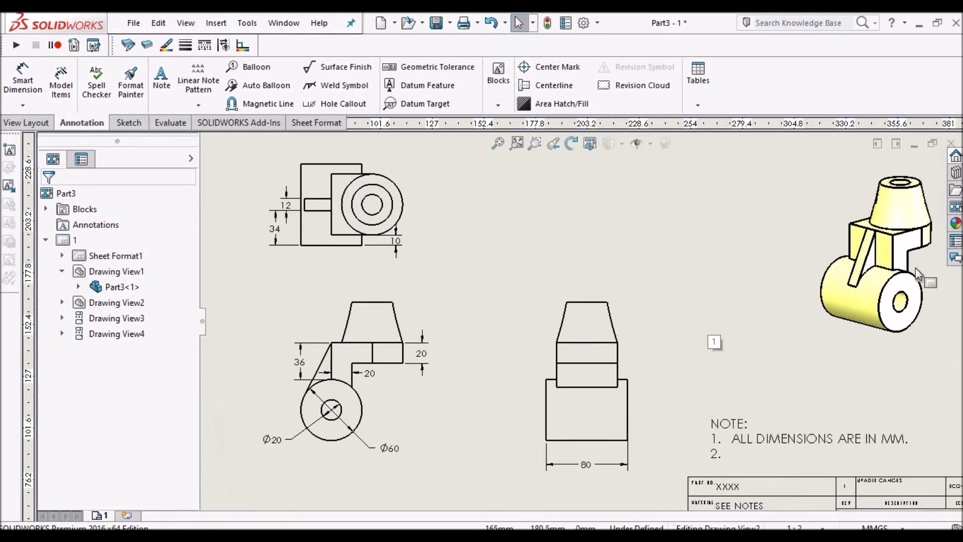
# Step: Dimension the height of the tapered boss in the front view, placing it left of the boss in line with the circle-to-arm dimension
pyautogui.click(23, 80)
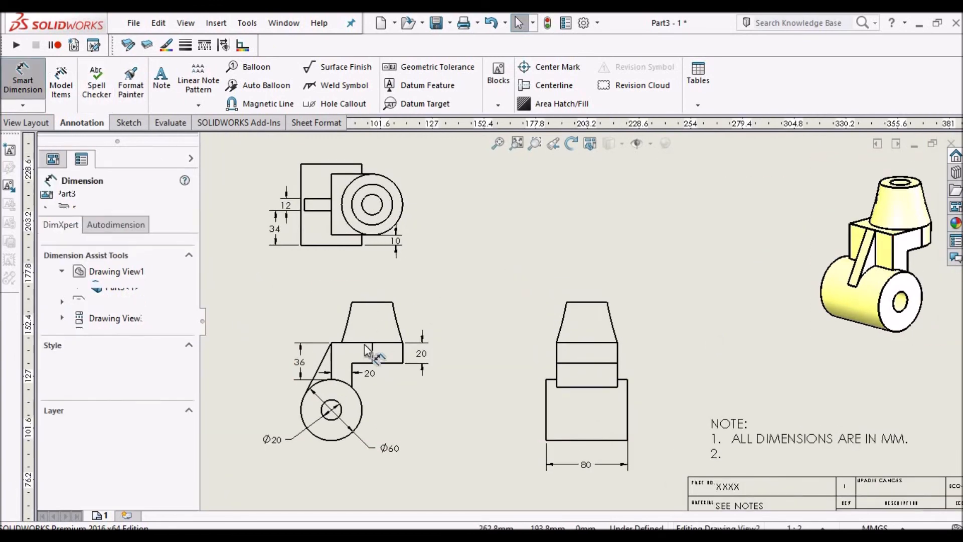
pyautogui.scroll(-1, 365, 345)
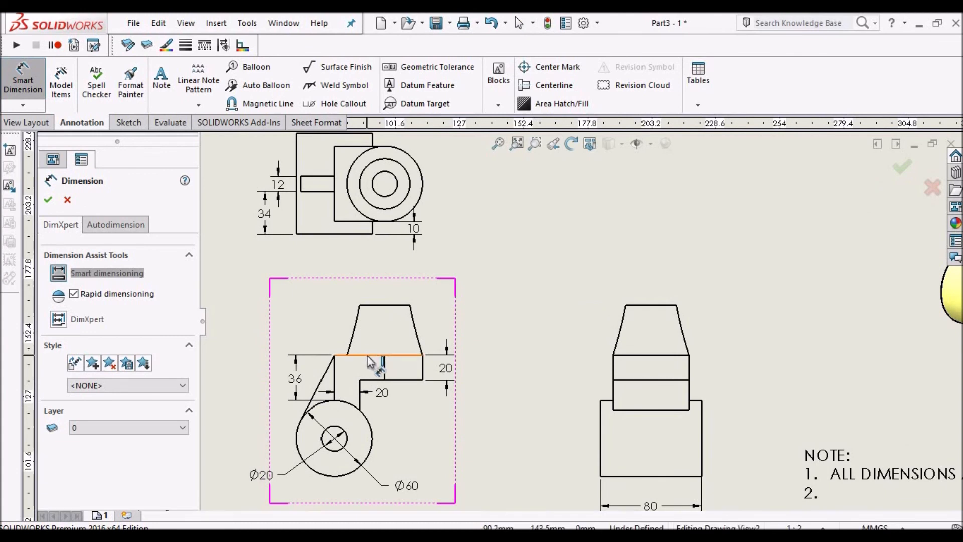
pyautogui.click(369, 355)
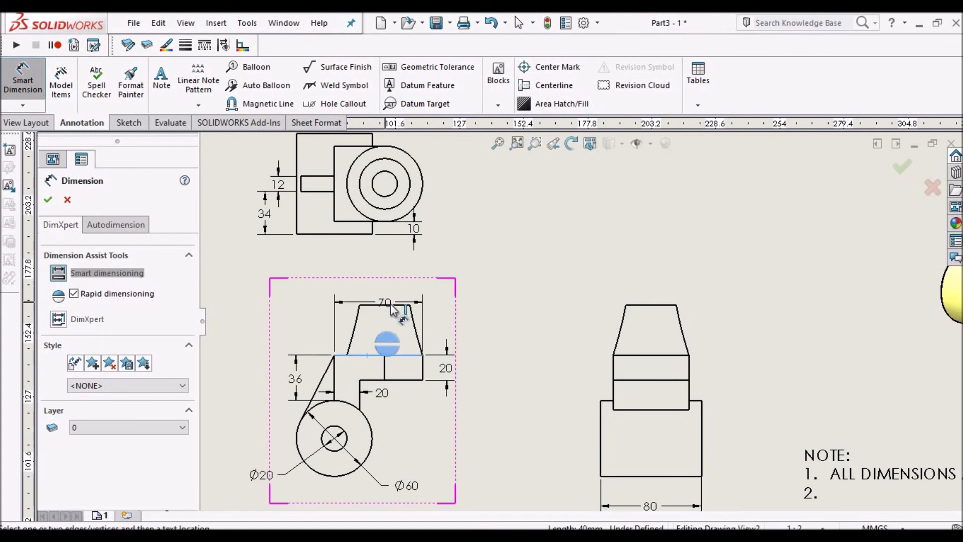
pyautogui.click(407, 305)
pyautogui.scroll(-1, 492, 334)
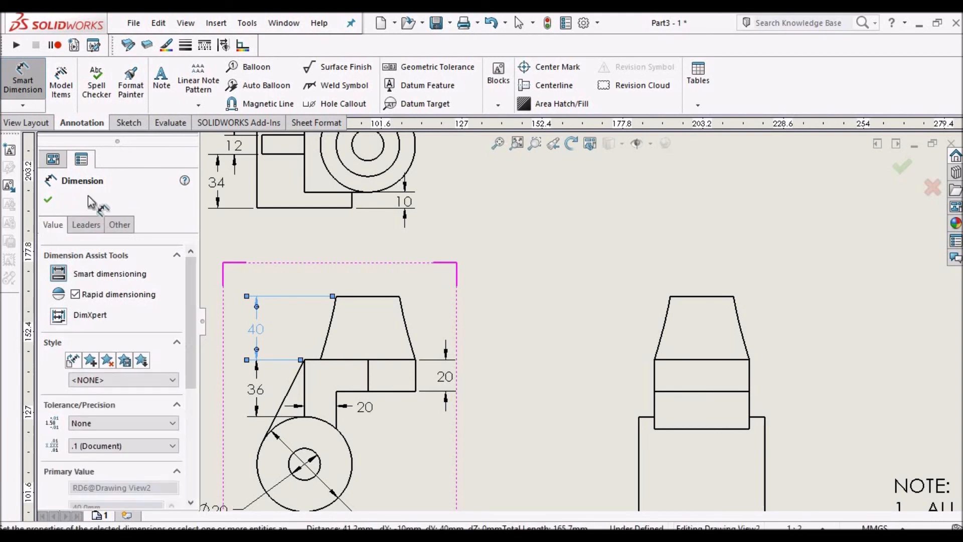
pyautogui.click(42, 201)
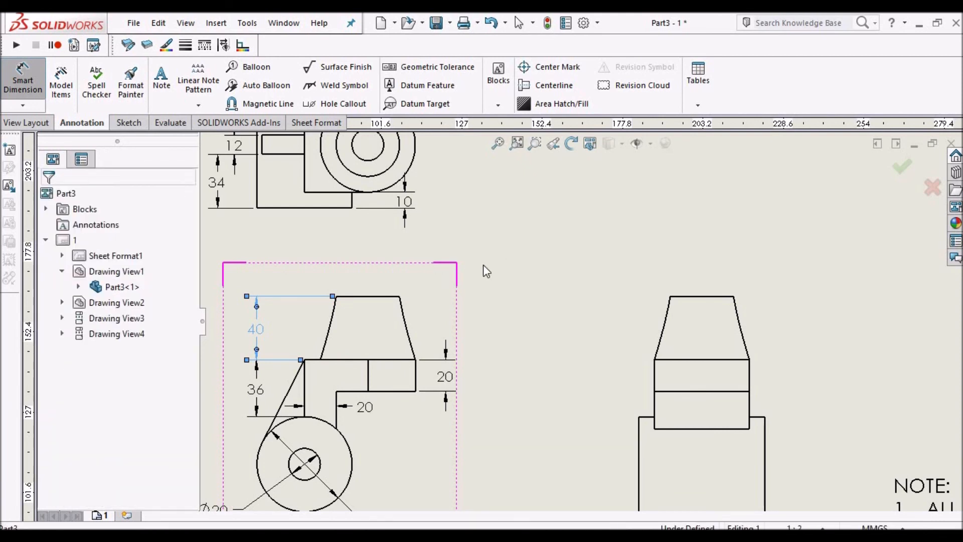
pyautogui.scroll(1, 562, 251)
pyautogui.scroll(1, 552, 296)
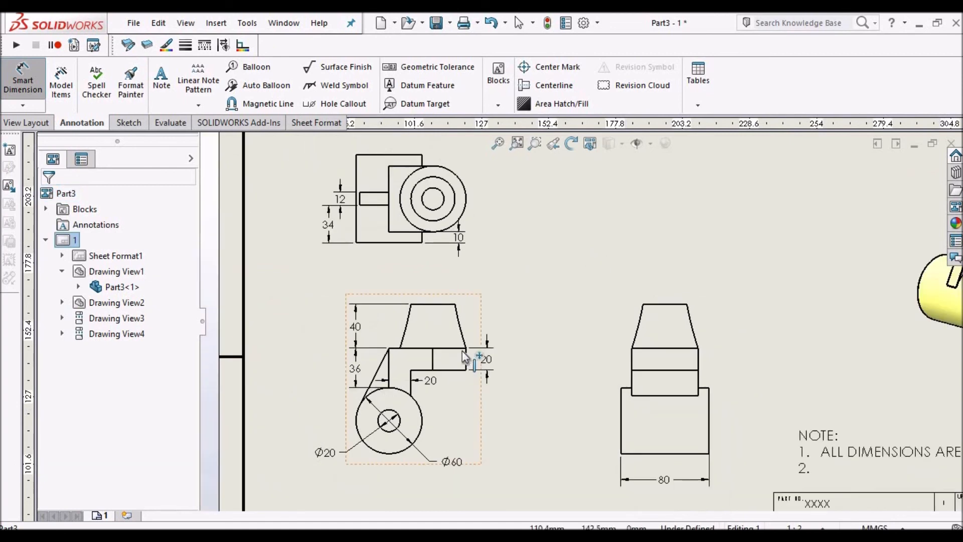
pyautogui.scroll(-1, 441, 357)
pyautogui.press('Escape')
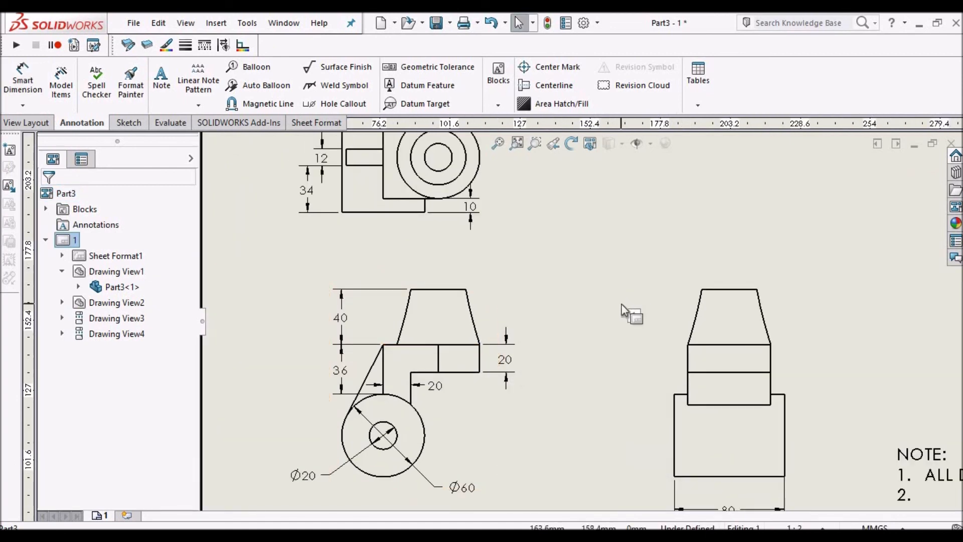
# Step: Dimension the diameter of the smallest circle in the top view, placing the text outside the outline at the upper right
pyautogui.scroll(2, 621, 304)
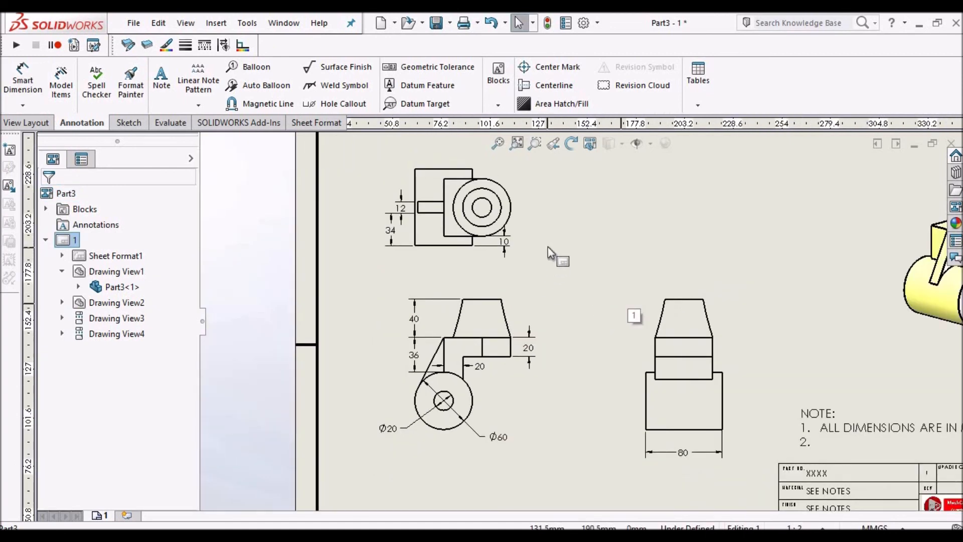
pyautogui.scroll(-1, 548, 245)
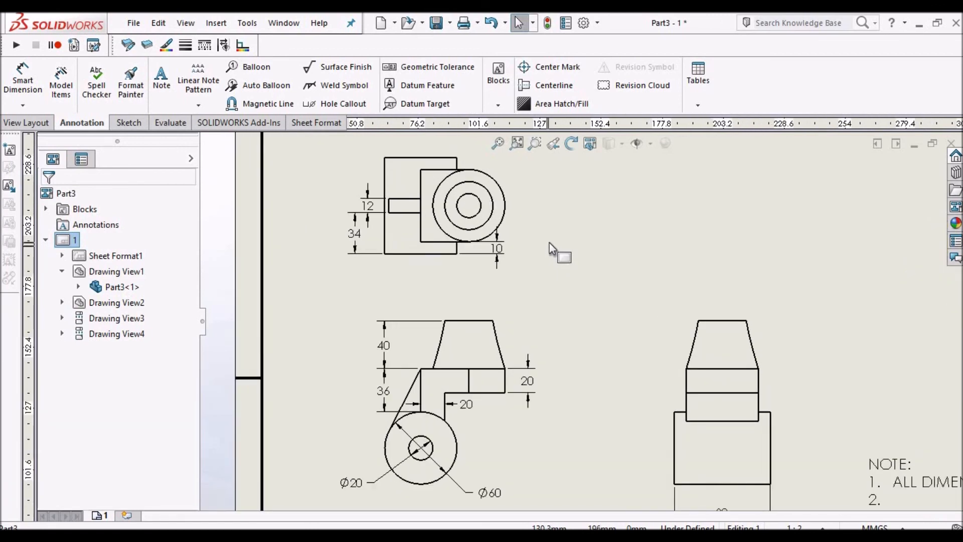
pyautogui.scroll(2, 549, 242)
pyautogui.scroll(-3, 533, 234)
pyautogui.scroll(-1, 532, 234)
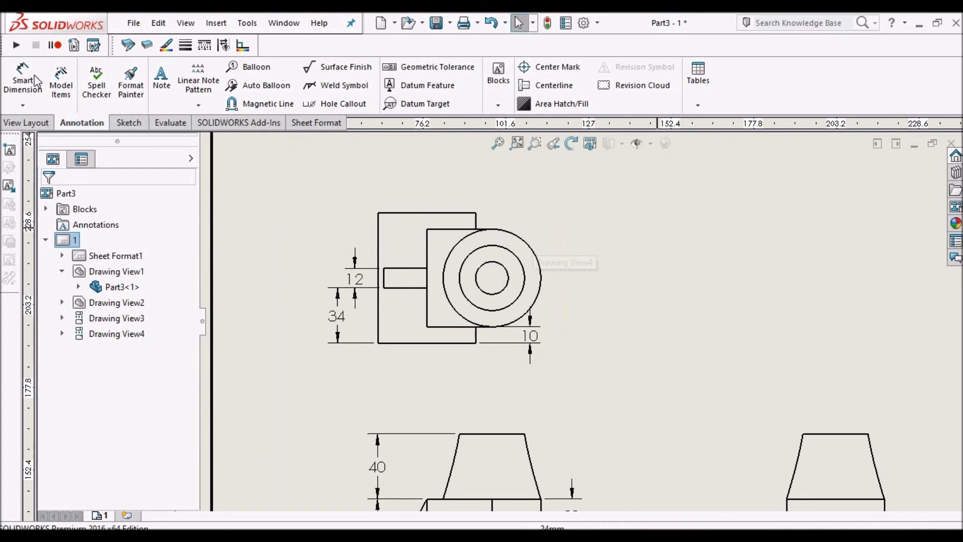
pyautogui.click(504, 271)
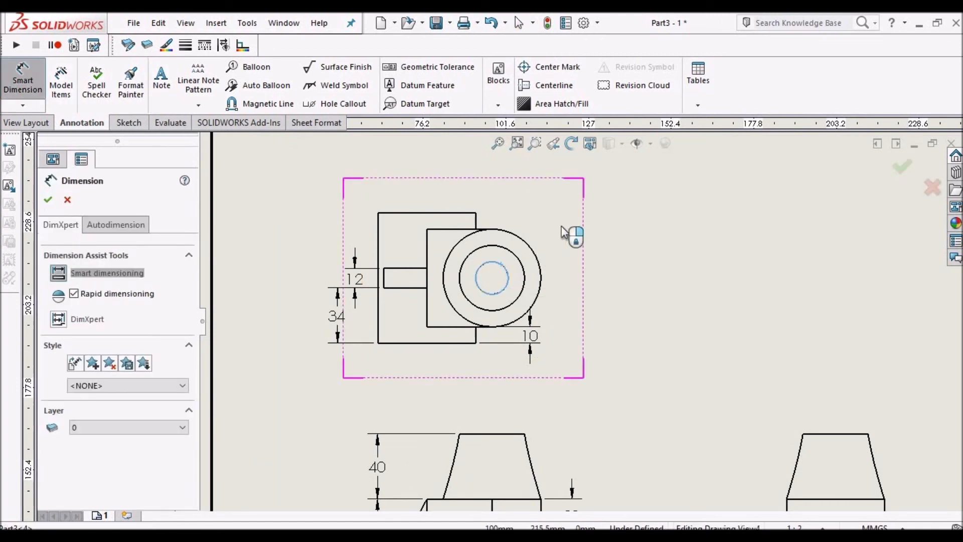
pyautogui.click(569, 241)
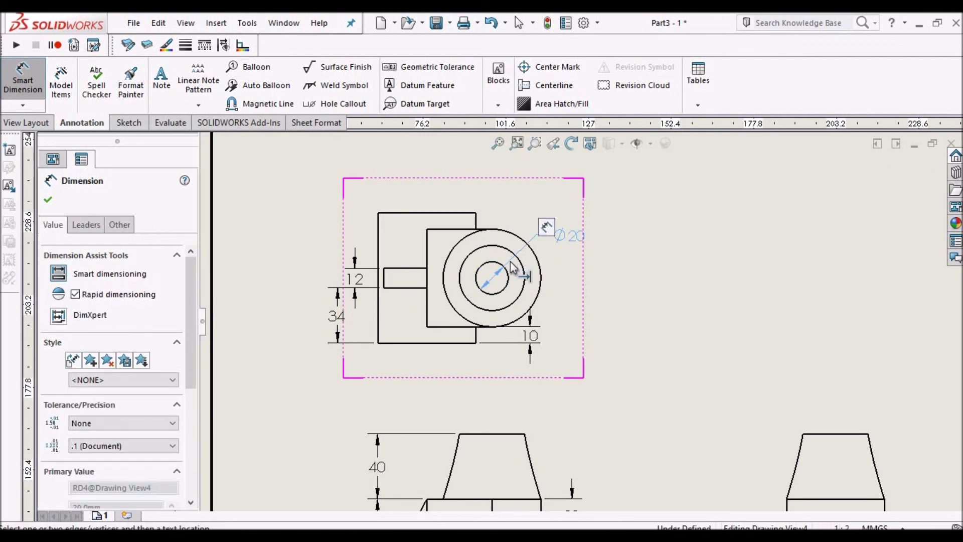
pyautogui.click(49, 201)
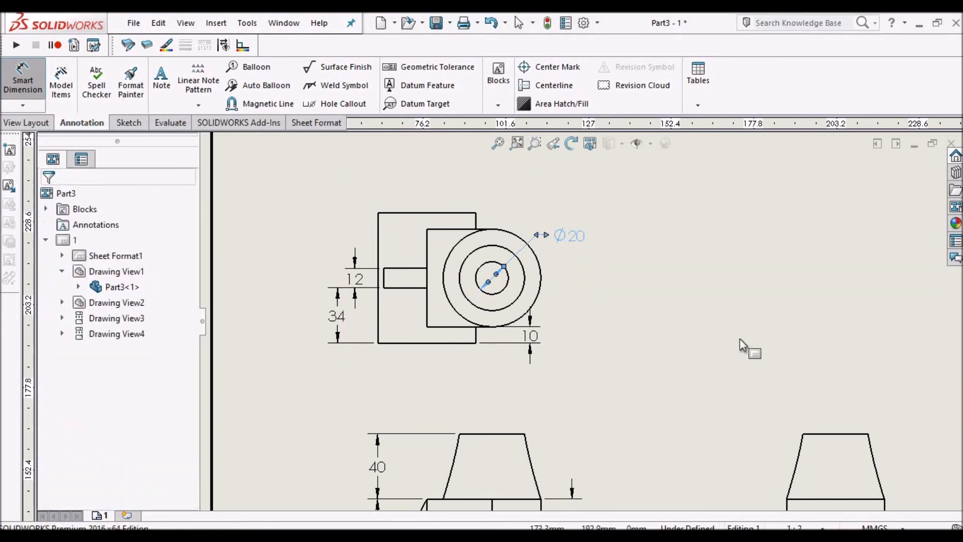
# Step: Dimension the arm's width along its left edge in the top view, placing it outside the 12 and 34 dimensions
pyautogui.scroll(2, 741, 344)
pyautogui.scroll(2, 589, 342)
pyautogui.scroll(-2, 588, 342)
pyautogui.scroll(3, 588, 342)
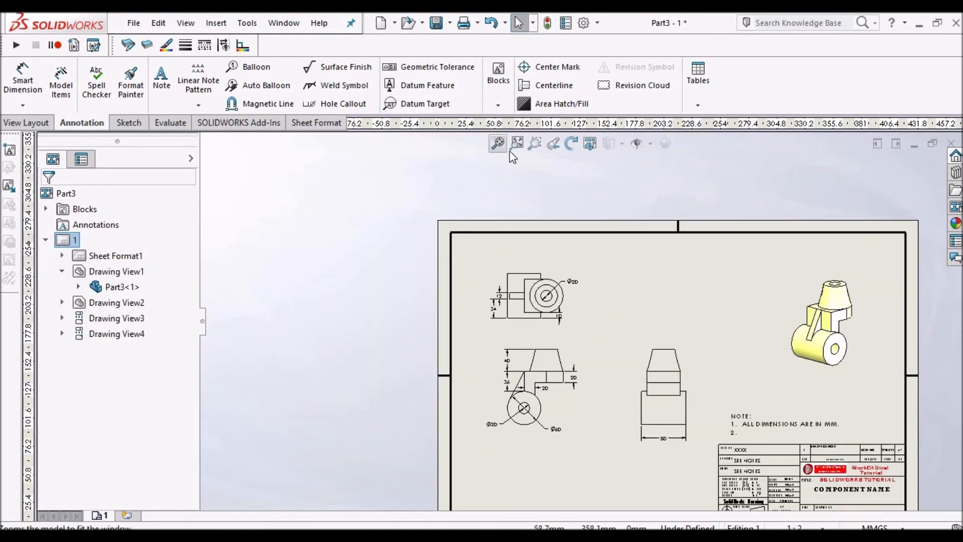
pyautogui.scroll(-4, 649, 418)
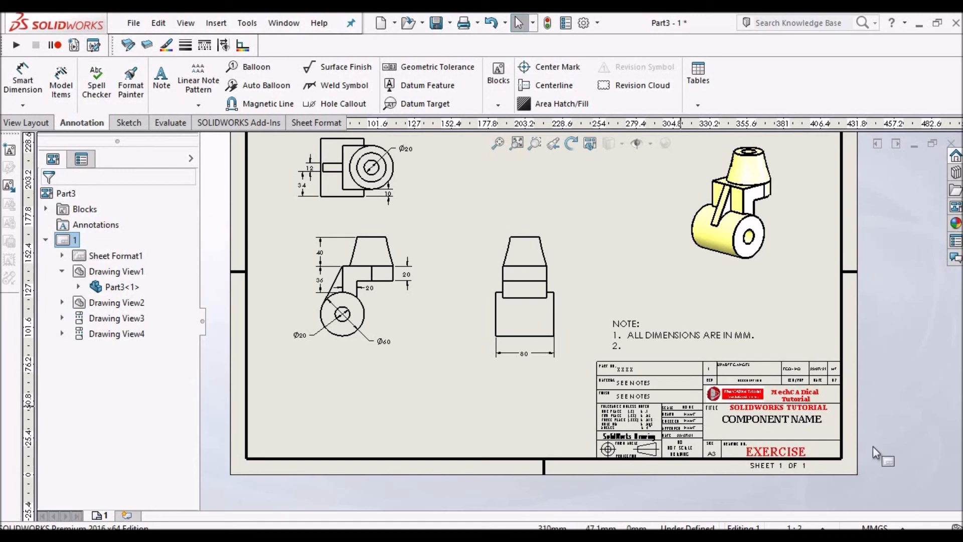
pyautogui.scroll(-2, 335, 152)
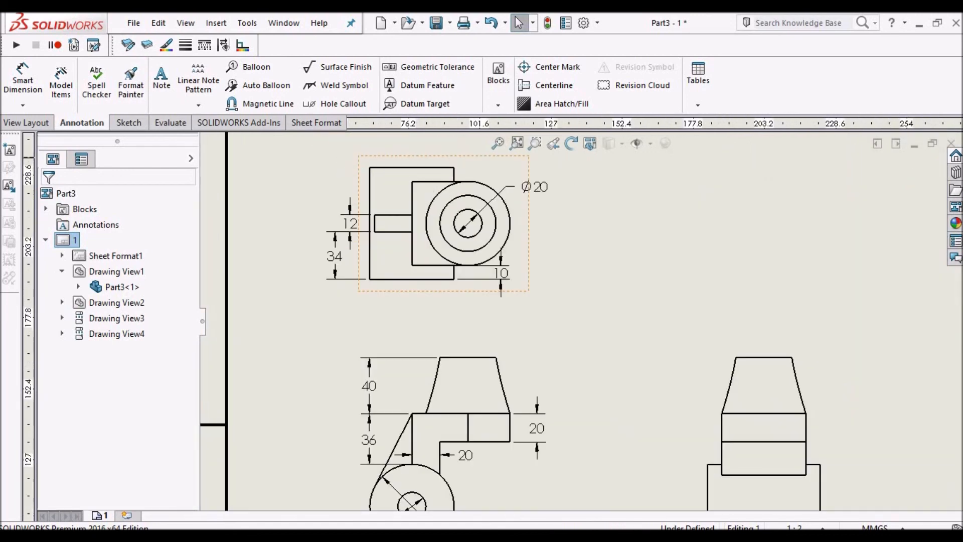
pyautogui.scroll(2, 404, 321)
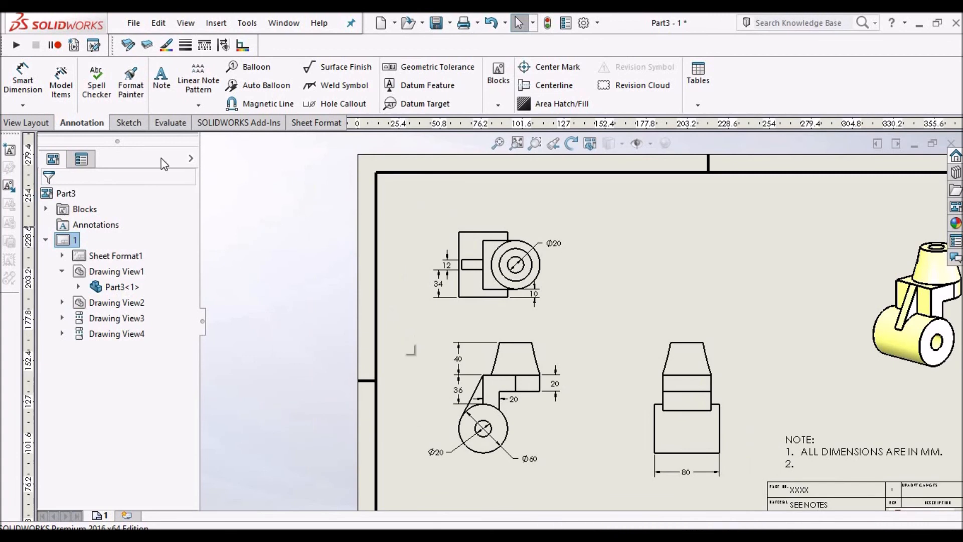
pyautogui.click(22, 90)
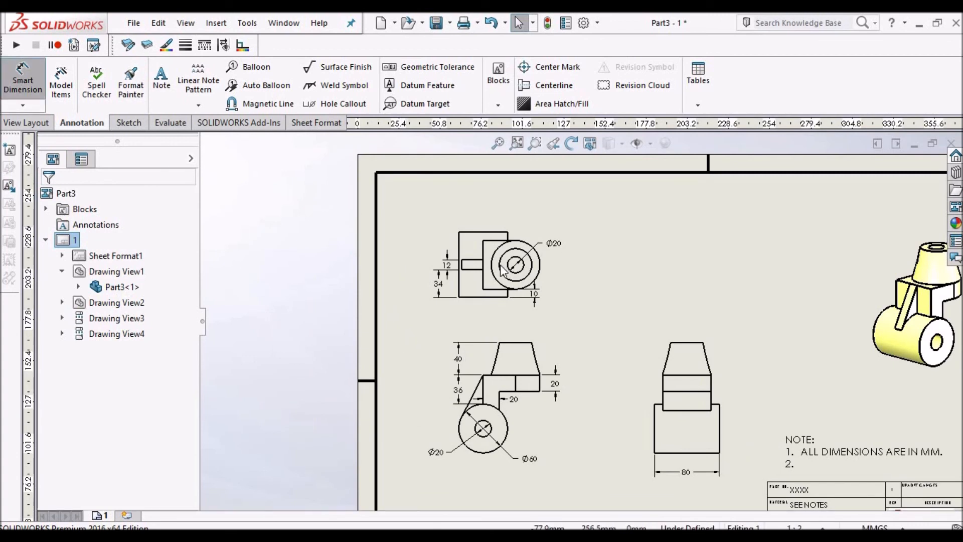
pyautogui.scroll(-1, 501, 269)
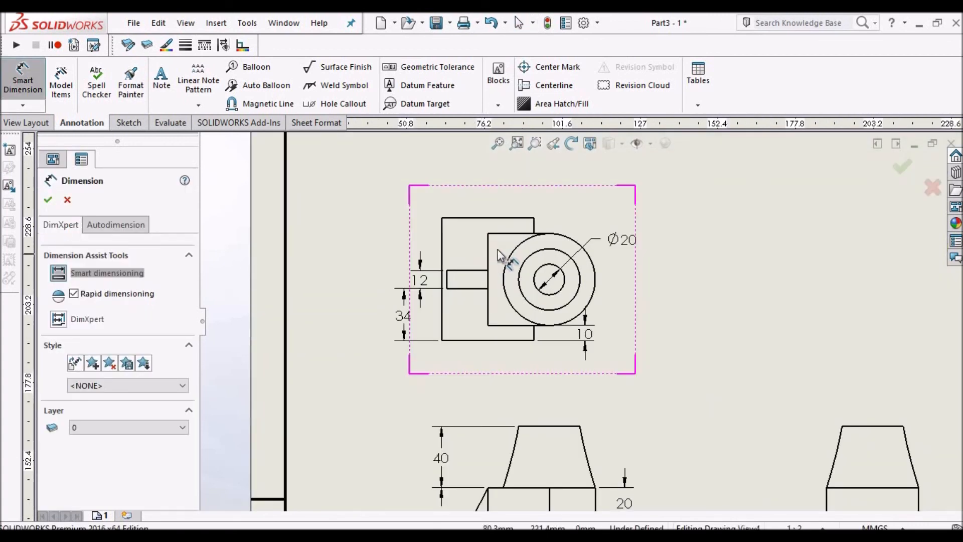
pyautogui.scroll(-1, 499, 255)
pyautogui.click(490, 247)
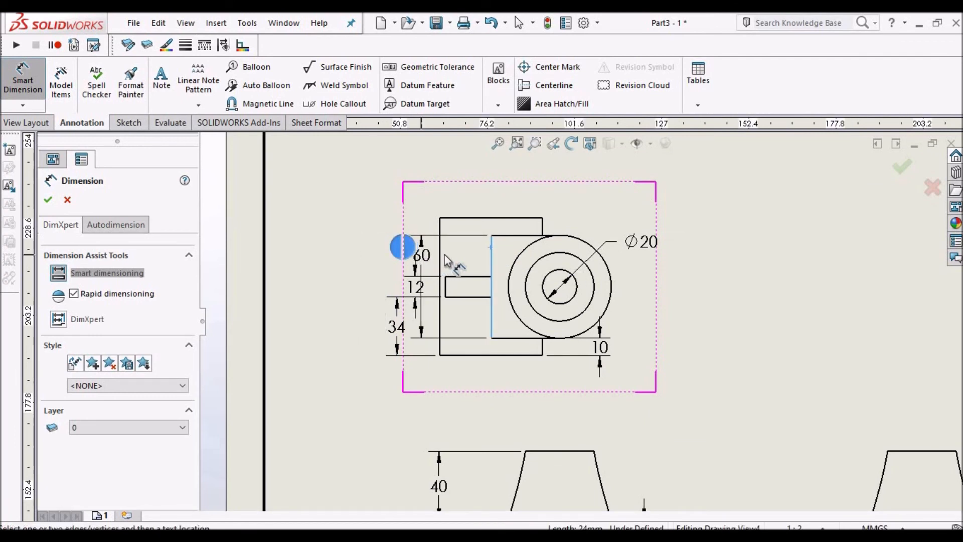
pyautogui.click(458, 252)
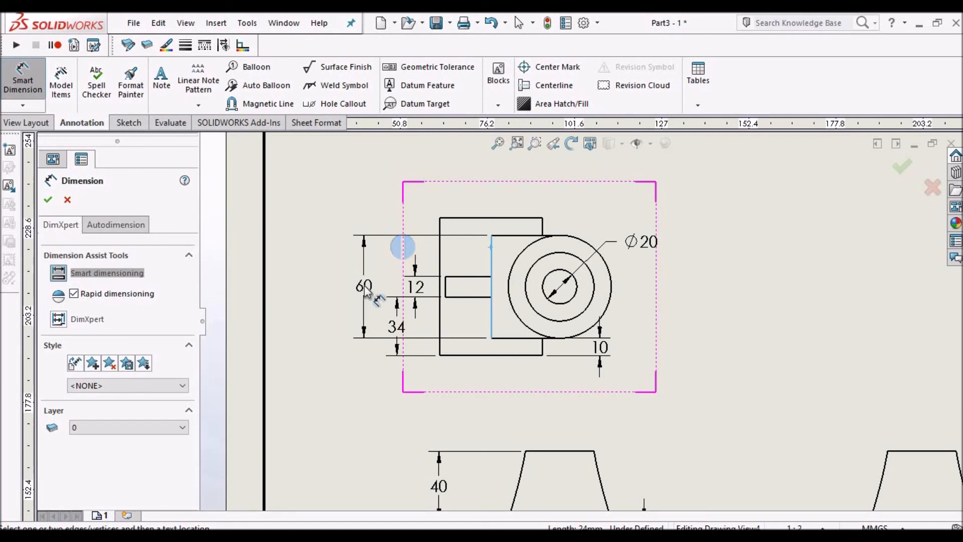
pyautogui.click(365, 288)
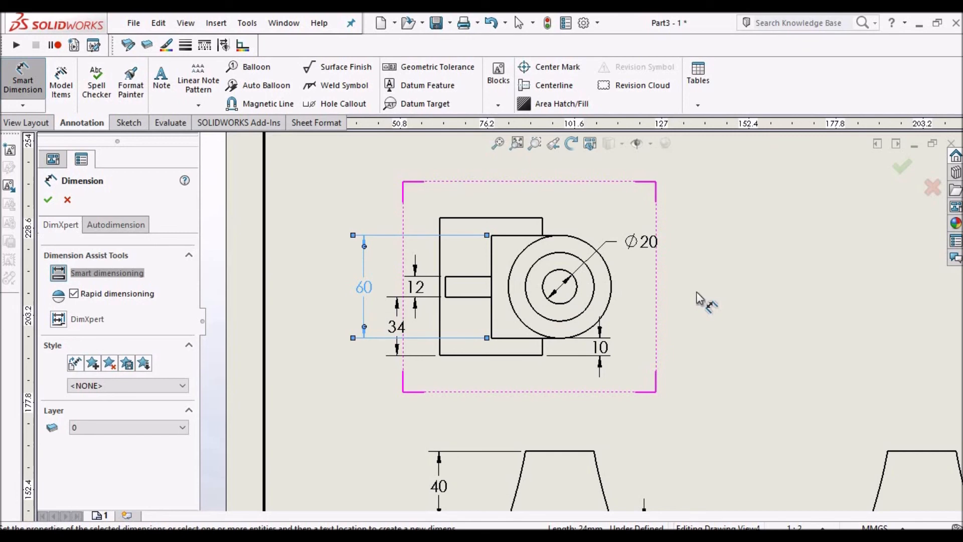
pyautogui.press('Escape')
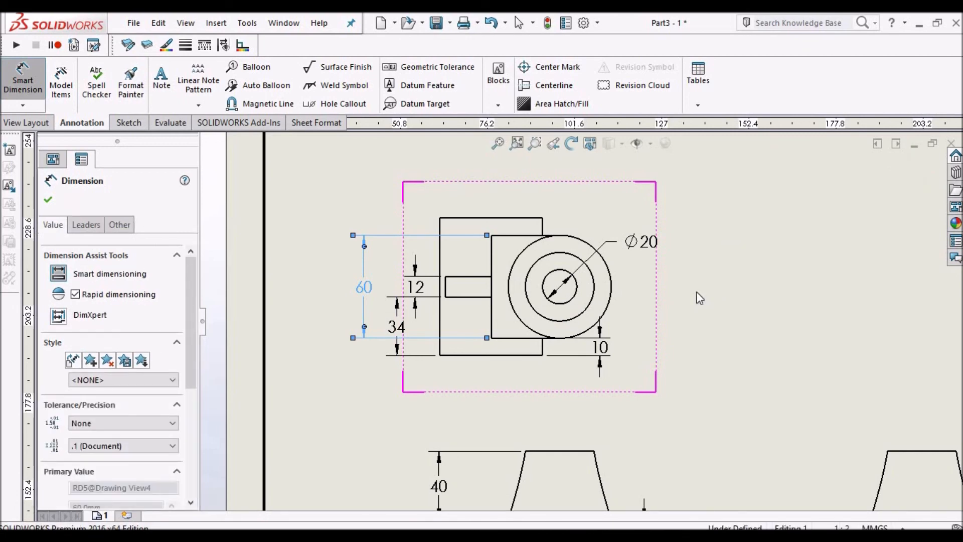
# Step: Dimension the base cylinder's full length in the top view, placing it just outside the arm width dimension
pyautogui.scroll(6, 696, 291)
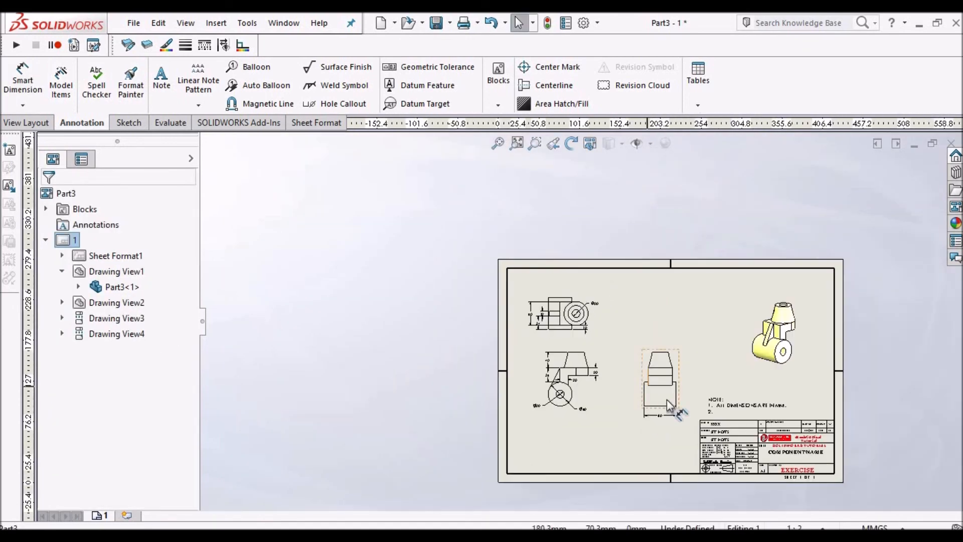
pyautogui.scroll(-5, 667, 398)
pyautogui.scroll(3, 616, 367)
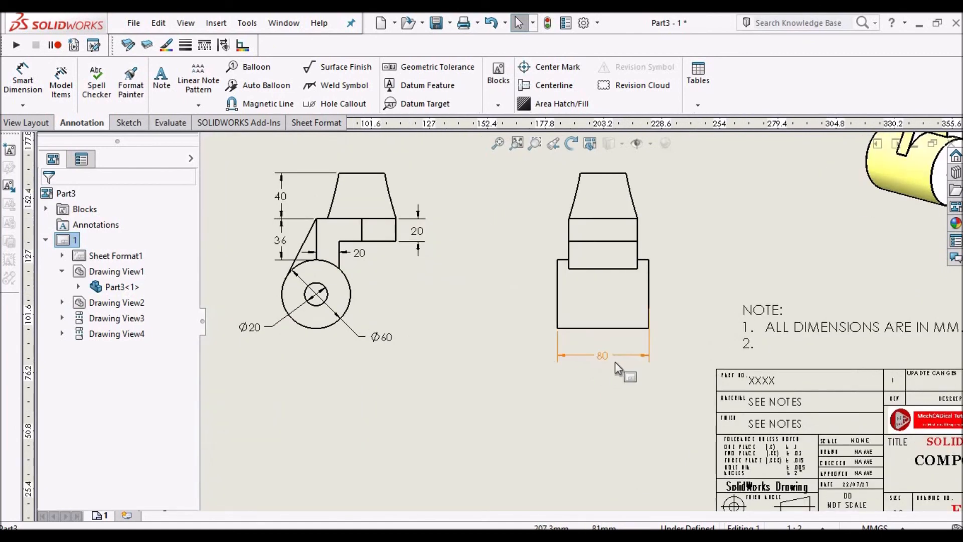
pyautogui.scroll(-2, 604, 325)
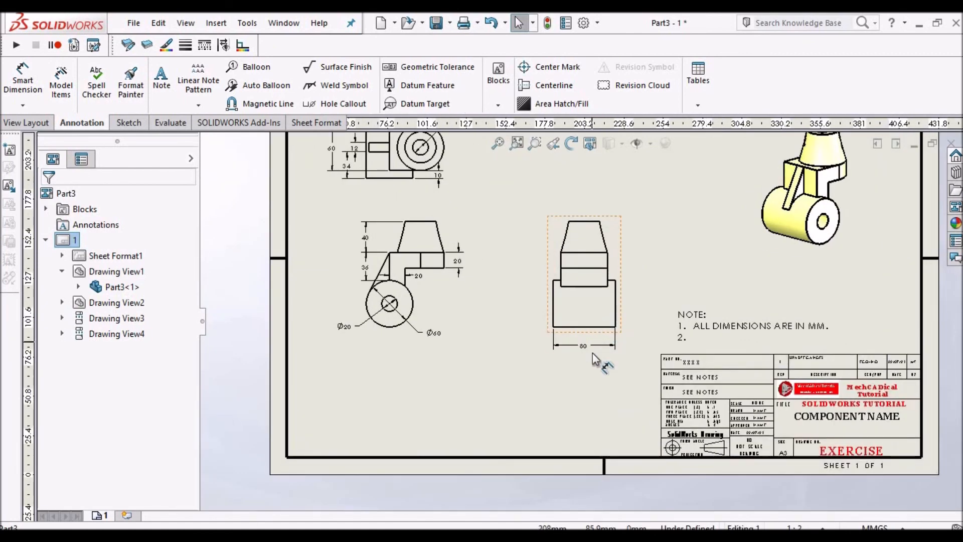
pyautogui.scroll(-1, 593, 351)
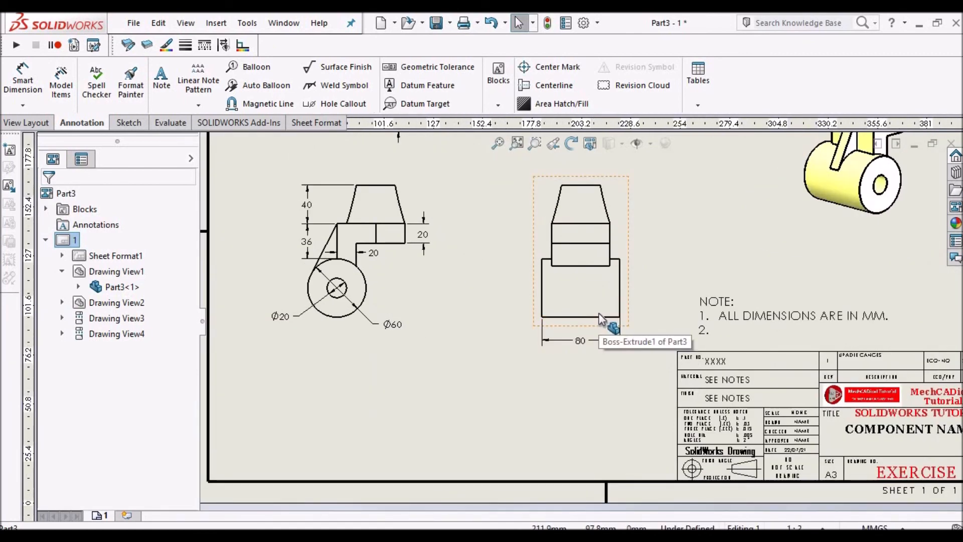
pyautogui.scroll(3, 556, 310)
pyautogui.scroll(-3, 543, 269)
pyautogui.click(23, 80)
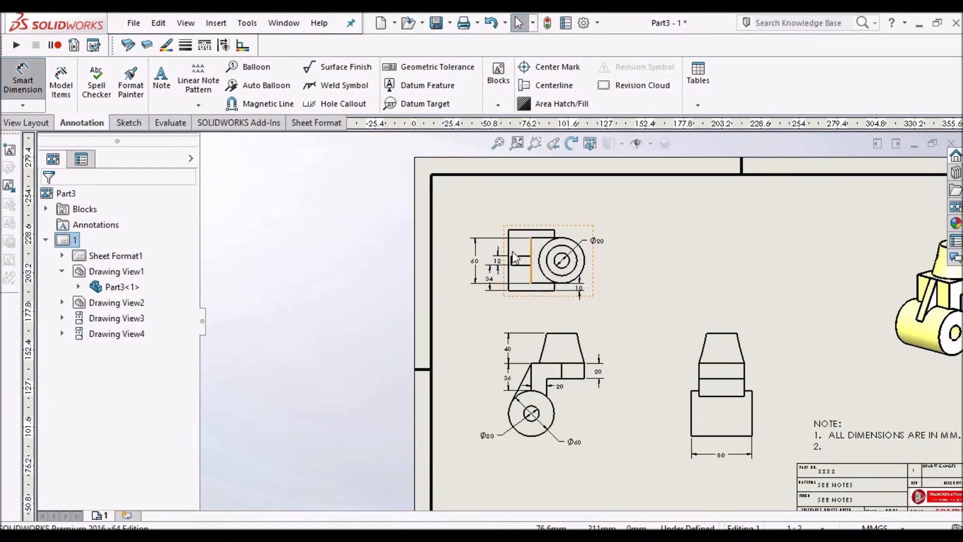
pyautogui.scroll(-2, 508, 250)
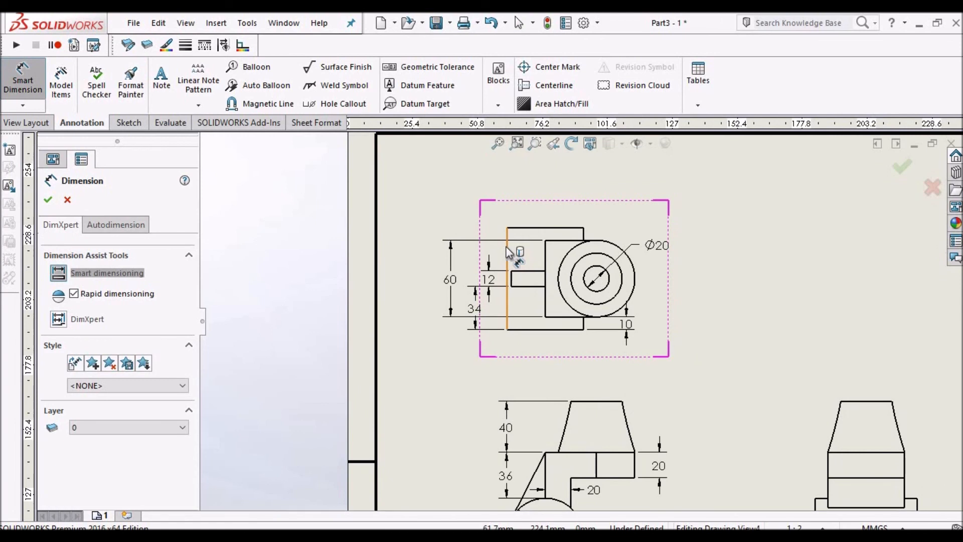
pyautogui.click(421, 281)
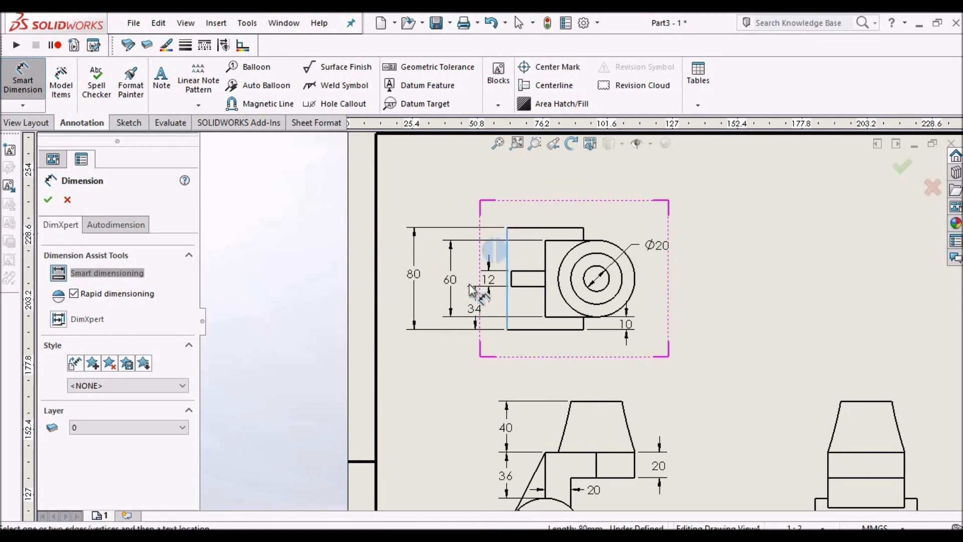
pyautogui.click(413, 281)
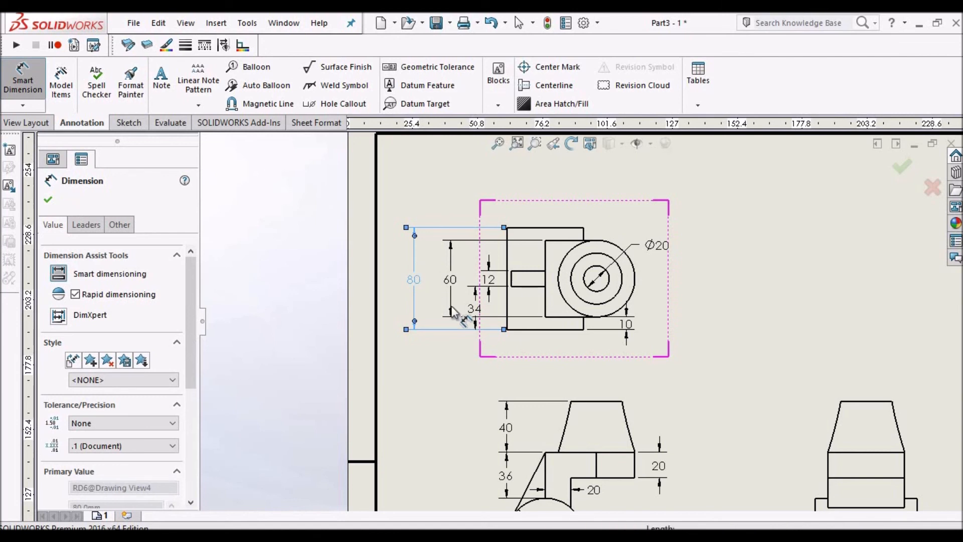
pyautogui.moveTo(413, 279); pyautogui.dragTo(419, 279)
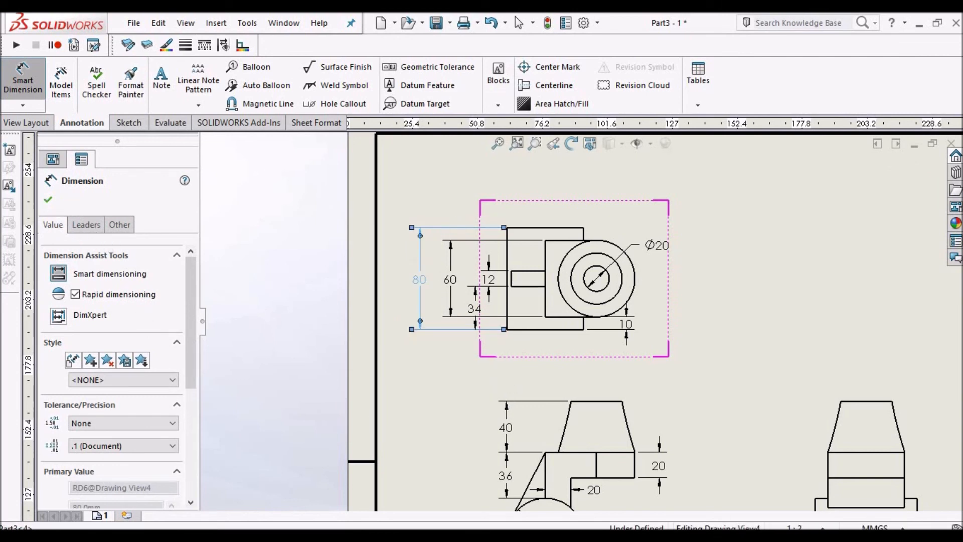
pyautogui.click(48, 199)
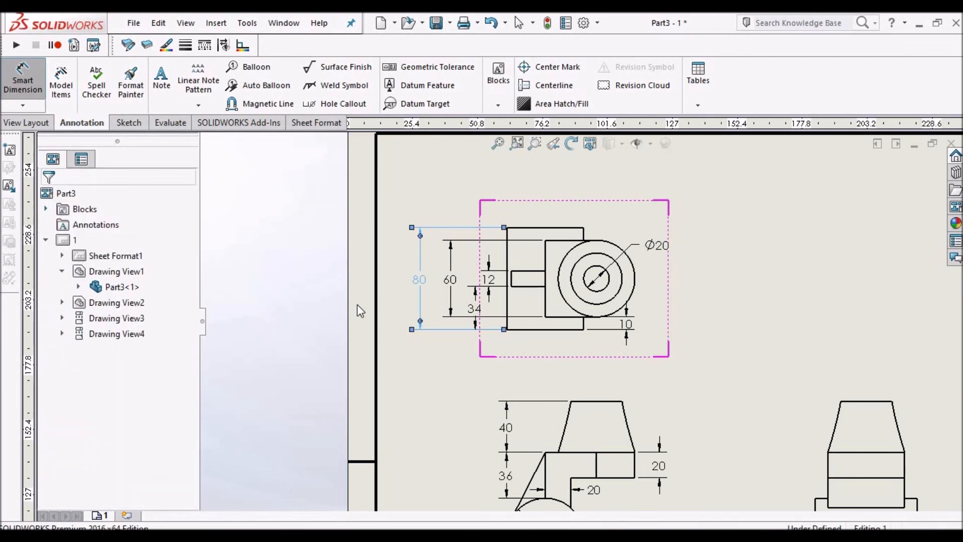
# Step: Delete the projected side view located between the front view and the shaded dimetric view, together with its 80 dimension
pyautogui.scroll(4, 357, 310)
pyautogui.scroll(-3, 761, 449)
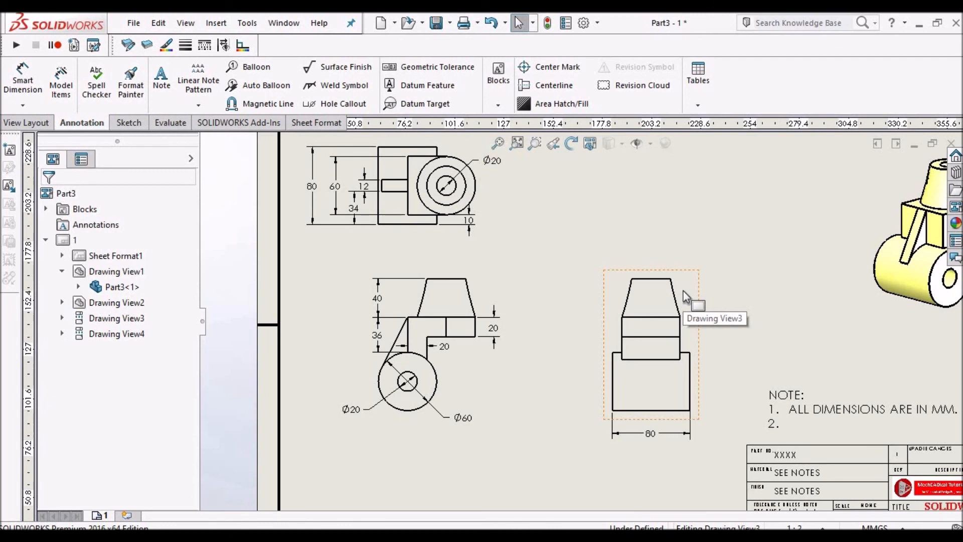
pyautogui.click(686, 295)
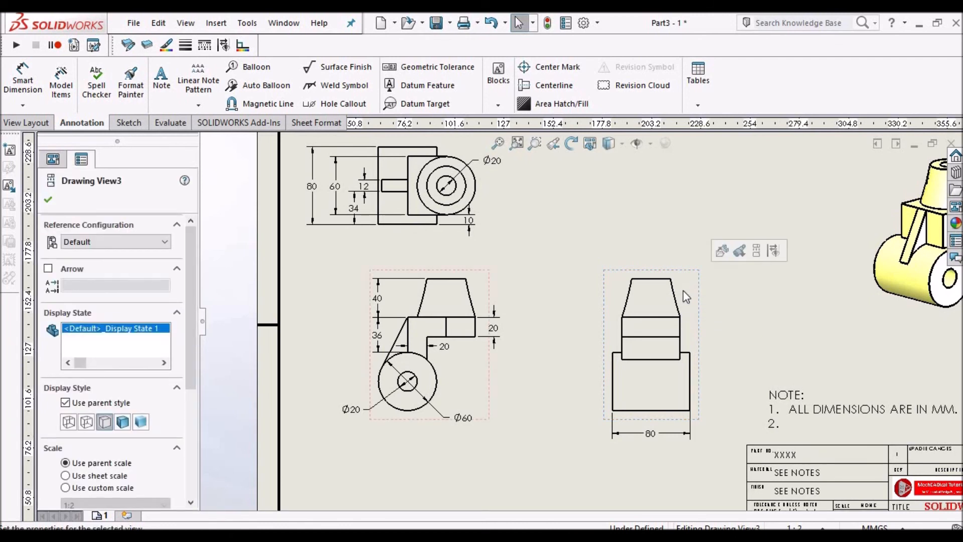
pyautogui.rightClick(686, 297)
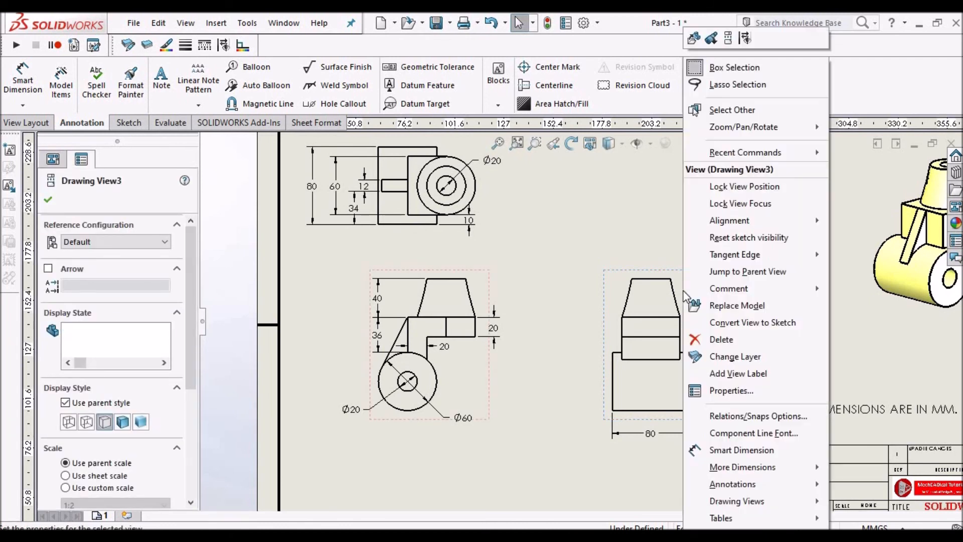
pyautogui.click(725, 340)
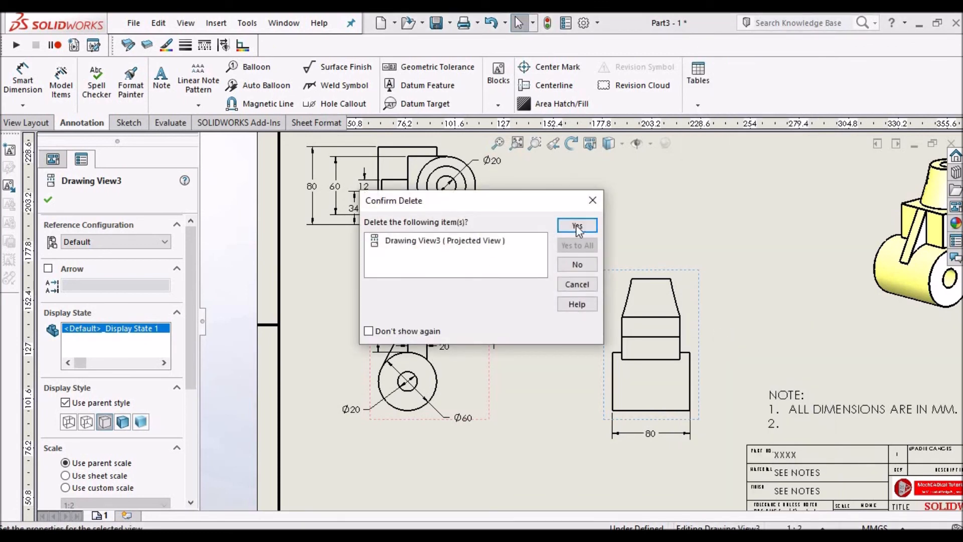
pyautogui.click(577, 226)
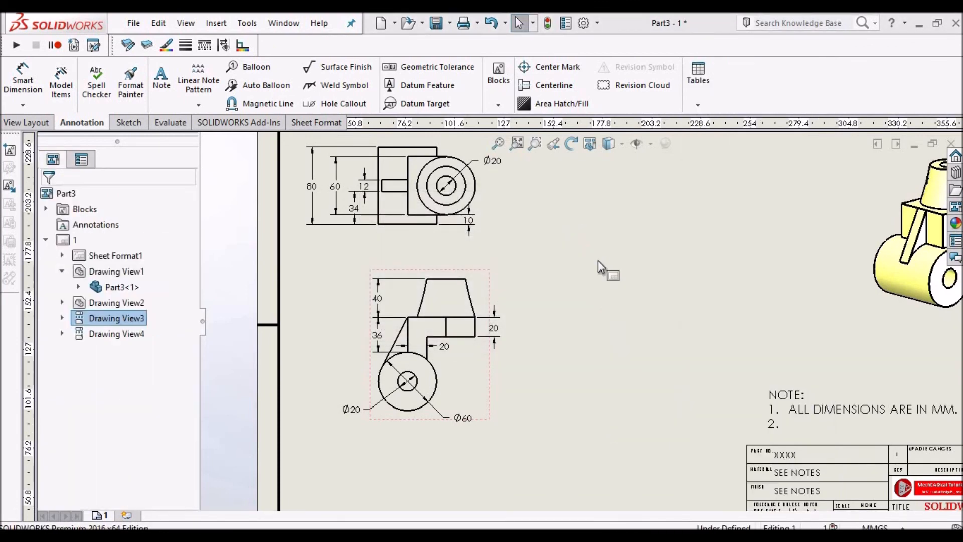
# Step: Fit the whole sheet in view and save the drawing
pyautogui.scroll(2, 598, 260)
pyautogui.click(502, 143)
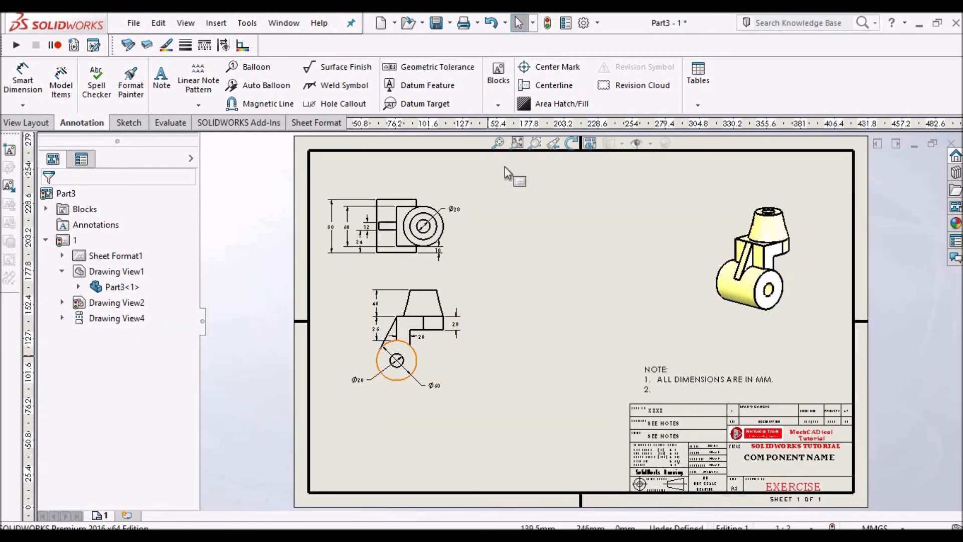
pyautogui.click(435, 22)
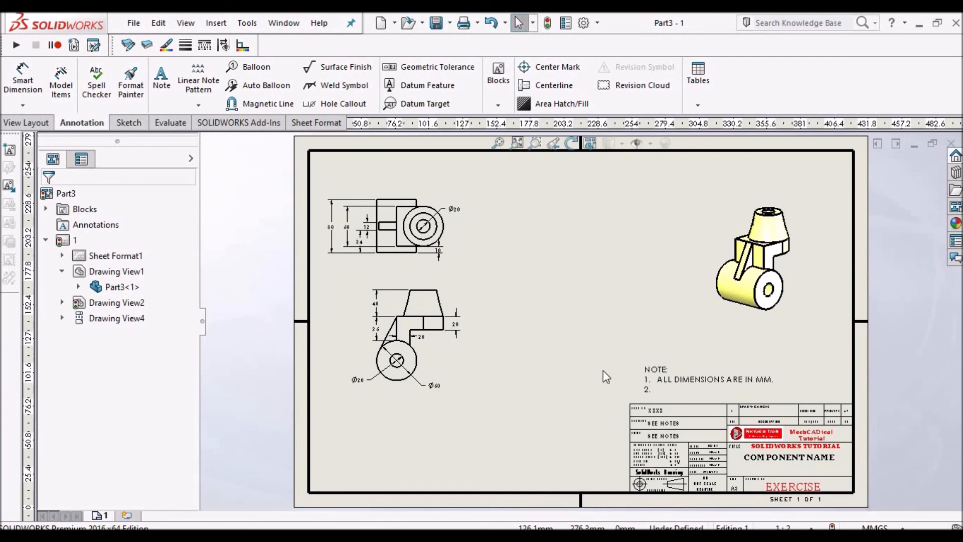
# Step: Move the shaded dimetric view closer to the top and front views, check the dimensions and save the drawing
pyautogui.moveTo(717, 321)
pyautogui.mouseDown()
pyautogui.moveTo(527, 312)
pyautogui.moveTo(509, 279)
pyautogui.moveTo(517, 270)
pyautogui.moveTo(510, 316)
pyautogui.moveTo(520, 313)
pyautogui.mouseUp()
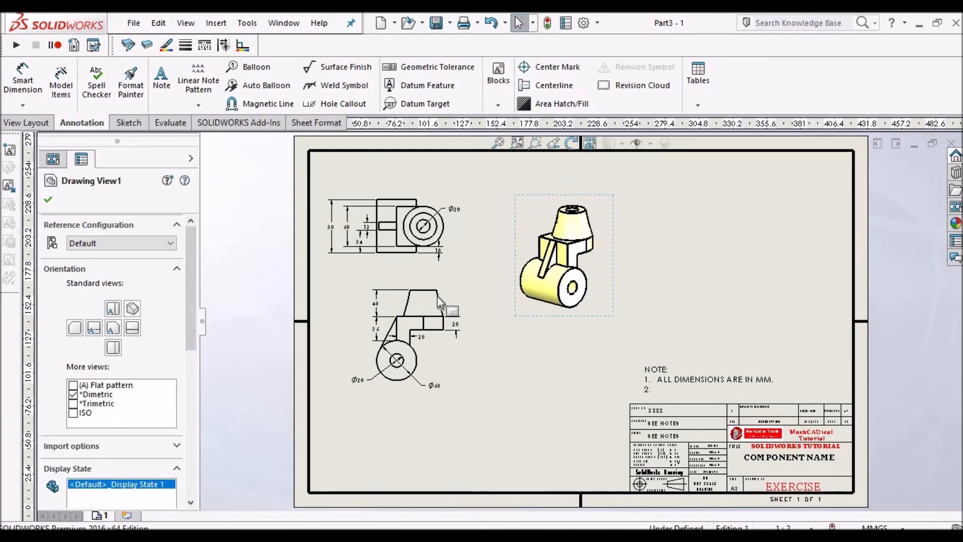
pyautogui.press('Escape')
pyautogui.scroll(4, 397, 261)
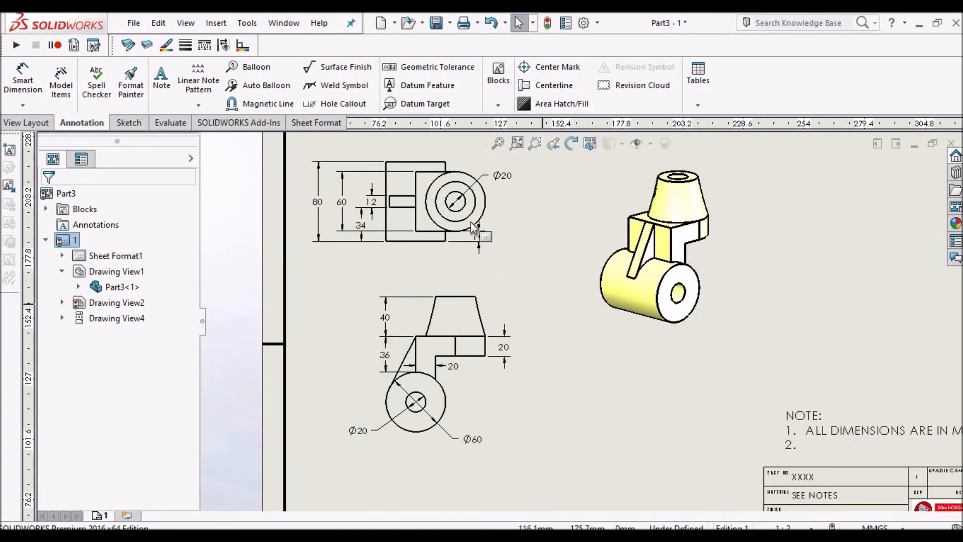
pyautogui.scroll(-1, 463, 215)
pyautogui.scroll(1, 559, 273)
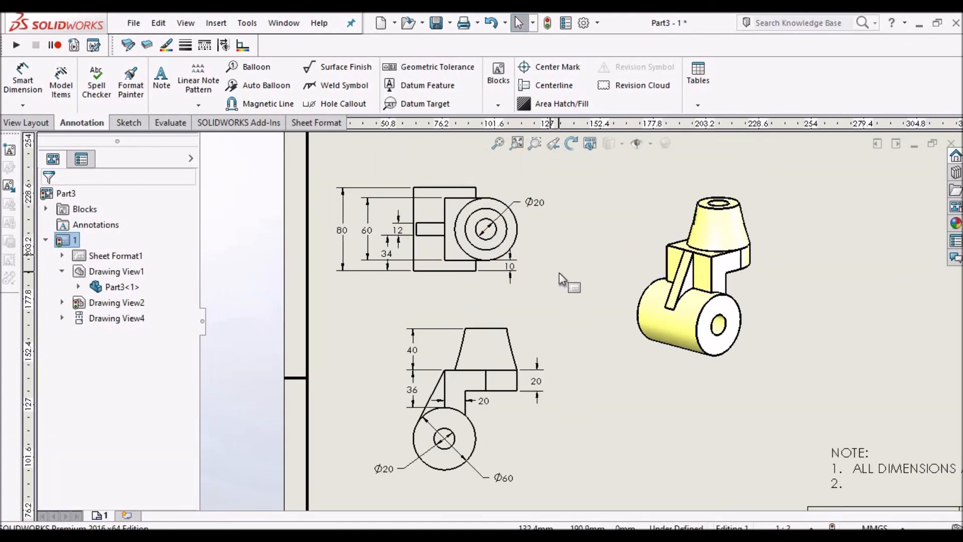
pyautogui.scroll(-1, 558, 272)
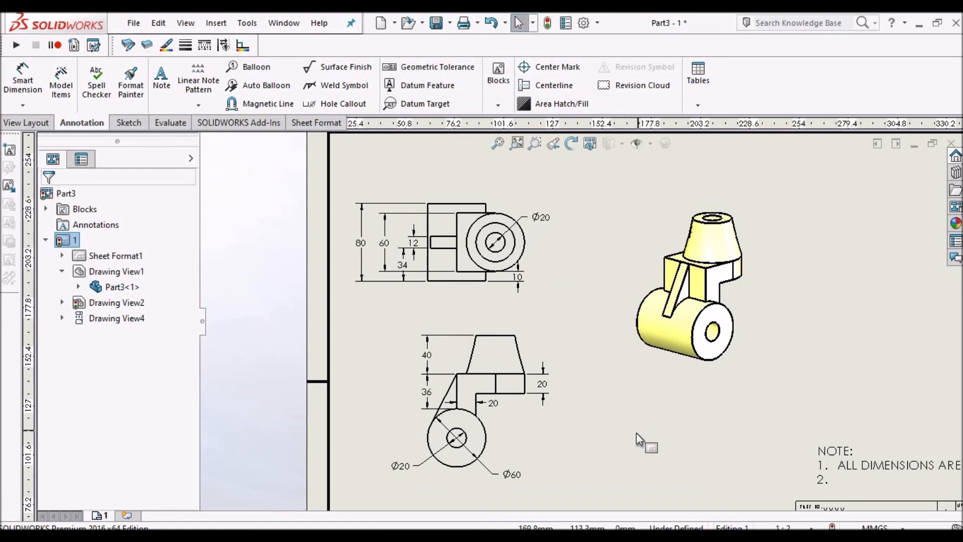
pyautogui.scroll(-1, 636, 432)
pyautogui.click(497, 145)
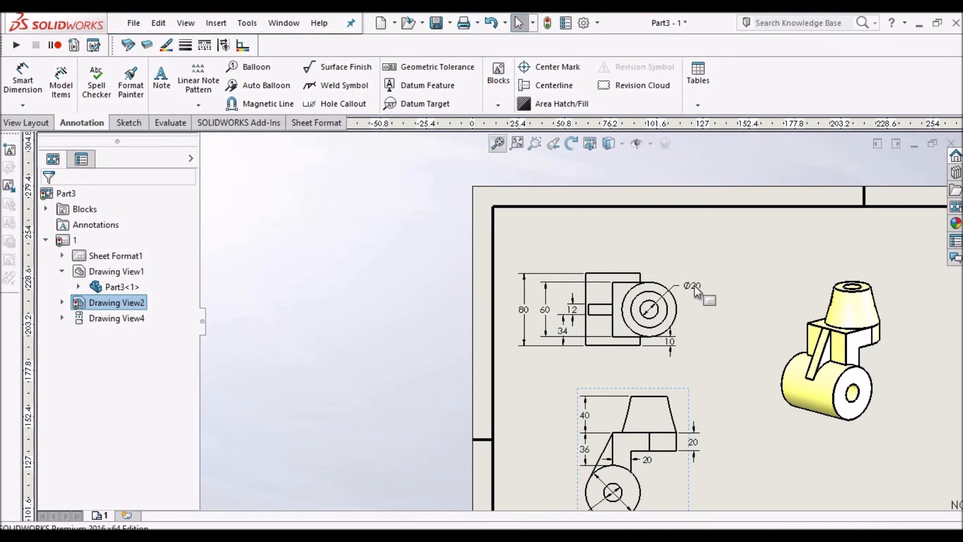
pyautogui.click(436, 23)
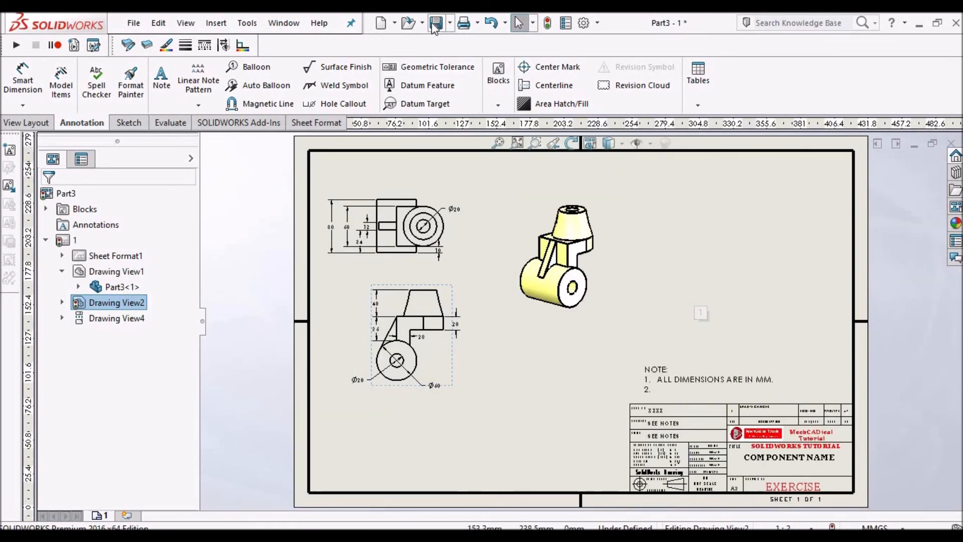